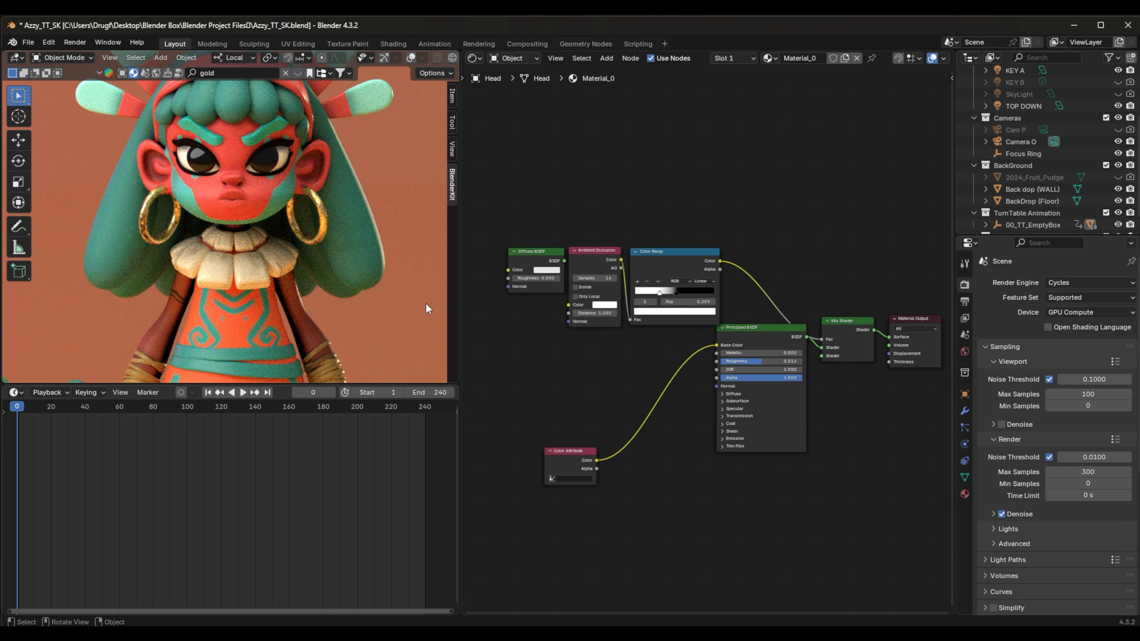
Move the head material's Color Ramp stops, setting the white stop to about 0.077 and the black stop to 0.377.
{"action": "left_click_drag", "start_coordinate": [658, 293], "coordinate": [628, 297]}
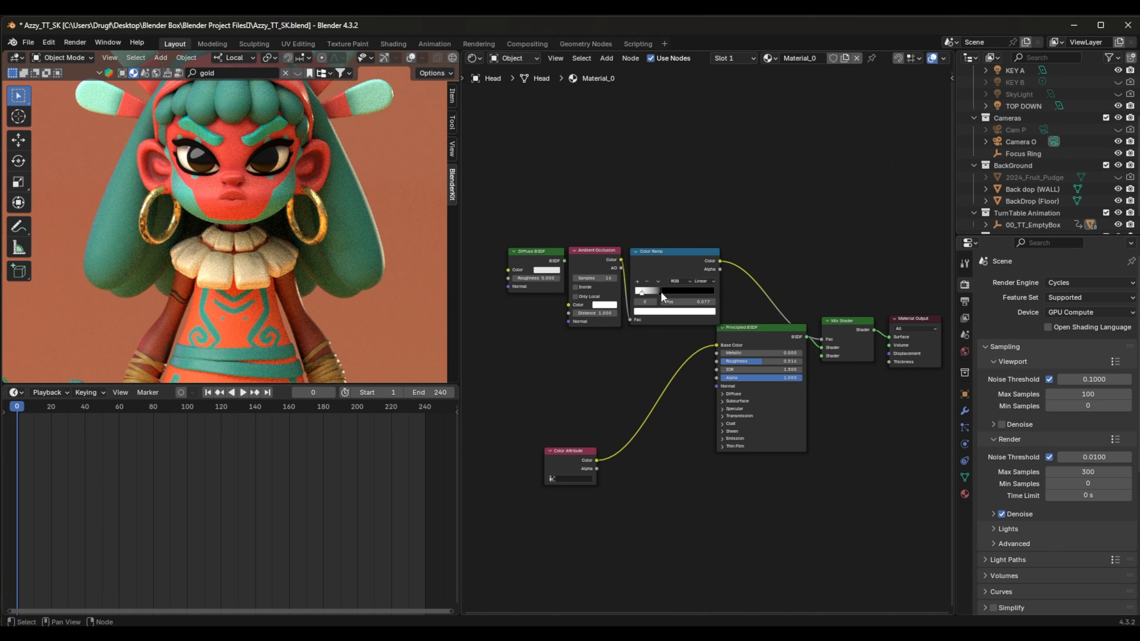
{"action": "mouse_move", "coordinate": [660, 292]}
{"action": "left_mouse_down"}
{"action": "mouse_move", "coordinate": [696, 291]}
{"action": "mouse_move", "coordinate": [650, 294]}
{"action": "mouse_move", "coordinate": [677, 289]}
{"action": "mouse_move", "coordinate": [654, 292]}
{"action": "mouse_move", "coordinate": [666, 295]}
{"action": "left_mouse_up"}
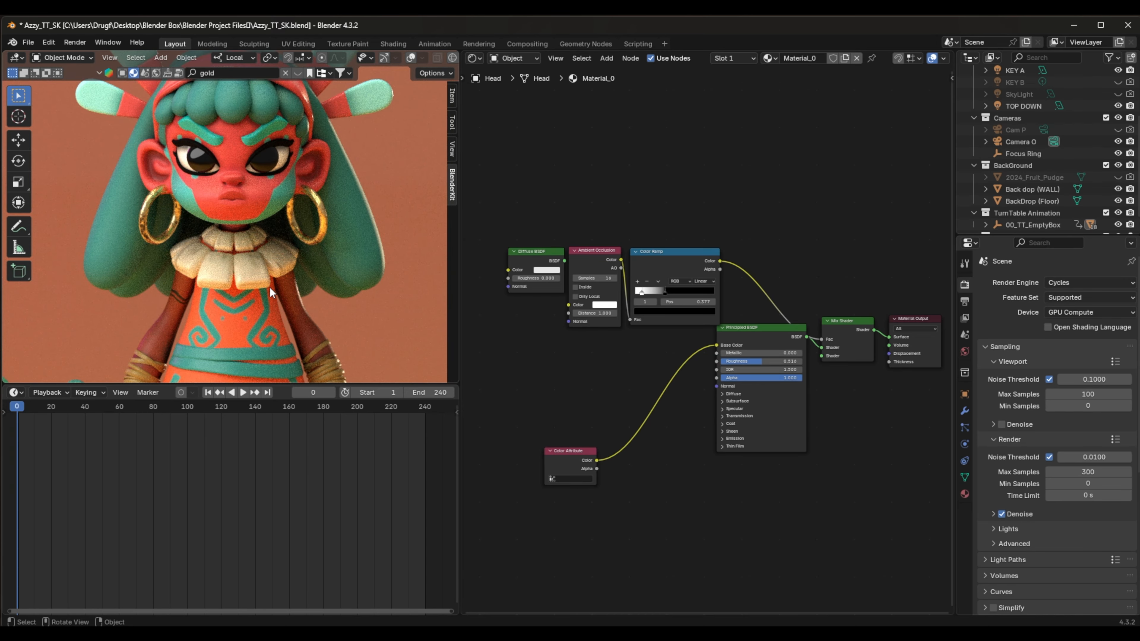
{"action": "middle_click_drag", "start_coordinate": [269, 287], "coordinate": [299, 262], "text": "shift"}
{"action": "scroll", "coordinate": [297, 245], "scroll_direction": "up", "scroll_amount": 5}
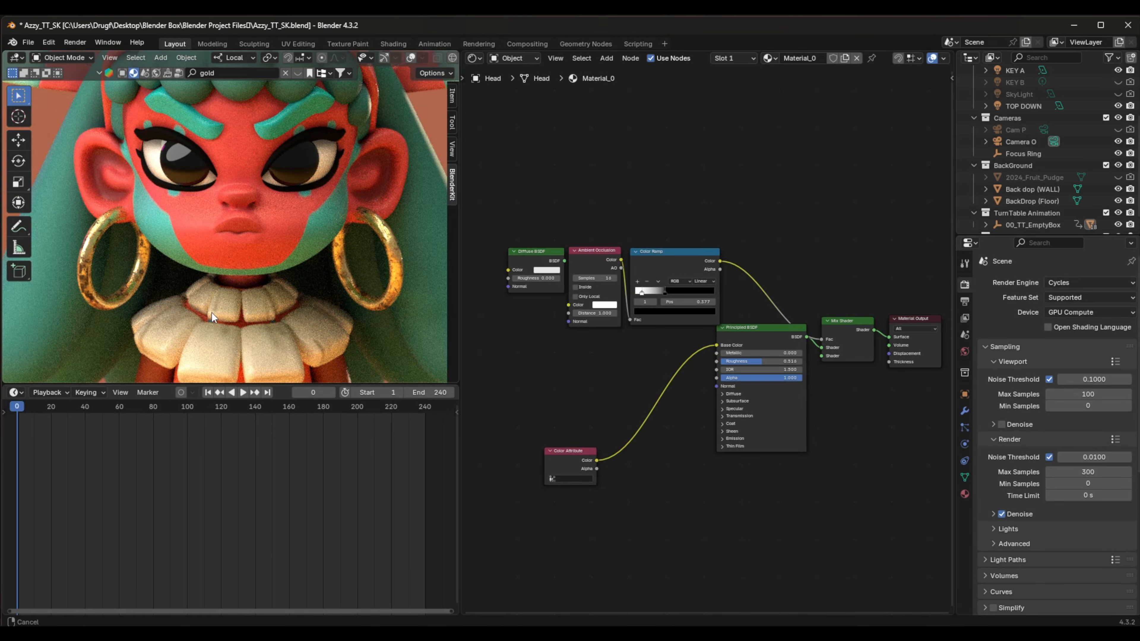
{"action": "middle_click_drag", "start_coordinate": [212, 313], "coordinate": [225, 168], "text": "shift"}
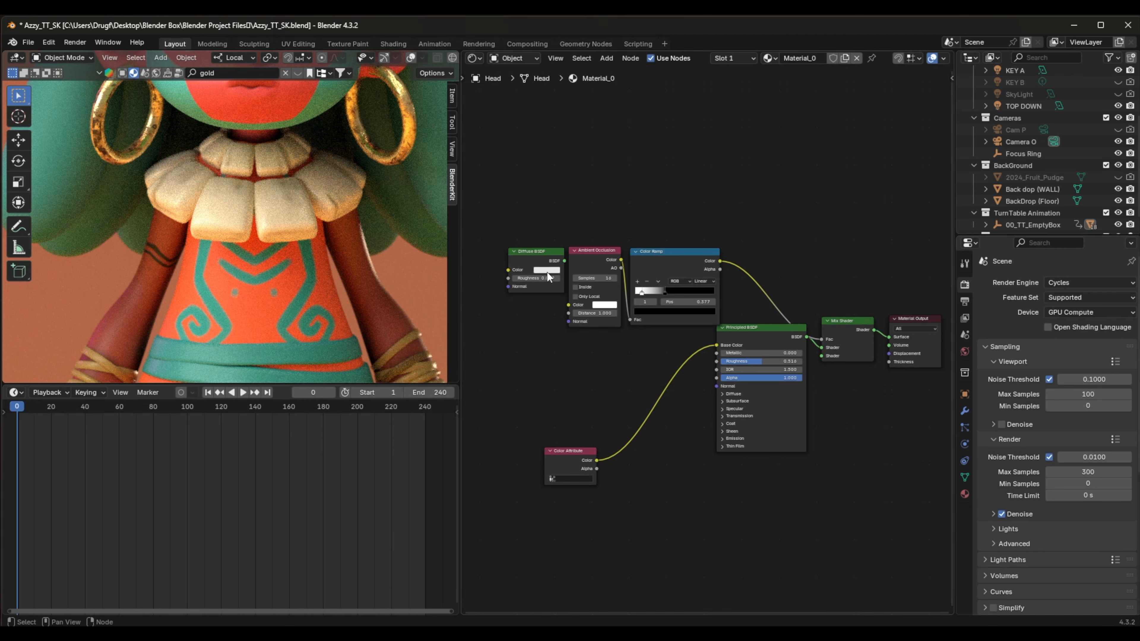
Connect the Diffuse BSDF to the Mix Shader's second shader input and set the diffuse color to a dark orange-red.
{"action": "left_click", "coordinate": [564, 260]}
{"action": "left_click_drag", "start_coordinate": [564, 260], "coordinate": [822, 355]}
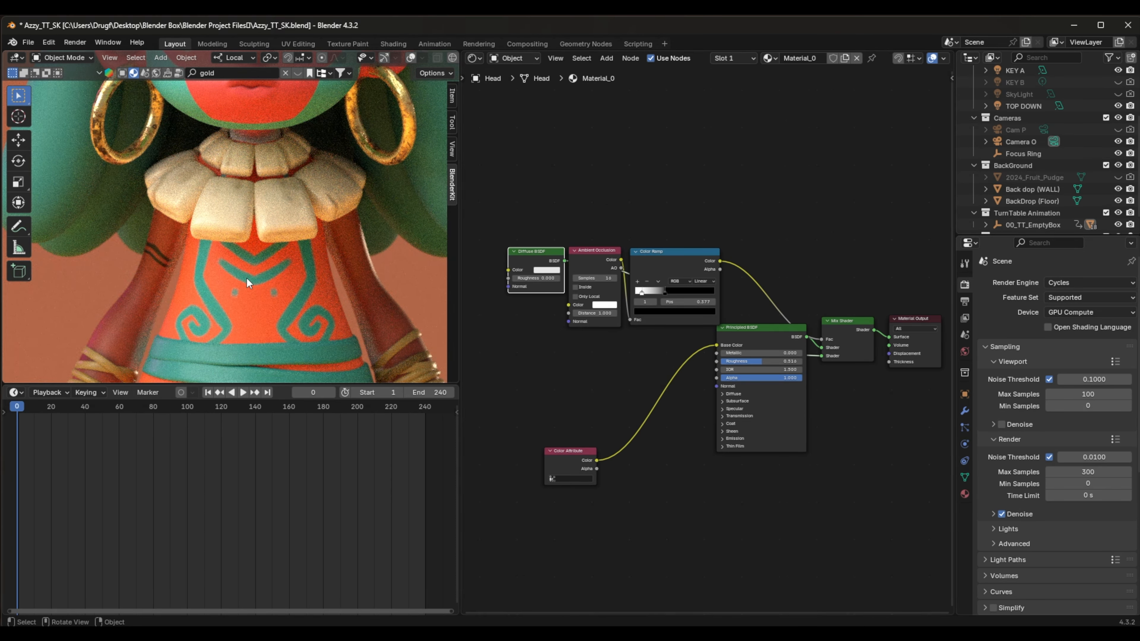
{"action": "left_click", "coordinate": [543, 270]}
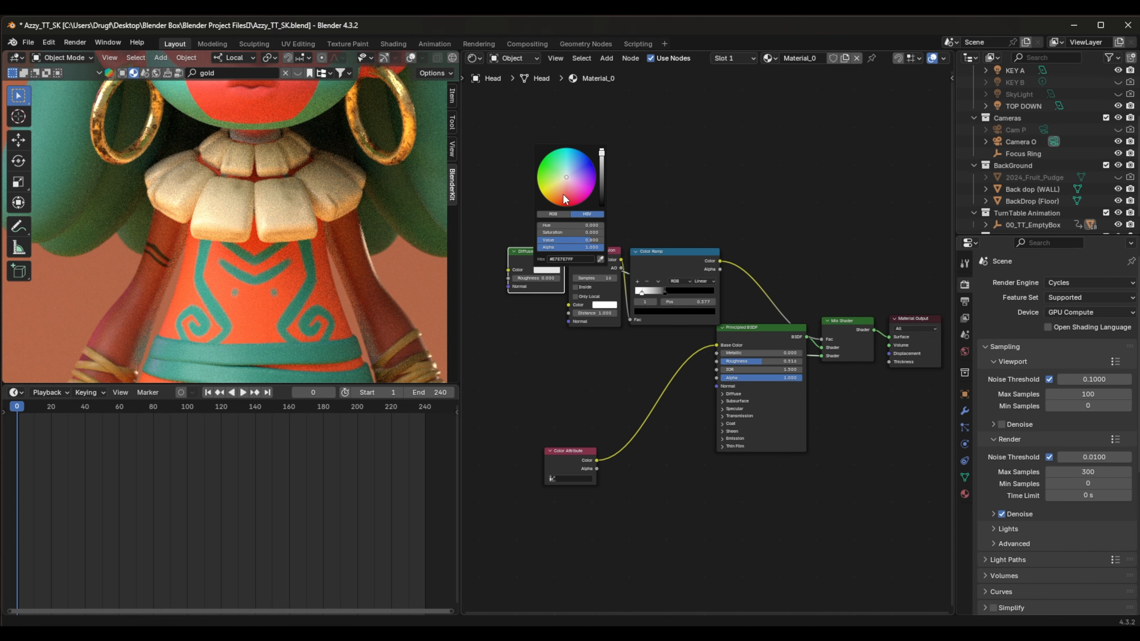
{"action": "left_click_drag", "start_coordinate": [563, 196], "coordinate": [562, 198]}
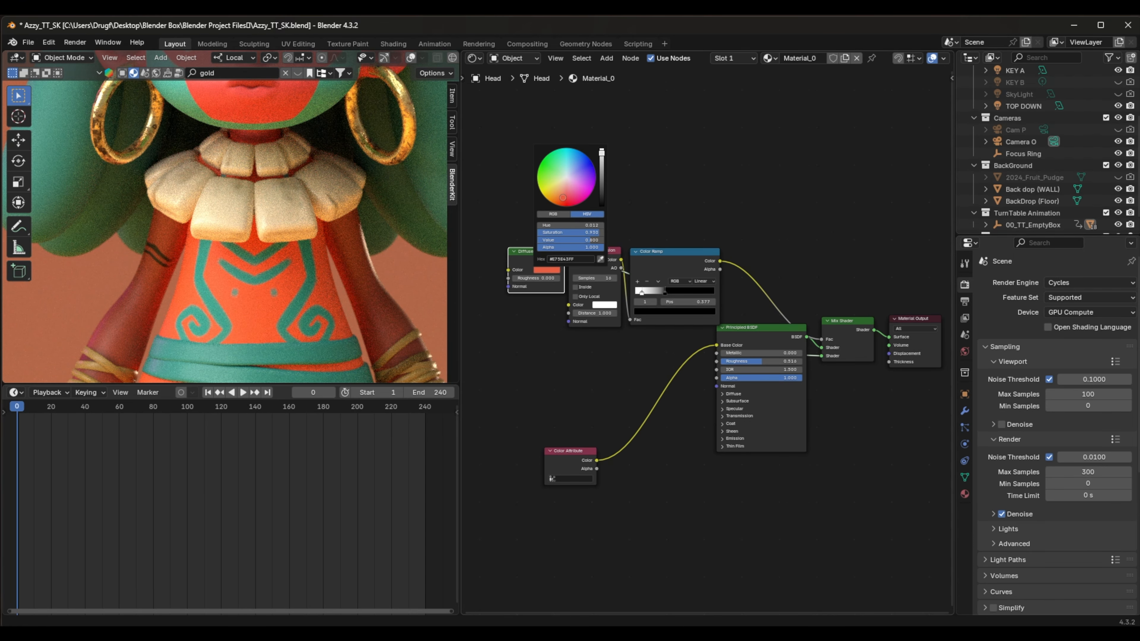
{"action": "scroll", "coordinate": [563, 199], "scroll_direction": "down", "scroll_amount": 7}
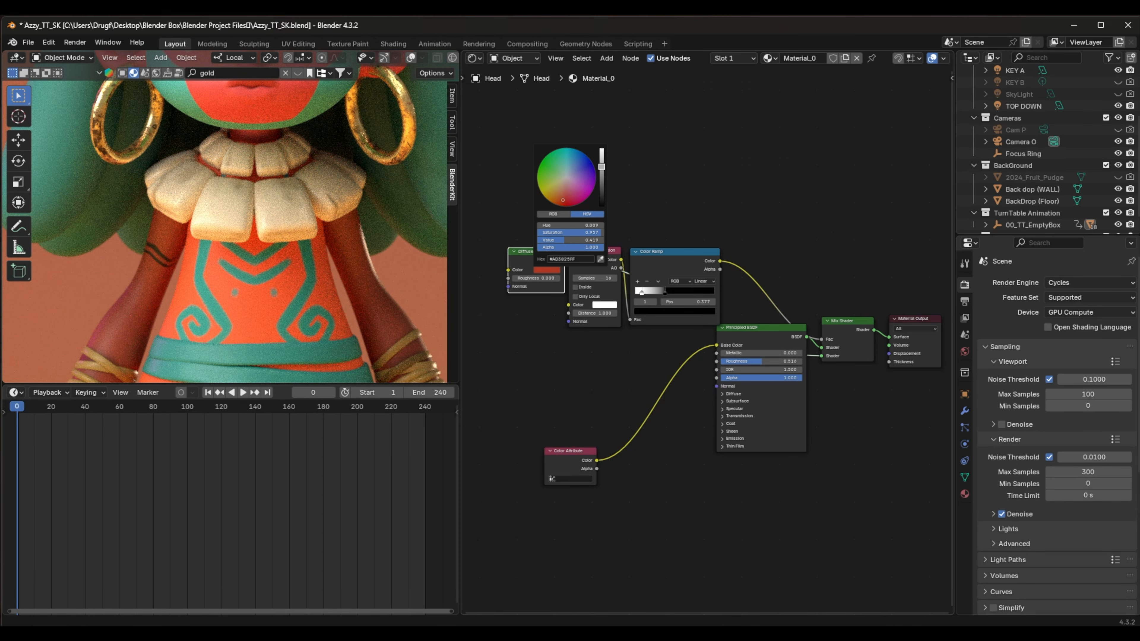
{"action": "left_click_drag", "start_coordinate": [601, 166], "coordinate": [601, 170]}
{"action": "scroll", "coordinate": [328, 249], "scroll_direction": "down", "scroll_amount": 4}
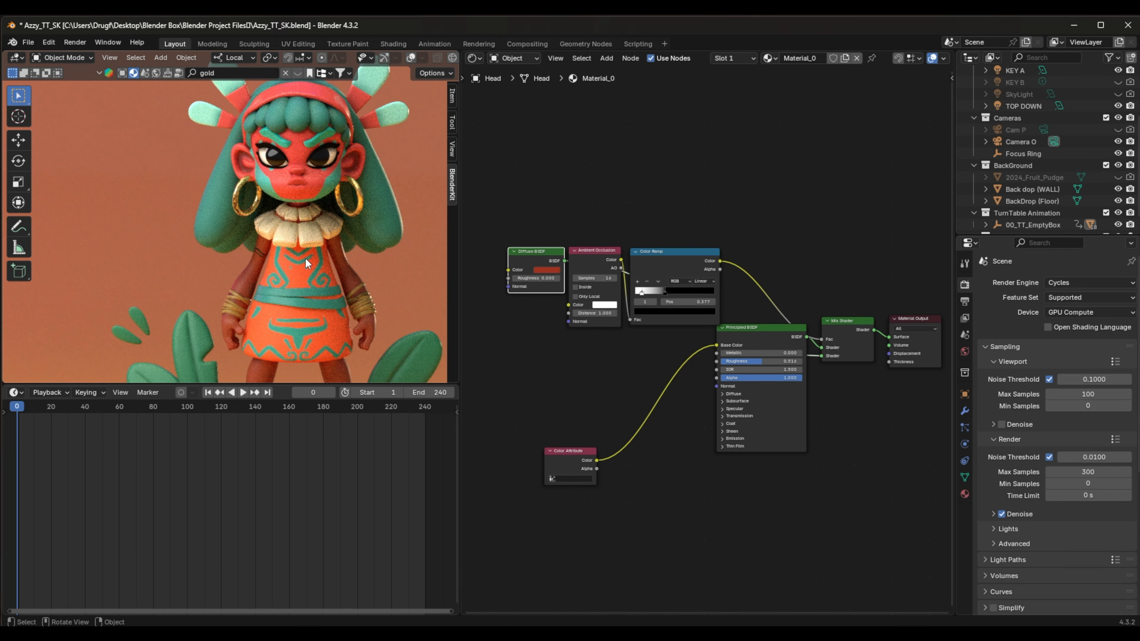
{"action": "scroll", "coordinate": [299, 258], "scroll_direction": "up", "scroll_amount": 2}
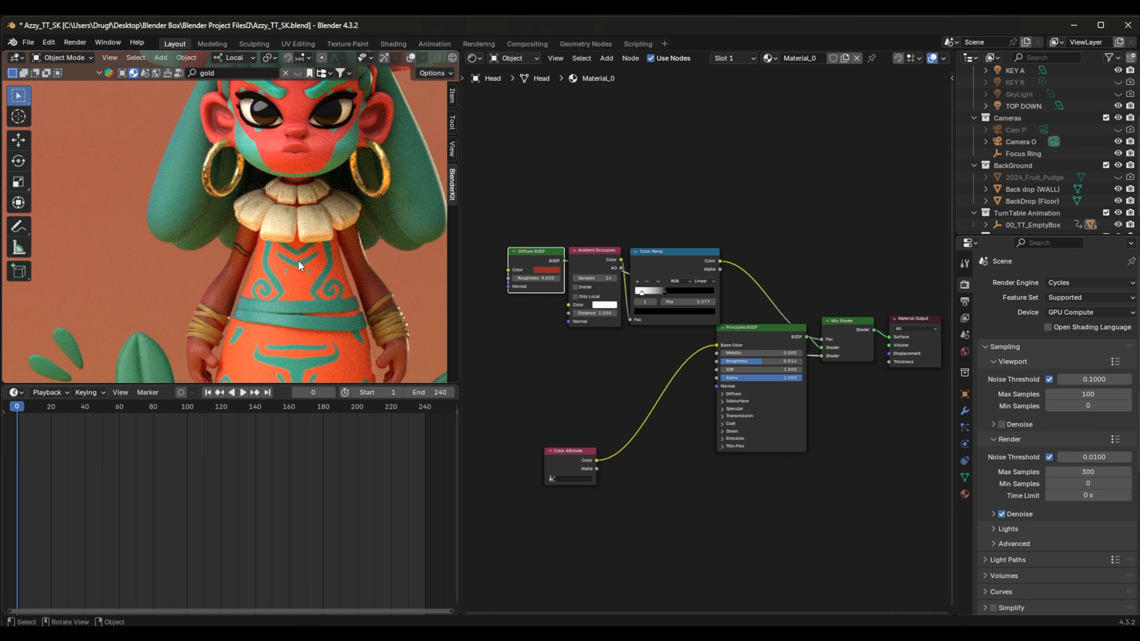
{"action": "scroll", "coordinate": [275, 262], "scroll_direction": "up", "scroll_amount": 2}
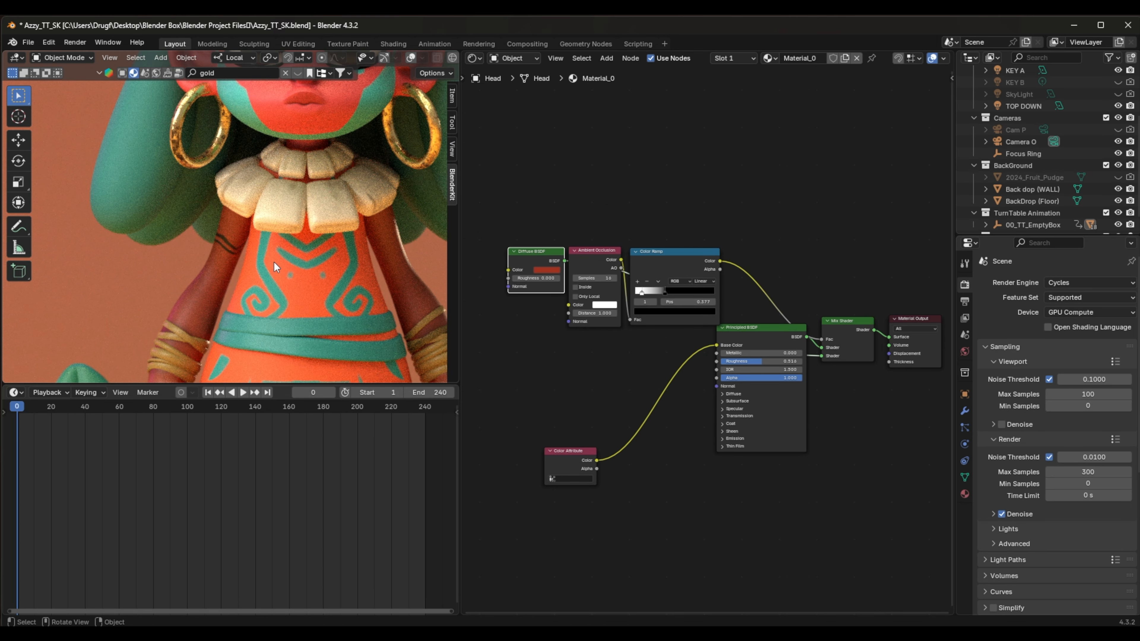
{"action": "scroll", "coordinate": [268, 259], "scroll_direction": "down", "scroll_amount": 2}
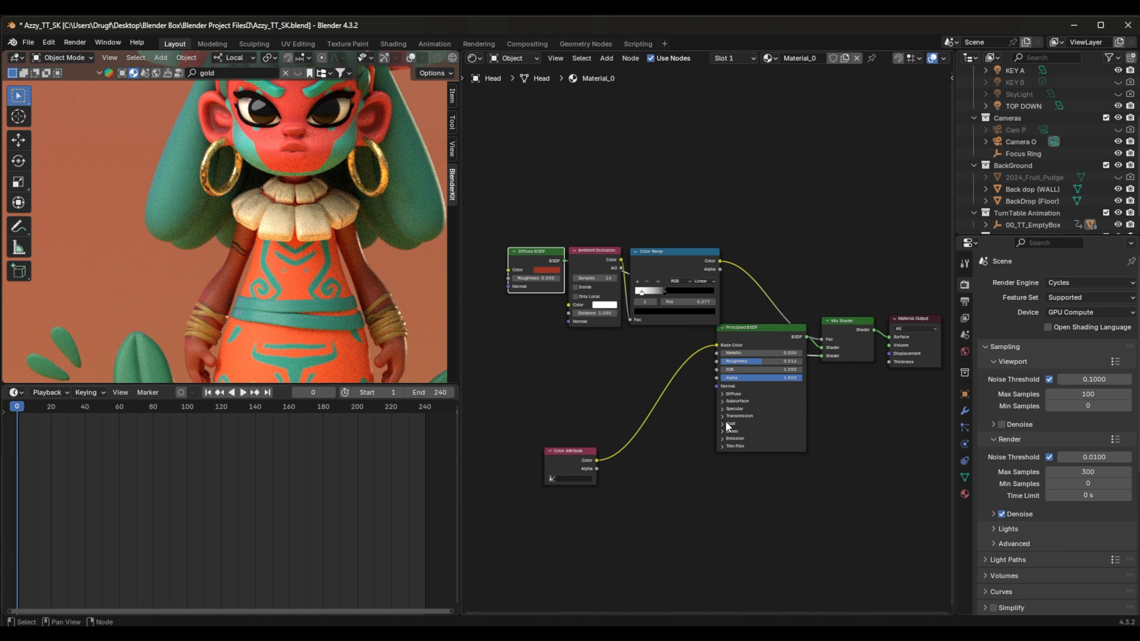
Set the Principled BSDF's subsurface weight to 0.105 and its subsurface scale to 0.95 m.
{"action": "scroll", "coordinate": [703, 427], "scroll_direction": "up", "scroll_amount": 6}
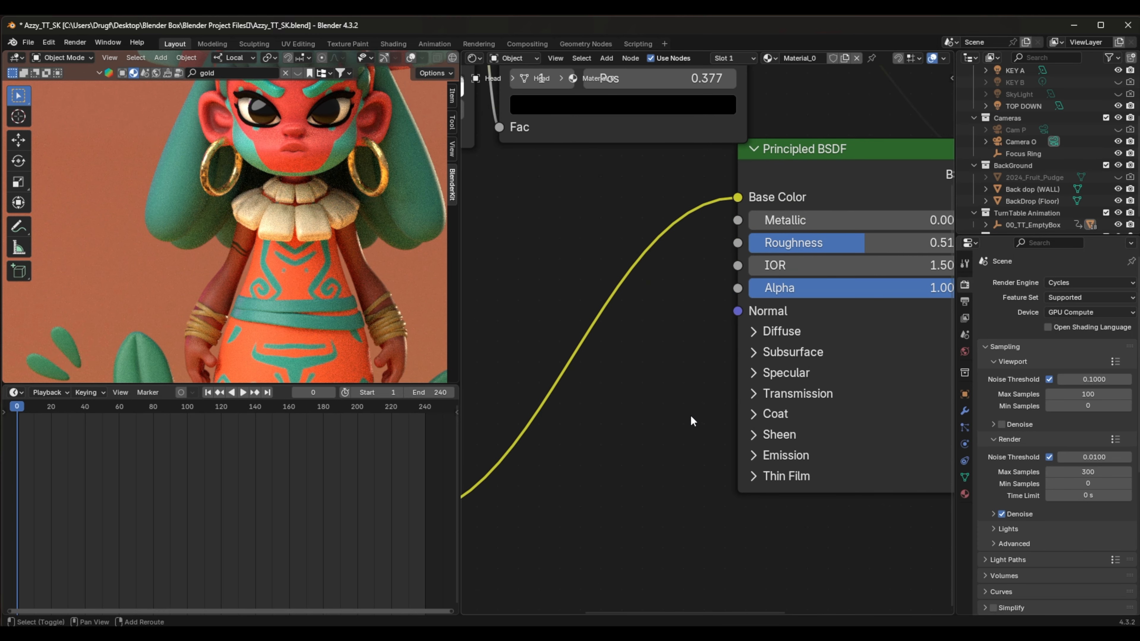
{"action": "middle_click_drag", "start_coordinate": [691, 416], "coordinate": [526, 453]}
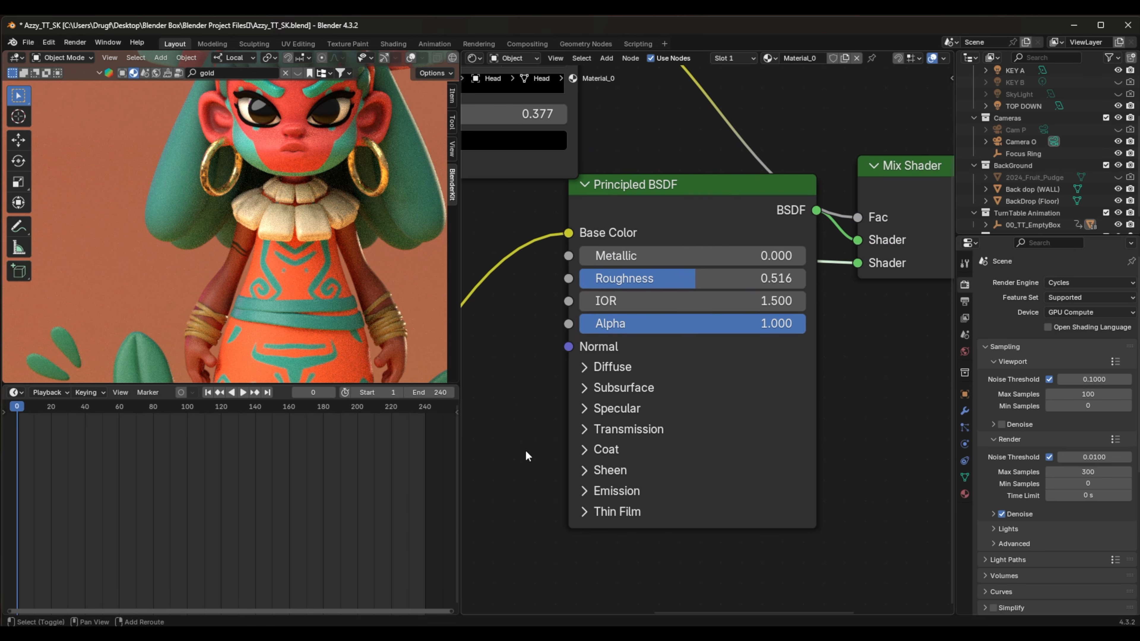
{"action": "left_click", "coordinate": [583, 387]}
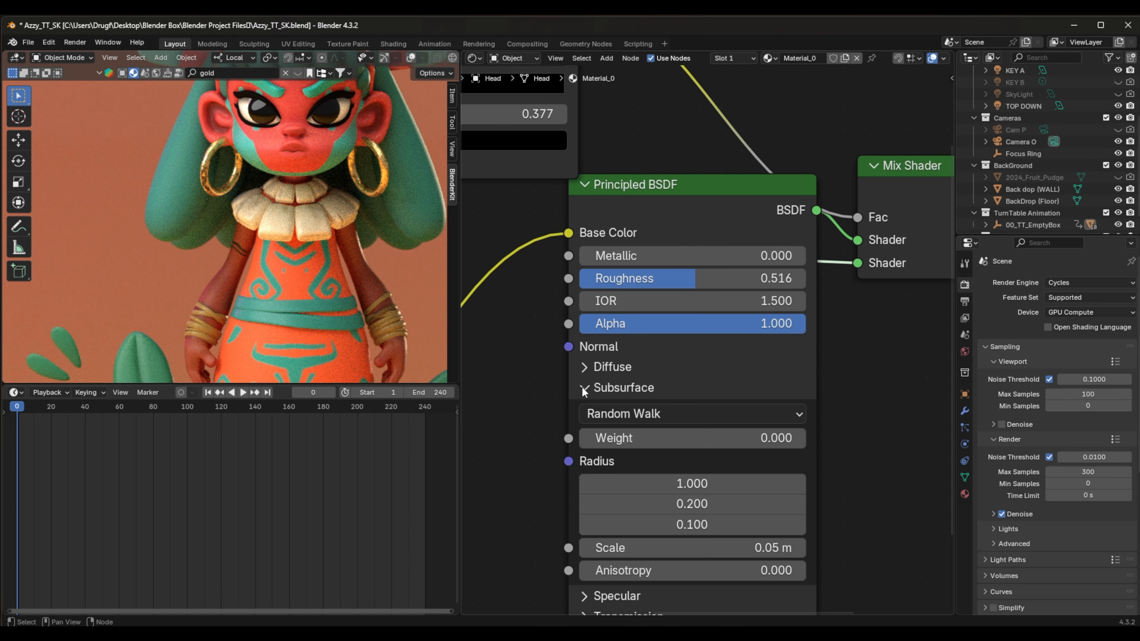
{"action": "left_click_drag", "start_coordinate": [580, 438], "coordinate": [751, 438]}
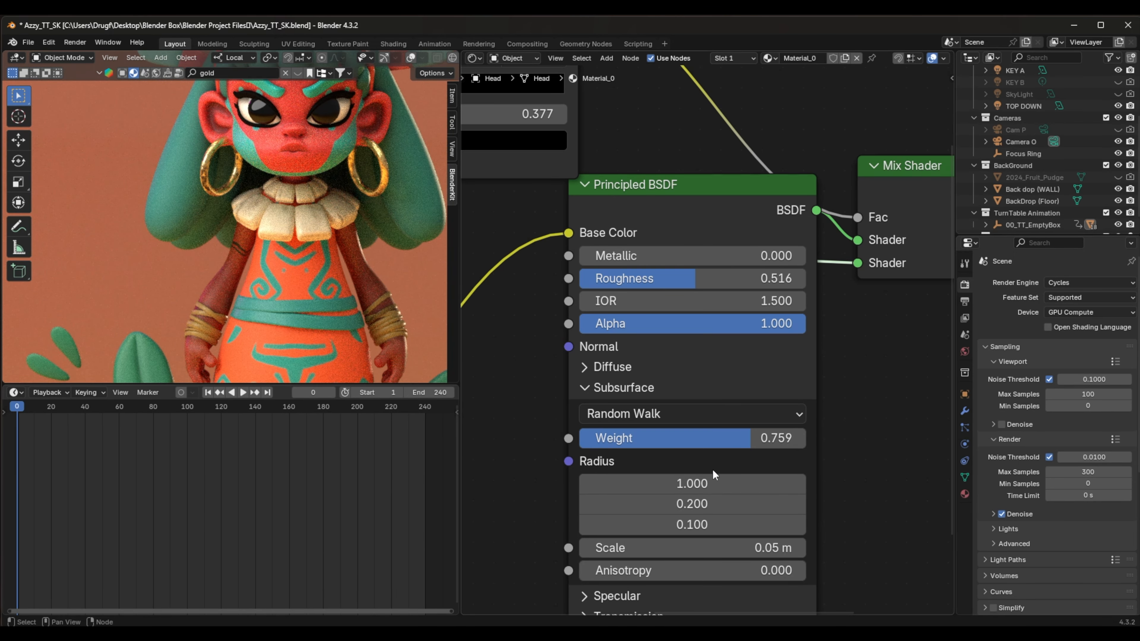
{"action": "mouse_move", "coordinate": [601, 548]}
{"action": "left_mouse_down"}
{"action": "mouse_move", "coordinate": [812, 548]}
{"action": "mouse_move", "coordinate": [601, 547]}
{"action": "mouse_move", "coordinate": [638, 547]}
{"action": "mouse_move", "coordinate": [619, 549]}
{"action": "left_mouse_up"}
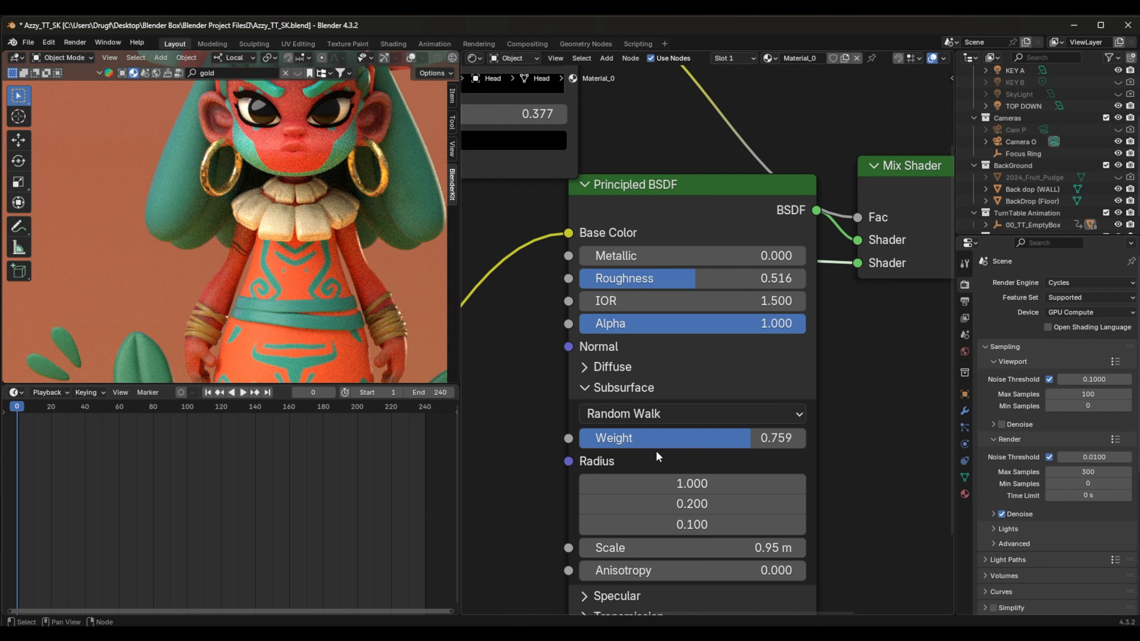
{"action": "left_click_drag", "start_coordinate": [724, 442], "coordinate": [576, 442]}
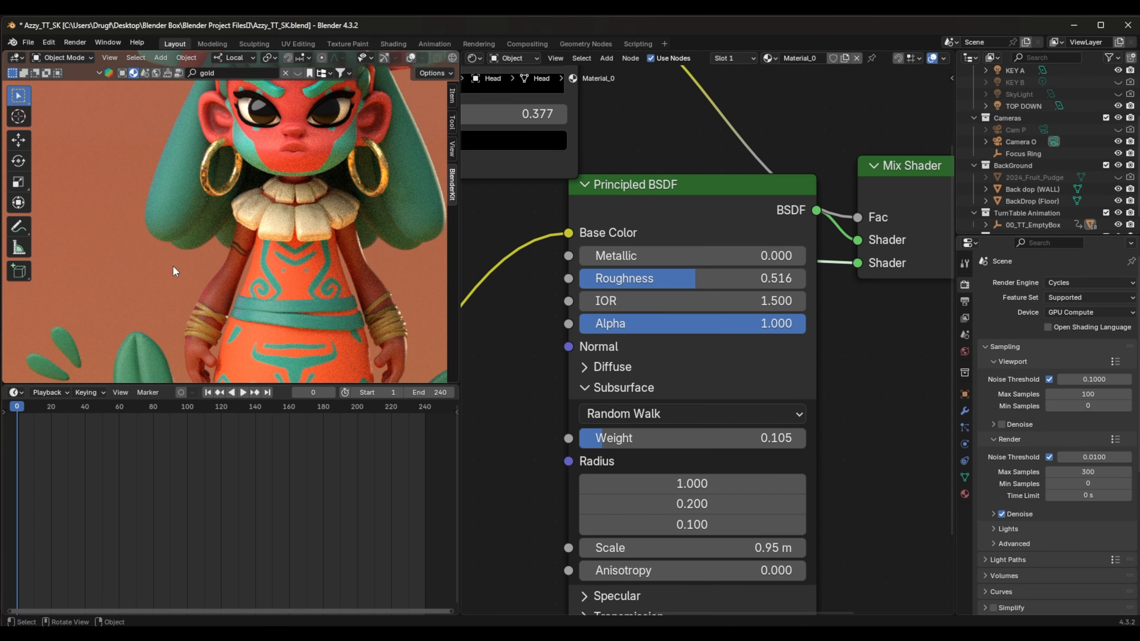
{"action": "scroll", "coordinate": [533, 494], "scroll_direction": "down", "scroll_amount": 2}
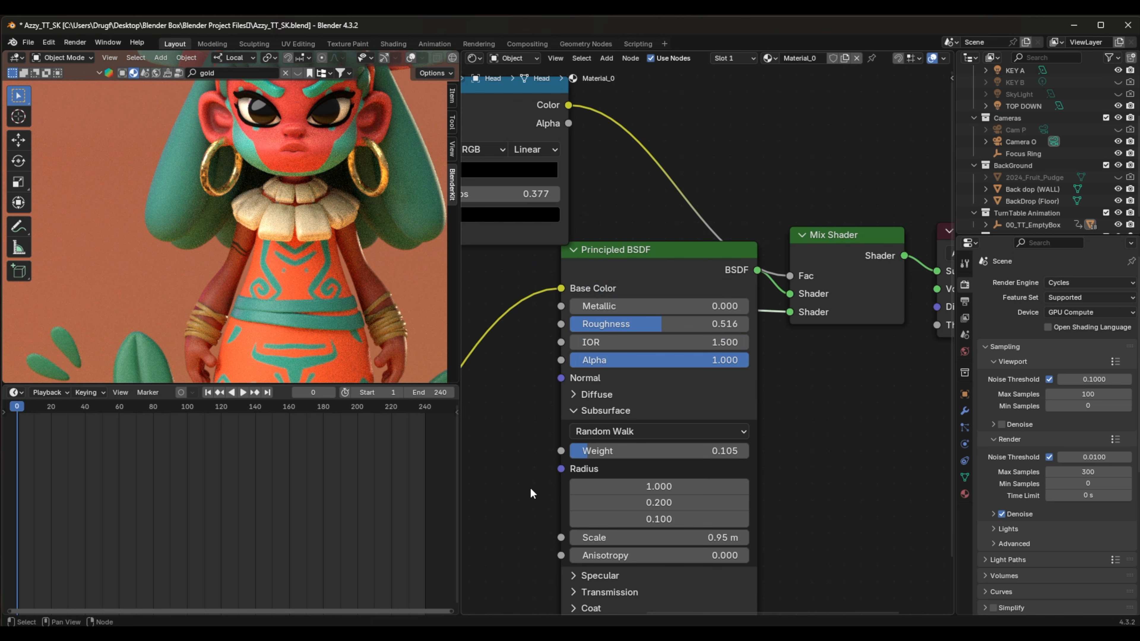
{"action": "scroll", "coordinate": [316, 330], "scroll_direction": "down", "scroll_amount": 3}
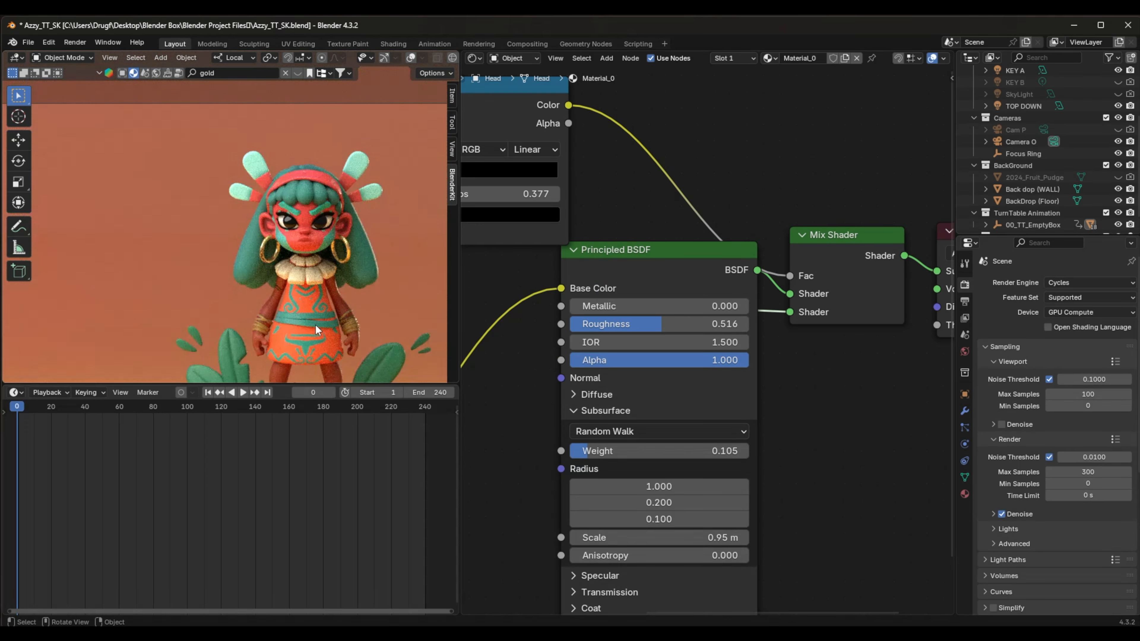
{"action": "scroll", "coordinate": [316, 330], "scroll_direction": "up", "scroll_amount": 2}
{"action": "scroll", "coordinate": [315, 325], "scroll_direction": "up", "scroll_amount": 3}
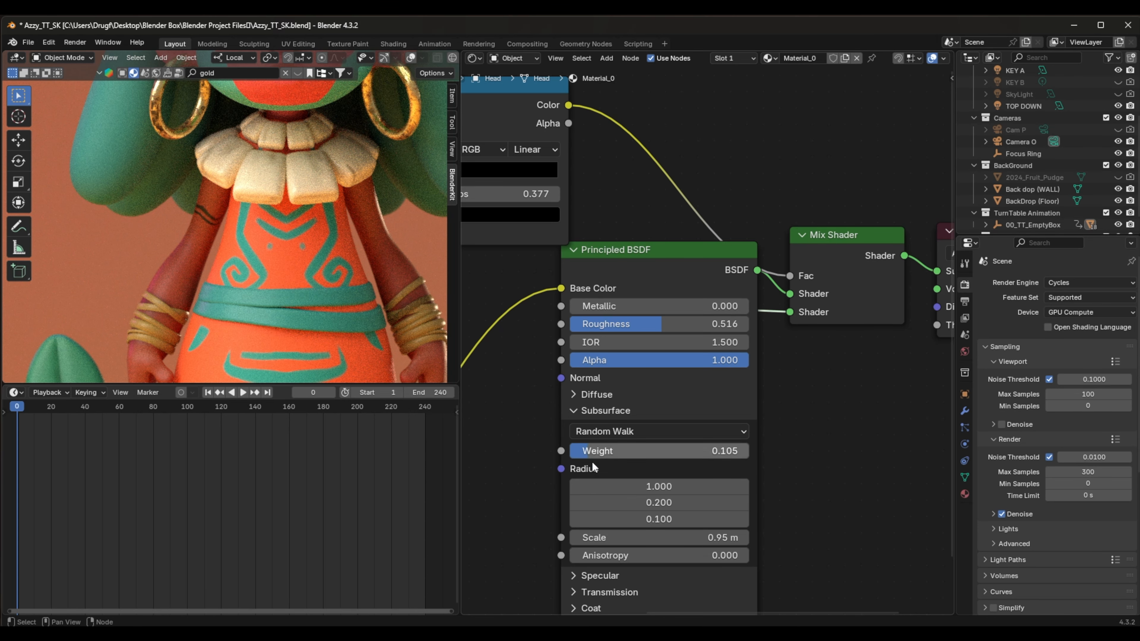
Set the specular IOR Level of the head material's Principled BSDF to 0.441.
{"action": "scroll", "coordinate": [592, 461], "scroll_direction": "down", "scroll_amount": 2}
{"action": "left_click", "coordinate": [580, 535]}
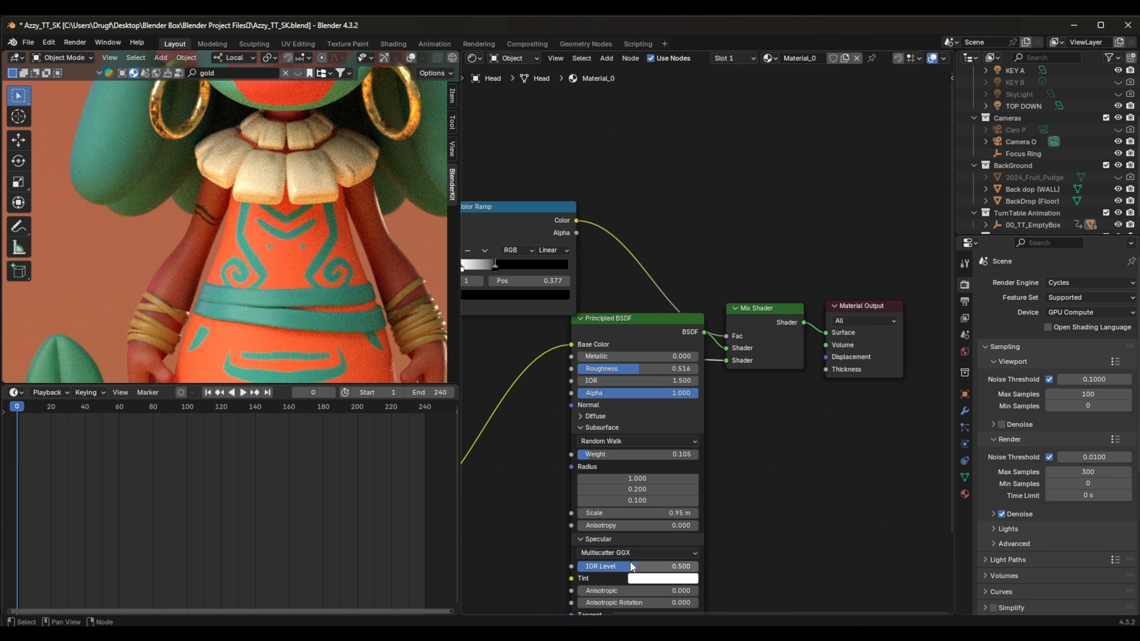
{"action": "left_click_drag", "start_coordinate": [636, 566], "coordinate": [630, 566]}
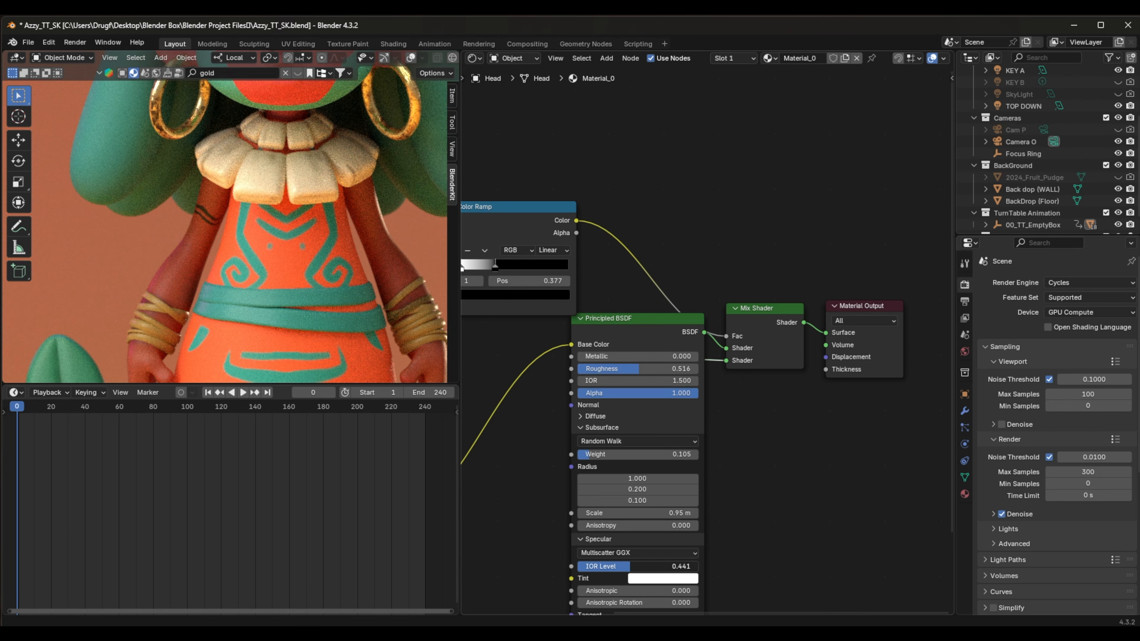
{"action": "scroll", "coordinate": [277, 250], "scroll_direction": "up", "scroll_amount": 3}
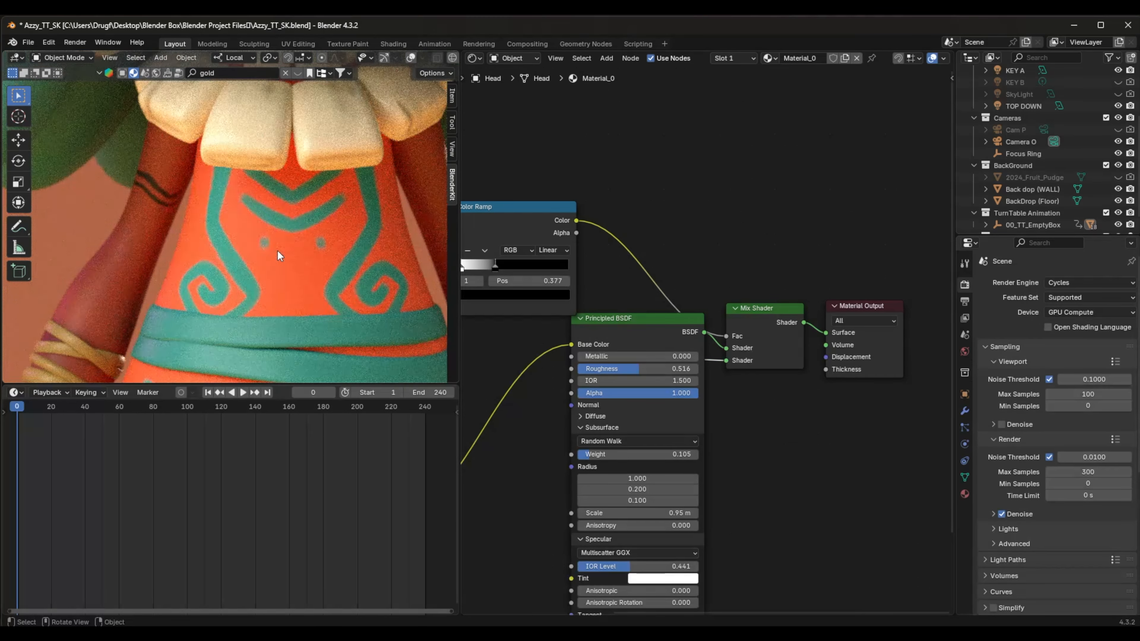
{"action": "scroll", "coordinate": [275, 255], "scroll_direction": "down", "scroll_amount": 3}
{"action": "scroll", "coordinate": [276, 255], "scroll_direction": "down", "scroll_amount": 2}
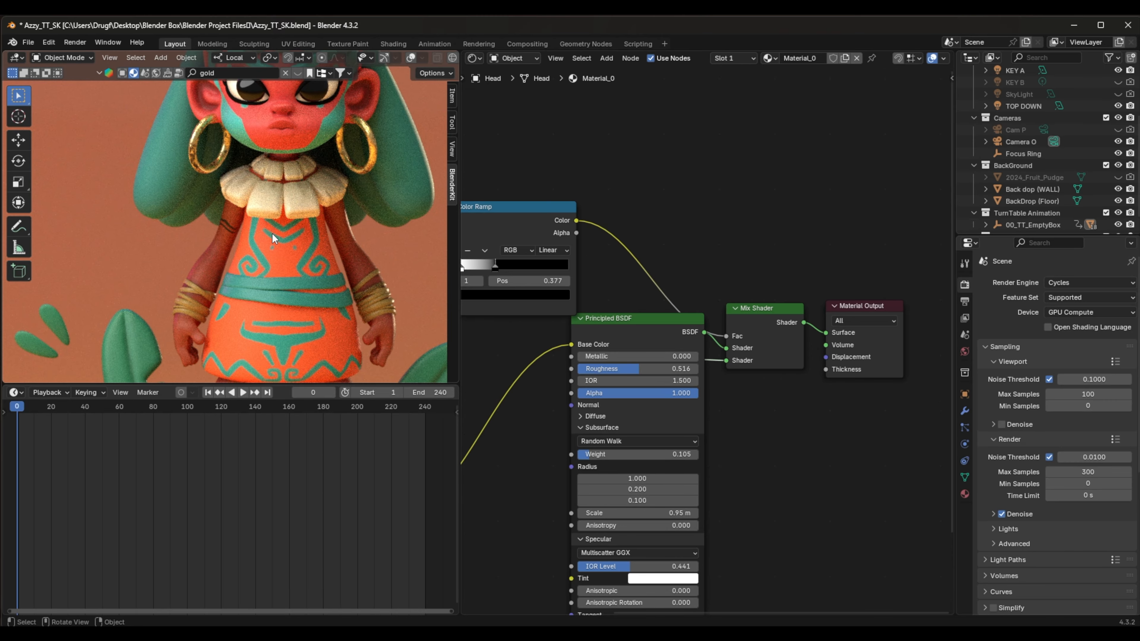
{"action": "scroll", "coordinate": [283, 278], "scroll_direction": "down", "scroll_amount": 2}
Select the eye white on the face and set its material's roughness to 0.282.
{"action": "scroll", "coordinate": [307, 255], "scroll_direction": "up", "scroll_amount": 5}
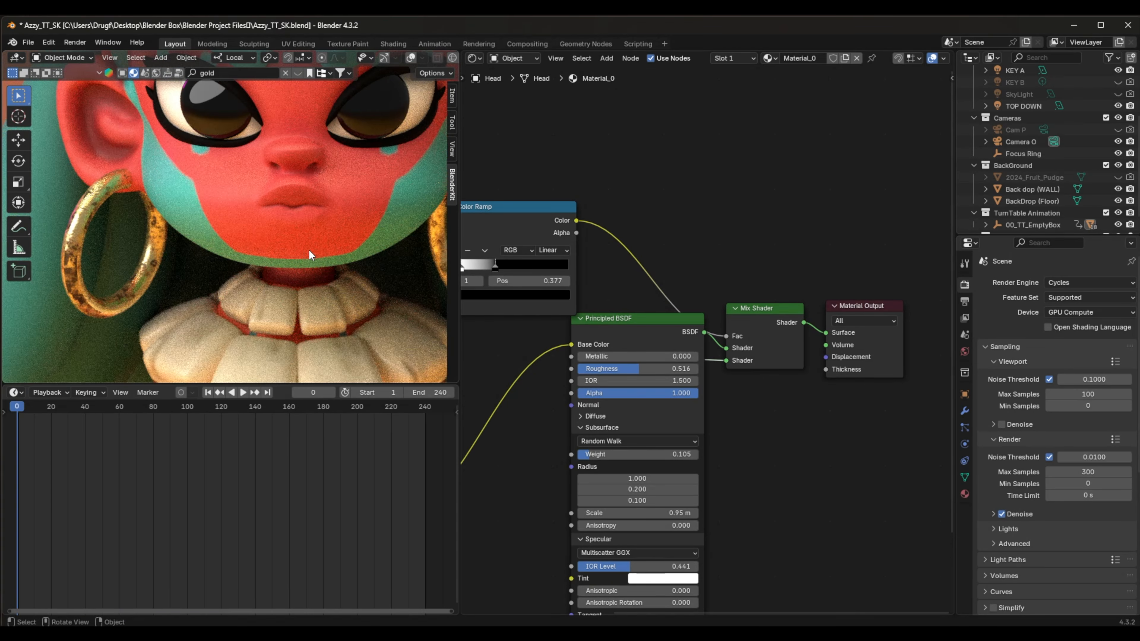
{"action": "middle_click_drag", "start_coordinate": [309, 254], "coordinate": [288, 305]}
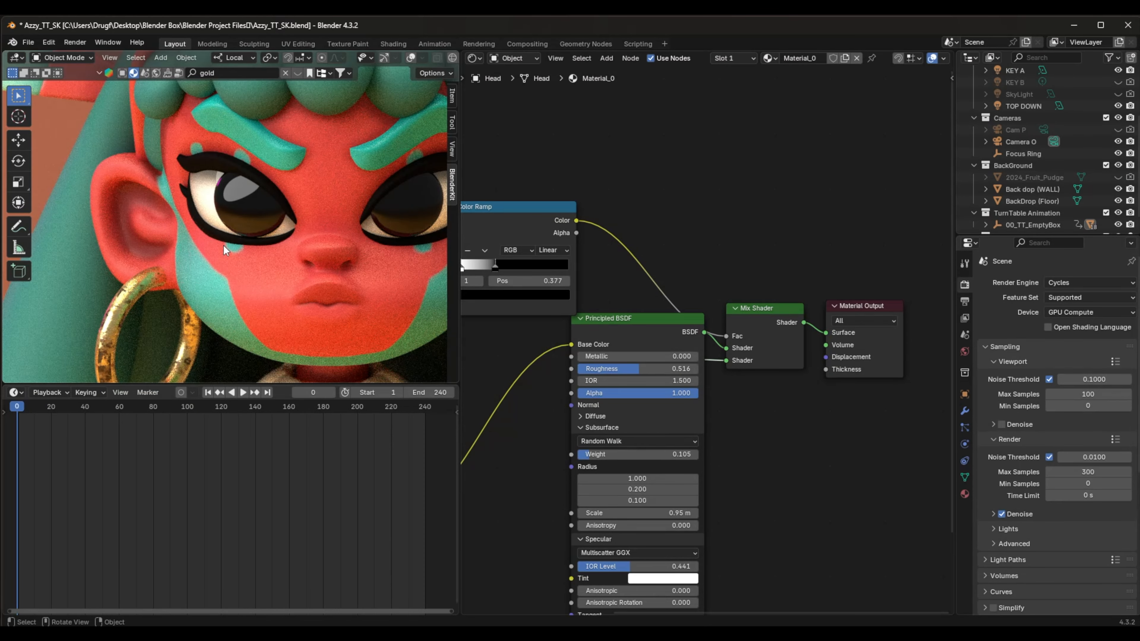
{"action": "scroll", "coordinate": [222, 244], "scroll_direction": "up", "scroll_amount": 1}
{"action": "left_click", "coordinate": [199, 184]}
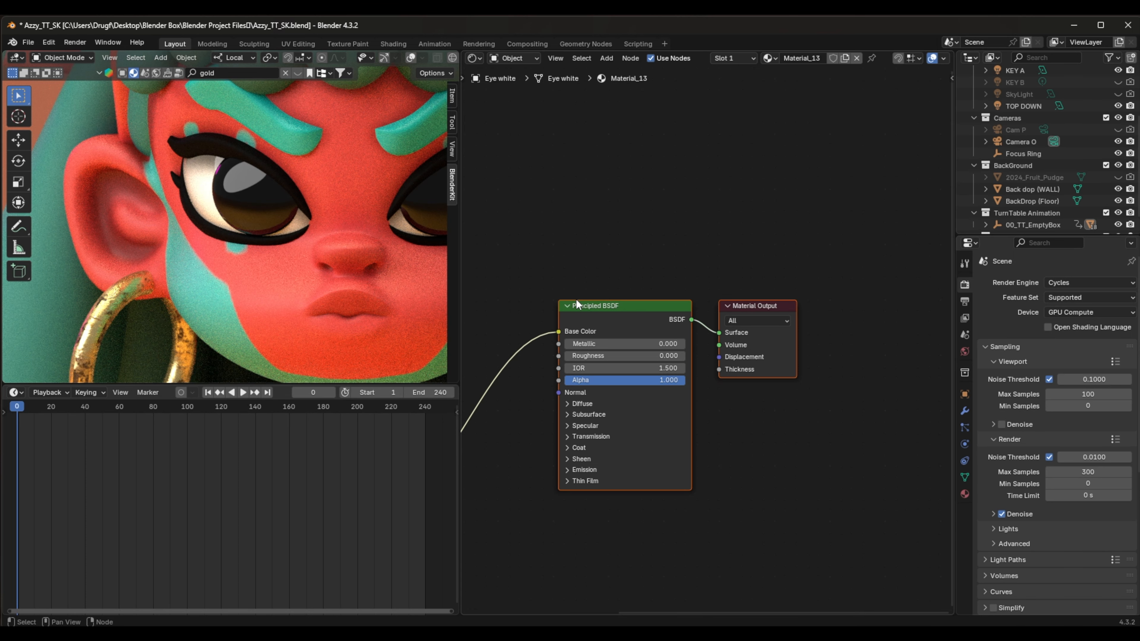
{"action": "mouse_move", "coordinate": [579, 356]}
{"action": "left_mouse_down"}
{"action": "mouse_move", "coordinate": [617, 355]}
{"action": "mouse_move", "coordinate": [598, 355]}
{"action": "left_mouse_up"}
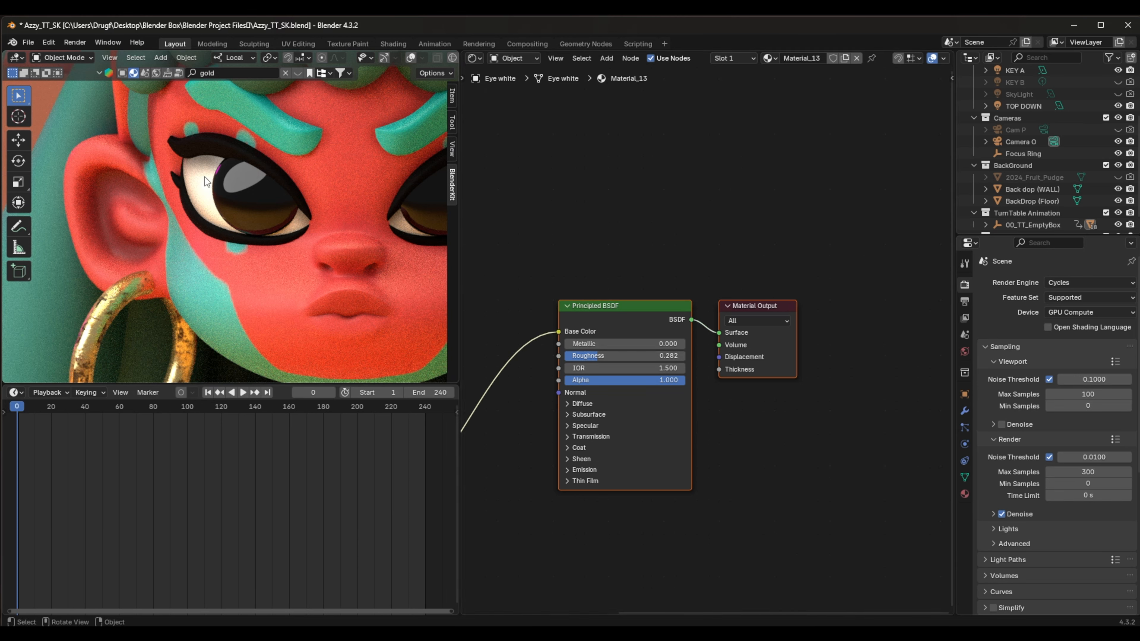
Paste the copied Diffuse BSDF, Ambient Occlusion, Color Ramp and Mix Shader nodes above the eye white material's Principled BSDF.
{"action": "scroll", "coordinate": [540, 484], "scroll_direction": "down", "scroll_amount": 3}
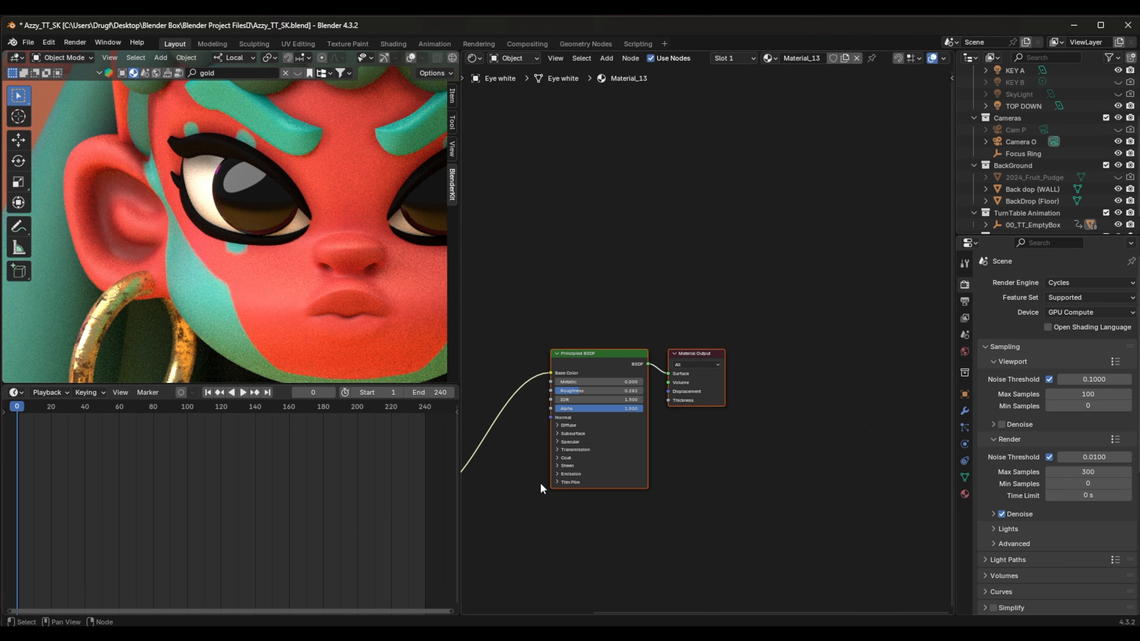
{"action": "middle_click_drag", "start_coordinate": [539, 484], "coordinate": [709, 530]}
{"action": "scroll", "coordinate": [630, 476], "scroll_direction": "up", "scroll_amount": 2}
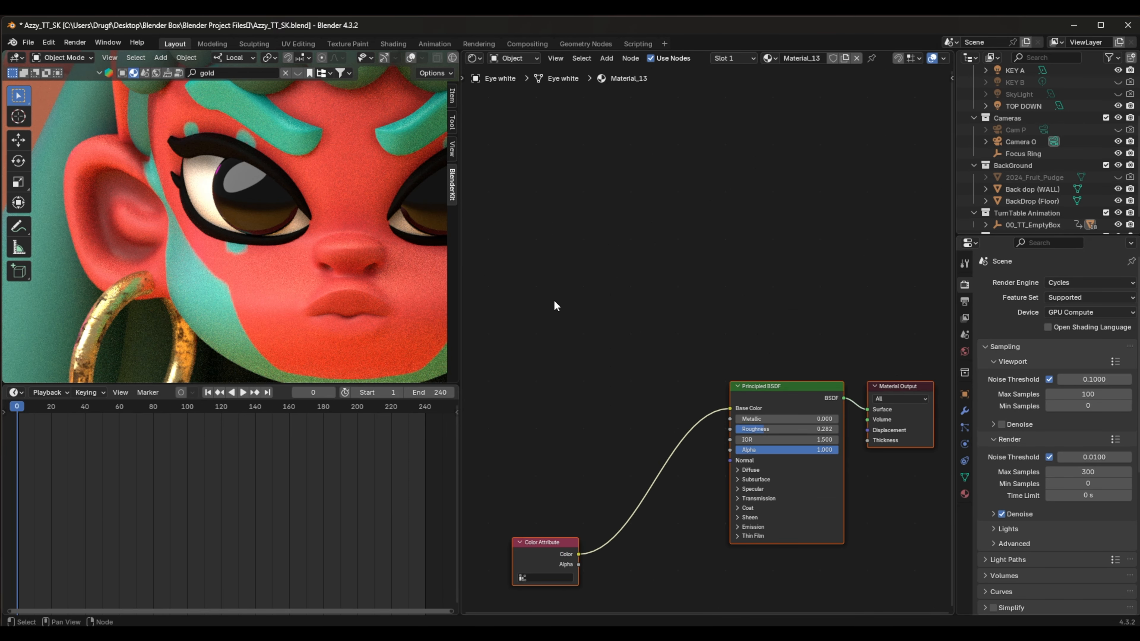
{"action": "key", "text": "ctrl+v"}
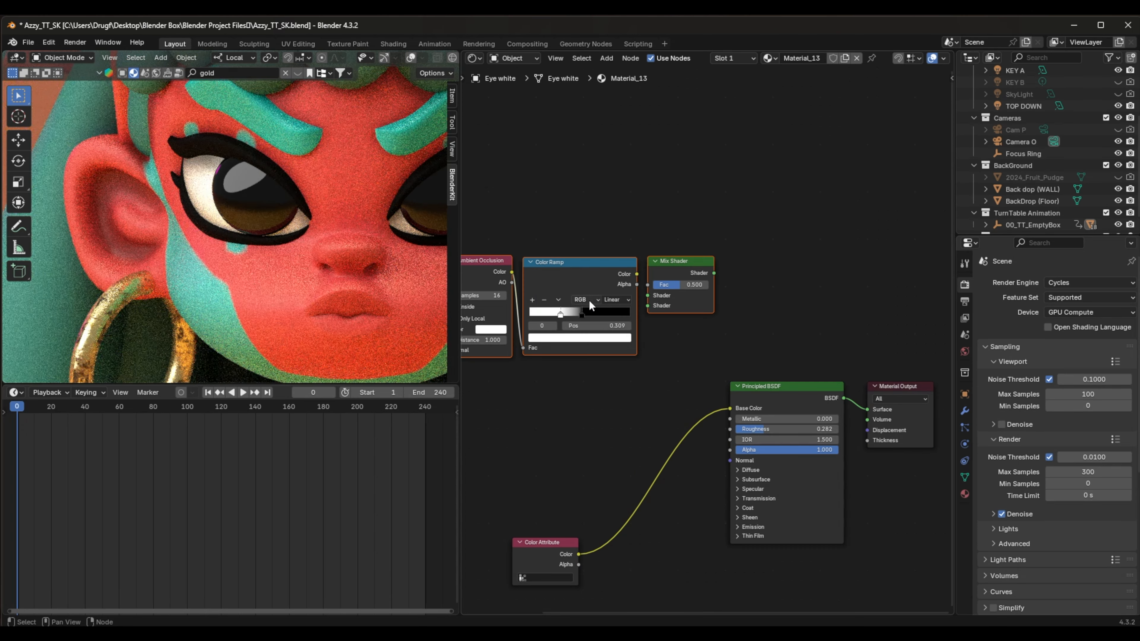
{"action": "left_click", "coordinate": [727, 268]}
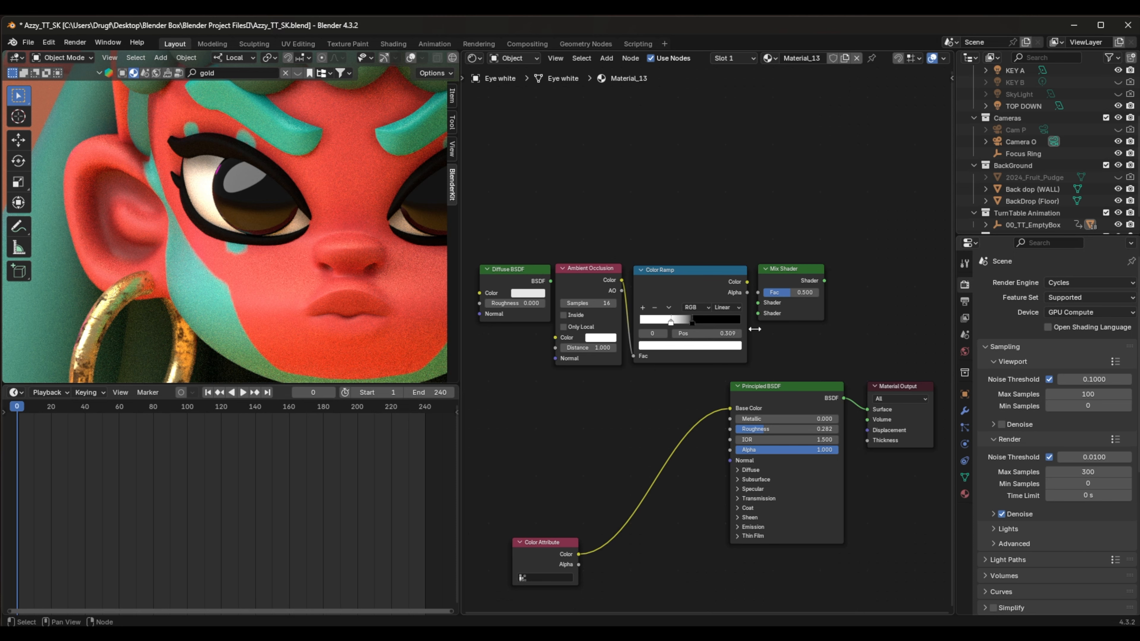
Insert the Mix Shader between the Principled BSDF and Material Output, and connect the Color Ramp's color to its Fac input.
{"action": "left_click_drag", "start_coordinate": [782, 268], "coordinate": [850, 385]}
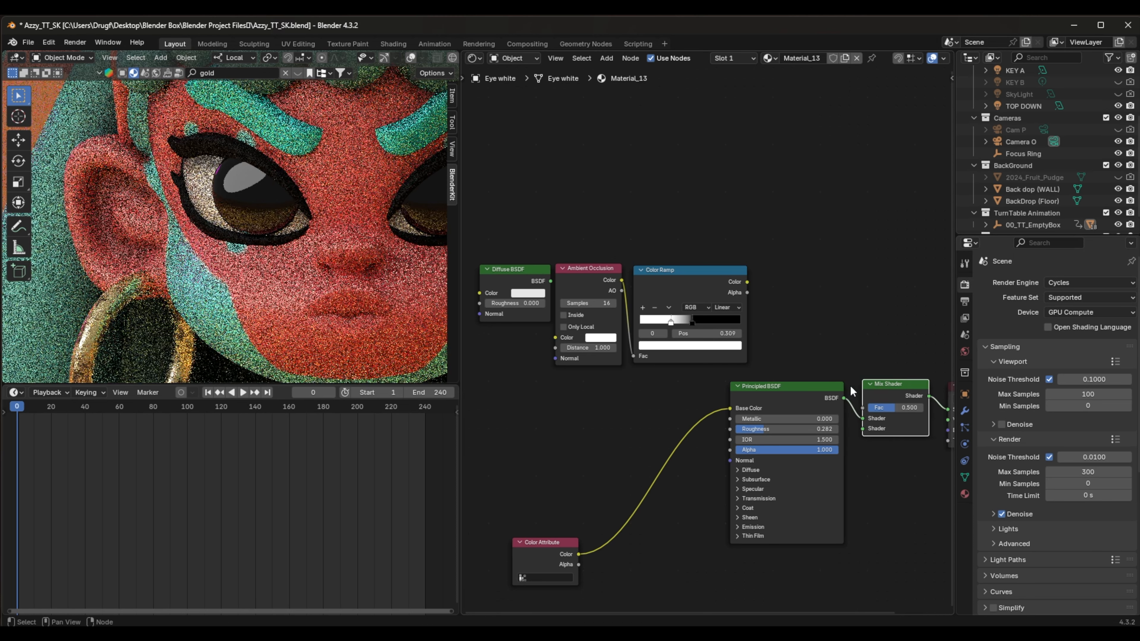
{"action": "left_click_drag", "start_coordinate": [747, 282], "coordinate": [856, 406]}
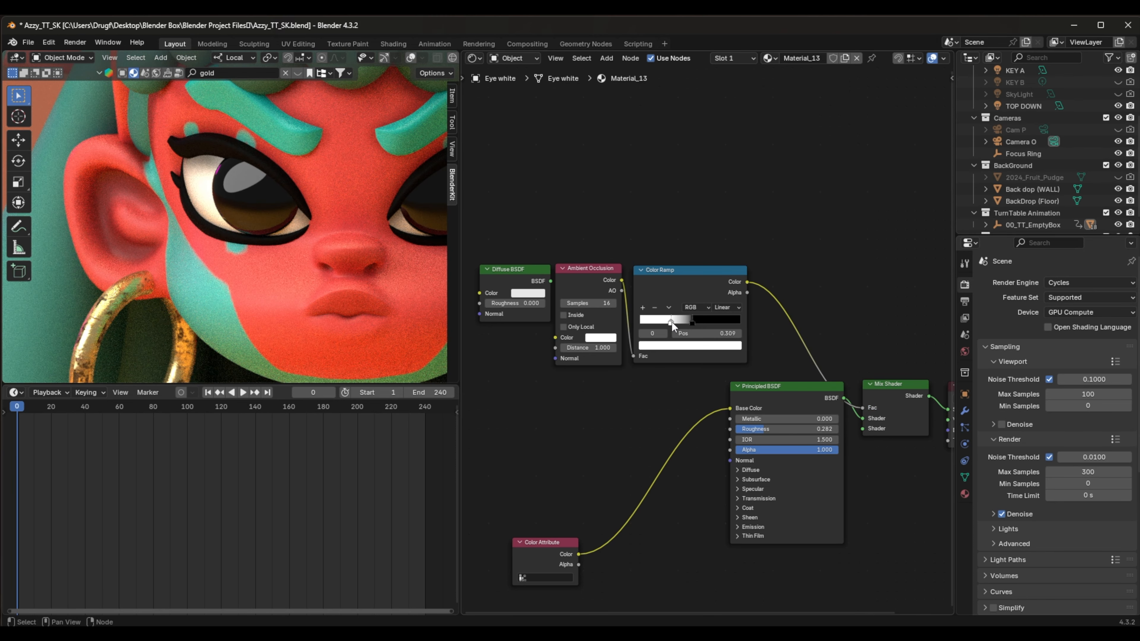
Set the eye white Color Ramp's white stop to 0.200 and feed an orange #E7A967 Diffuse BSDF into the Mix Shader's second shader input.
{"action": "mouse_move", "coordinate": [672, 322]}
{"action": "left_mouse_down"}
{"action": "mouse_move", "coordinate": [659, 322]}
{"action": "mouse_move", "coordinate": [707, 321]}
{"action": "mouse_move", "coordinate": [661, 321]}
{"action": "left_mouse_up"}
{"action": "left_click_drag", "start_coordinate": [550, 281], "coordinate": [861, 428]}
{"action": "left_click", "coordinate": [528, 294]}
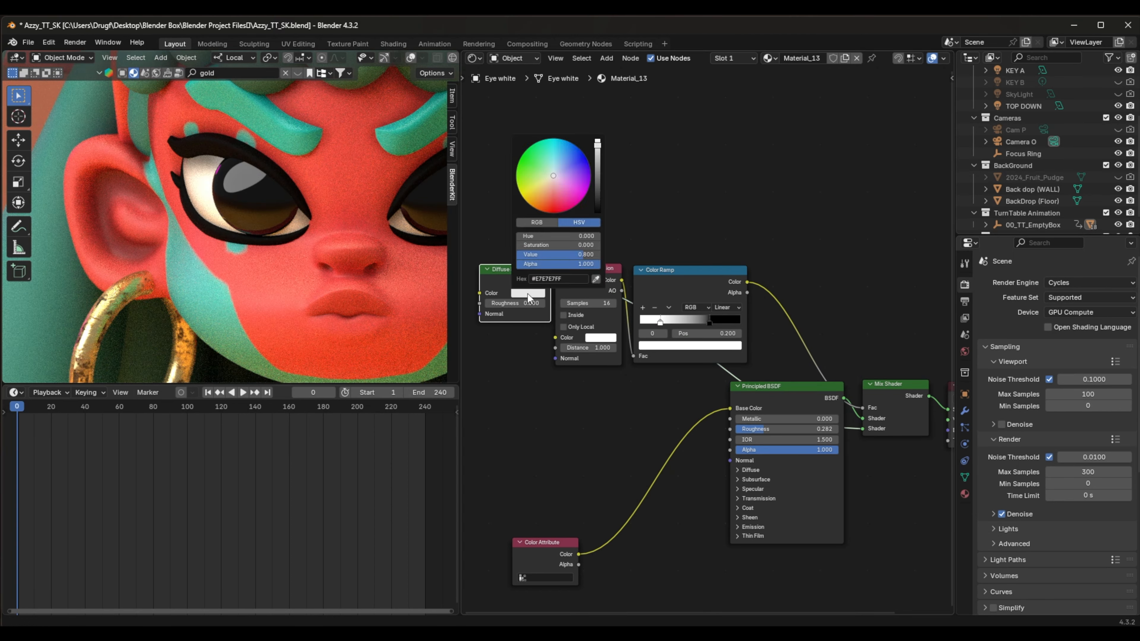
{"action": "left_click", "coordinate": [543, 193]}
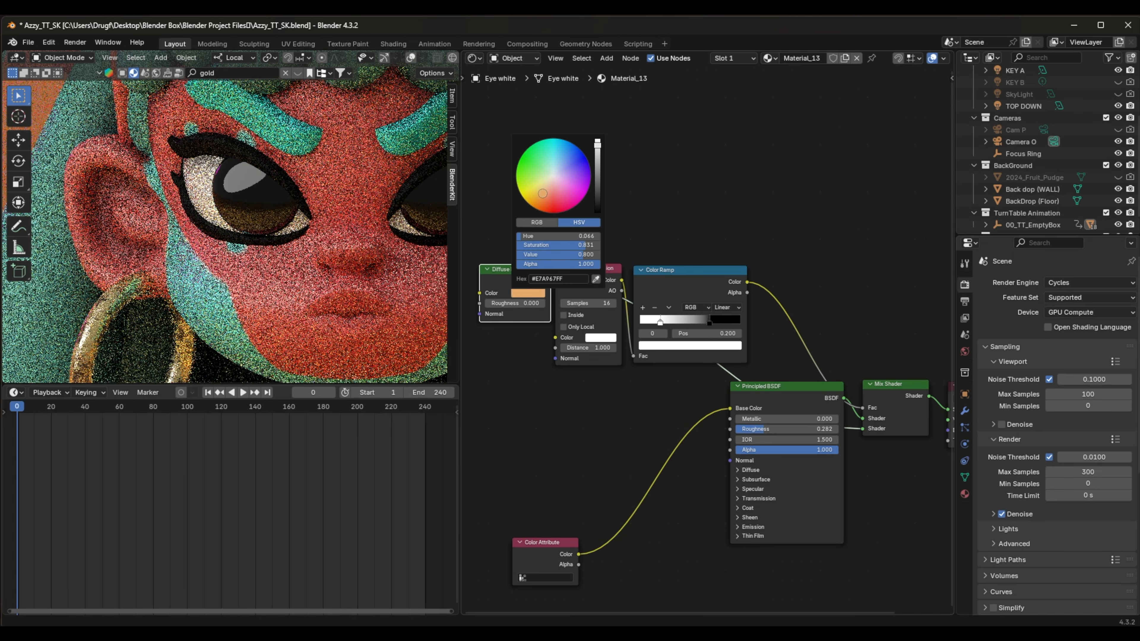
{"action": "left_click_drag", "start_coordinate": [542, 193], "coordinate": [543, 193]}
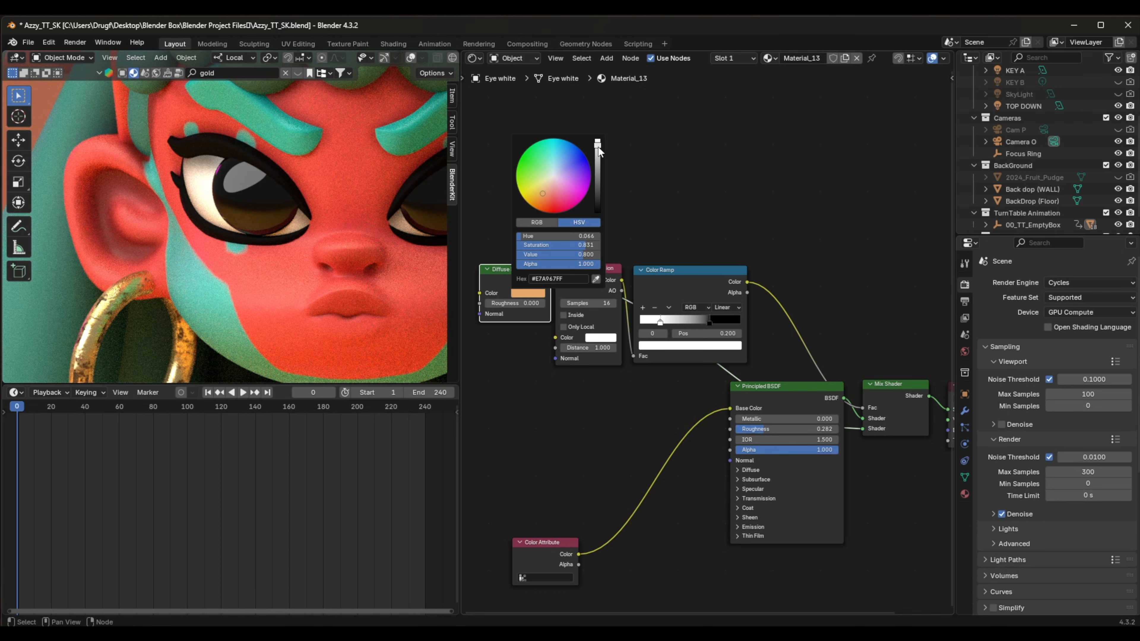
Select the eyebrows and set their Principled BSDF roughness to 0.433.
{"action": "scroll", "coordinate": [267, 246], "scroll_direction": "down", "scroll_amount": 3}
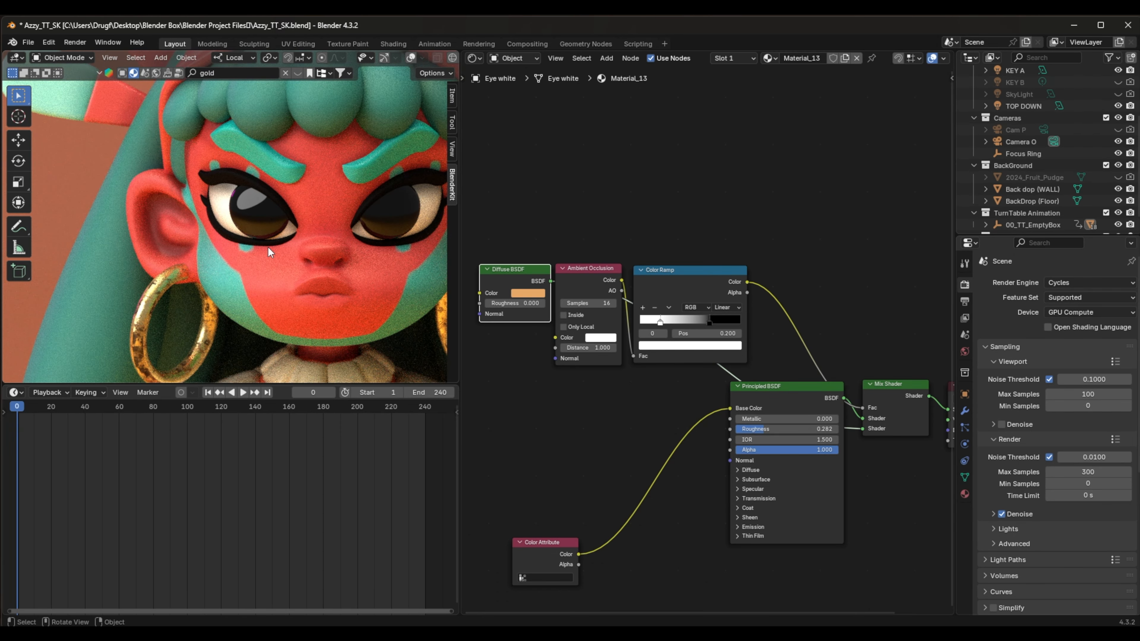
{"action": "left_click", "coordinate": [278, 170]}
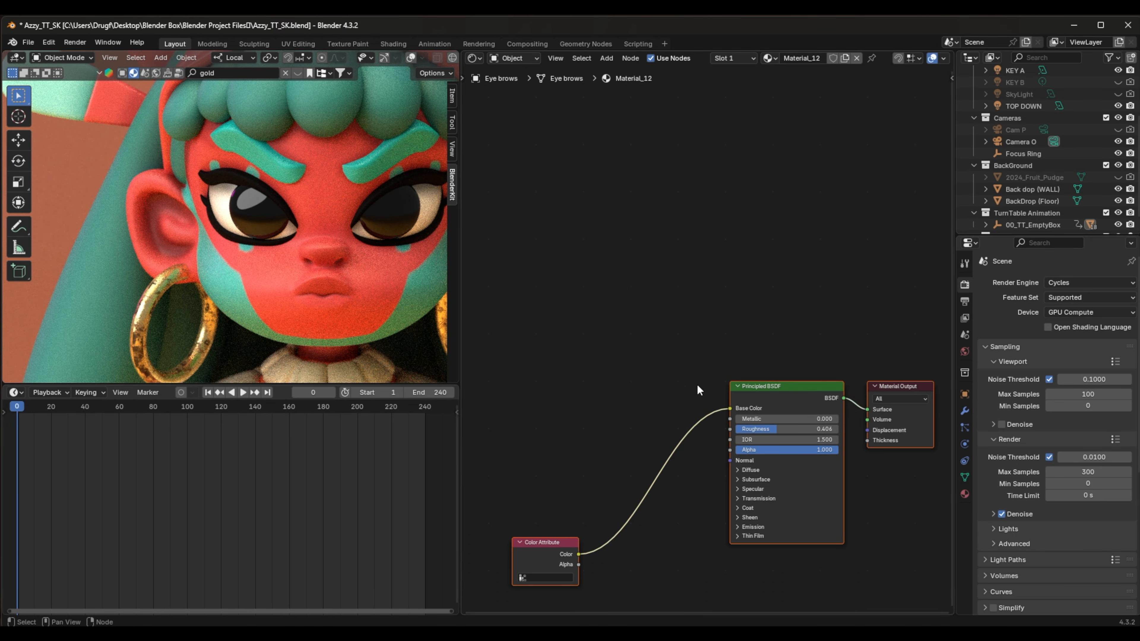
{"action": "left_click_drag", "start_coordinate": [773, 432], "coordinate": [783, 431]}
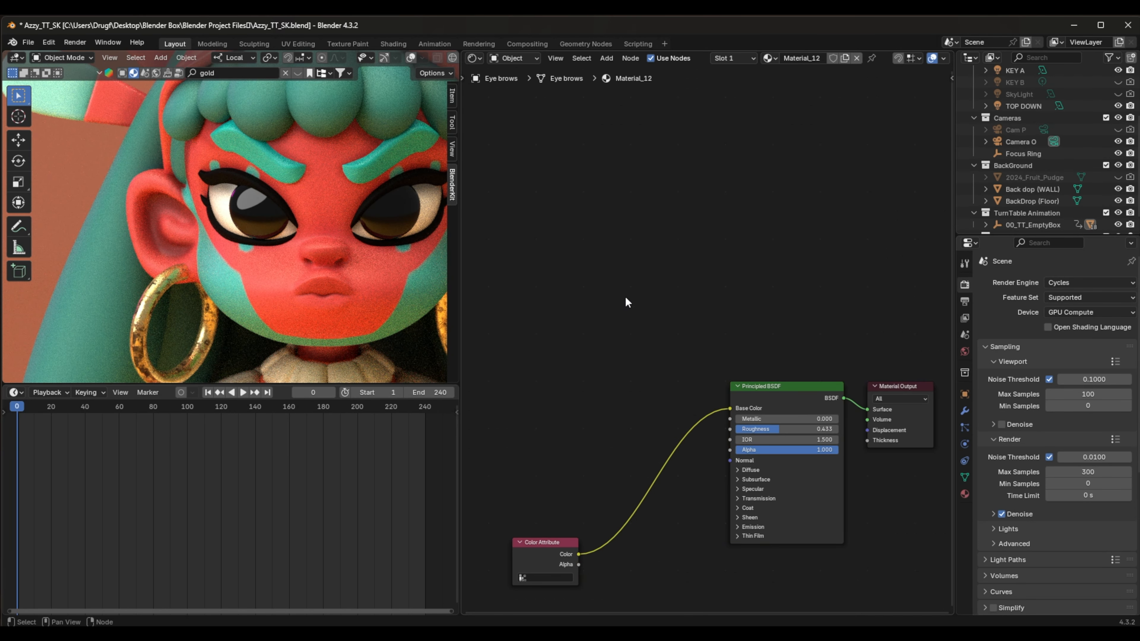
Paste the ambient occlusion nodes into the eyebrow material, insert the Mix Shader before the Material Output, and drive its Fac with the Color Ramp's color.
{"action": "key", "text": "ctrl+v"}
{"action": "left_click", "coordinate": [766, 263]}
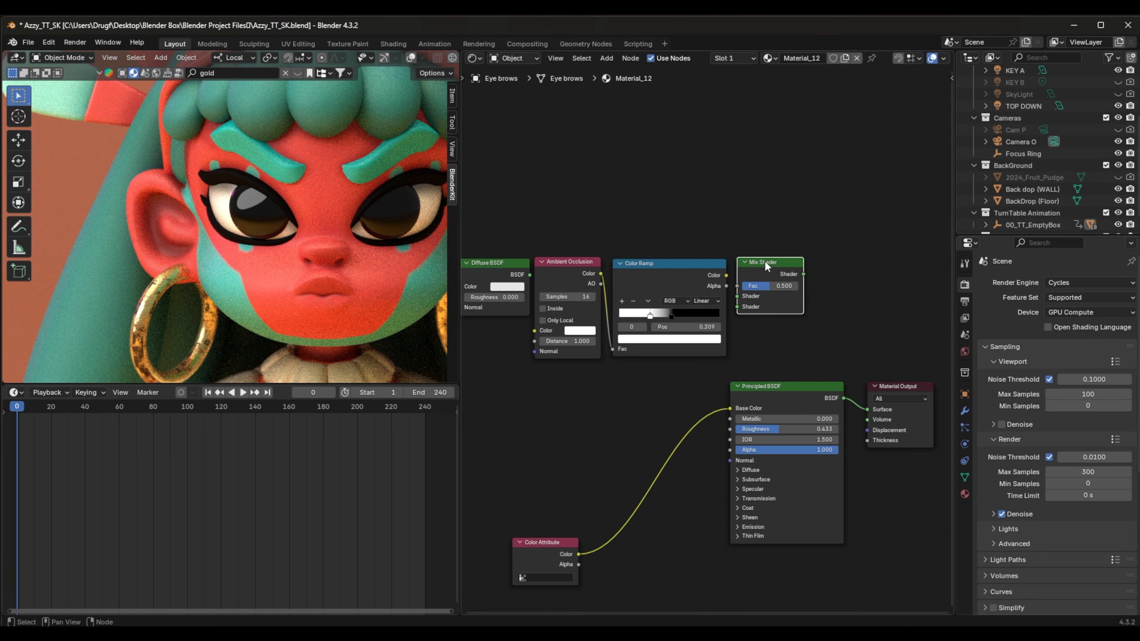
{"action": "left_click_drag", "start_coordinate": [764, 261], "coordinate": [889, 375]}
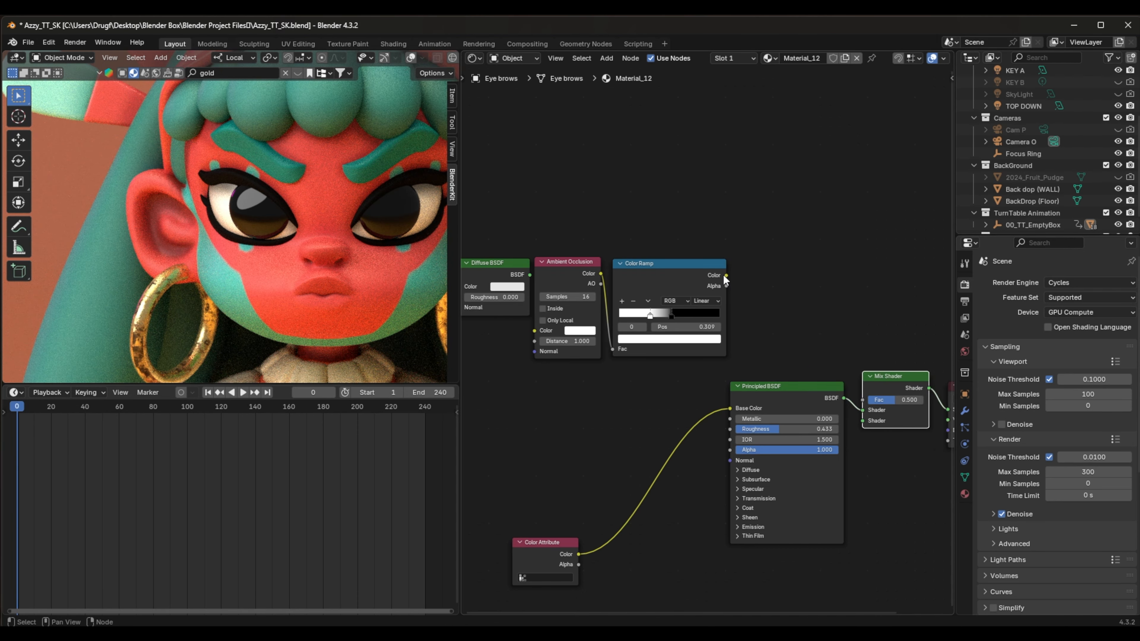
{"action": "left_click_drag", "start_coordinate": [726, 275], "coordinate": [862, 400]}
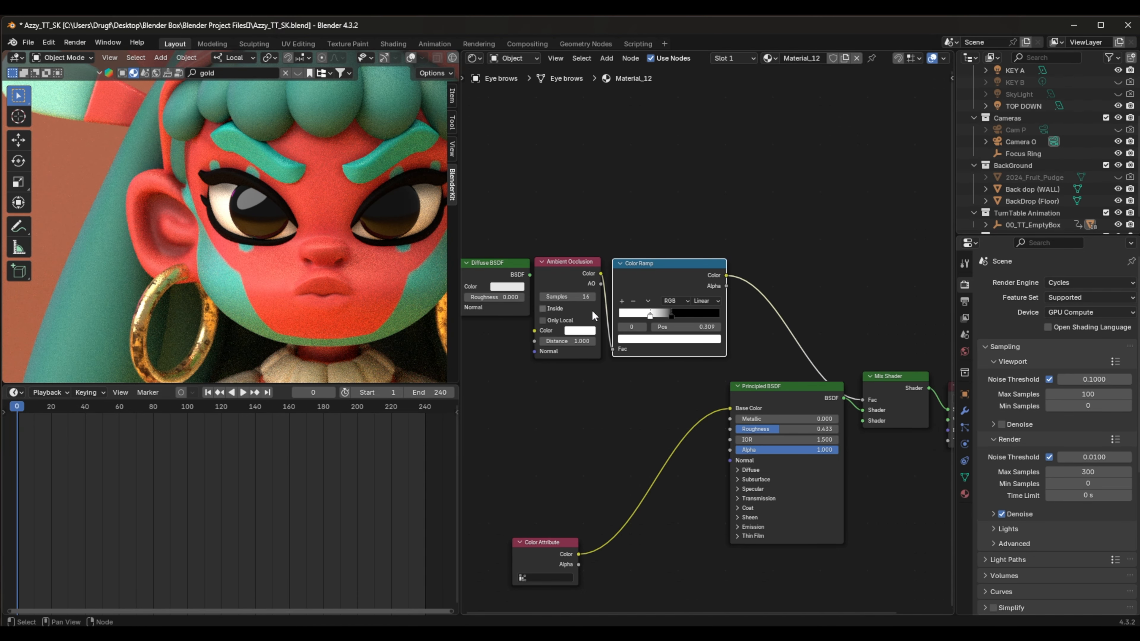
Spread the eyebrow Color Ramp's stops with the white one at 0.291, and feed a blue Diffuse BSDF into the Mix Shader's second shader input.
{"action": "left_click_drag", "start_coordinate": [672, 314], "coordinate": [635, 317]}
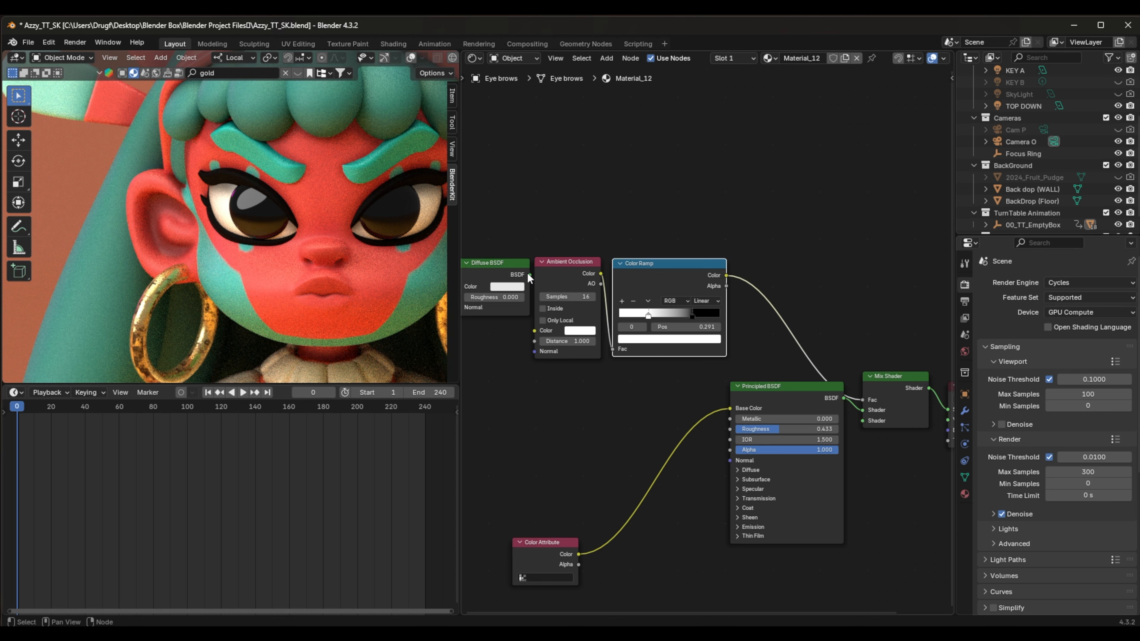
{"action": "left_click_drag", "start_coordinate": [529, 273], "coordinate": [857, 422]}
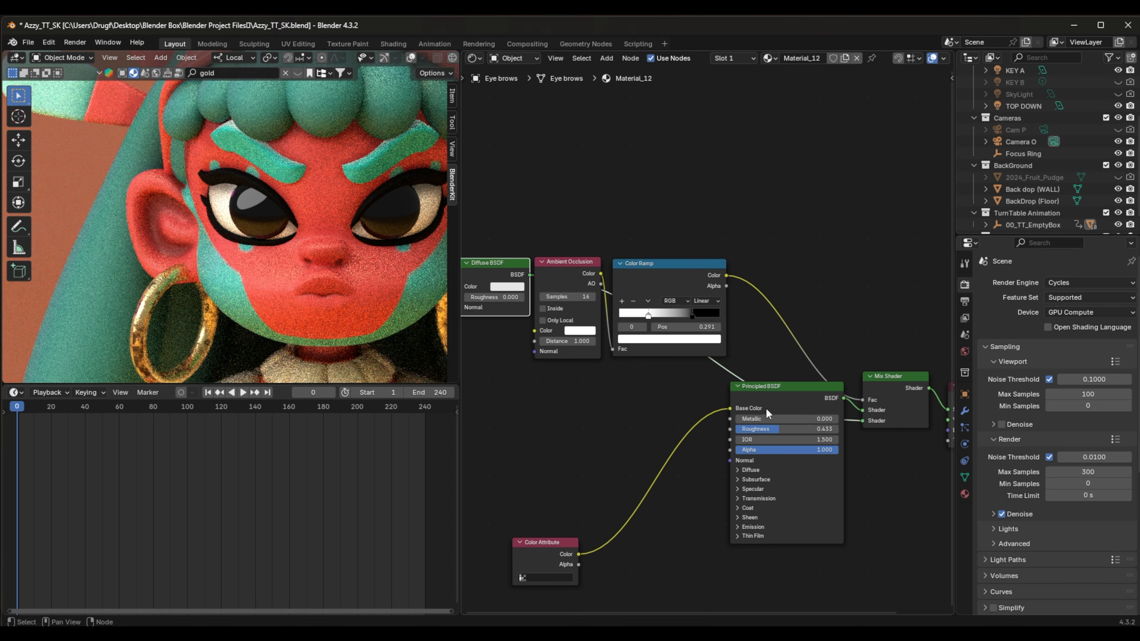
{"action": "left_click", "coordinate": [511, 287]}
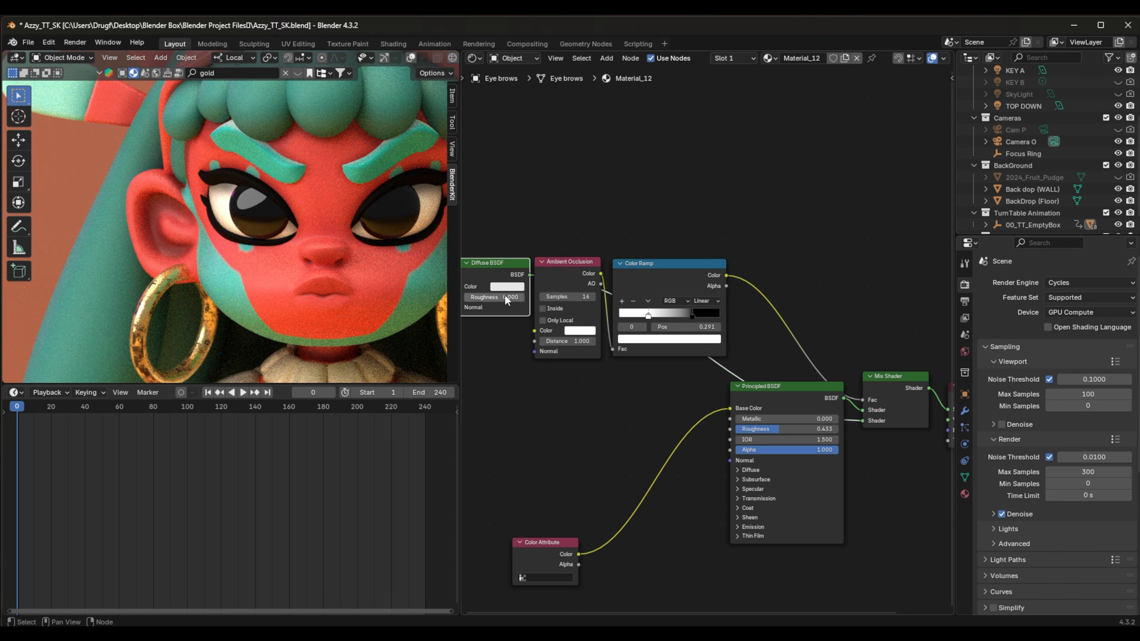
{"action": "left_click", "coordinate": [504, 289]}
{"action": "left_click_drag", "start_coordinate": [531, 165], "coordinate": [546, 154]}
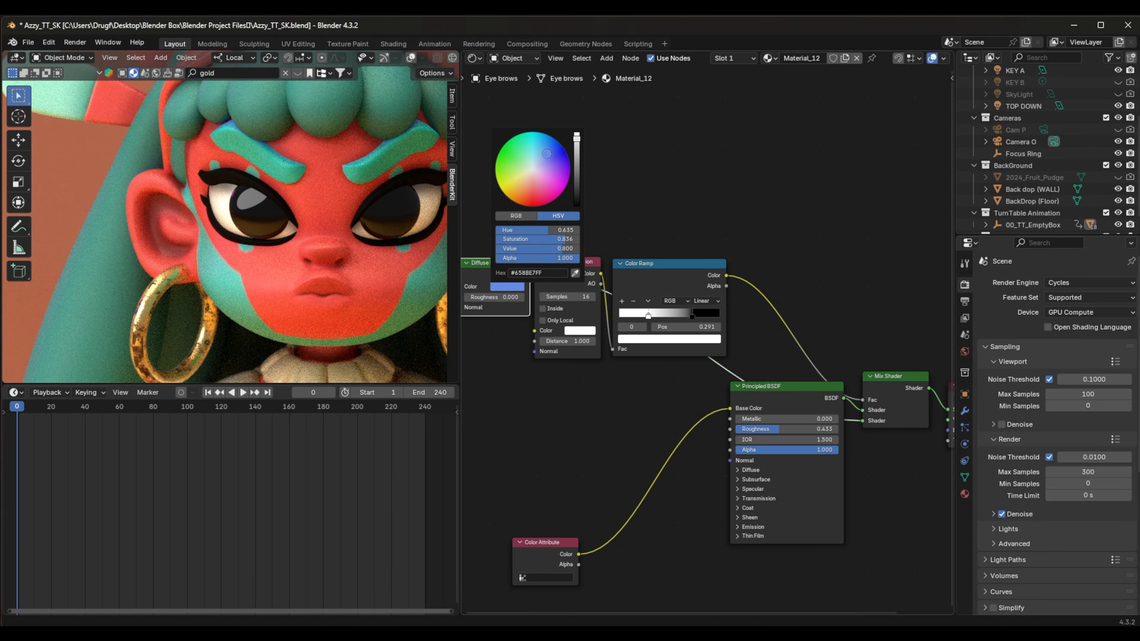
{"action": "left_click_drag", "start_coordinate": [546, 153], "coordinate": [577, 150]}
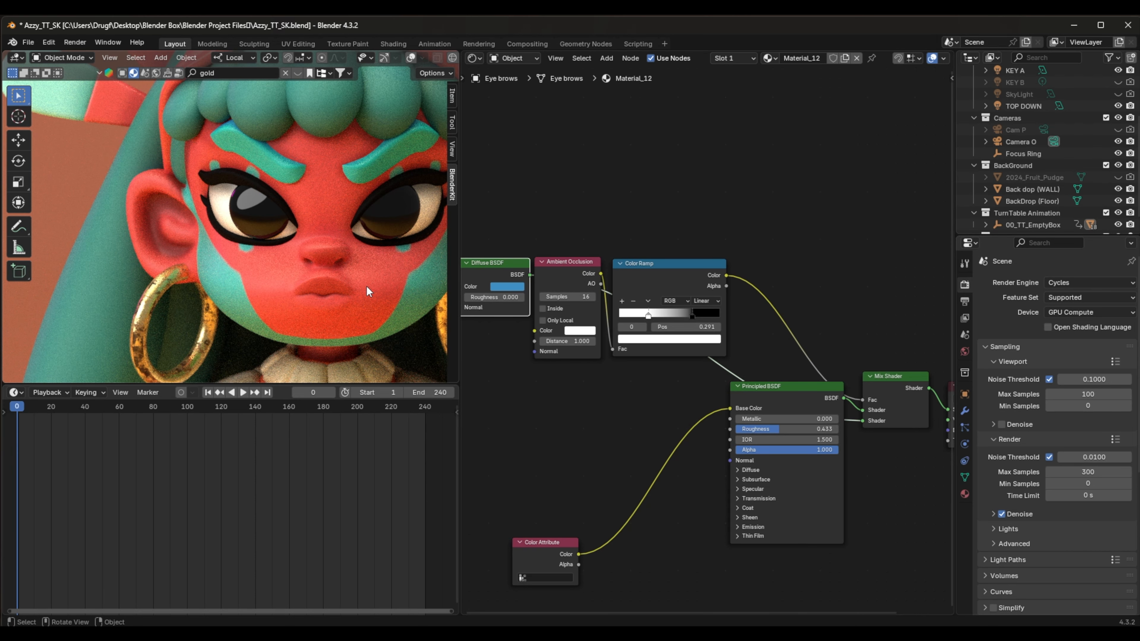
Select the hair bowl and paste the copied Diffuse BSDF, Ambient Occlusion, Color Ramp and Mix Shader nodes above its Principled BSDF.
{"action": "scroll", "coordinate": [366, 285], "scroll_direction": "down", "scroll_amount": 3}
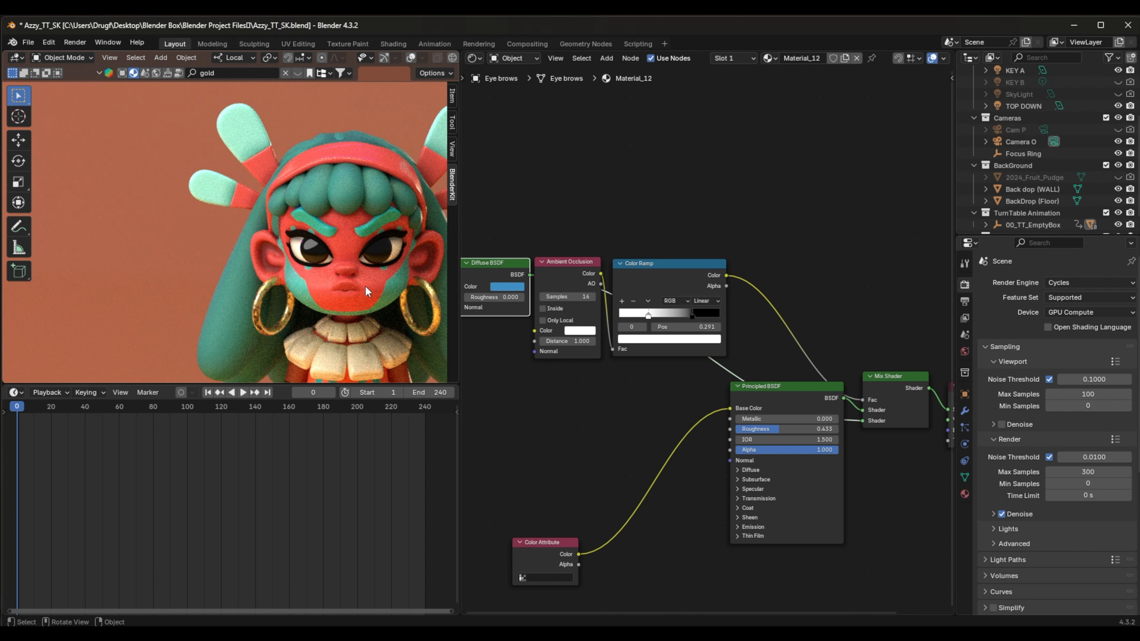
{"action": "left_click", "coordinate": [360, 193]}
{"action": "left_click", "coordinate": [637, 314]}
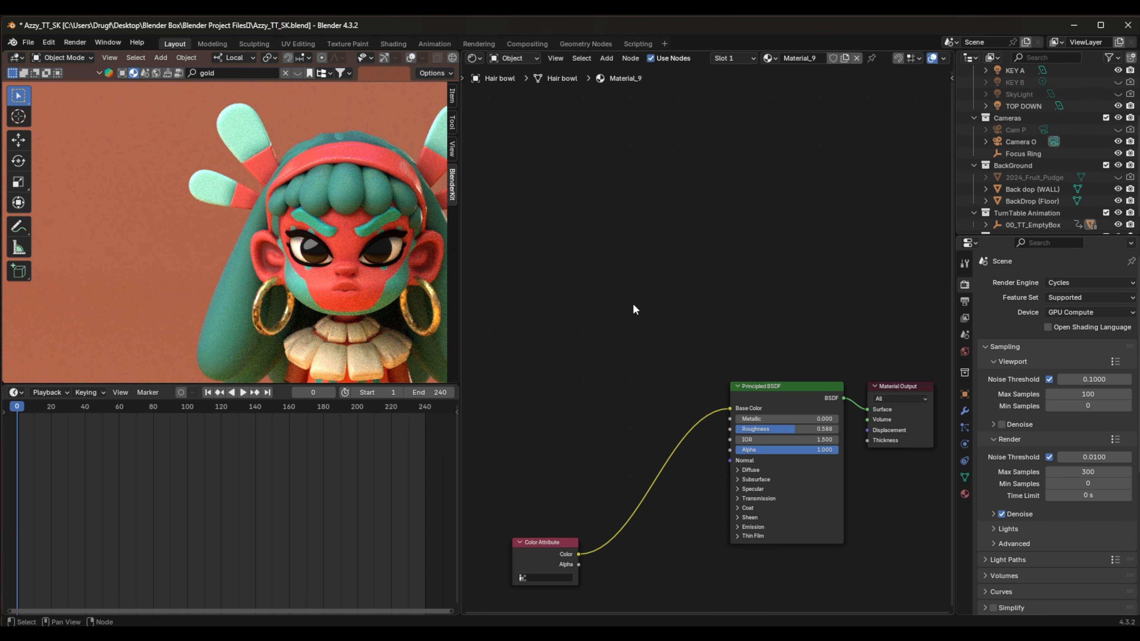
{"action": "key", "text": "ctrl+v"}
{"action": "left_click_drag", "start_coordinate": [626, 259], "coordinate": [701, 264]}
{"action": "left_click", "coordinate": [758, 232]}
Insert the Mix Shader between the hair's Principled BSDF and Material Output, and connect the Color Ramp's color to its Fac input.
{"action": "left_click", "coordinate": [771, 265]}
{"action": "left_click_drag", "start_coordinate": [771, 265], "coordinate": [889, 388]}
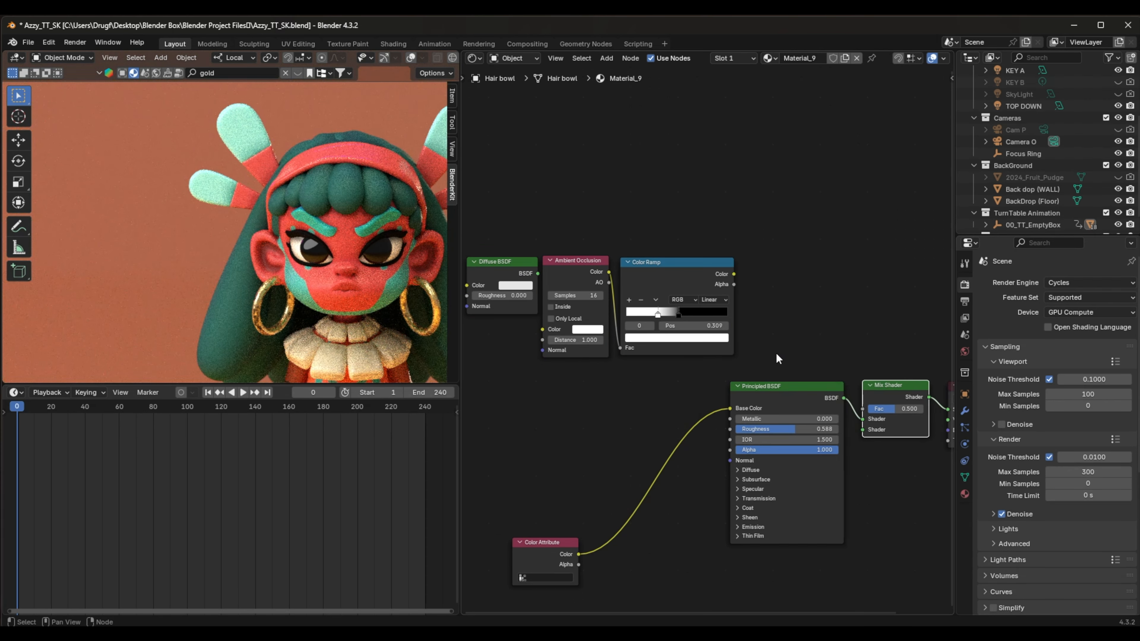
{"action": "left_click_drag", "start_coordinate": [734, 273], "coordinate": [862, 406]}
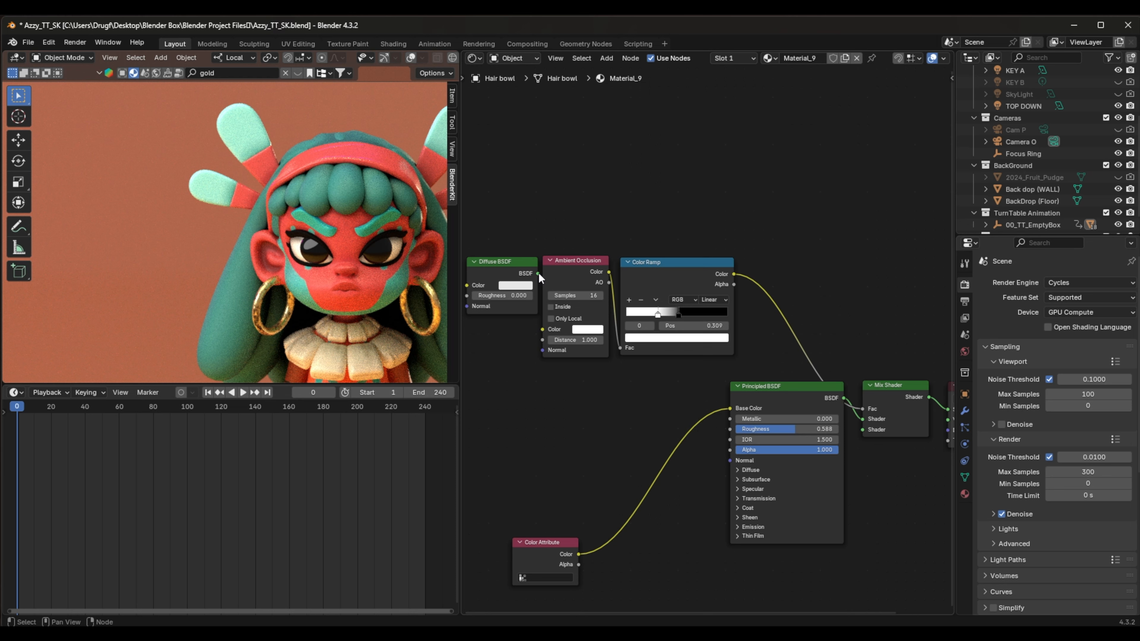
Set the hair Color Ramp's black stop to 0.382 and connect the Diffuse BSDF to the Mix Shader's second shader input.
{"action": "mouse_move", "coordinate": [656, 312]}
{"action": "left_mouse_down"}
{"action": "mouse_move", "coordinate": [614, 314]}
{"action": "mouse_move", "coordinate": [707, 312]}
{"action": "mouse_move", "coordinate": [664, 315]}
{"action": "left_mouse_up"}
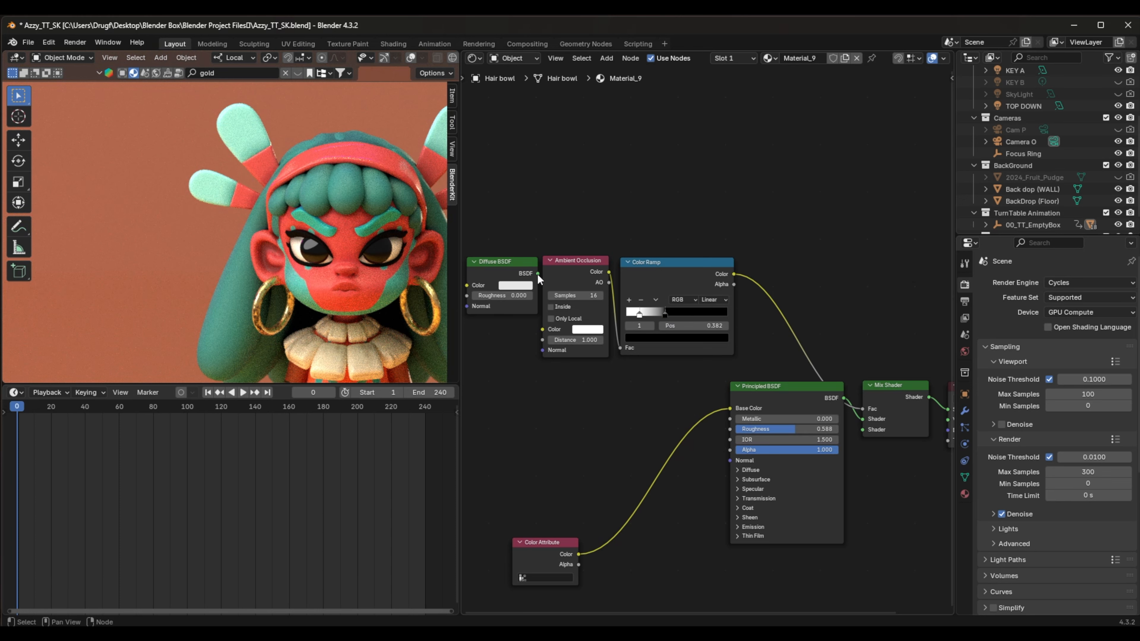
{"action": "left_click_drag", "start_coordinate": [537, 273], "coordinate": [862, 429]}
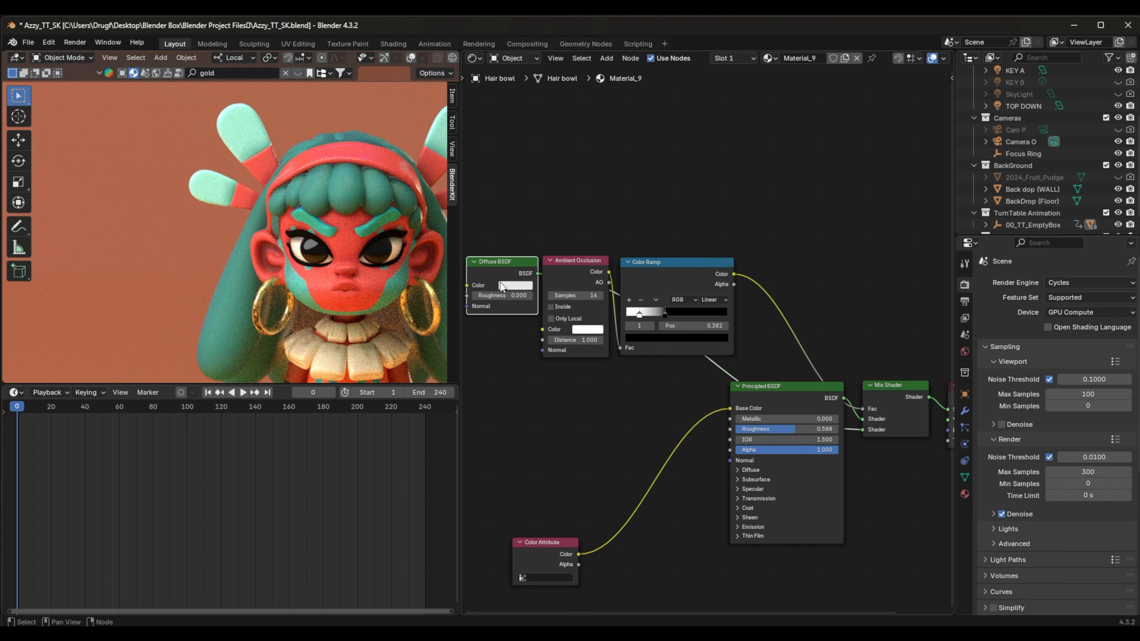
Set the hair material's Diffuse BSDF color to a dark blue-teal, #193F4D.
{"action": "left_click", "coordinate": [511, 286]}
{"action": "mouse_move", "coordinate": [549, 174]}
{"action": "left_mouse_down"}
{"action": "mouse_move", "coordinate": [547, 145]}
{"action": "mouse_move", "coordinate": [537, 148]}
{"action": "left_mouse_up"}
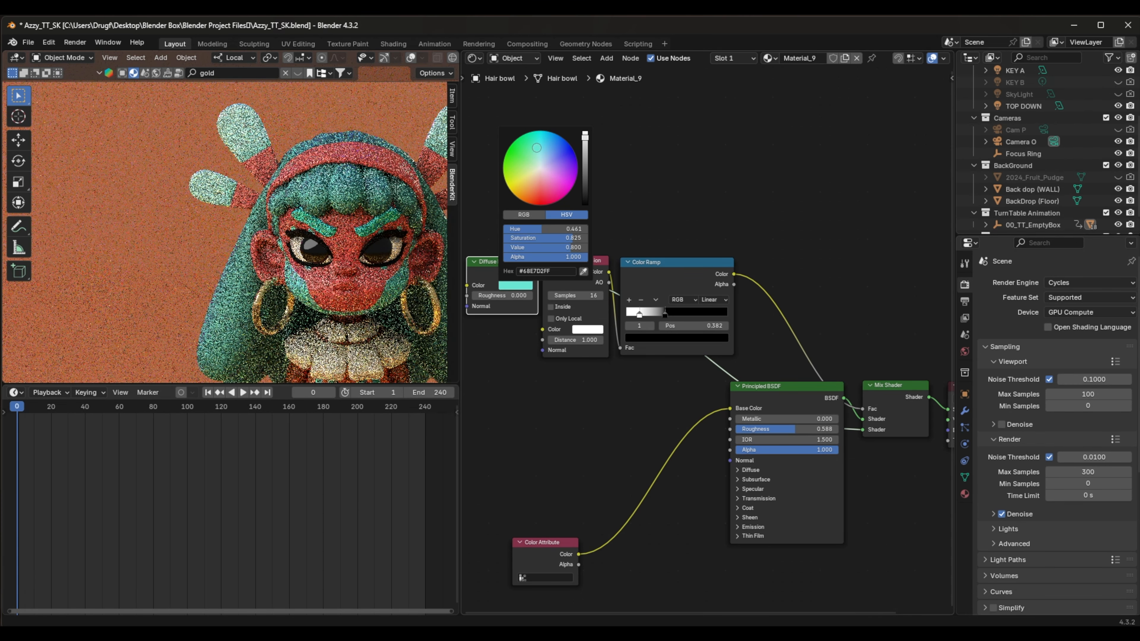
{"action": "mouse_move", "coordinate": [537, 148]}
{"action": "left_mouse_down"}
{"action": "mouse_move", "coordinate": [585, 144]}
{"action": "mouse_move", "coordinate": [585, 176]}
{"action": "left_mouse_up"}
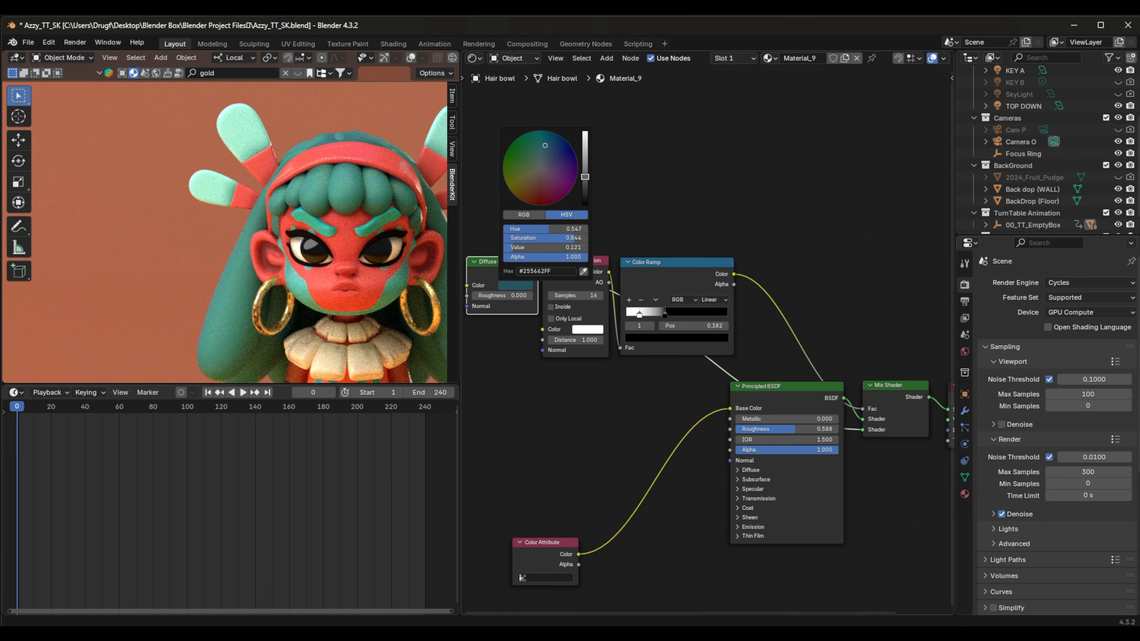
{"action": "left_click_drag", "start_coordinate": [544, 145], "coordinate": [538, 139]}
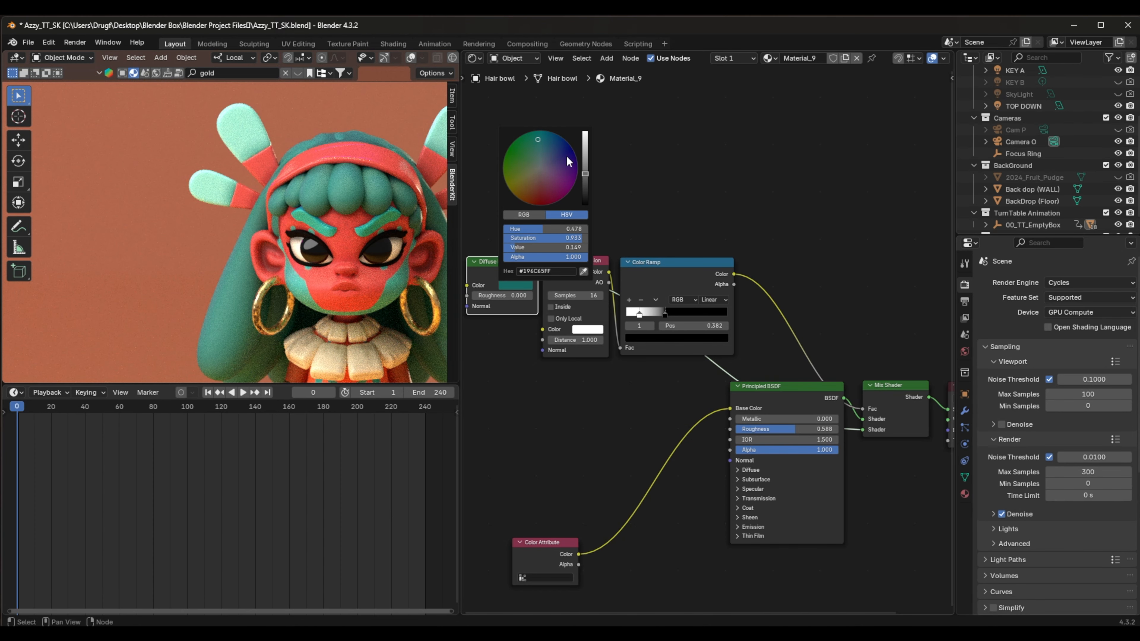
{"action": "mouse_move", "coordinate": [584, 175]}
{"action": "left_mouse_down"}
{"action": "mouse_move", "coordinate": [571, 180]}
{"action": "mouse_move", "coordinate": [586, 181]}
{"action": "left_mouse_up"}
{"action": "left_click_drag", "start_coordinate": [537, 139], "coordinate": [539, 146]}
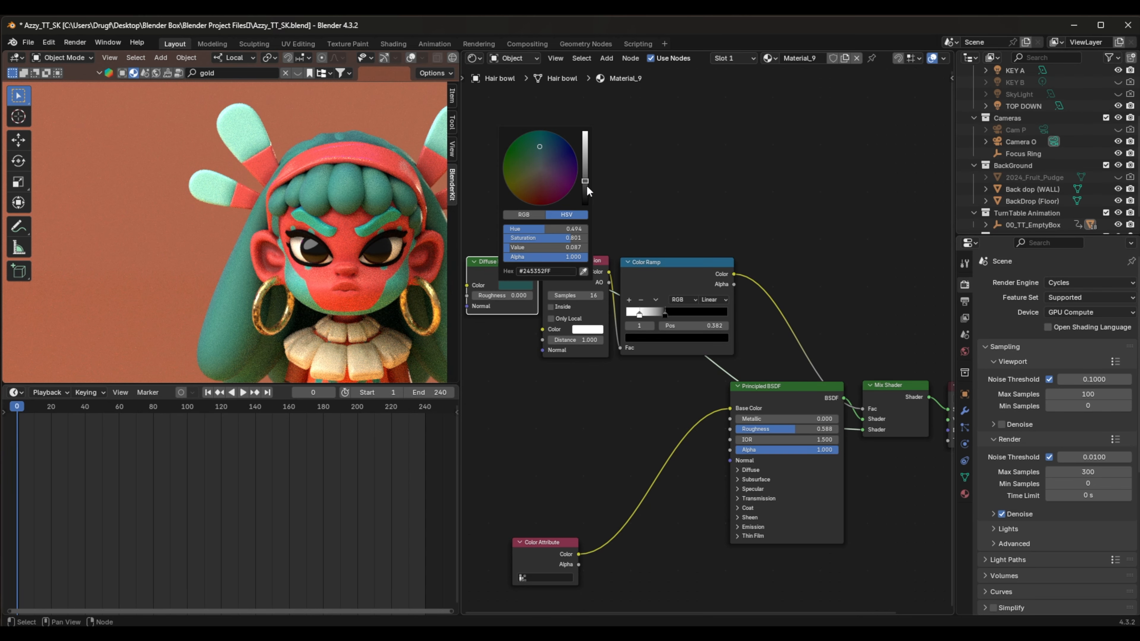
{"action": "scroll", "coordinate": [311, 263], "scroll_direction": "down", "scroll_amount": 3}
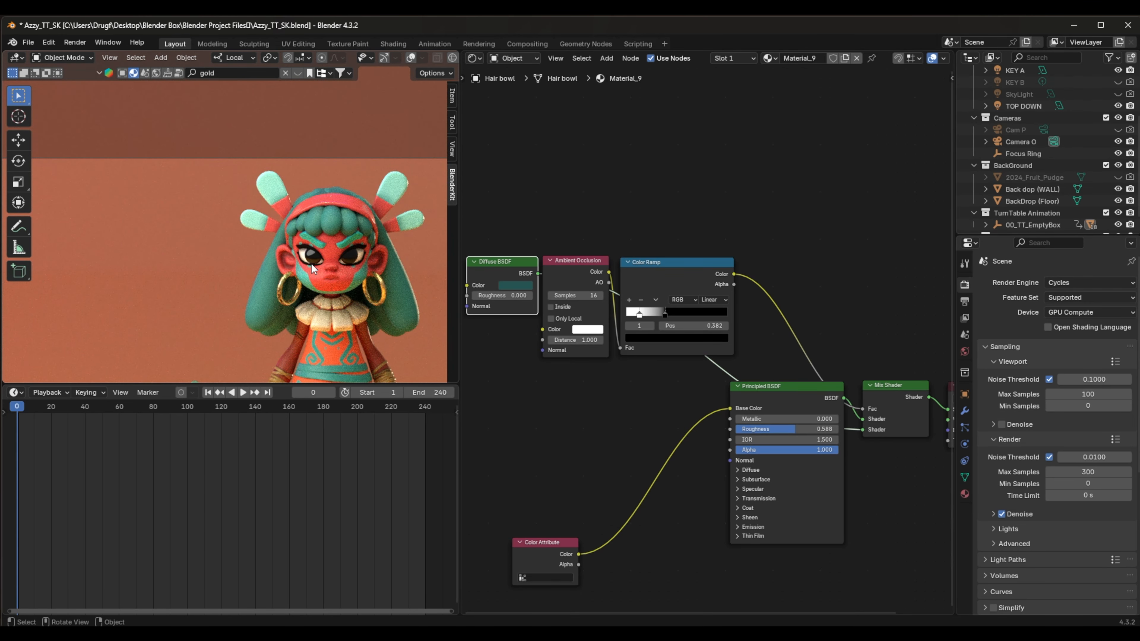
{"action": "left_click", "coordinate": [511, 281]}
{"action": "mouse_move", "coordinate": [539, 146]}
{"action": "left_mouse_down"}
{"action": "mouse_move", "coordinate": [552, 147]}
{"action": "mouse_move", "coordinate": [550, 179]}
{"action": "mouse_move", "coordinate": [547, 144]}
{"action": "left_mouse_up"}
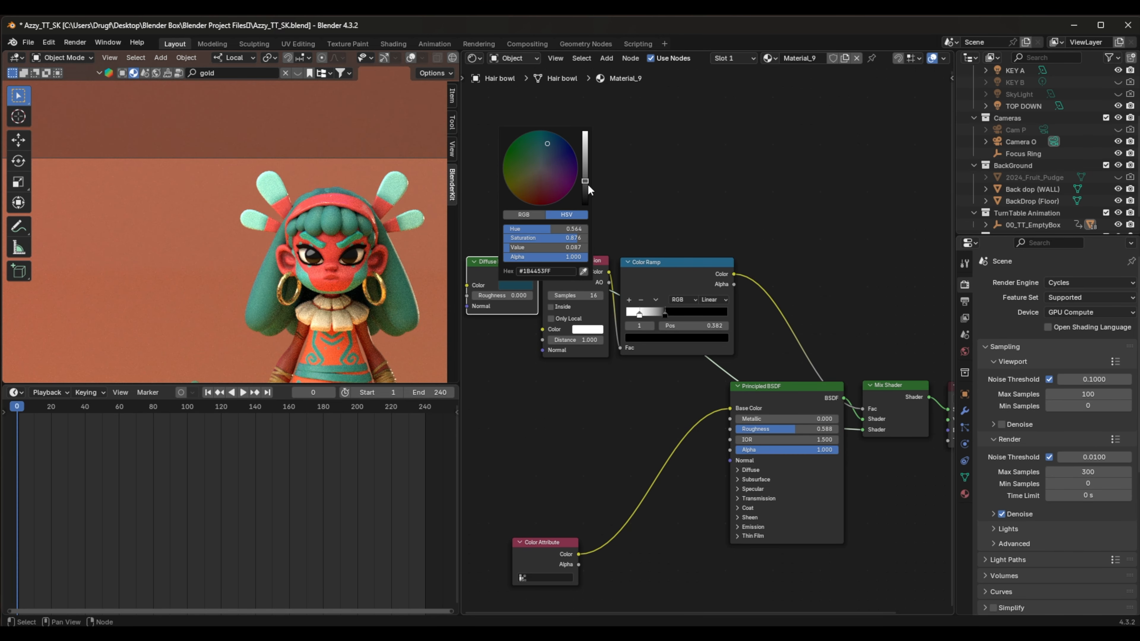
{"action": "mouse_move", "coordinate": [585, 182]}
{"action": "left_mouse_down"}
{"action": "mouse_move", "coordinate": [585, 200]}
{"action": "mouse_move", "coordinate": [616, 194]}
{"action": "left_mouse_up"}
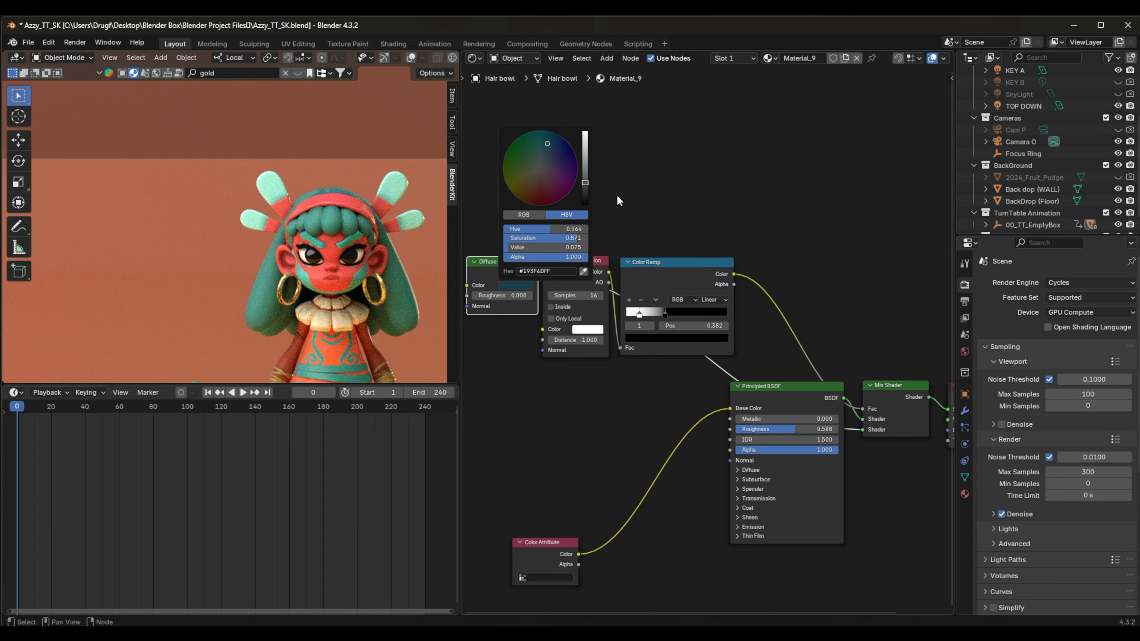
Shift the hair material's Color Ramp node slightly and set its black stop to position 0.455.
{"action": "left_click", "coordinate": [666, 315]}
{"action": "key", "text": "g"}
{"action": "left_click", "coordinate": [679, 317]}
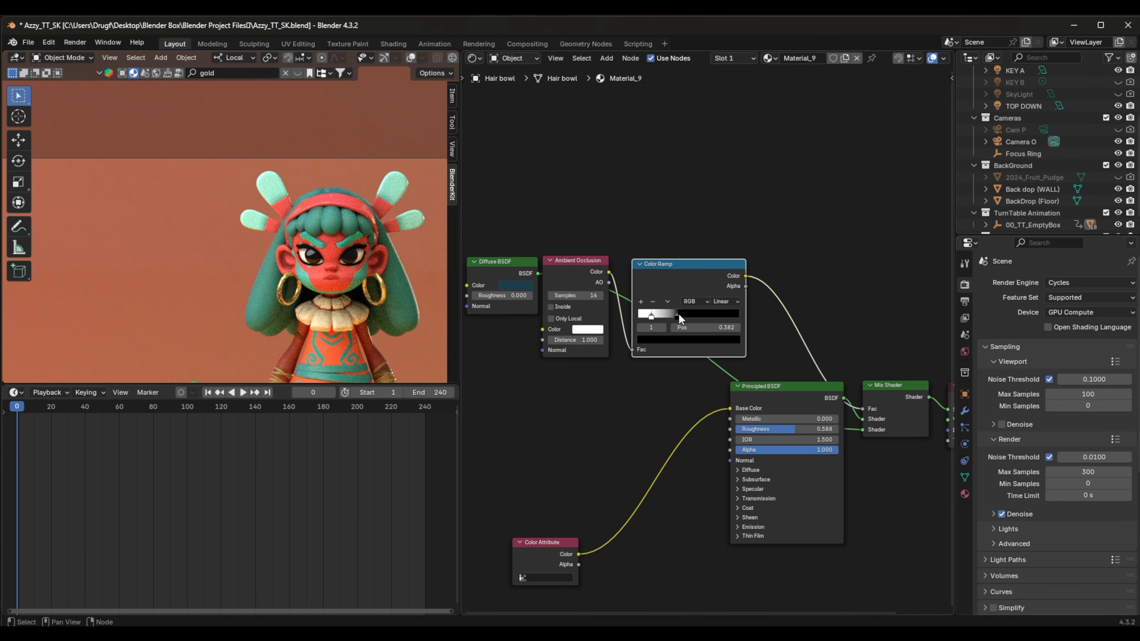
{"action": "left_click_drag", "start_coordinate": [679, 314], "coordinate": [679, 318]}
Select the headband and set its Principled BSDF roughness to 0.373.
{"action": "scroll", "coordinate": [287, 270], "scroll_direction": "up", "scroll_amount": 2}
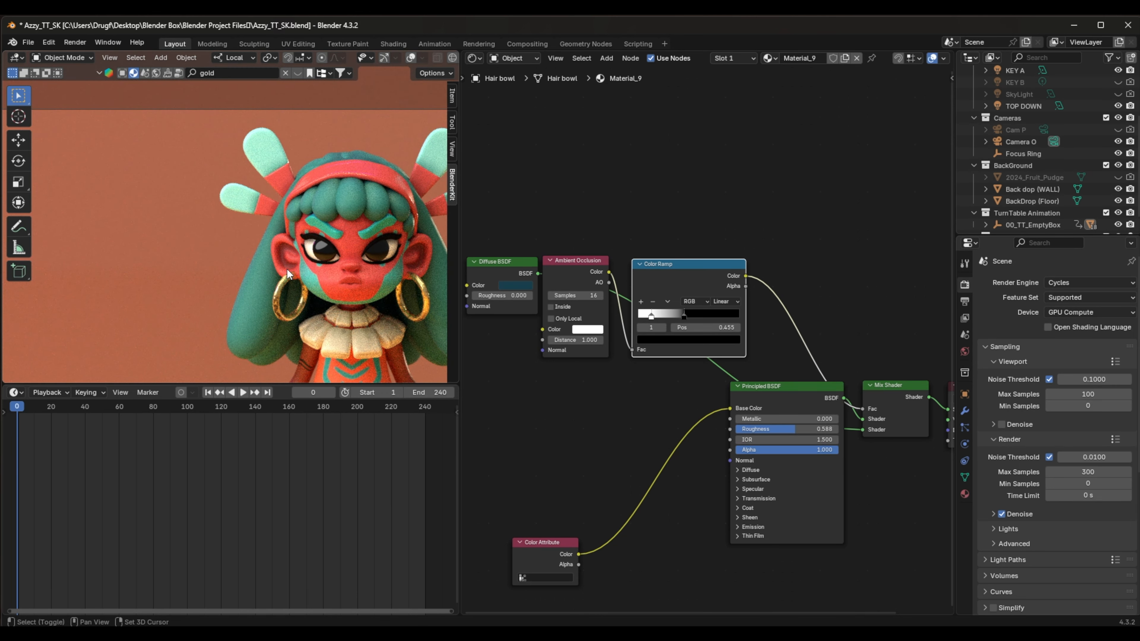
{"action": "middle_click_drag", "start_coordinate": [288, 274], "coordinate": [238, 272], "text": "shift"}
{"action": "left_click", "coordinate": [287, 175]}
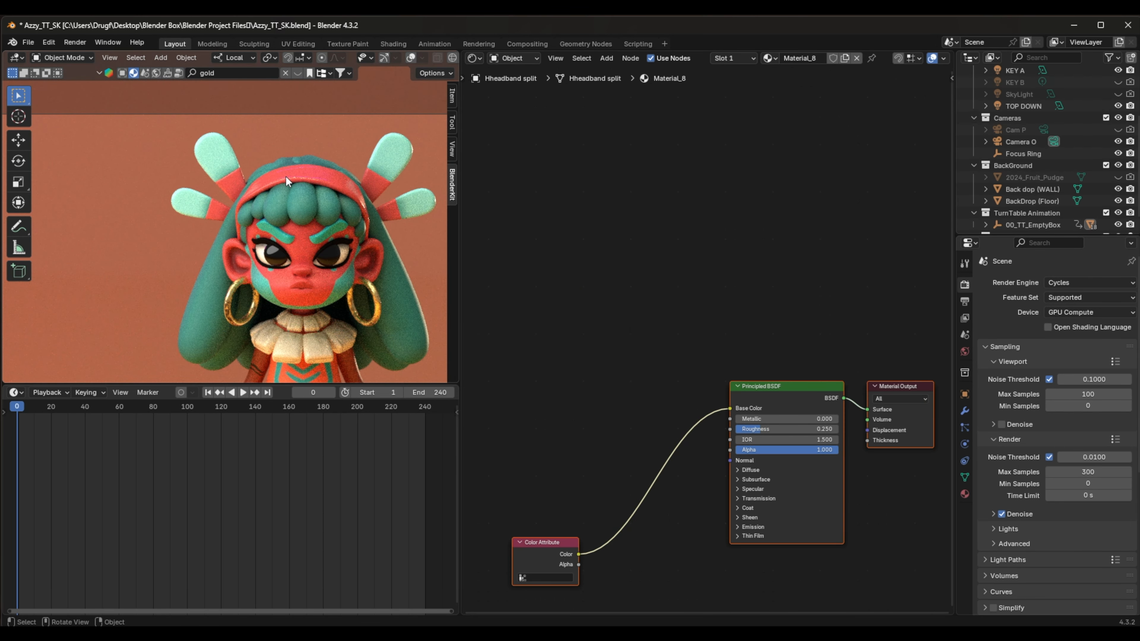
{"action": "left_click_drag", "start_coordinate": [779, 427], "coordinate": [792, 427]}
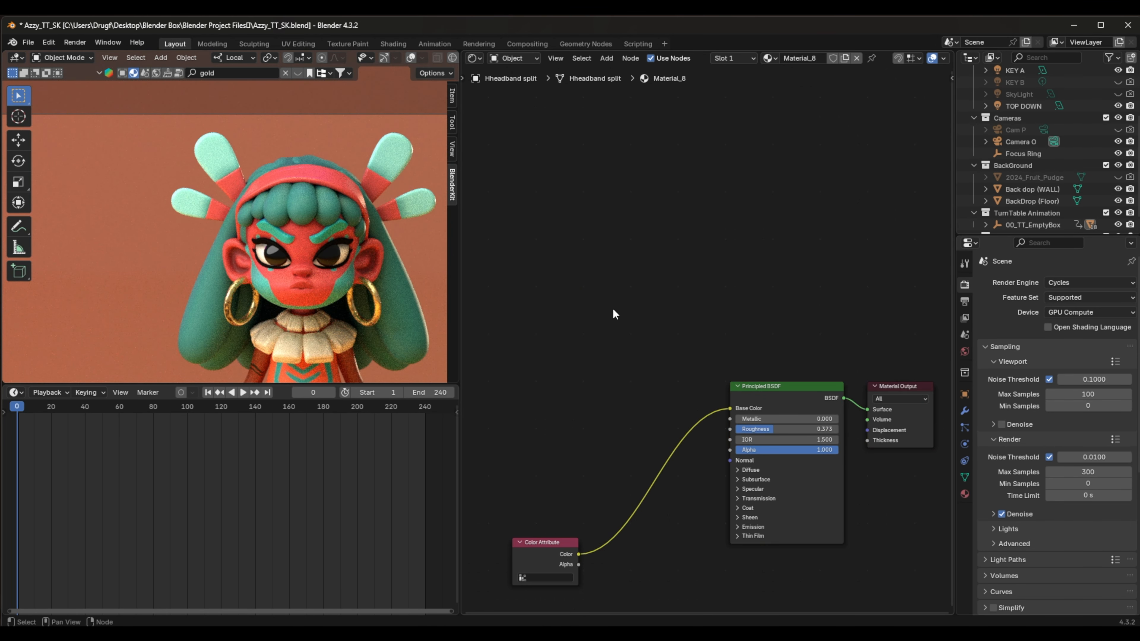
Paste the copied ambient occlusion nodes into the headband material and insert the Mix Shader between the Principled BSDF and Material Output.
{"action": "key", "text": "ctrl+v"}
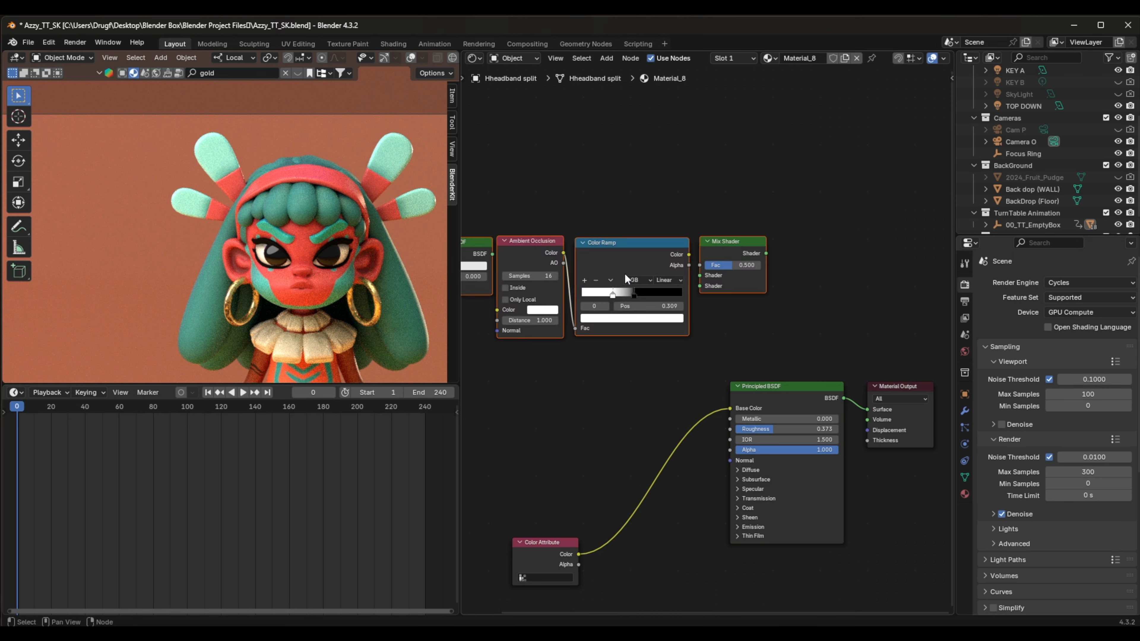
{"action": "left_click_drag", "start_coordinate": [652, 245], "coordinate": [875, 380]}
{"action": "left_click", "coordinate": [784, 250]}
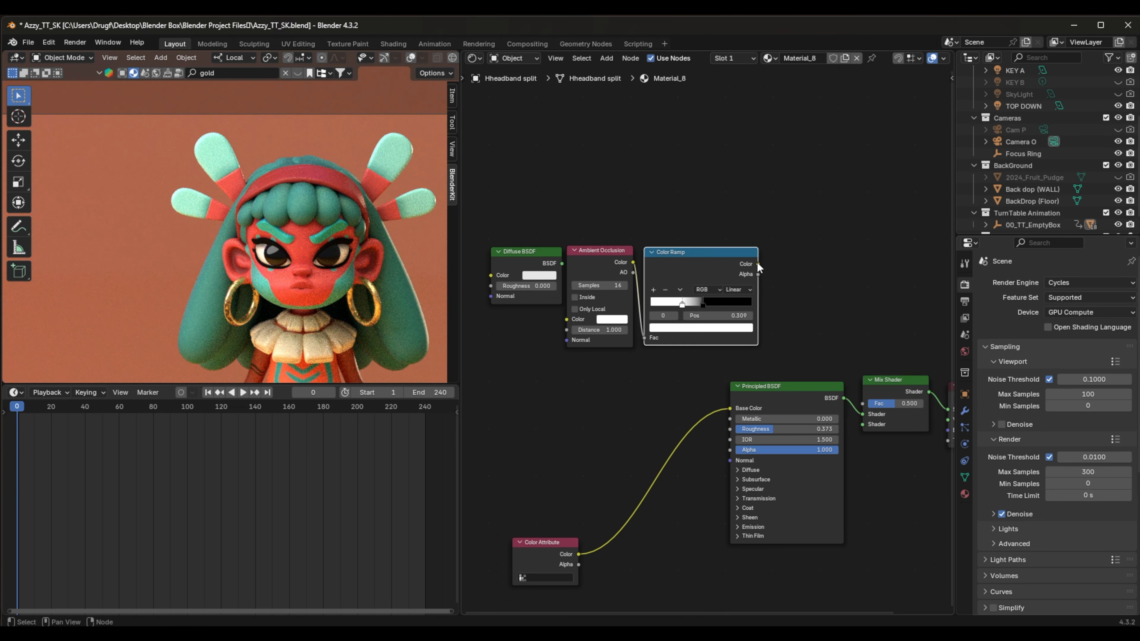
Connect the headband Color Ramp's color to the Mix Shader's Fac input and set the ramp's white stop to 0.277.
{"action": "left_click_drag", "start_coordinate": [757, 263], "coordinate": [862, 403]}
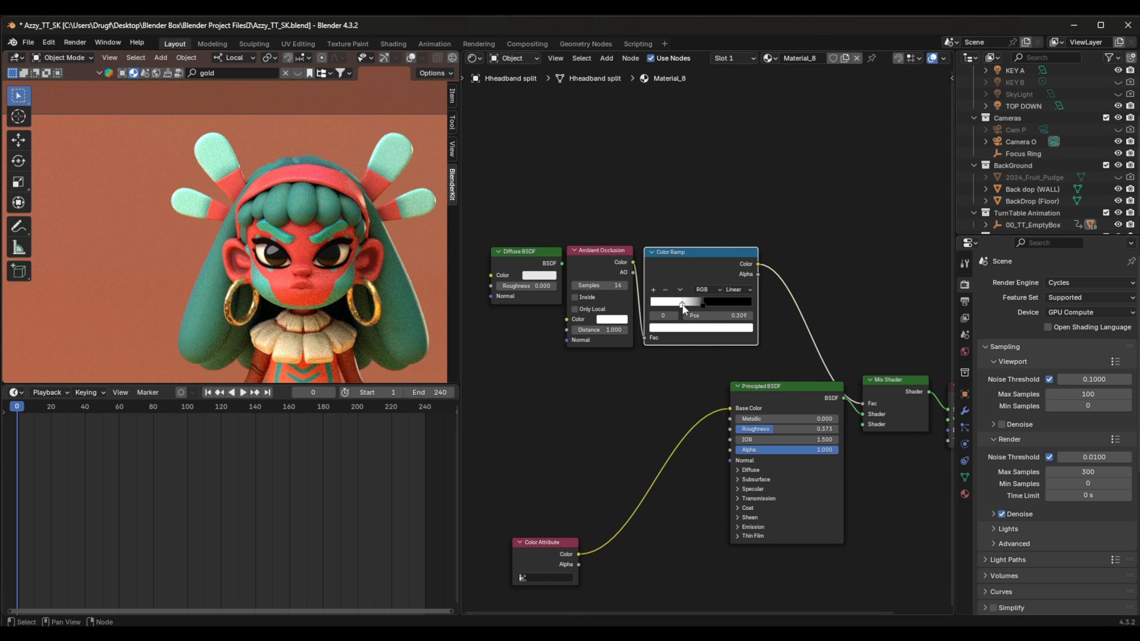
{"action": "mouse_move", "coordinate": [682, 304]}
{"action": "left_mouse_down"}
{"action": "mouse_move", "coordinate": [664, 305]}
{"action": "mouse_move", "coordinate": [748, 305]}
{"action": "mouse_move", "coordinate": [653, 304]}
{"action": "mouse_move", "coordinate": [677, 303]}
{"action": "left_mouse_up"}
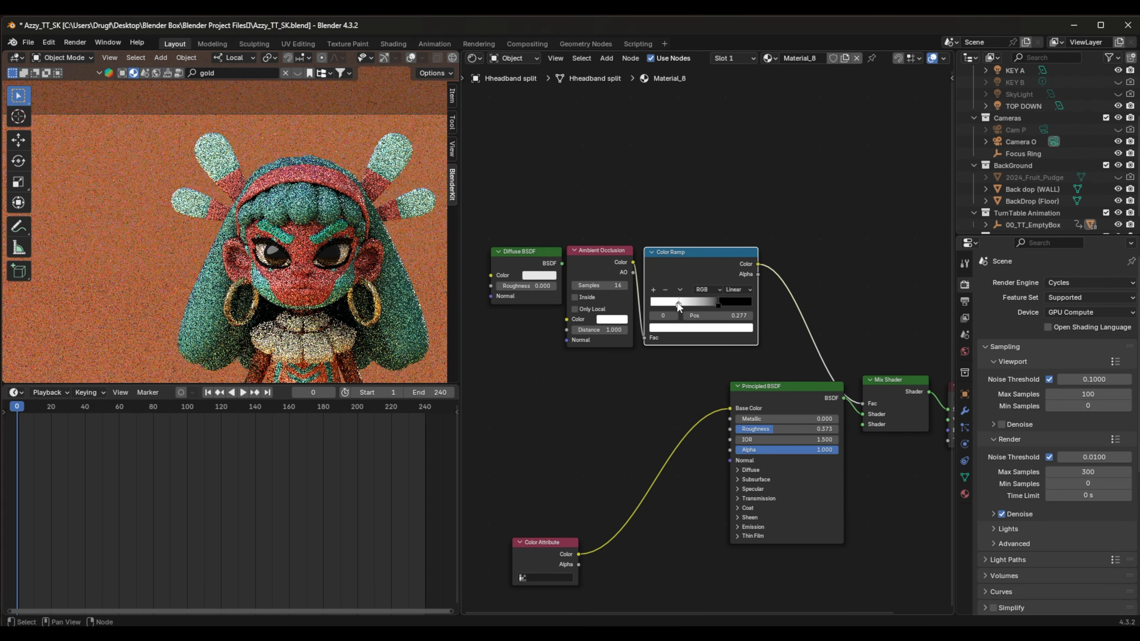
Connect the headband's Diffuse BSDF to the Mix Shader's second shader input and set its color to dark red.
{"action": "left_click", "coordinate": [564, 266]}
{"action": "left_click_drag", "start_coordinate": [563, 264], "coordinate": [862, 424]}
{"action": "left_click", "coordinate": [534, 278]}
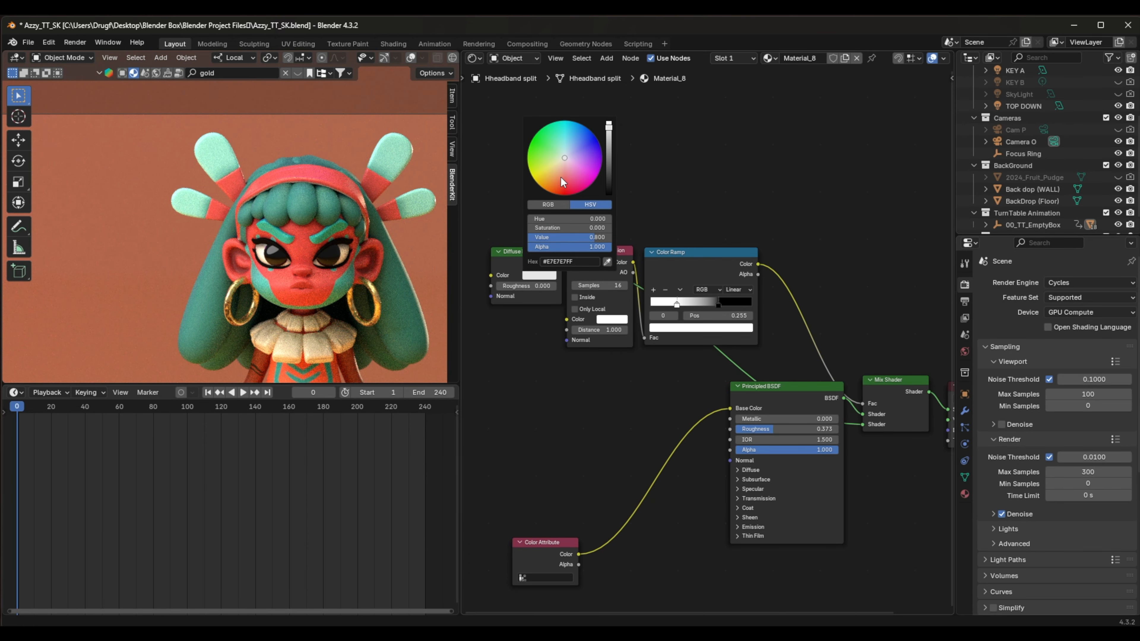
{"action": "mouse_move", "coordinate": [564, 172]}
{"action": "left_mouse_down"}
{"action": "mouse_move", "coordinate": [553, 193]}
{"action": "mouse_move", "coordinate": [565, 193]}
{"action": "left_mouse_up"}
{"action": "left_click_drag", "start_coordinate": [608, 132], "coordinate": [609, 170]}
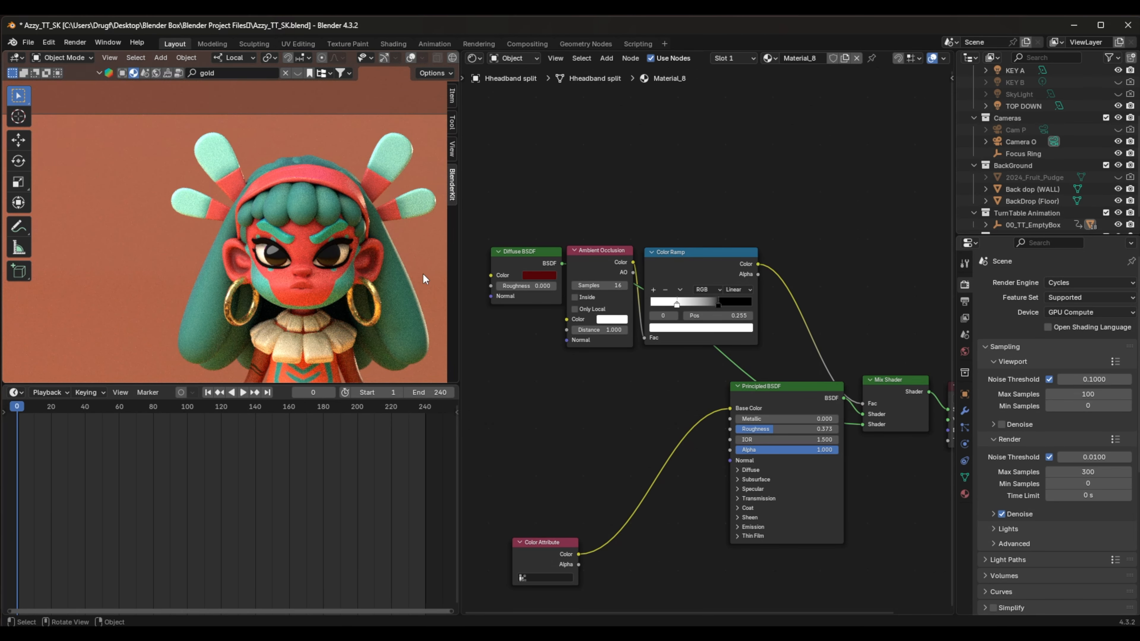
Select the light blue hair pins and raise their Principled BSDF roughness slightly, then select the hair and undo the last action.
{"action": "left_click", "coordinate": [219, 153]}
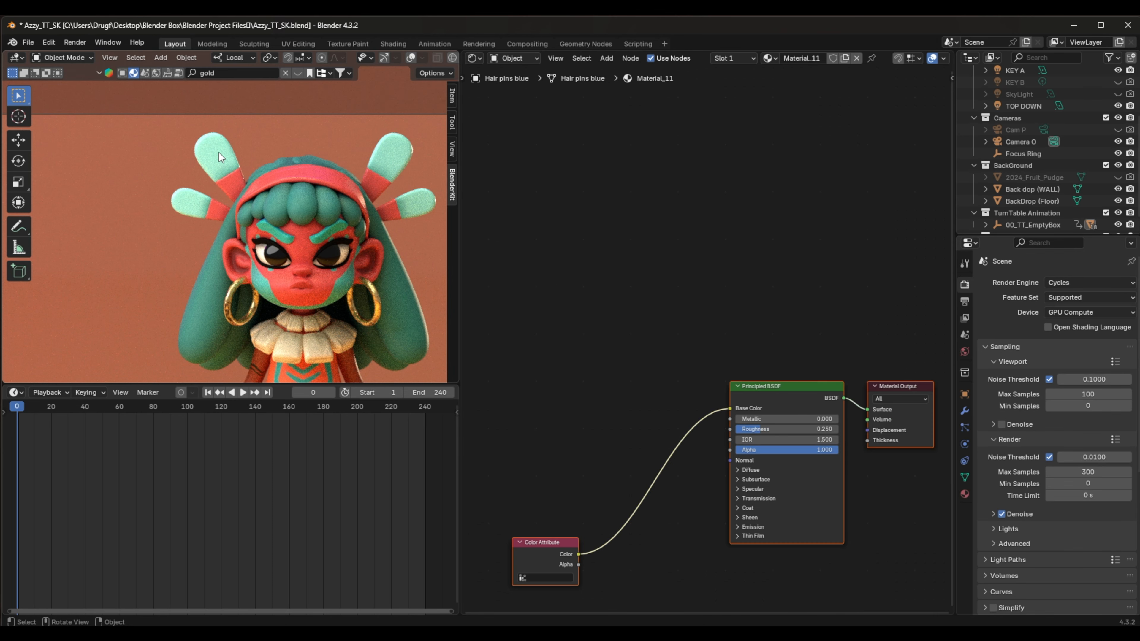
{"action": "mouse_move", "coordinate": [777, 430]}
{"action": "left_mouse_down"}
{"action": "mouse_move", "coordinate": [752, 429]}
{"action": "mouse_move", "coordinate": [794, 427]}
{"action": "left_mouse_up"}
{"action": "left_click", "coordinate": [322, 210]}
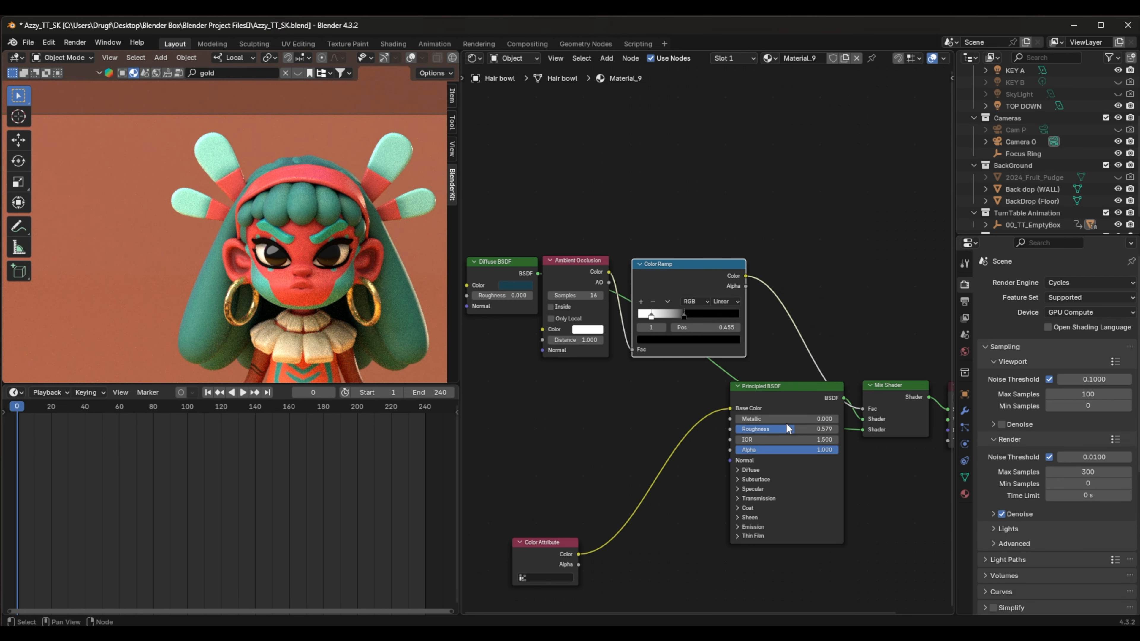
{"action": "key", "text": "ctrl+z"}
Select the red hair pins and set their Principled BSDF roughness to 0.145.
{"action": "left_click", "coordinate": [229, 183]}
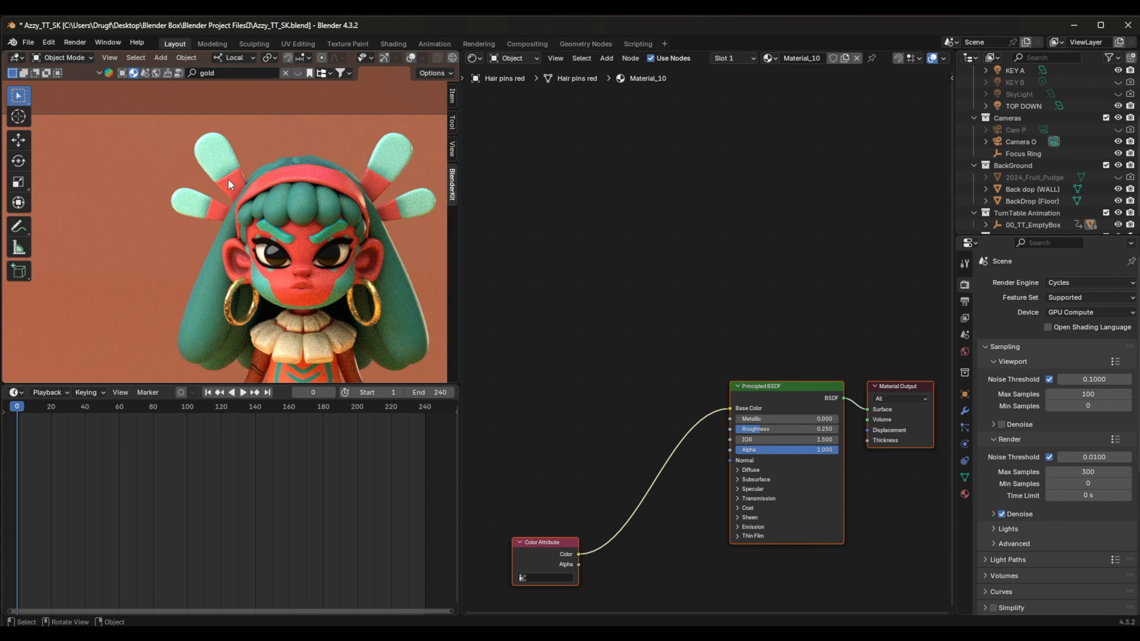
{"action": "left_click_drag", "start_coordinate": [786, 429], "coordinate": [751, 433]}
Paste the copied ambient occlusion nodes into the red hair pins' material and insert the Mix Shader between the Principled BSDF and Material Output.
{"action": "left_click", "coordinate": [551, 306]}
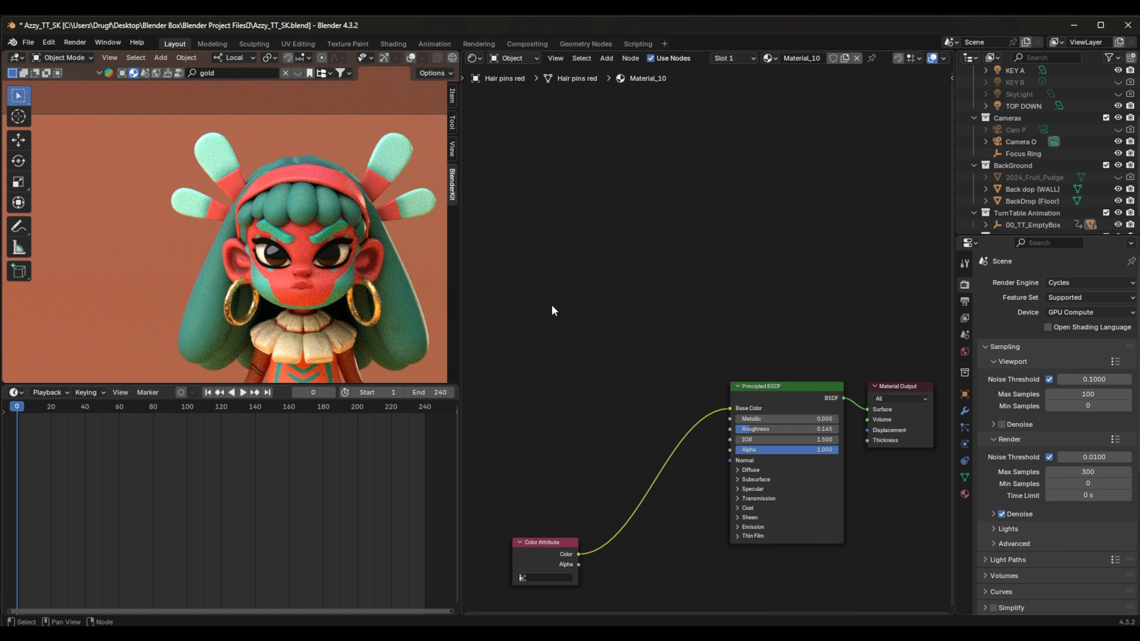
{"action": "key", "text": "ctrl+v"}
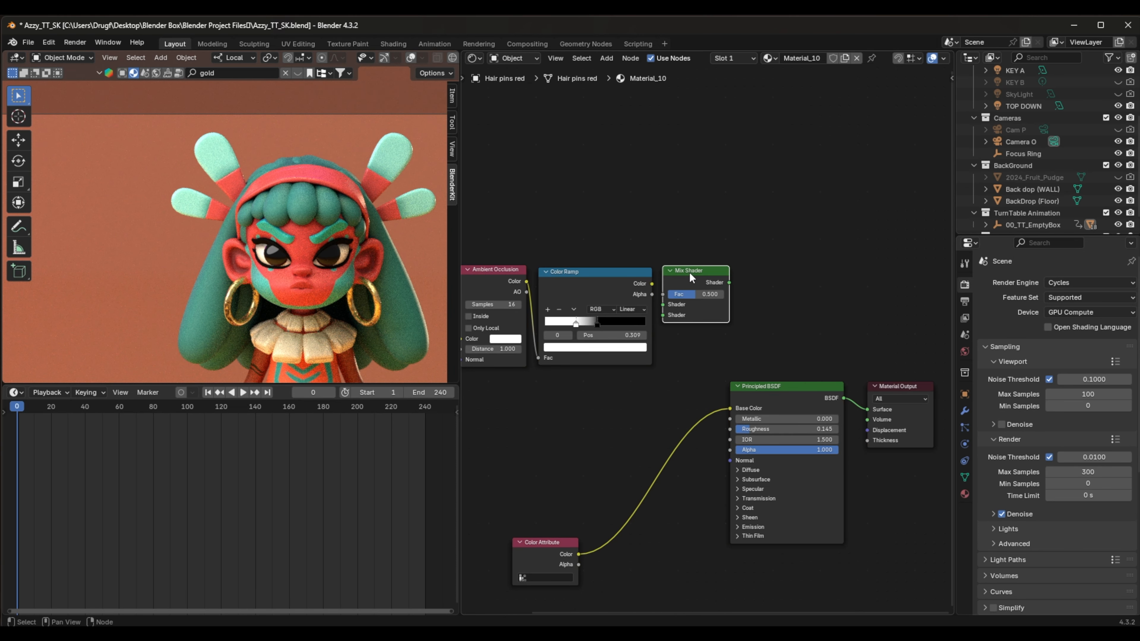
{"action": "left_click_drag", "start_coordinate": [689, 271], "coordinate": [885, 391]}
Connect the red hair pins' Color Ramp color to the Mix Shader's Fac, raise the black stop and set the white stop to 0.200.
{"action": "left_click_drag", "start_coordinate": [651, 283], "coordinate": [863, 408]}
{"action": "left_click_drag", "start_coordinate": [596, 326], "coordinate": [565, 321]}
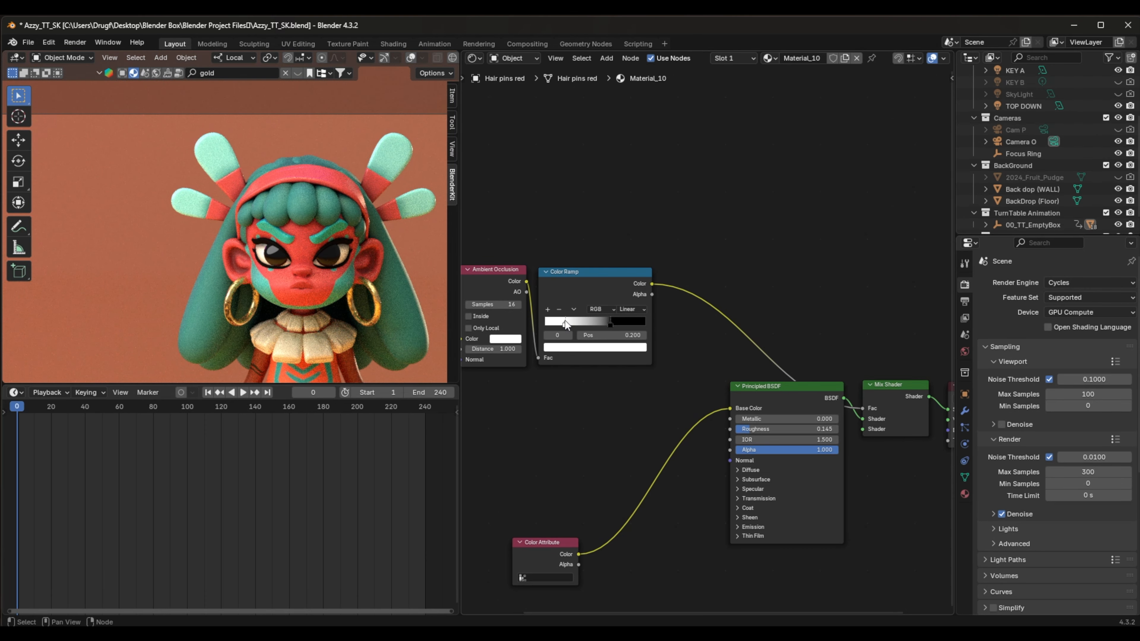
{"action": "scroll", "coordinate": [615, 379], "scroll_direction": "down", "scroll_amount": 2}
{"action": "scroll", "coordinate": [603, 361], "scroll_direction": "down", "scroll_amount": 1}
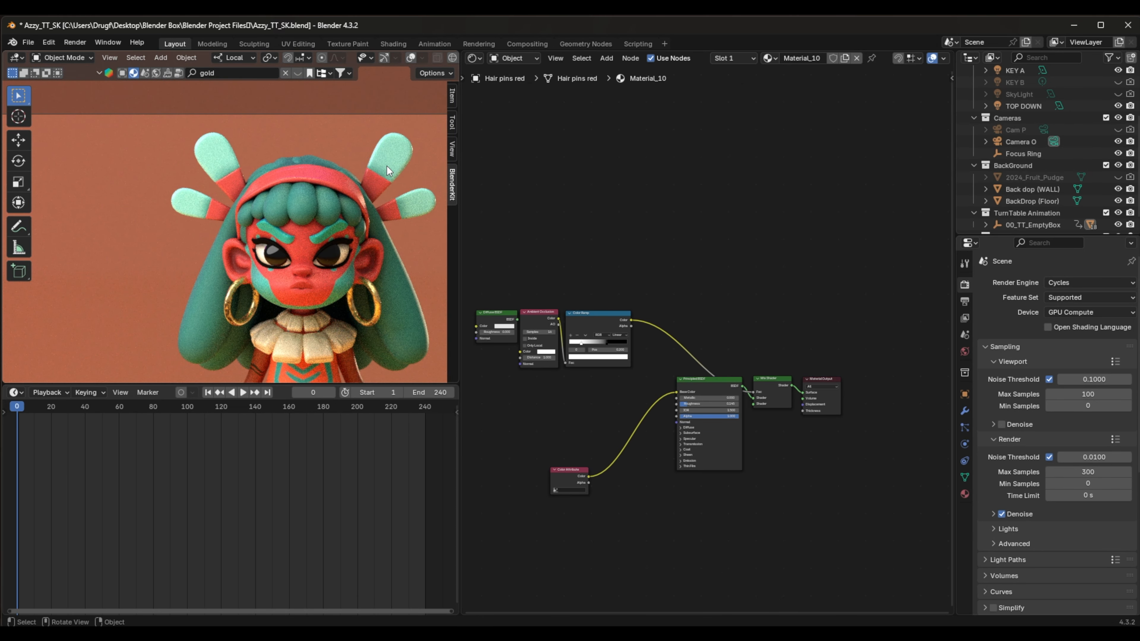
Select the necklace, paste the copied ambient occlusion nodes into its material and insert the Mix Shader before the Material Output.
{"action": "scroll", "coordinate": [387, 165], "scroll_direction": "down", "scroll_amount": 2}
{"action": "left_click", "coordinate": [319, 320]}
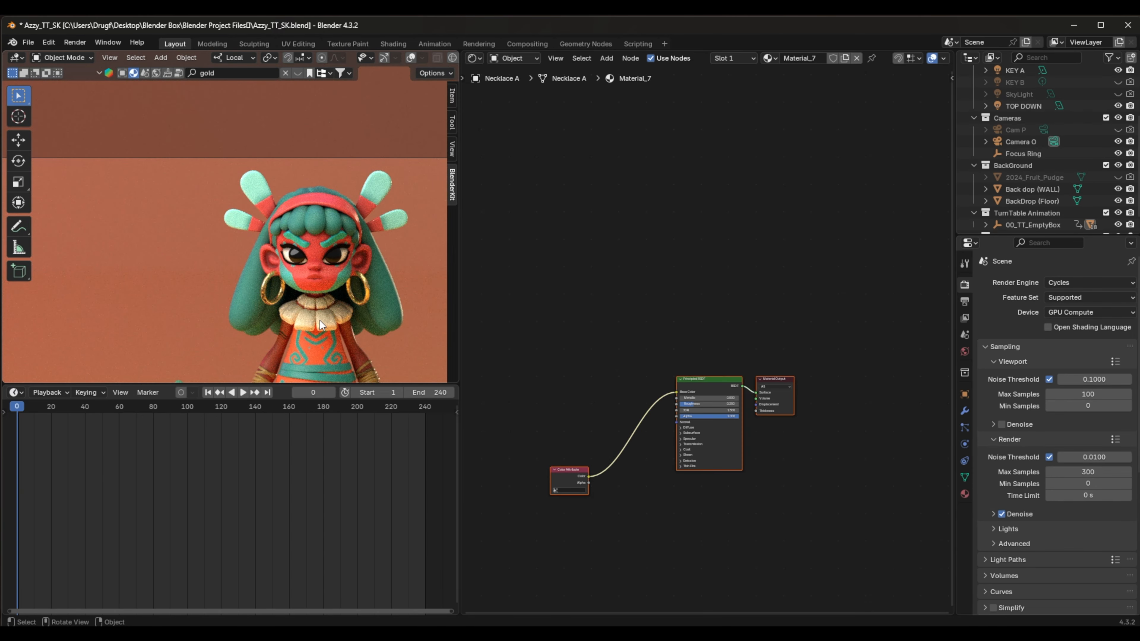
{"action": "scroll", "coordinate": [317, 322], "scroll_direction": "up", "scroll_amount": 6}
{"action": "left_click", "coordinate": [592, 300]}
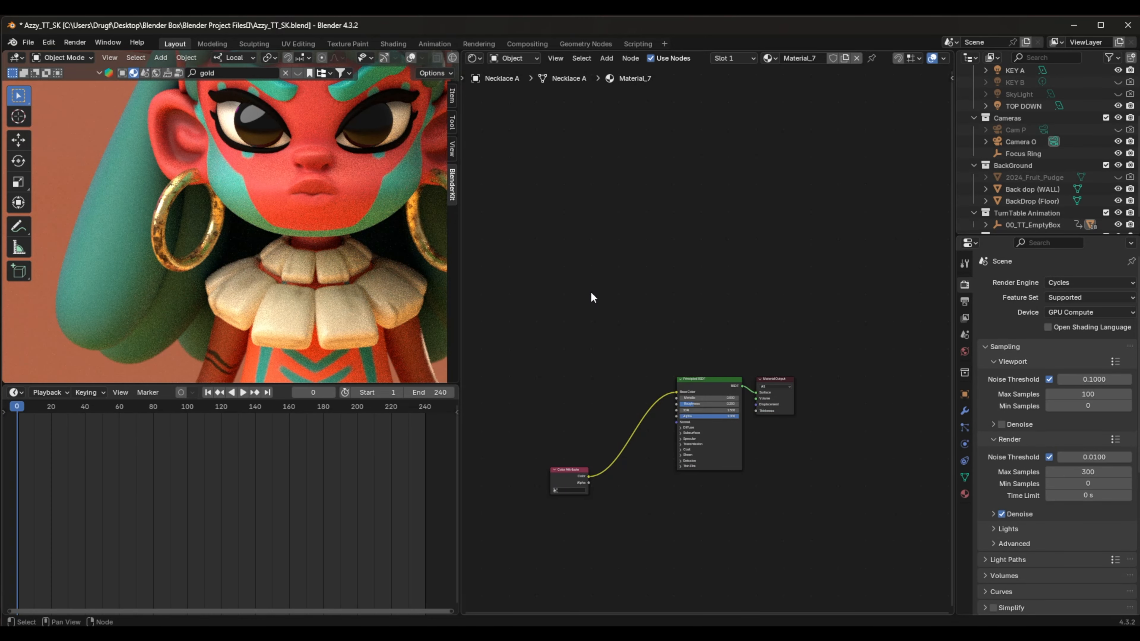
{"action": "key", "text": "ctrl+v"}
{"action": "left_click", "coordinate": [685, 263]}
{"action": "left_click_drag", "start_coordinate": [675, 276], "coordinate": [774, 386]}
Connect the necklace Color Ramp's color to the Mix Shader's Fac input and shift the ramp's stops close together near the white end.
{"action": "mouse_move", "coordinate": [649, 280]}
{"action": "left_mouse_down"}
{"action": "mouse_move", "coordinate": [747, 373]}
{"action": "mouse_move", "coordinate": [754, 393]}
{"action": "left_mouse_up"}
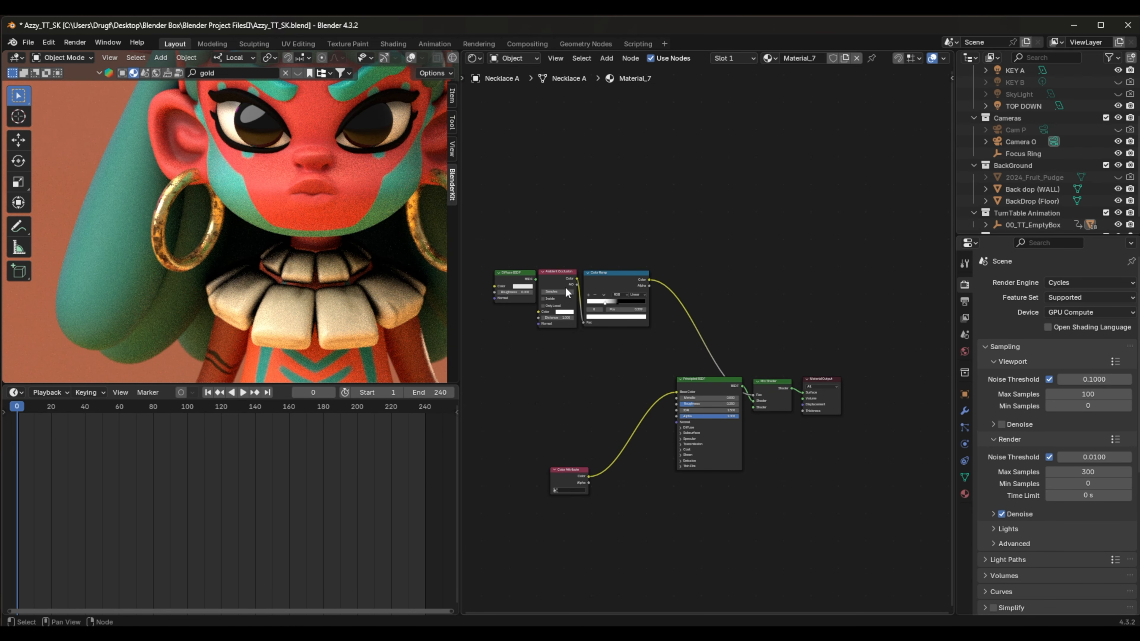
{"action": "scroll", "coordinate": [671, 390], "scroll_direction": "up", "scroll_amount": 1}
{"action": "scroll", "coordinate": [601, 328], "scroll_direction": "up", "scroll_amount": 1}
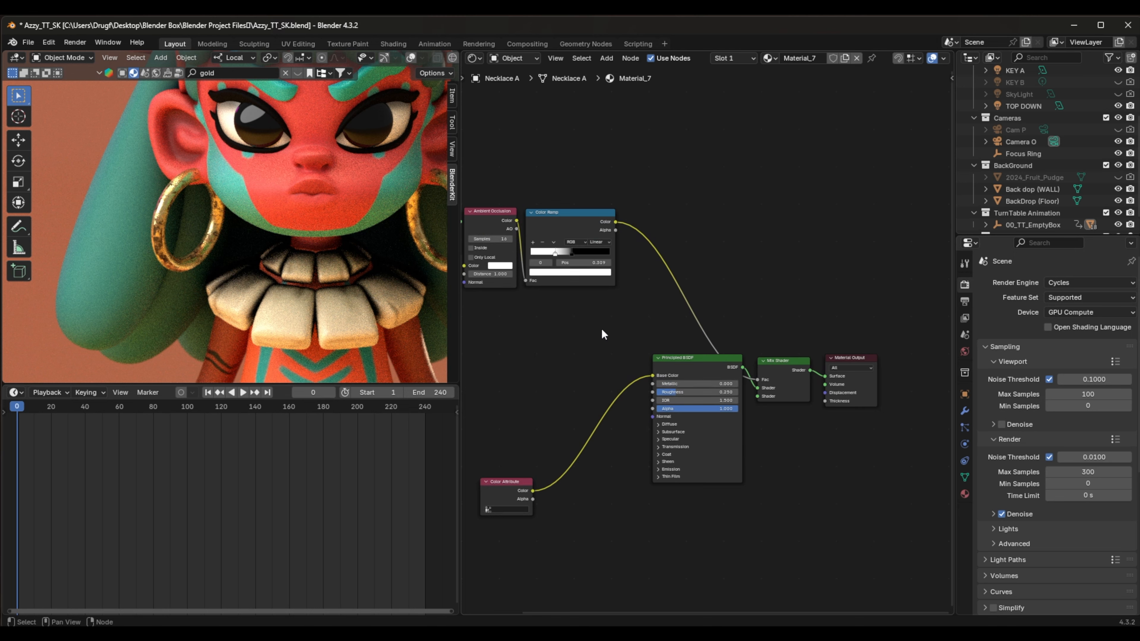
{"action": "mouse_move", "coordinate": [566, 254]}
{"action": "left_mouse_down"}
{"action": "mouse_move", "coordinate": [533, 254]}
{"action": "mouse_move", "coordinate": [598, 255]}
{"action": "mouse_move", "coordinate": [547, 256]}
{"action": "left_mouse_up"}
{"action": "middle_click_drag", "start_coordinate": [554, 310], "coordinate": [641, 316]}
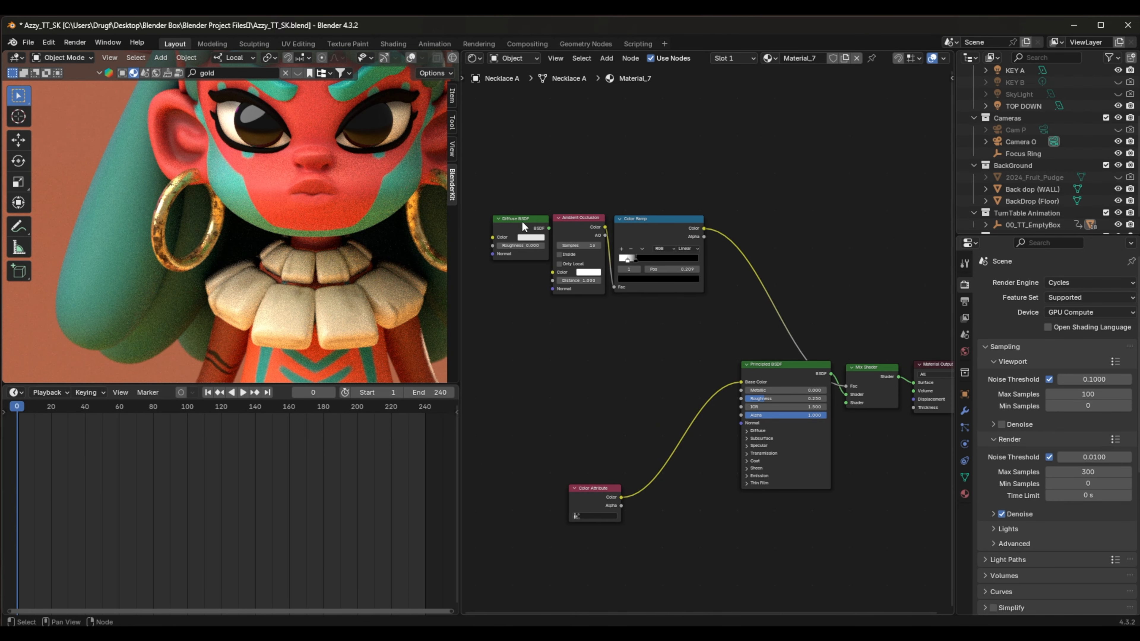
Expand the necklace Principled BSDF's Subsurface settings and set the weight to about 0.1 and the scale to about 1.55 m.
{"action": "left_click", "coordinate": [546, 228]}
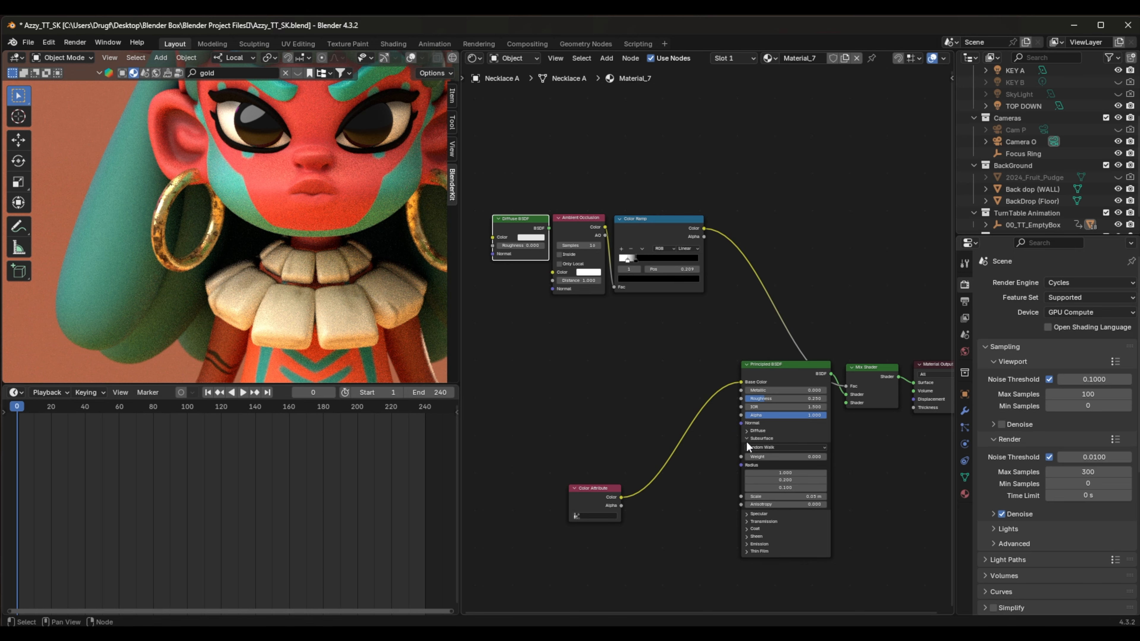
{"action": "left_click_drag", "start_coordinate": [751, 456], "coordinate": [765, 457]}
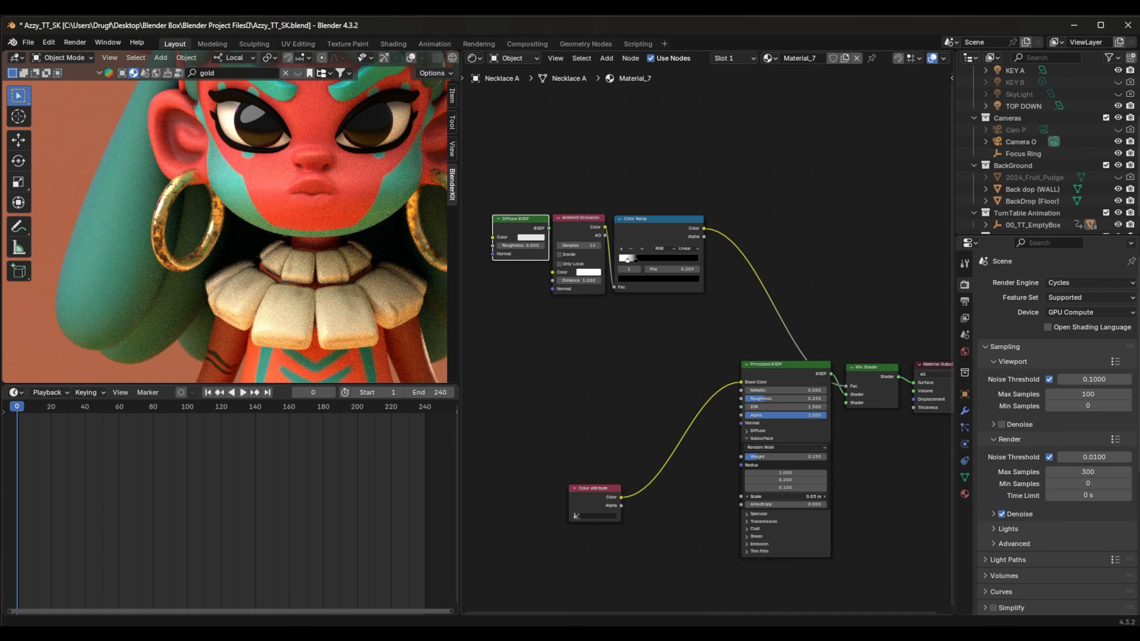
{"action": "left_click_drag", "start_coordinate": [763, 496], "coordinate": [792, 496]}
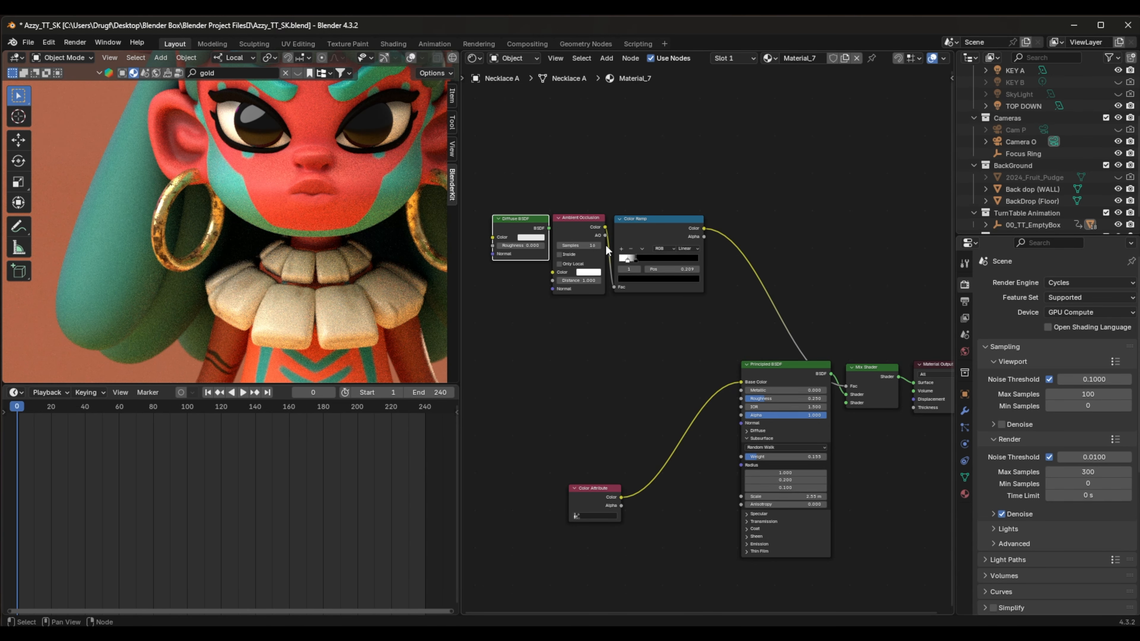
Connect the necklace's Diffuse BSDF to the Mix Shader's second shader input and set its color to a dark golden brown.
{"action": "left_click_drag", "start_coordinate": [548, 228], "coordinate": [845, 402]}
{"action": "left_click", "coordinate": [528, 238]}
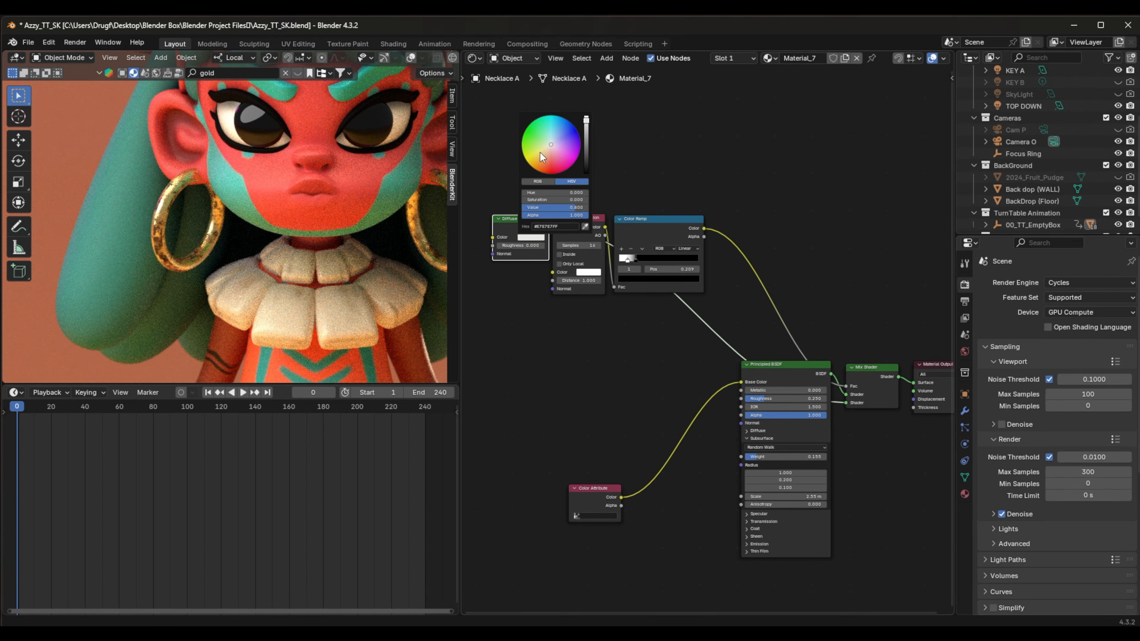
{"action": "left_click", "coordinate": [549, 166]}
{"action": "left_click_drag", "start_coordinate": [549, 165], "coordinate": [533, 165]}
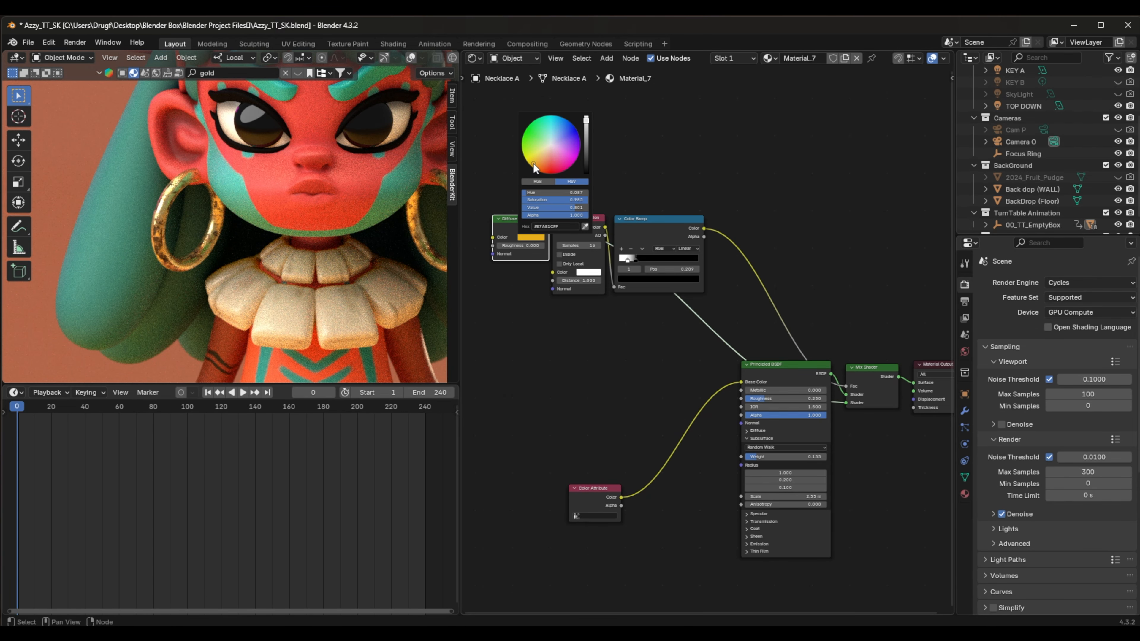
{"action": "left_click_drag", "start_coordinate": [586, 120], "coordinate": [585, 150]}
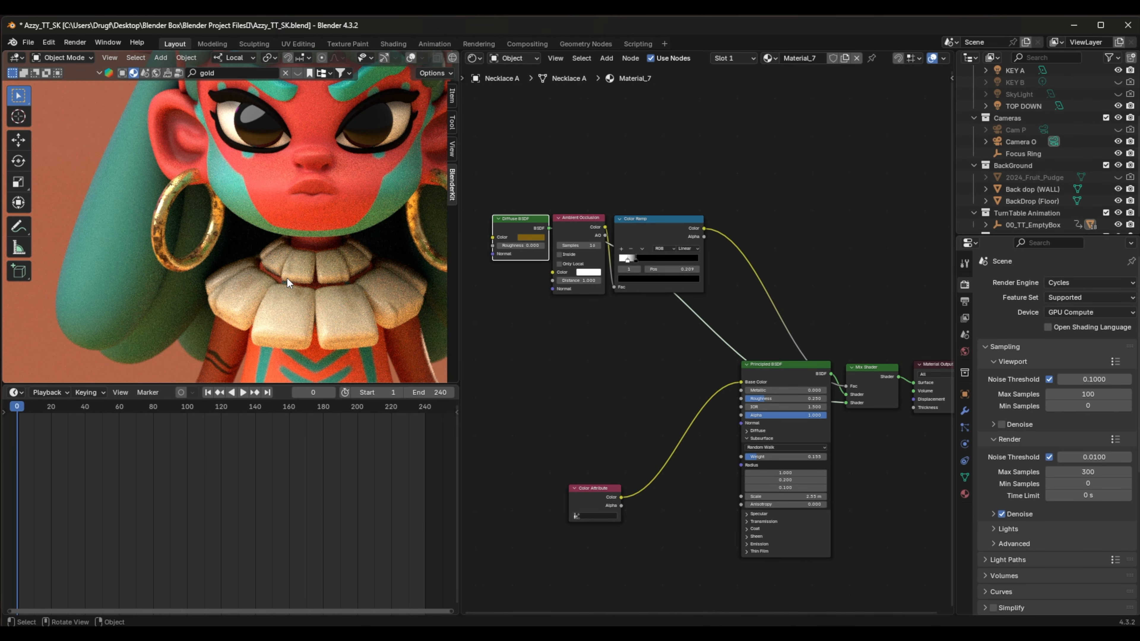
Select the character's dress and examine its material's node setup.
{"action": "scroll", "coordinate": [287, 277], "scroll_direction": "down", "scroll_amount": 5}
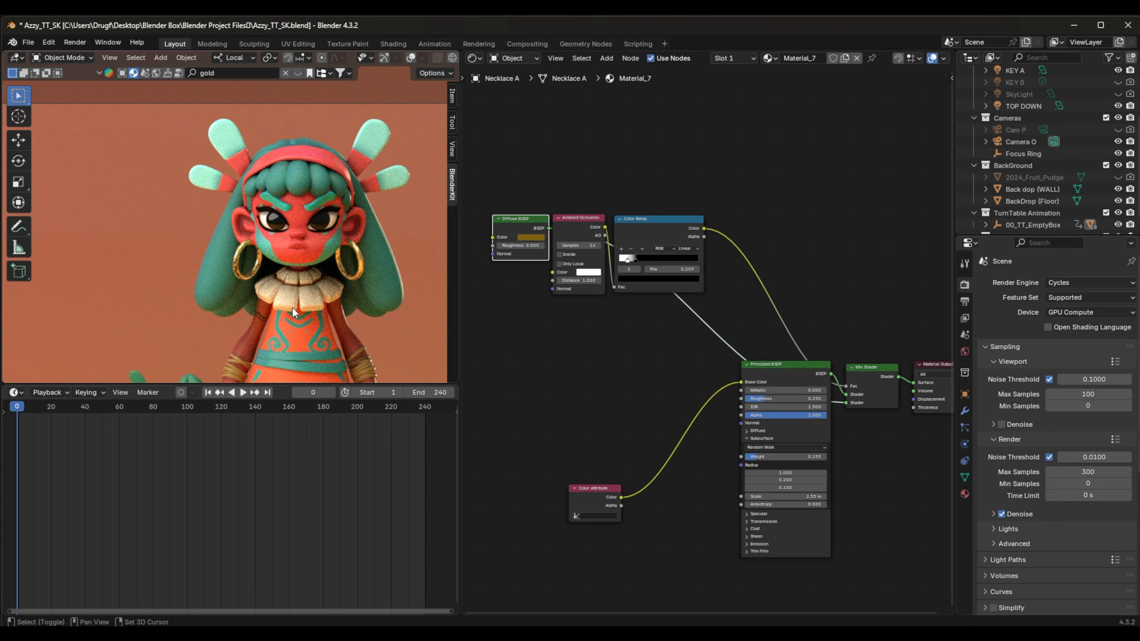
{"action": "middle_click_drag", "start_coordinate": [292, 307], "coordinate": [310, 197], "text": "shift"}
{"action": "scroll", "coordinate": [315, 238], "scroll_direction": "up", "scroll_amount": 5}
{"action": "left_click", "coordinate": [313, 228]}
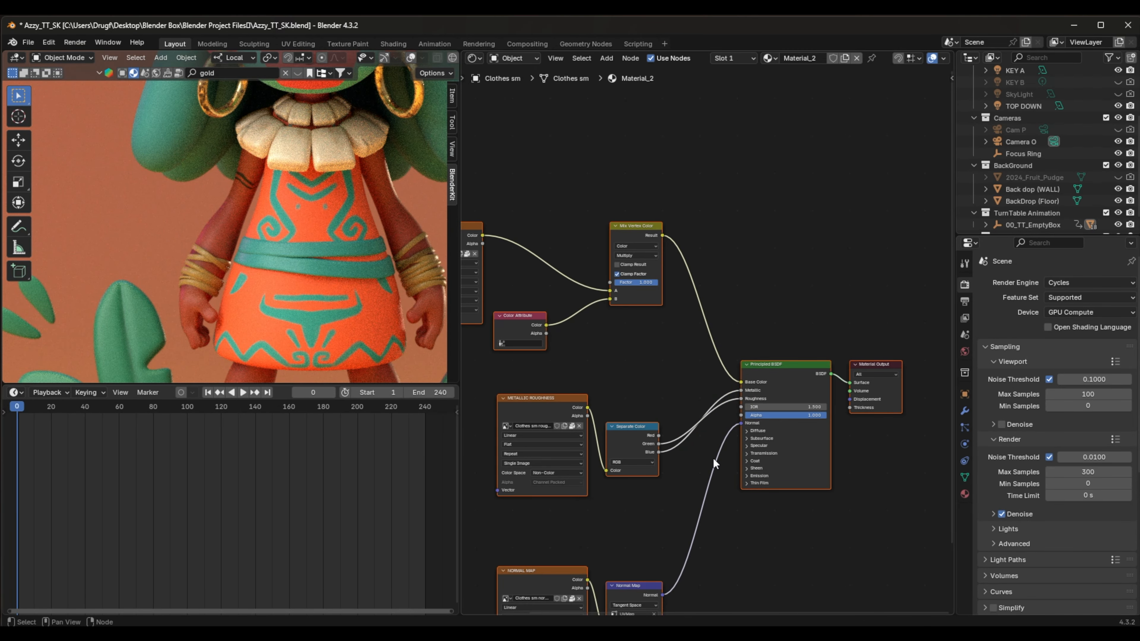
{"action": "scroll", "coordinate": [712, 458], "scroll_direction": "down", "scroll_amount": 1}
{"action": "scroll", "coordinate": [711, 454], "scroll_direction": "down", "scroll_amount": 3}
{"action": "scroll", "coordinate": [711, 455], "scroll_direction": "up", "scroll_amount": 7}
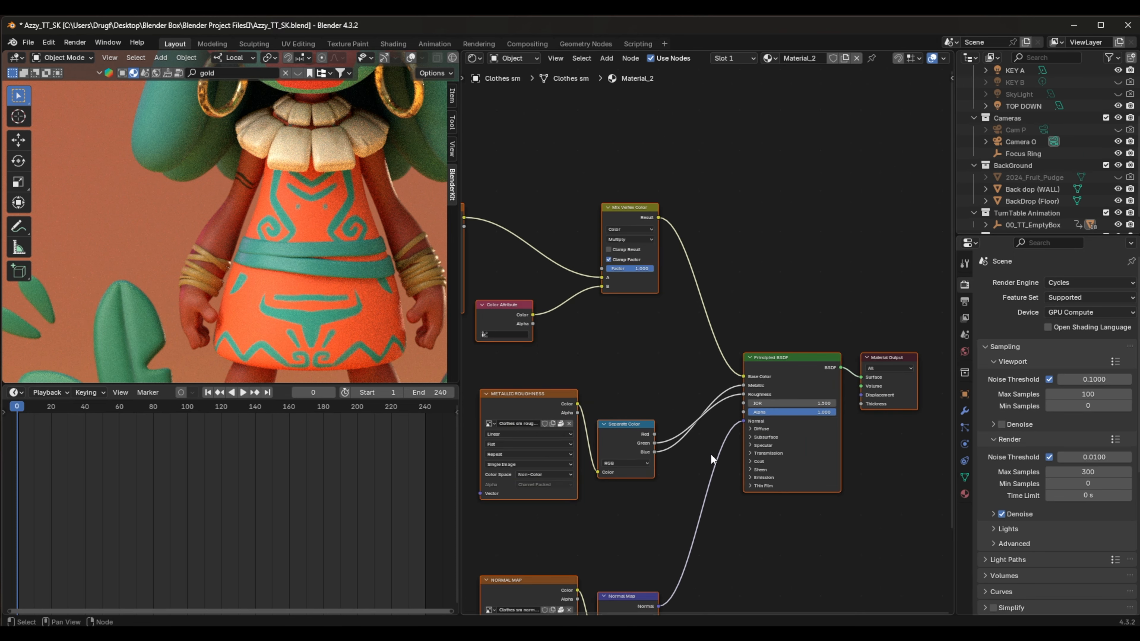
{"action": "scroll", "coordinate": [711, 454], "scroll_direction": "down", "scroll_amount": 4}
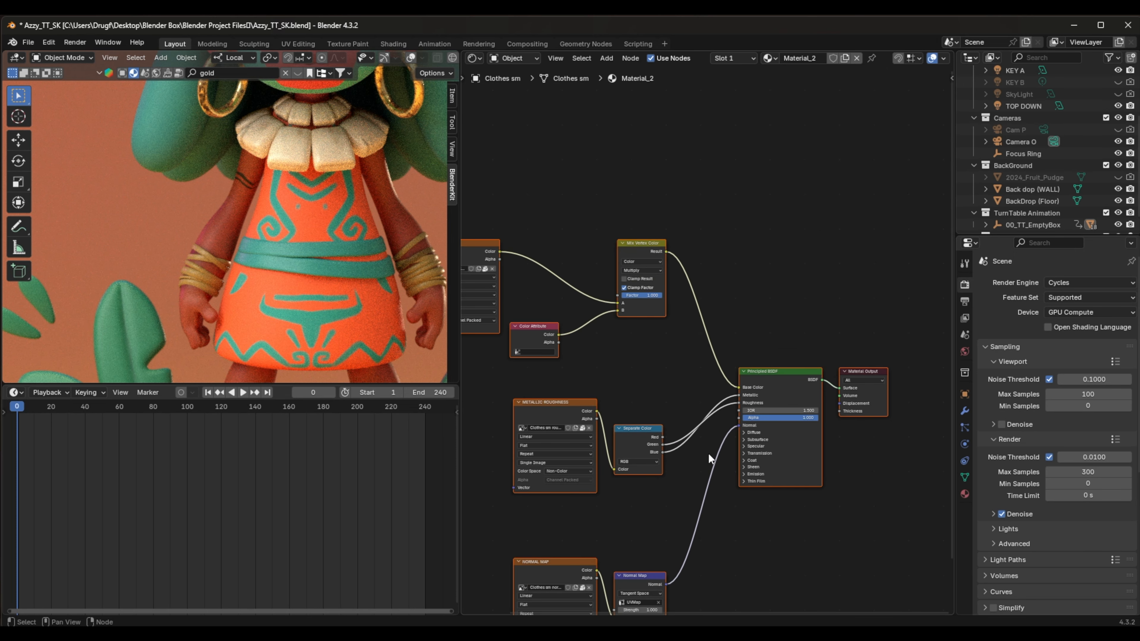
Select the upper waist band, paste the copied ambient occlusion nodes into its material and insert the Mix Shader before the Material Output.
{"action": "left_click", "coordinate": [308, 251]}
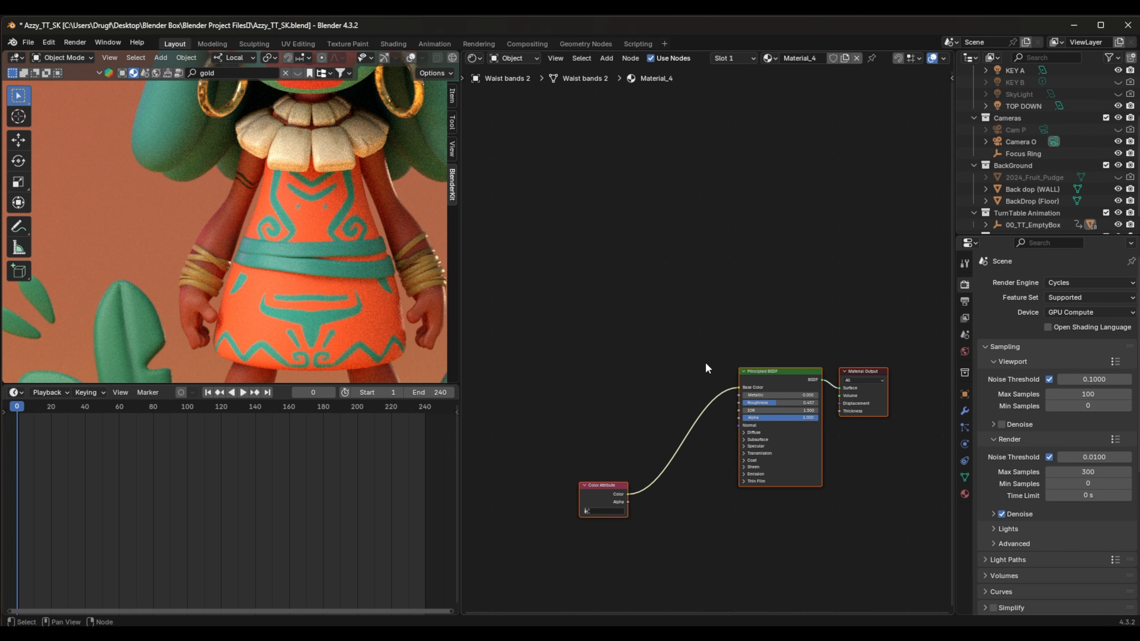
{"action": "left_click", "coordinate": [623, 316]}
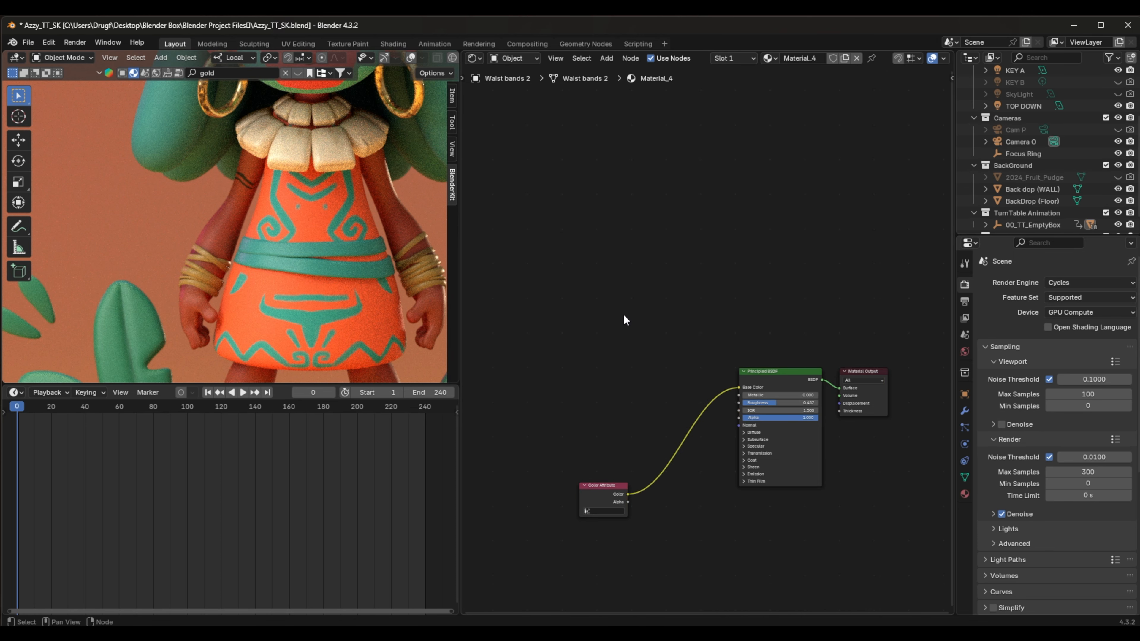
{"action": "key", "text": "ctrl+v"}
{"action": "left_click", "coordinate": [675, 234]}
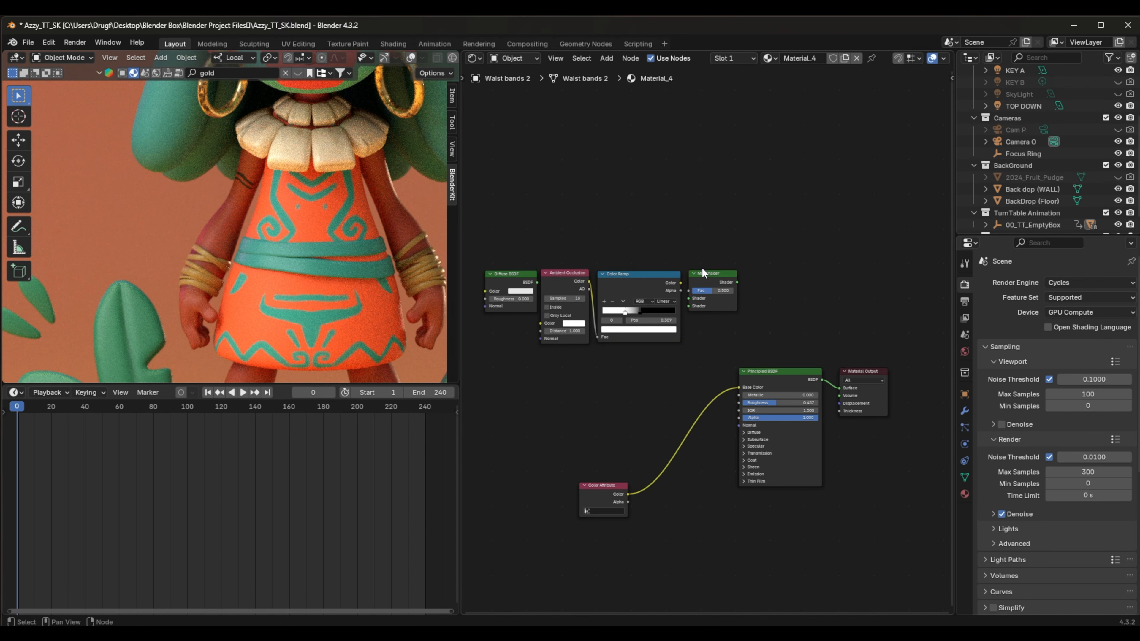
{"action": "left_click_drag", "start_coordinate": [708, 273], "coordinate": [854, 376]}
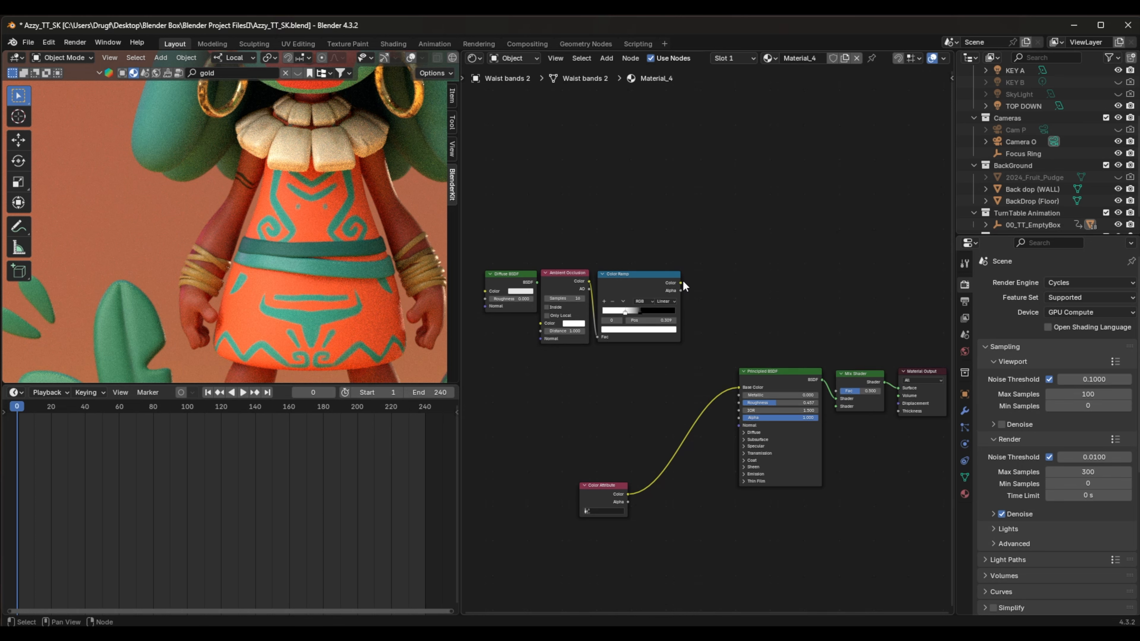
Connect the upper waist band Color Ramp's color to the Mix Shader's Fac input and set the ramp's black stop to about 0.48.
{"action": "left_click_drag", "start_coordinate": [680, 282], "coordinate": [837, 389]}
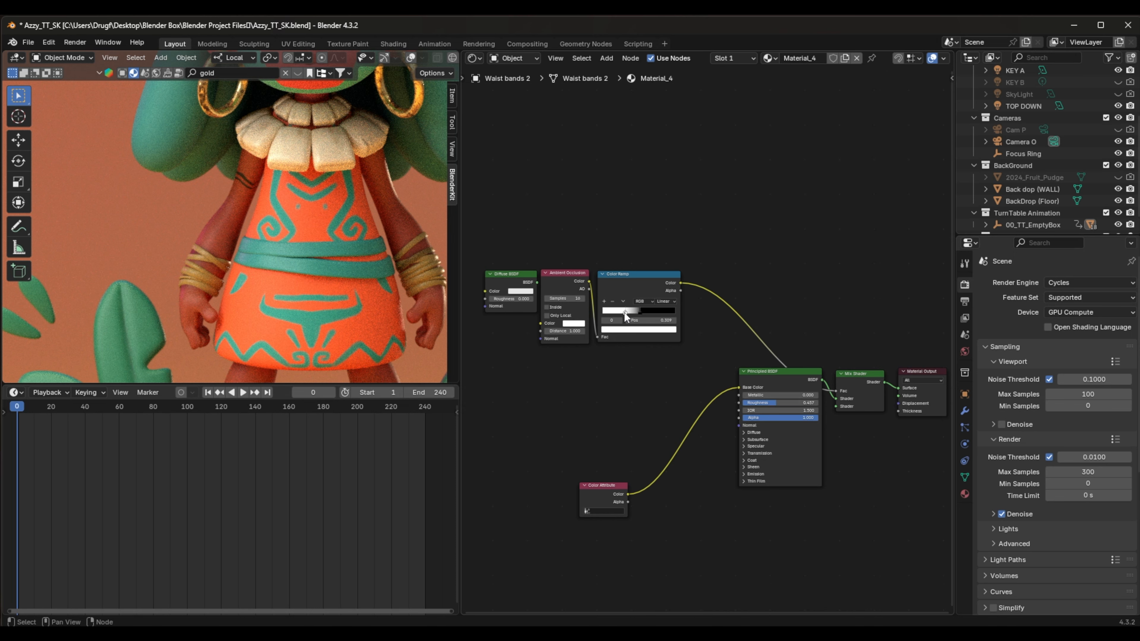
{"action": "left_click_drag", "start_coordinate": [624, 314], "coordinate": [651, 309]}
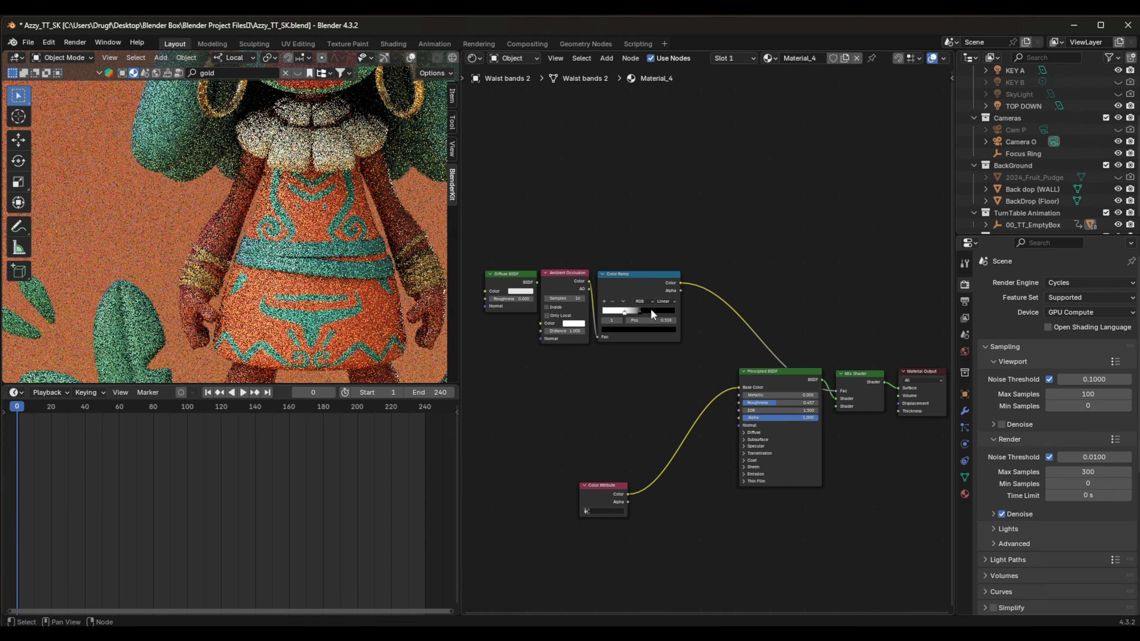
Connect the waist band's Diffuse BSDF to the Mix Shader's second shader input and set its color to teal green.
{"action": "left_click_drag", "start_coordinate": [537, 282], "coordinate": [835, 406]}
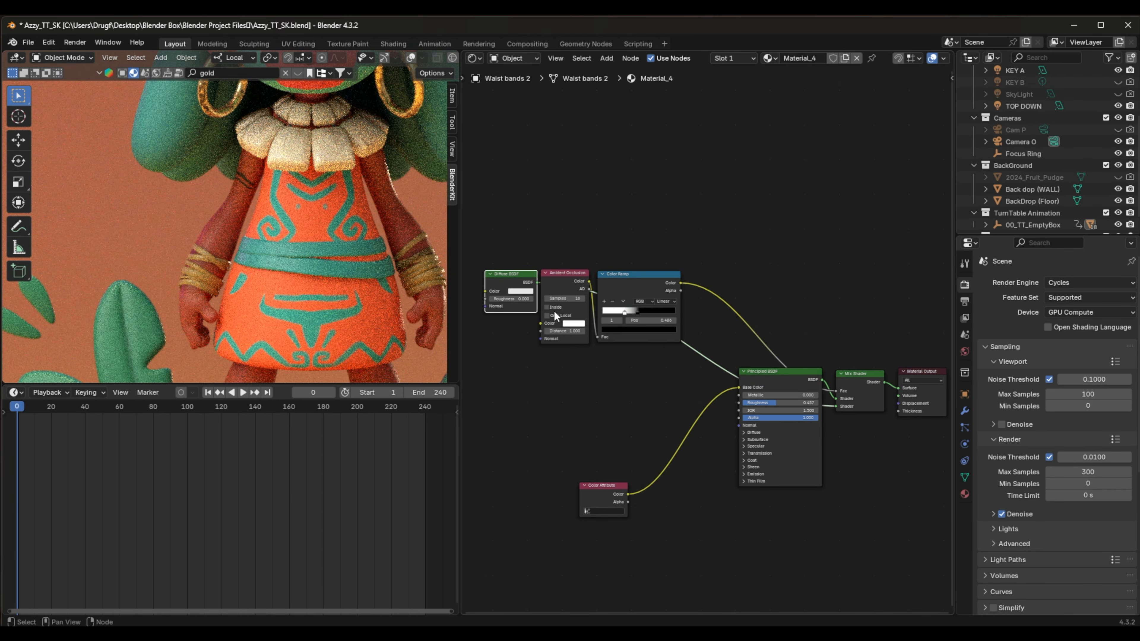
{"action": "left_click", "coordinate": [520, 292]}
{"action": "left_click_drag", "start_coordinate": [538, 203], "coordinate": [572, 197]}
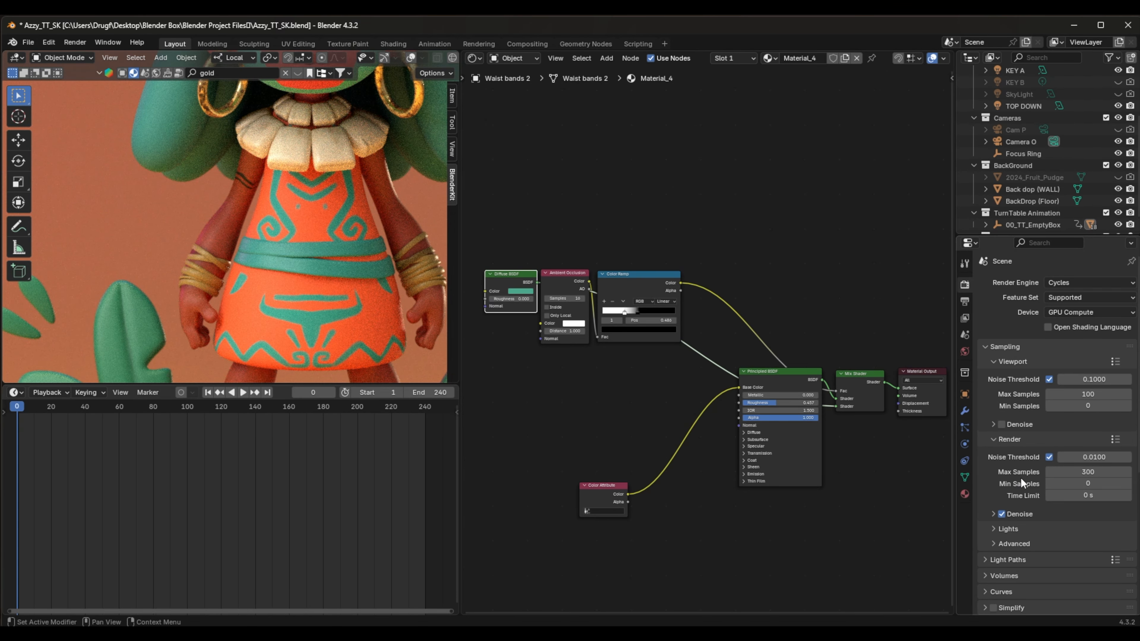
Show the material properties and compare the materials assigned to the lower and upper waist bands, leaving the upper one selected.
{"action": "scroll", "coordinate": [1025, 477], "scroll_direction": "down", "scroll_amount": 5}
{"action": "left_click", "coordinate": [963, 494]}
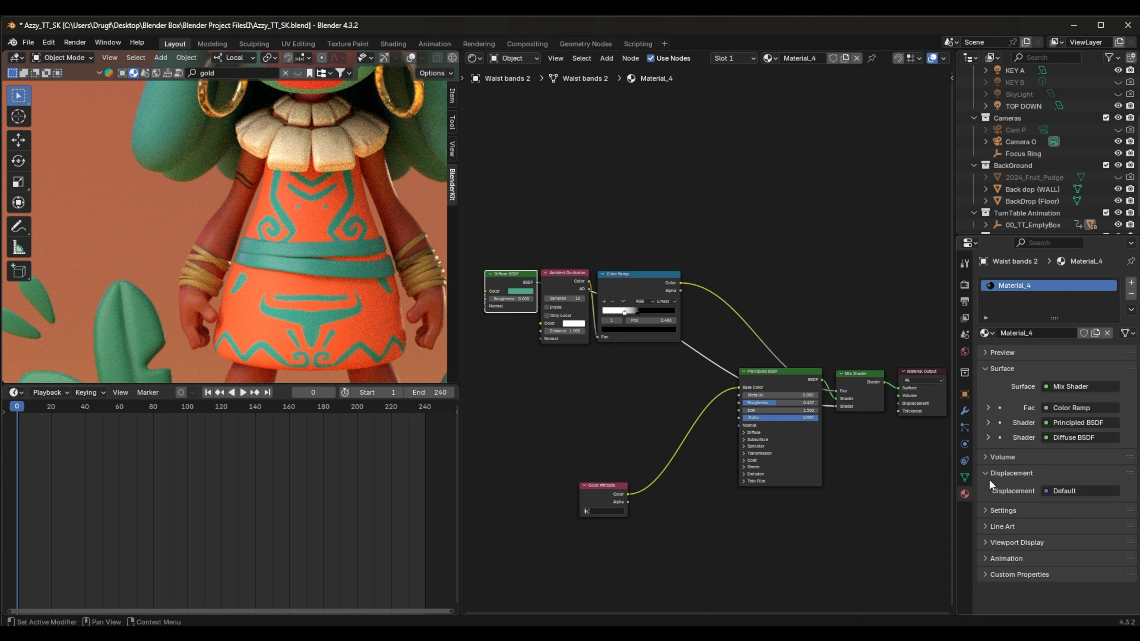
{"action": "left_click", "coordinate": [319, 264]}
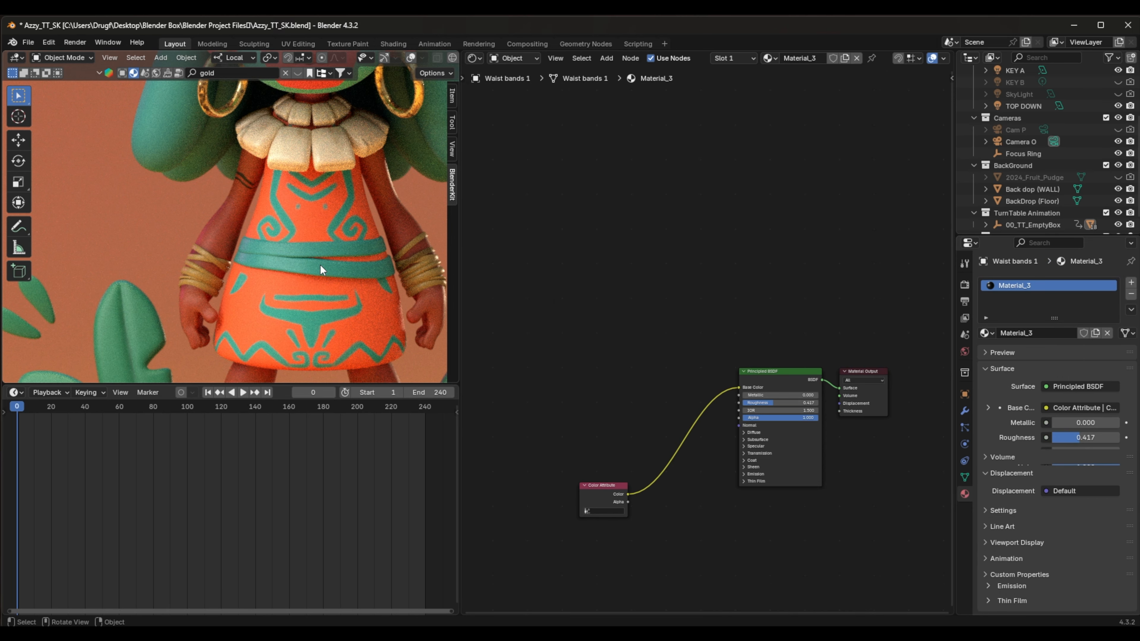
{"action": "left_click", "coordinate": [320, 243]}
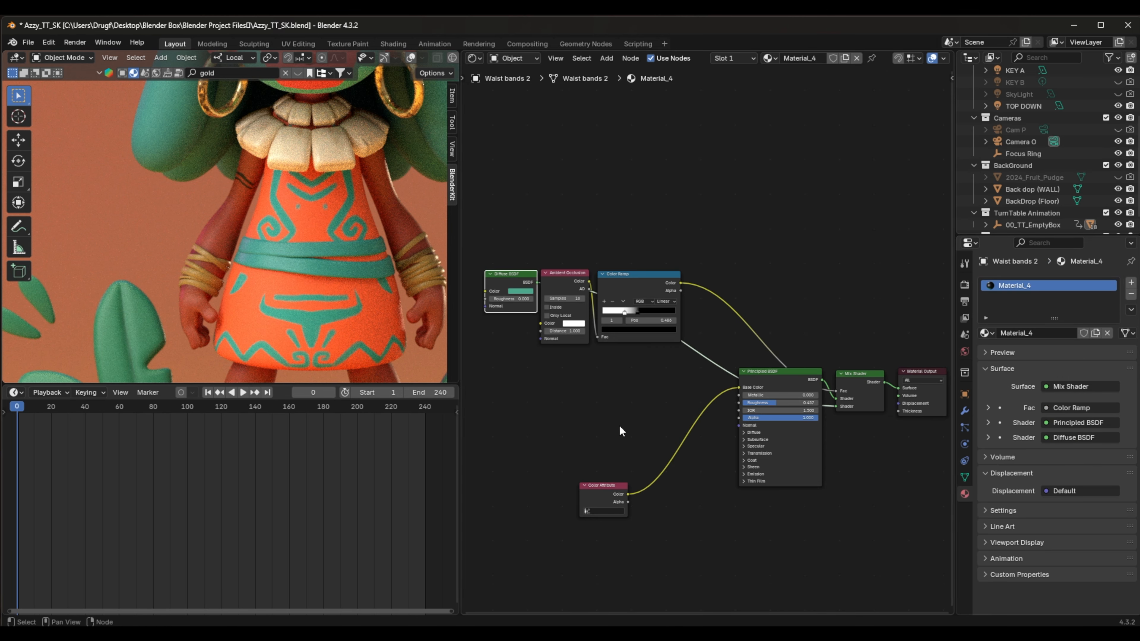
Select both waist bands with the upper one active and join them into a single object in the Animation workspace.
{"action": "left_click", "coordinate": [379, 268]}
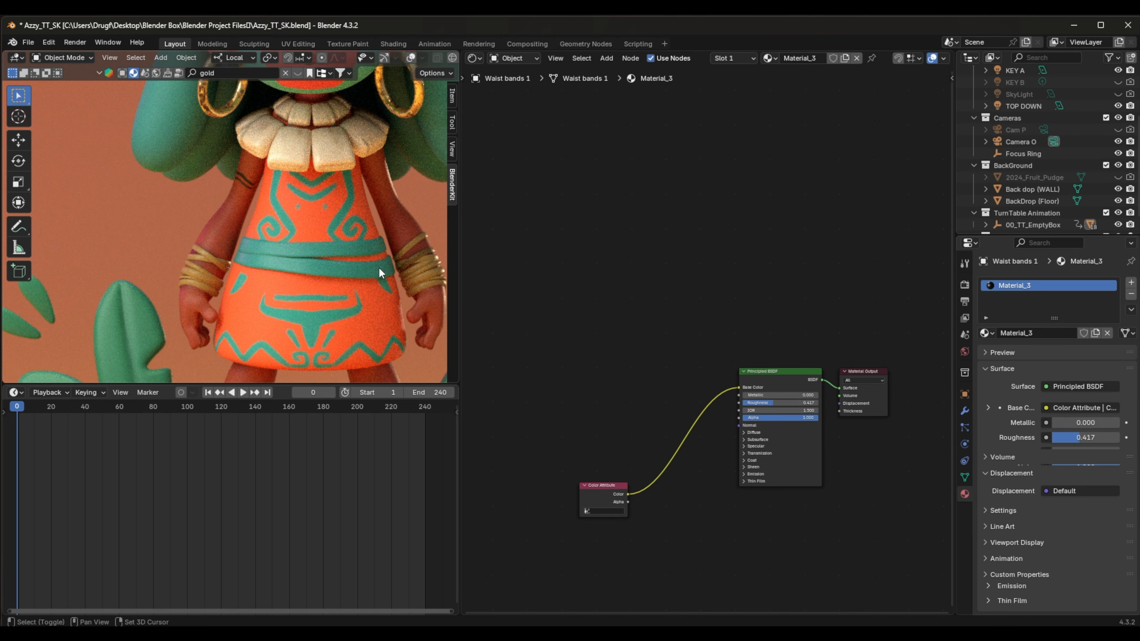
{"action": "left_click", "coordinate": [353, 251]}
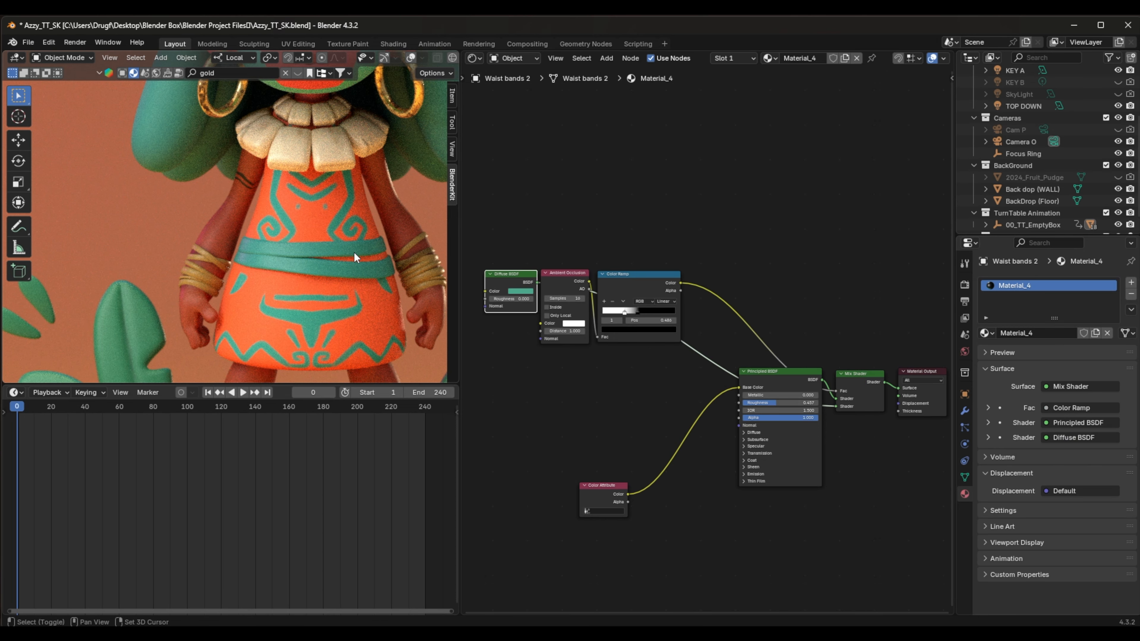
{"action": "left_click", "coordinate": [434, 44]}
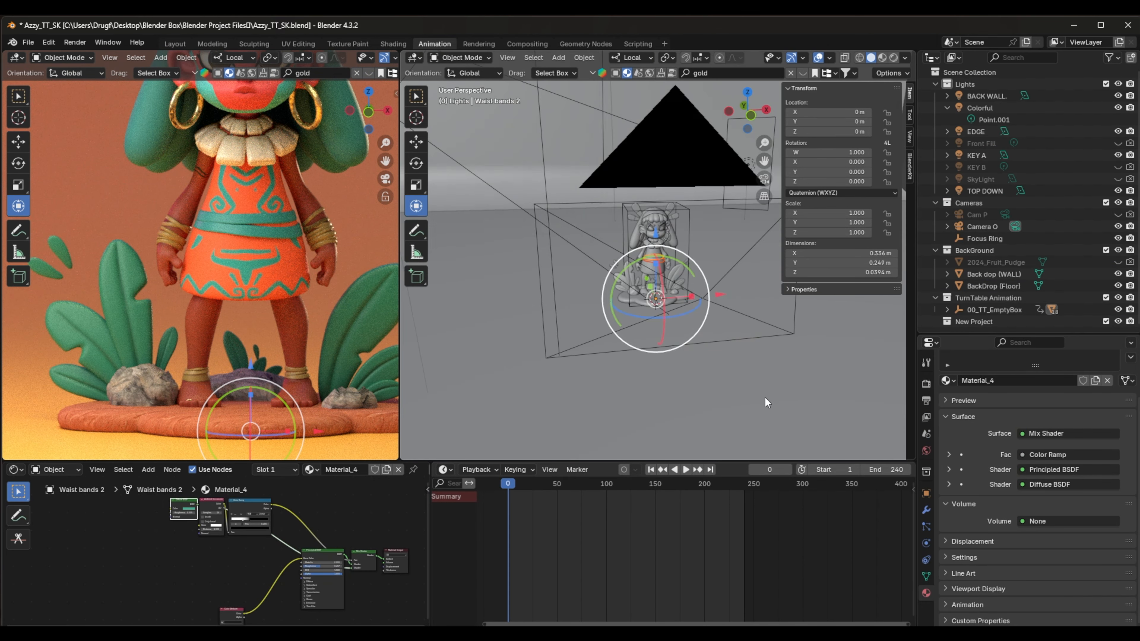
{"action": "scroll", "coordinate": [765, 397], "scroll_direction": "up", "scroll_amount": 9}
{"action": "scroll", "coordinate": [682, 329], "scroll_direction": "down", "scroll_amount": 6}
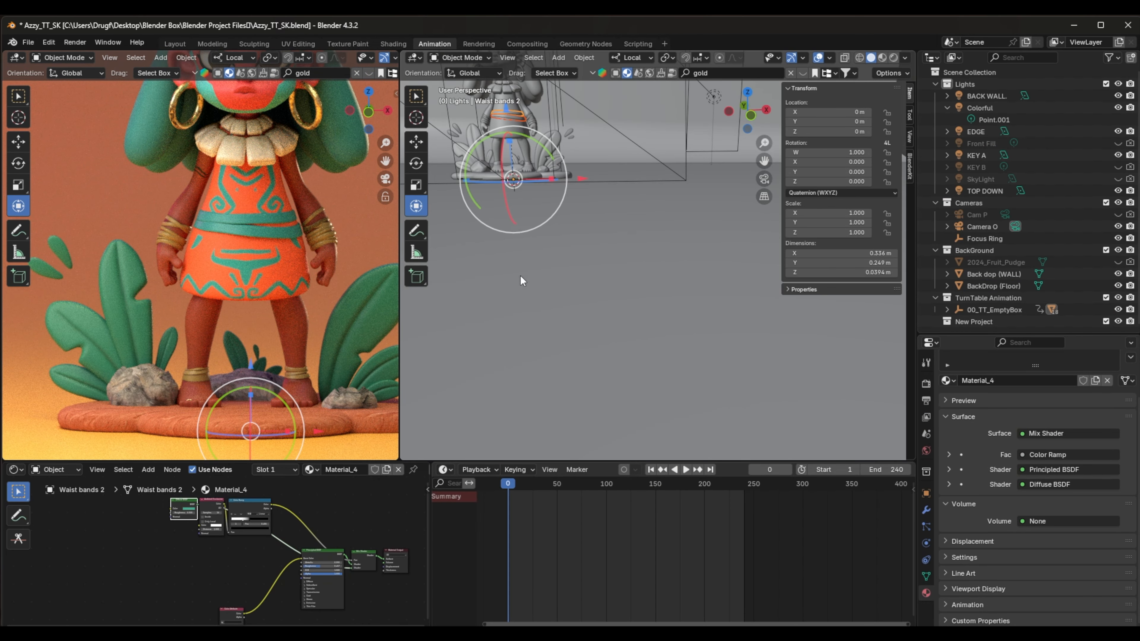
{"action": "key", "text": "ctrl+j"}
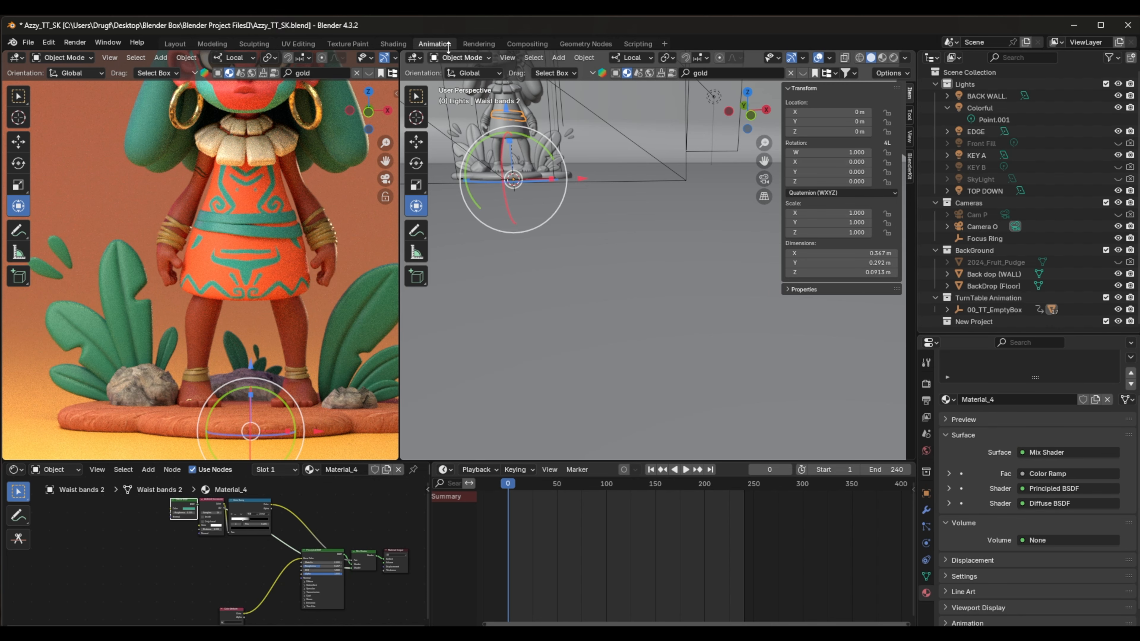
Return to the Layout workspace and remove the Material_3 slot from the joined waist bands, keeping only Material_4.
{"action": "left_click", "coordinate": [179, 43]}
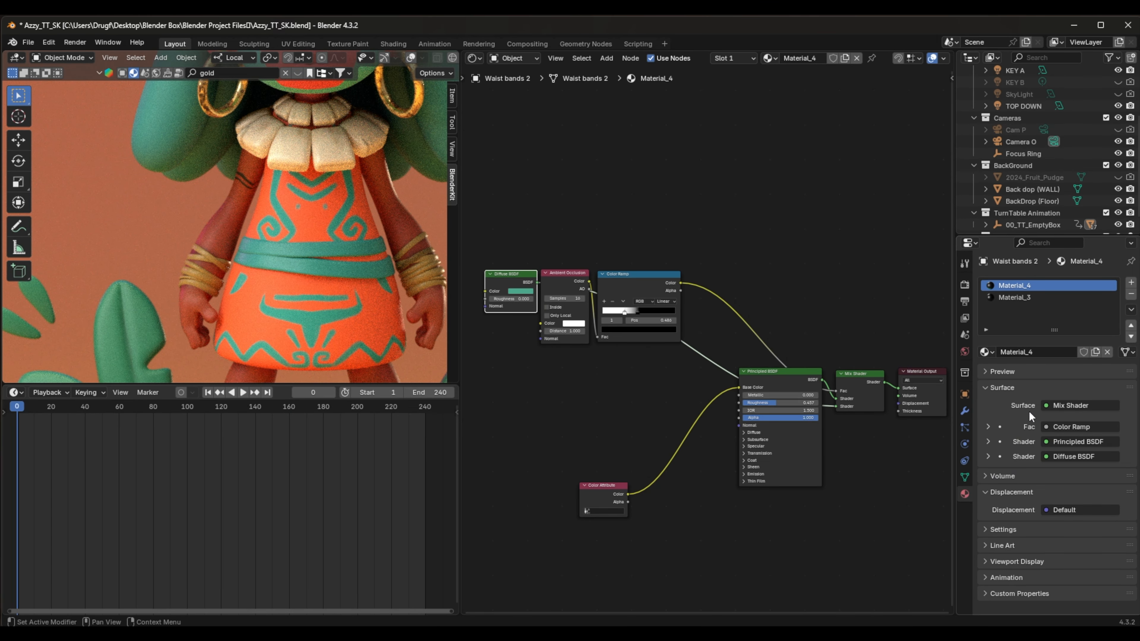
{"action": "left_click", "coordinate": [1026, 298]}
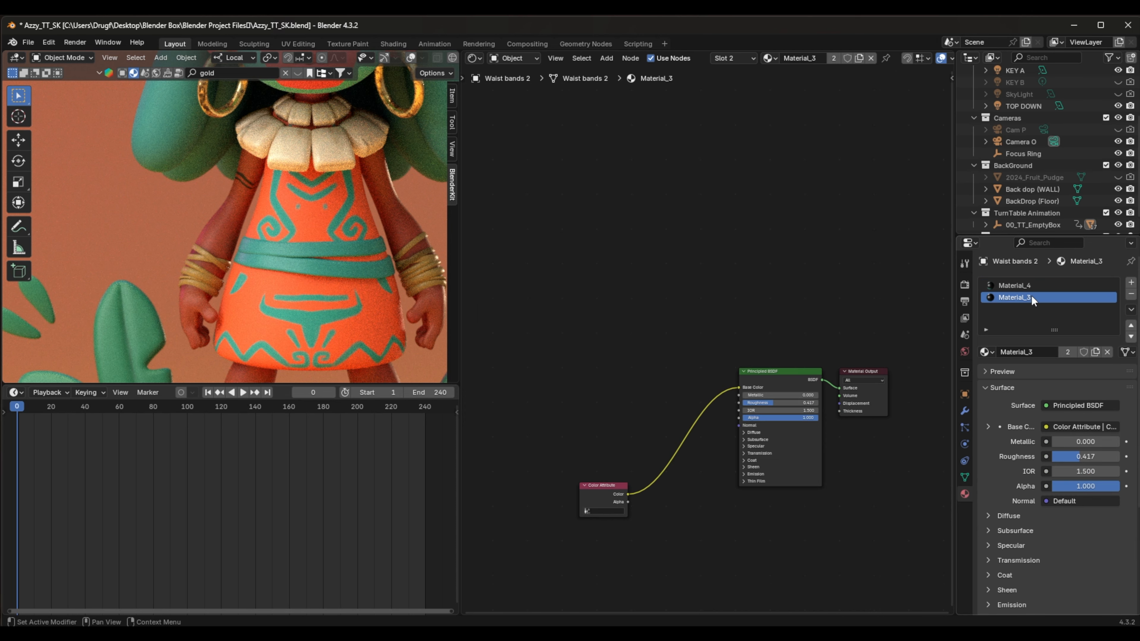
{"action": "left_click", "coordinate": [1131, 295]}
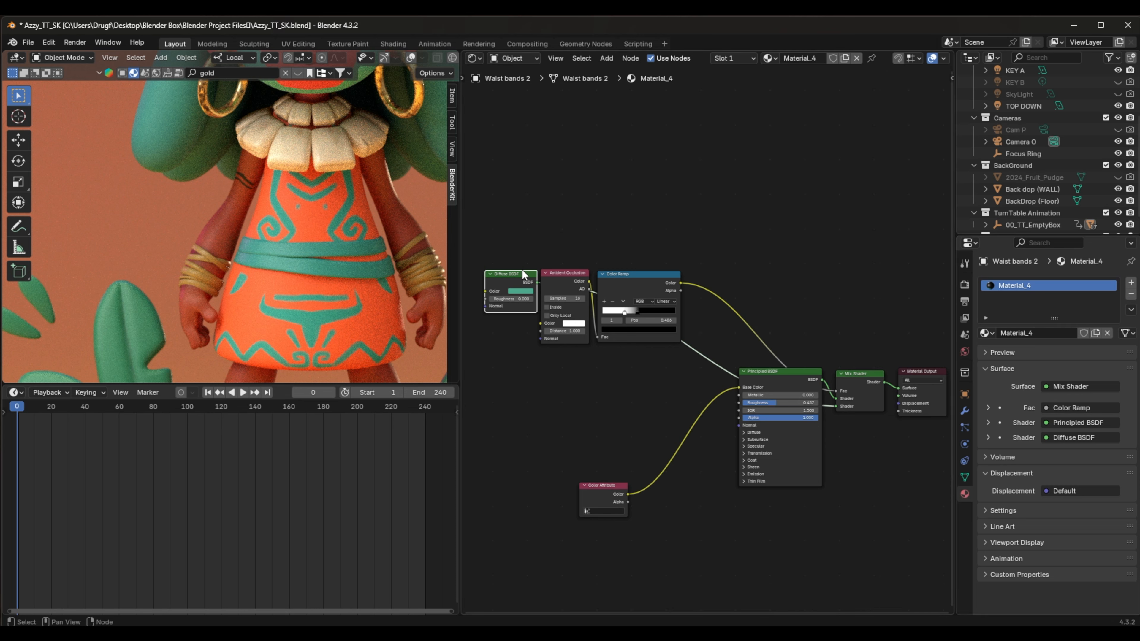
Select the dress, paste the copied ambient occlusion nodes into its material and insert the Mix Shader before the Material Output.
{"action": "left_click", "coordinate": [306, 311]}
{"action": "scroll", "coordinate": [663, 351], "scroll_direction": "down", "scroll_amount": 2}
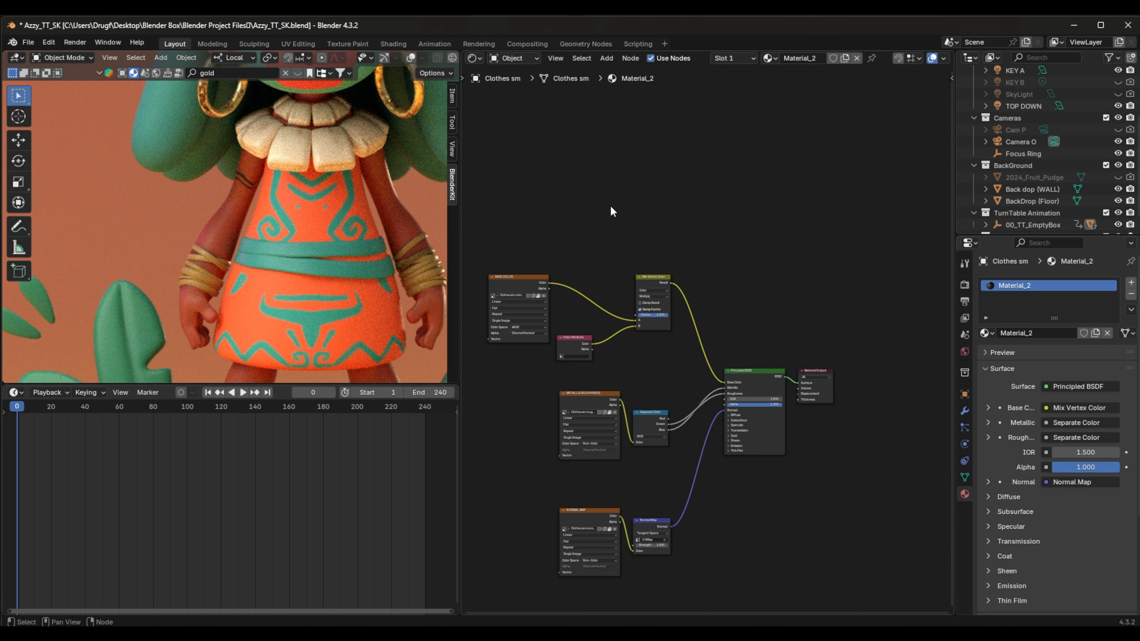
{"action": "key", "text": "ctrl+v"}
{"action": "left_click", "coordinate": [763, 235]}
{"action": "left_click_drag", "start_coordinate": [687, 193], "coordinate": [812, 375]}
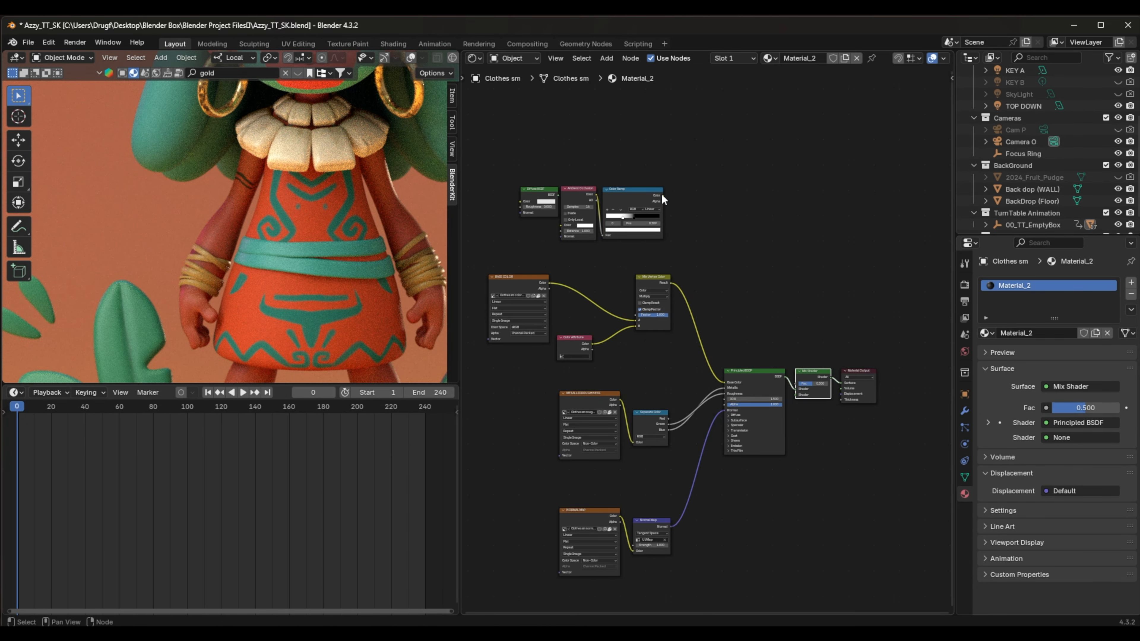
Wire the dress's Color Ramp and Diffuse BSDF into the Mix Shader's Fac and second shader inputs, moving the ramp's black stop closer to white.
{"action": "left_click_drag", "start_coordinate": [662, 195], "coordinate": [799, 380]}
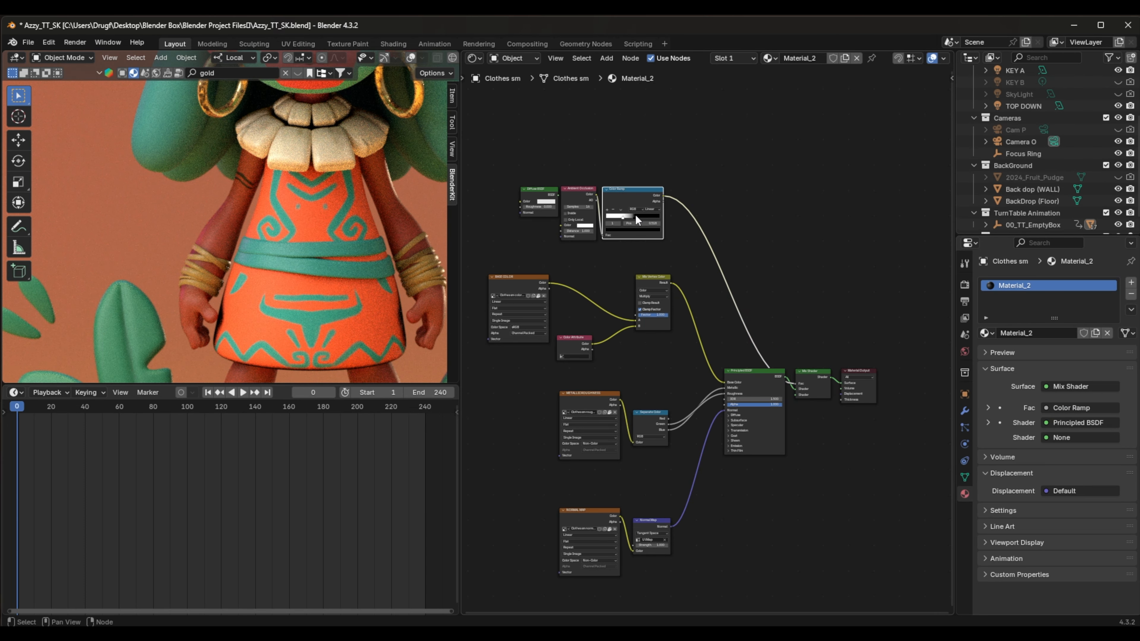
{"action": "mouse_move", "coordinate": [636, 215]}
{"action": "left_mouse_down"}
{"action": "mouse_move", "coordinate": [596, 216]}
{"action": "mouse_move", "coordinate": [631, 218]}
{"action": "mouse_move", "coordinate": [618, 216]}
{"action": "left_mouse_up"}
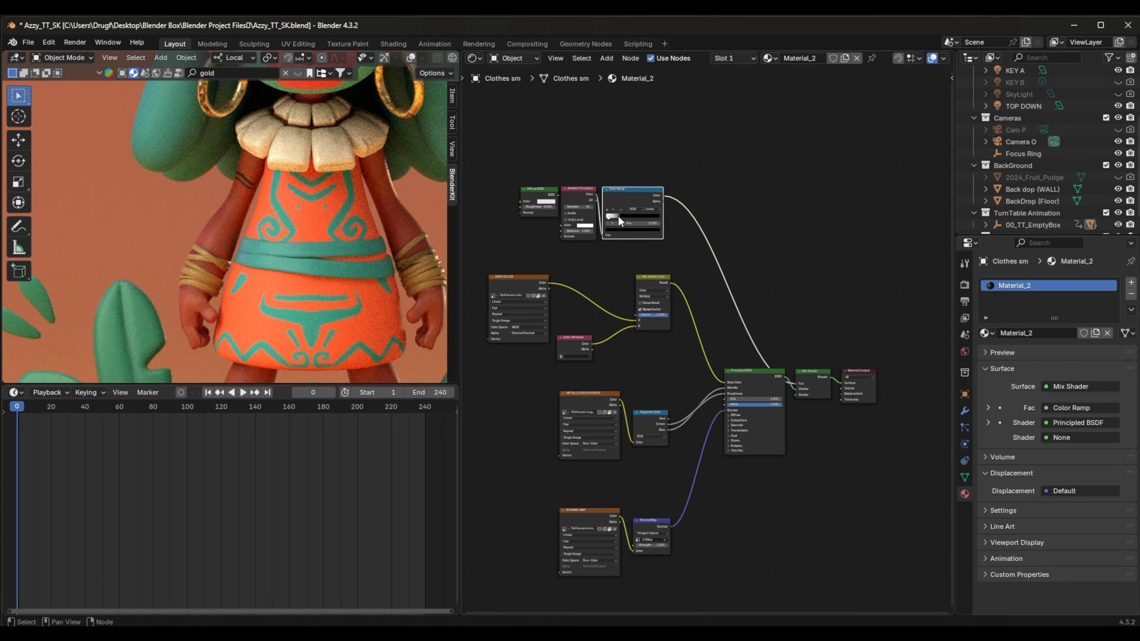
{"action": "left_click_drag", "start_coordinate": [557, 194], "coordinate": [797, 395]}
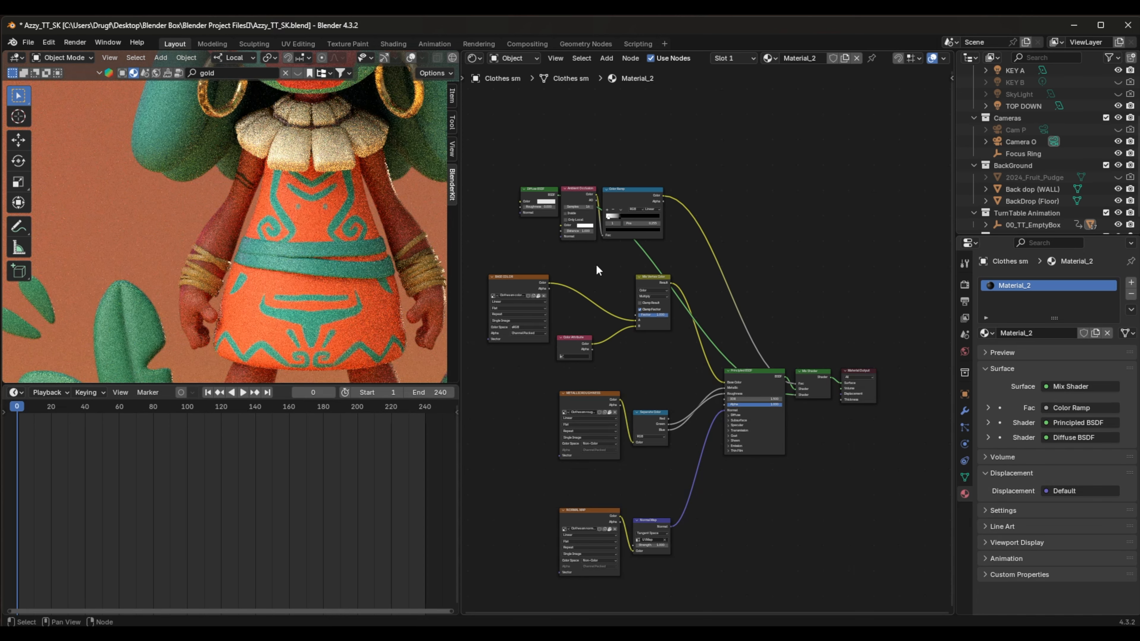
Set the color of the dress's Diffuse BSDF to dark red.
{"action": "left_click", "coordinate": [546, 202]}
{"action": "left_click", "coordinate": [555, 154]}
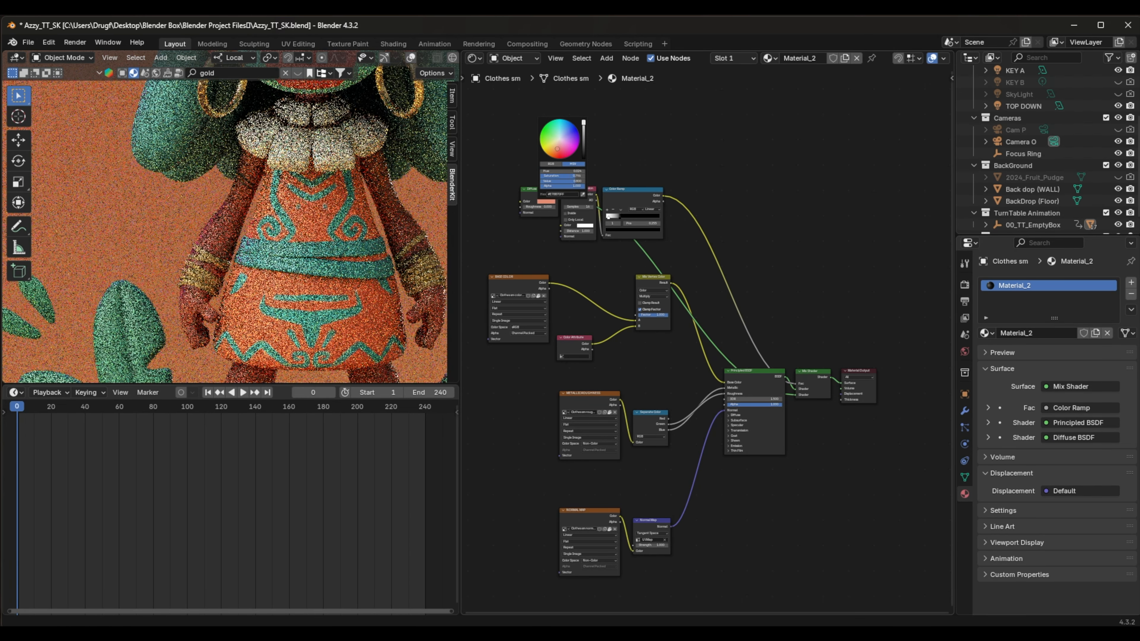
{"action": "mouse_move", "coordinate": [555, 154]}
{"action": "left_mouse_down"}
{"action": "mouse_move", "coordinate": [583, 127]}
{"action": "mouse_move", "coordinate": [584, 138]}
{"action": "left_mouse_up"}
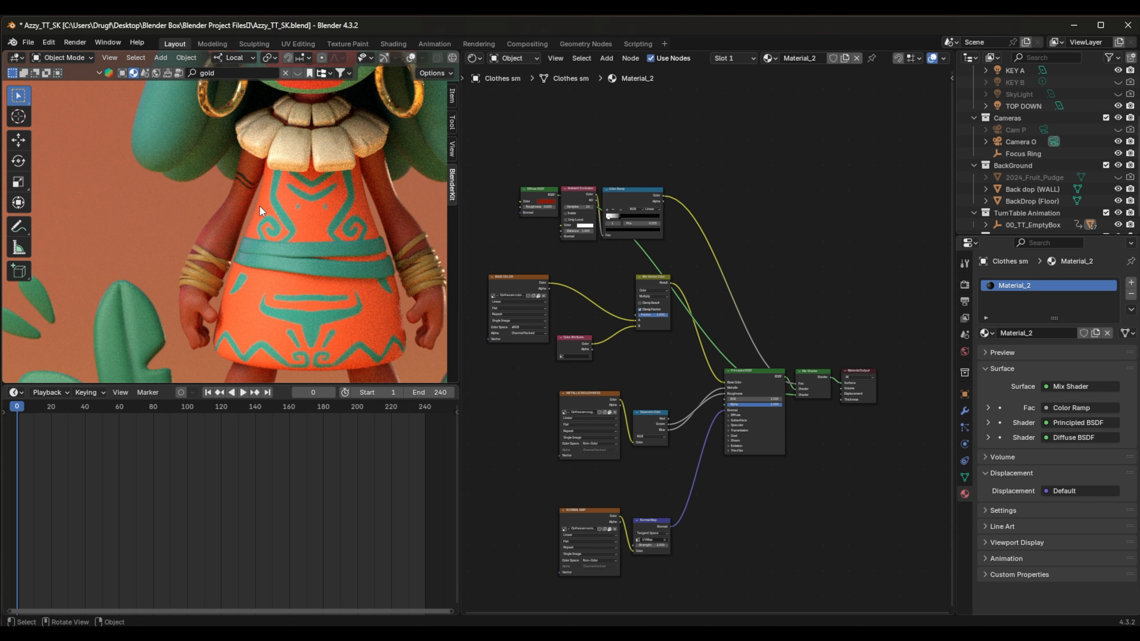
Select the golden wrist bands and set their Principled BSDF roughness to about 0.531.
{"action": "scroll", "coordinate": [259, 205], "scroll_direction": "down", "scroll_amount": 5}
{"action": "scroll", "coordinate": [258, 290], "scroll_direction": "up", "scroll_amount": 2}
{"action": "scroll", "coordinate": [206, 237], "scroll_direction": "up", "scroll_amount": 2}
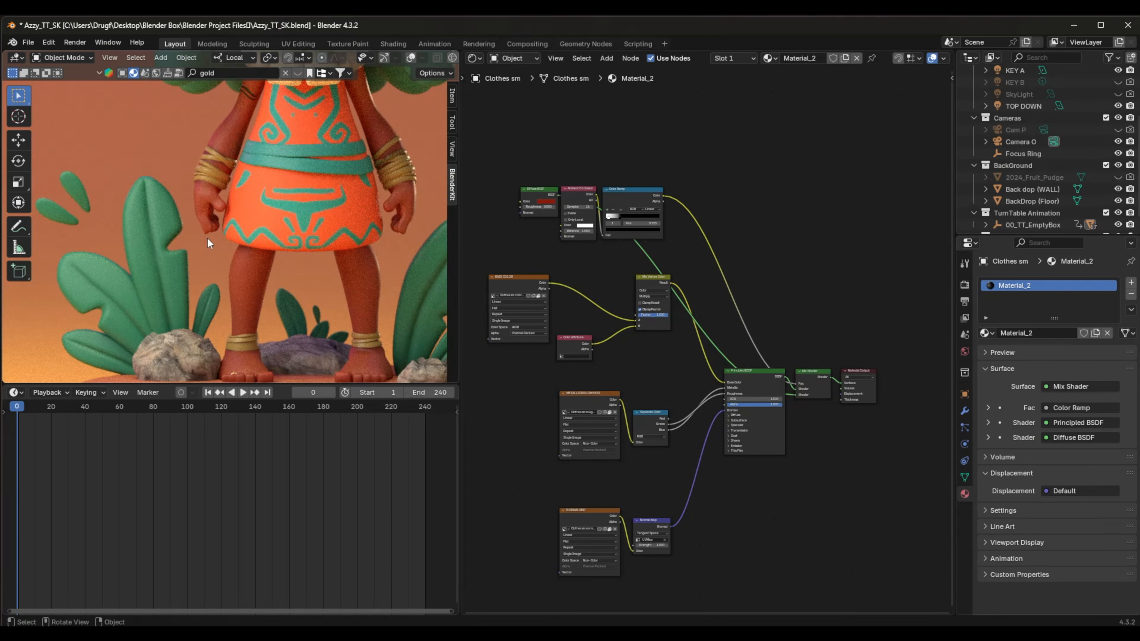
{"action": "left_click", "coordinate": [208, 182]}
{"action": "scroll", "coordinate": [621, 404], "scroll_direction": "up", "scroll_amount": 4}
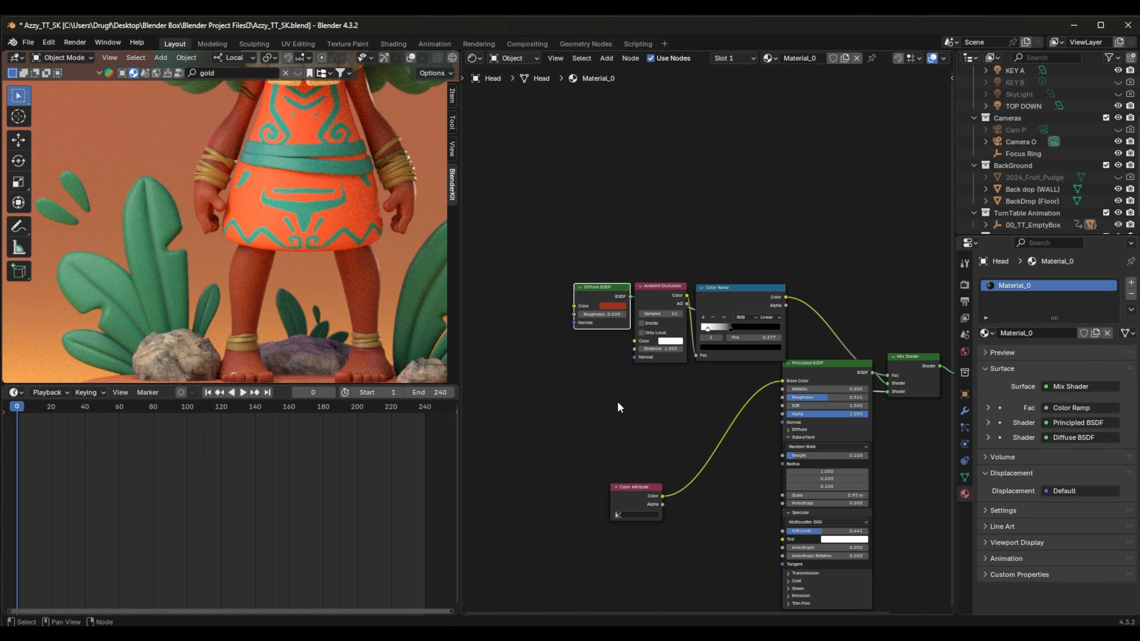
{"action": "scroll", "coordinate": [627, 392], "scroll_direction": "down", "scroll_amount": 2}
{"action": "left_click", "coordinate": [211, 179]}
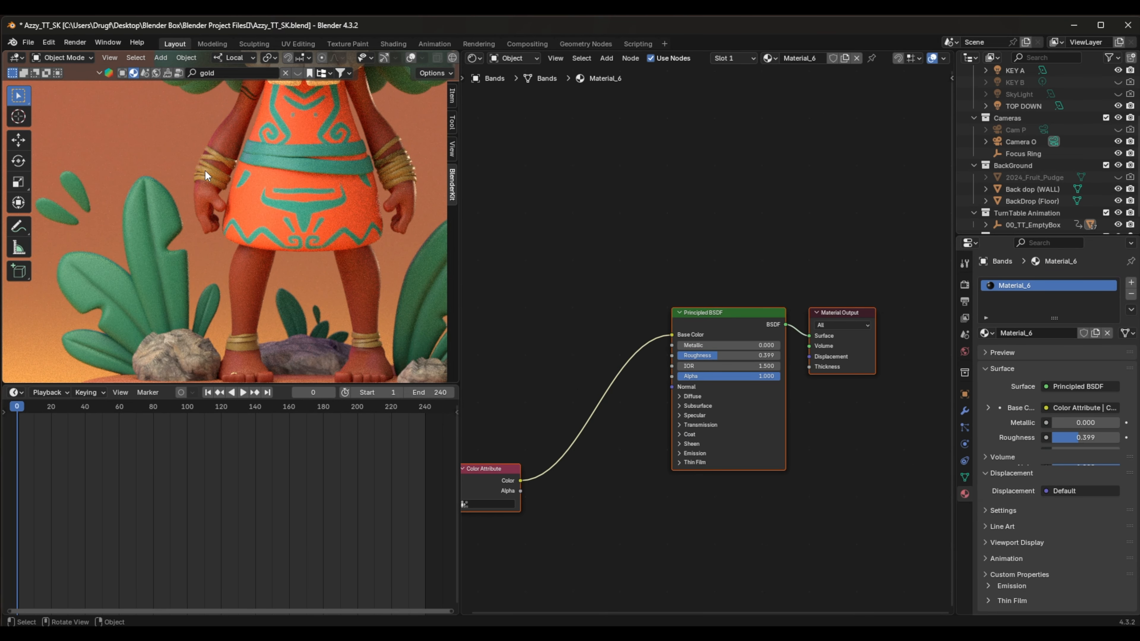
{"action": "left_click_drag", "start_coordinate": [721, 356], "coordinate": [736, 356]}
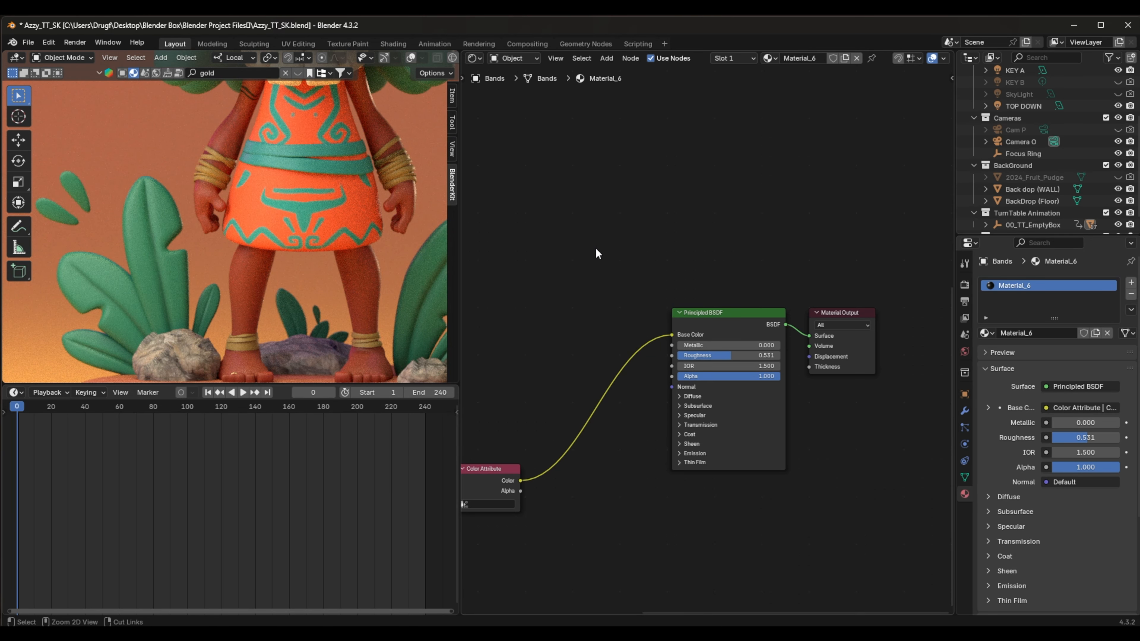
Add an Ambient Occlusion node above the Principled BSDF in the wrist bands' material.
{"action": "scroll", "coordinate": [594, 249], "scroll_direction": "down", "scroll_amount": 2}
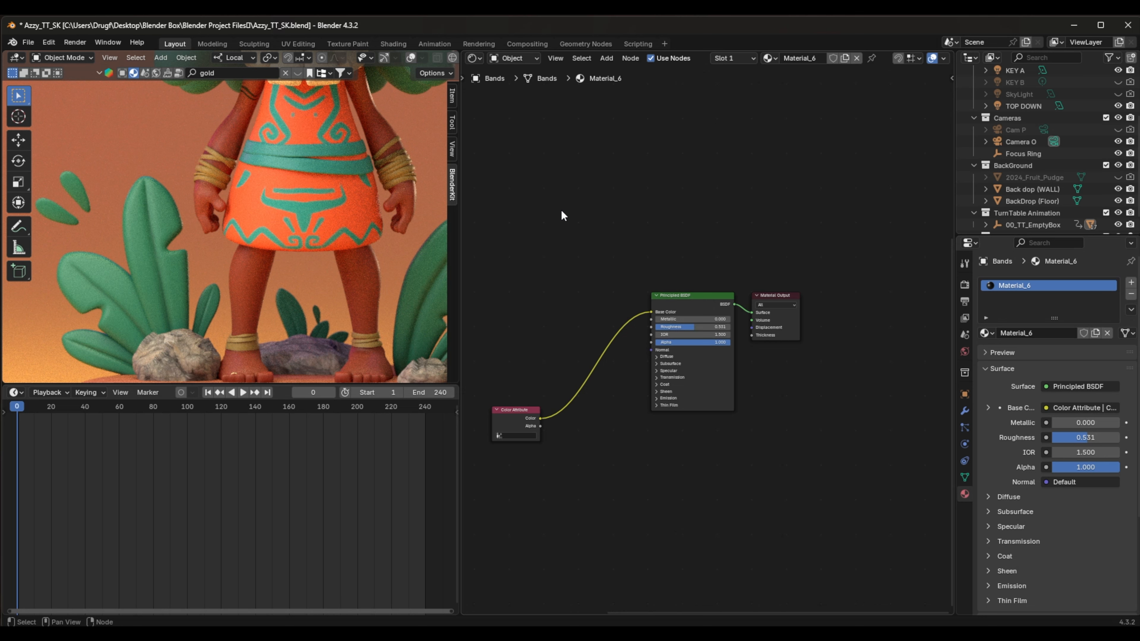
{"action": "key", "text": "shift+a"}
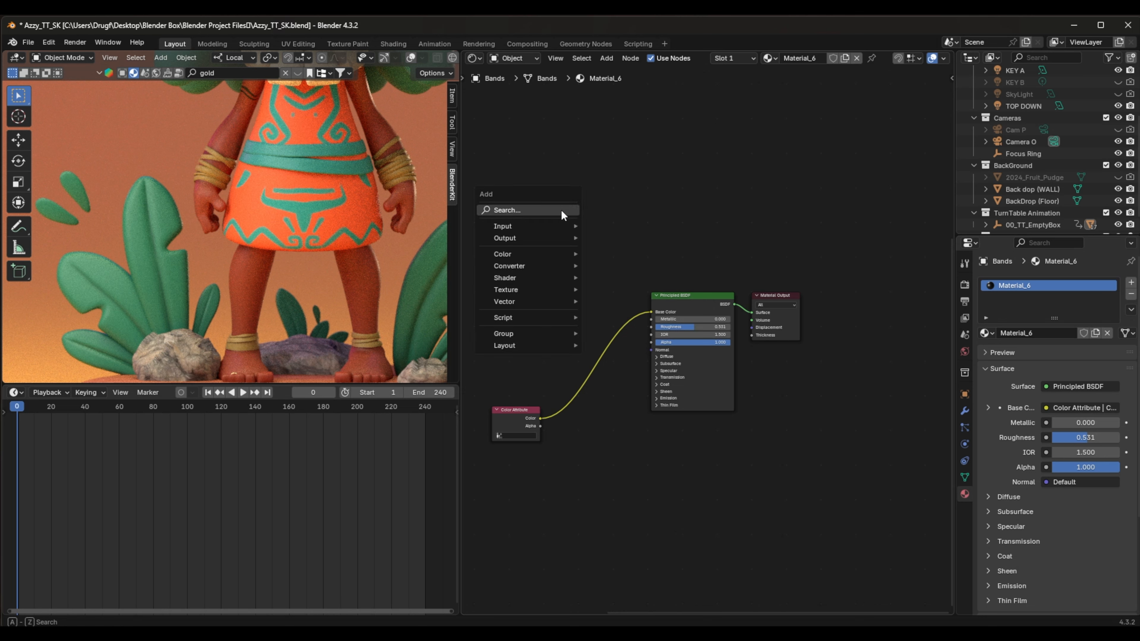
{"action": "type", "text": "ao"}
{"action": "key", "text": "Return"}
{"action": "left_click", "coordinate": [561, 211]}
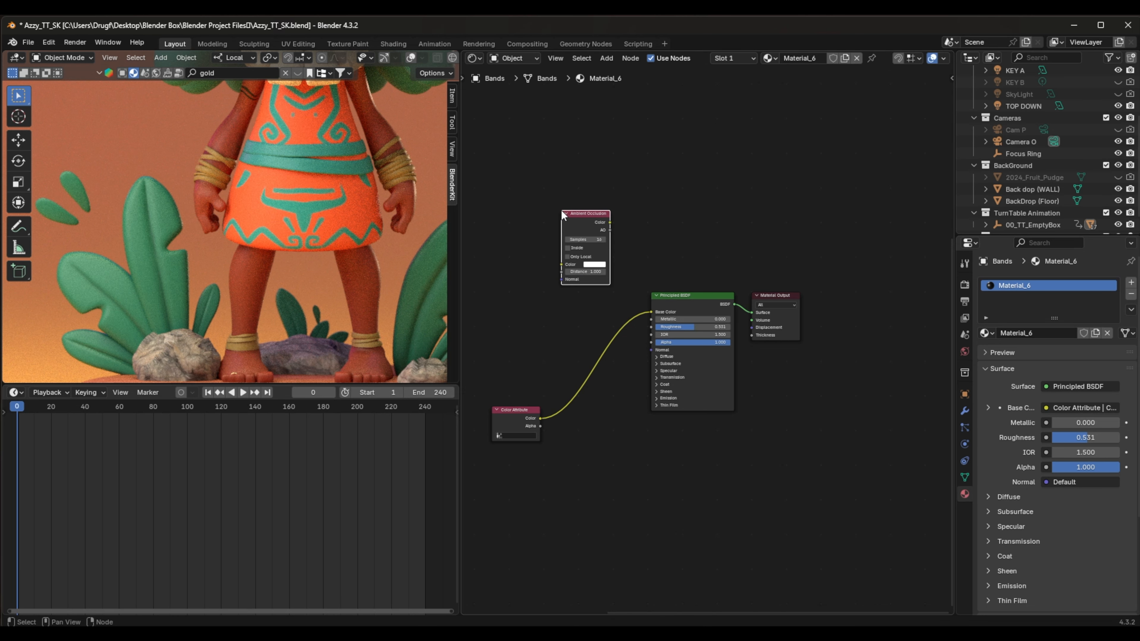
{"action": "key", "text": "shift"}
Add a Color Ramp driven by the Ambient Occlusion color and reverse its stops, with the white stop at about 0.25 before black.
{"action": "key", "text": "shift+a"}
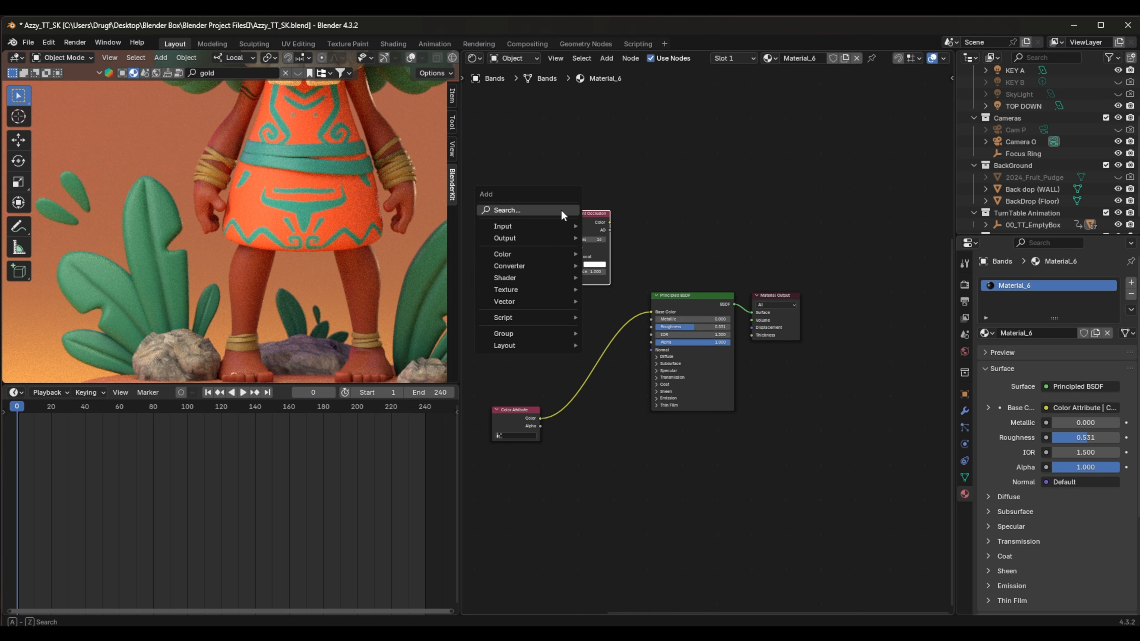
{"action": "type", "text": "color ramp"}
{"action": "key", "text": "Return"}
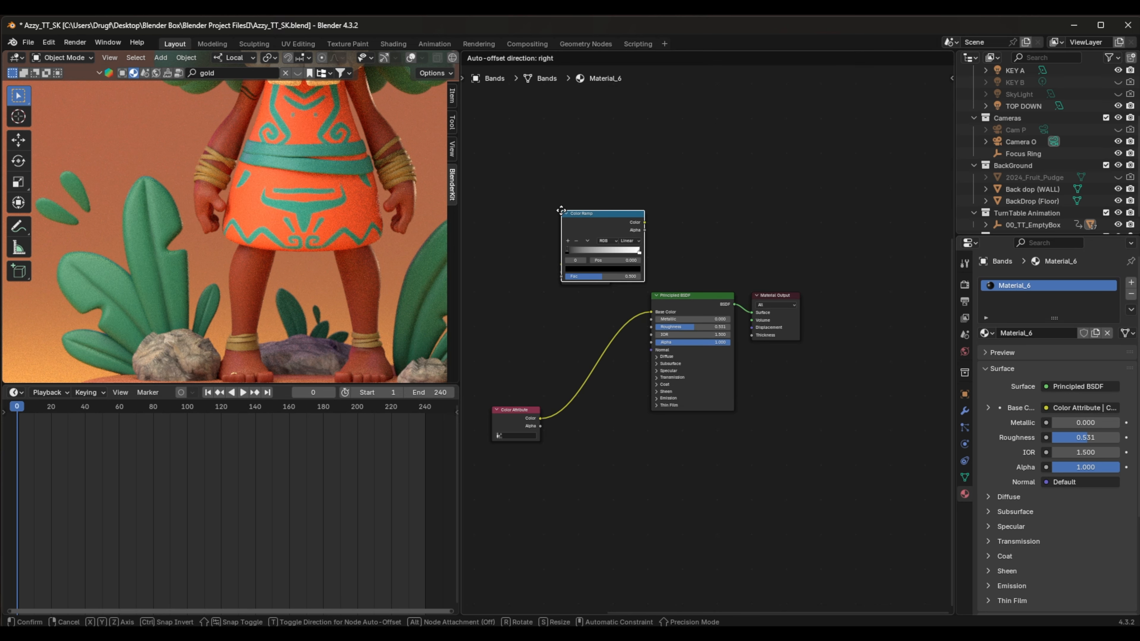
{"action": "left_click", "coordinate": [622, 211]}
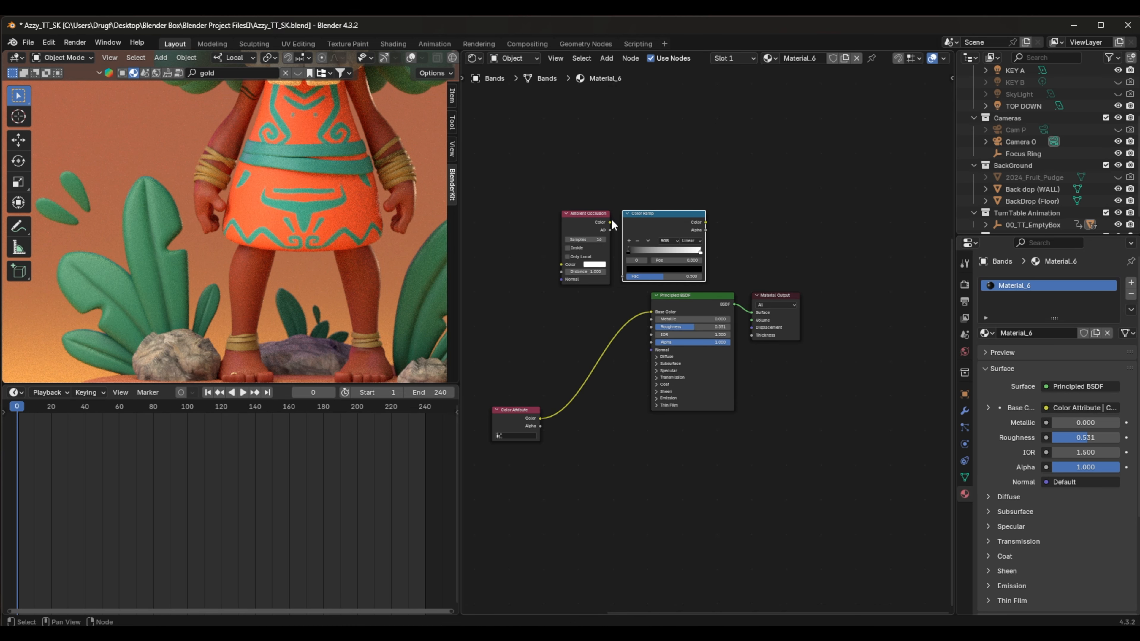
{"action": "left_click_drag", "start_coordinate": [611, 222], "coordinate": [623, 271]}
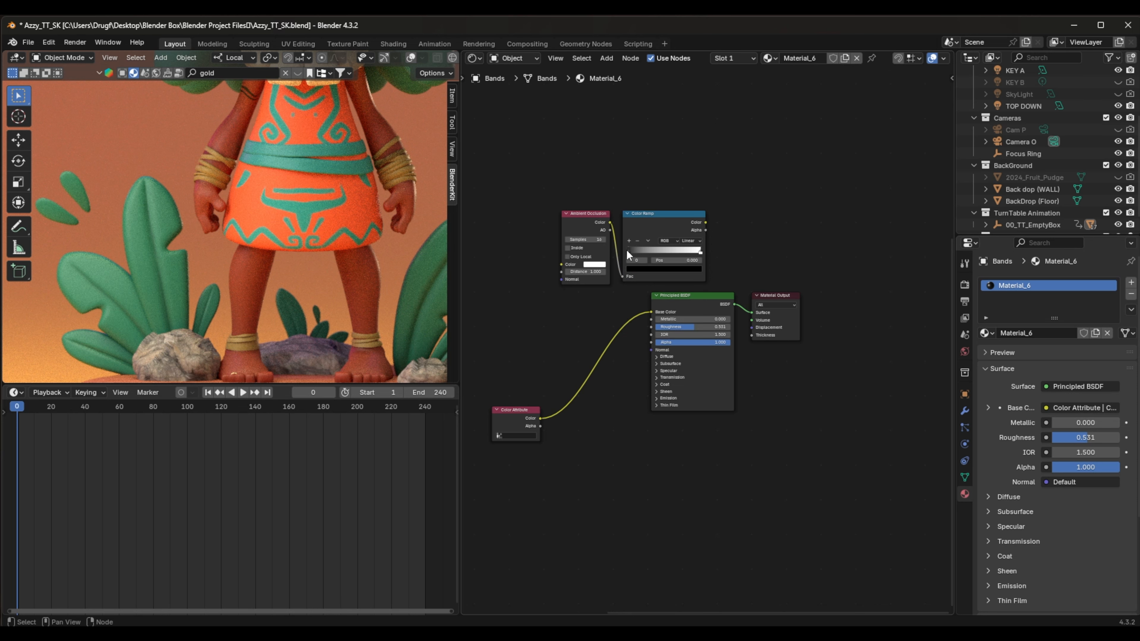
{"action": "left_click_drag", "start_coordinate": [700, 252], "coordinate": [645, 251]}
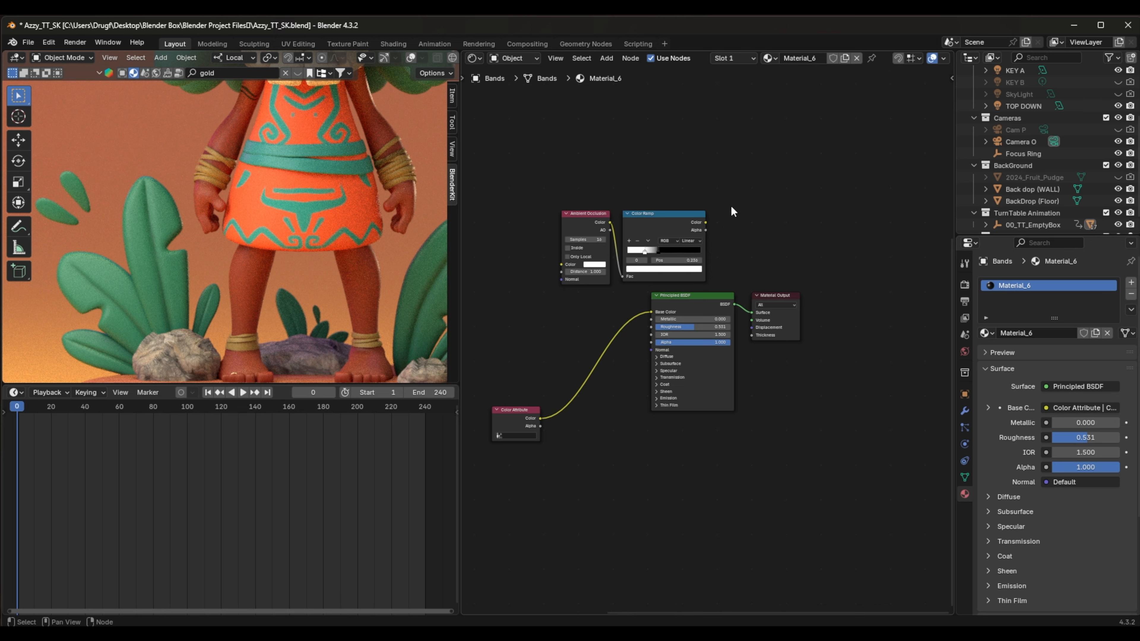
Add a Mix Shader beside the Color Ramp and a Diffuse BSDF beside the Ambient Occlusion node.
{"action": "key", "text": "shift+a"}
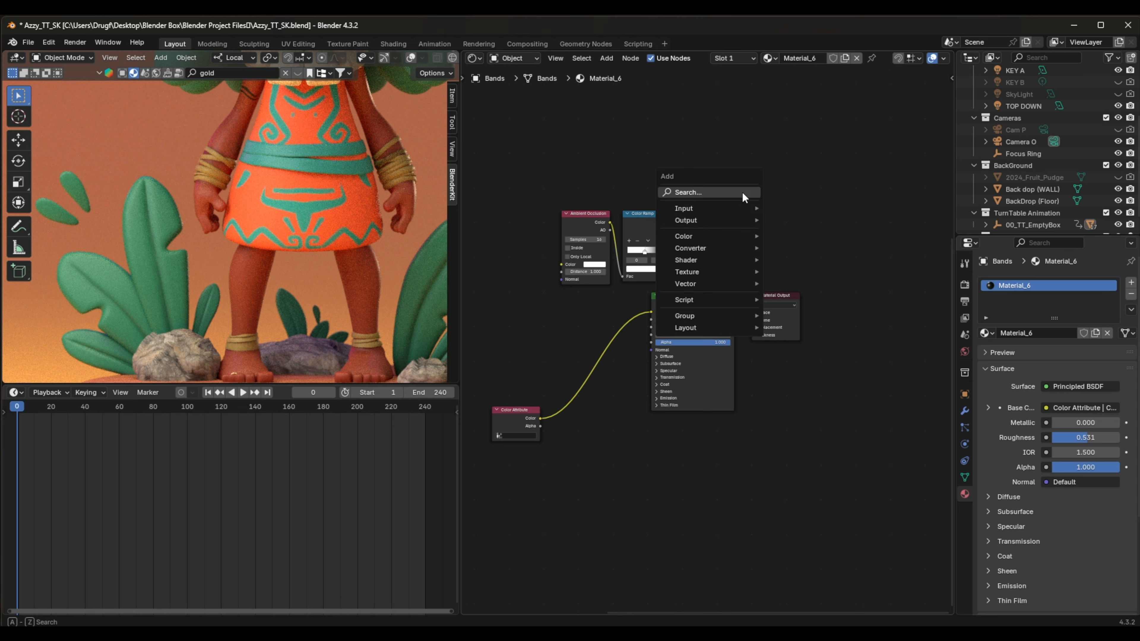
{"action": "type", "text": "m"}
{"action": "key", "text": "Return"}
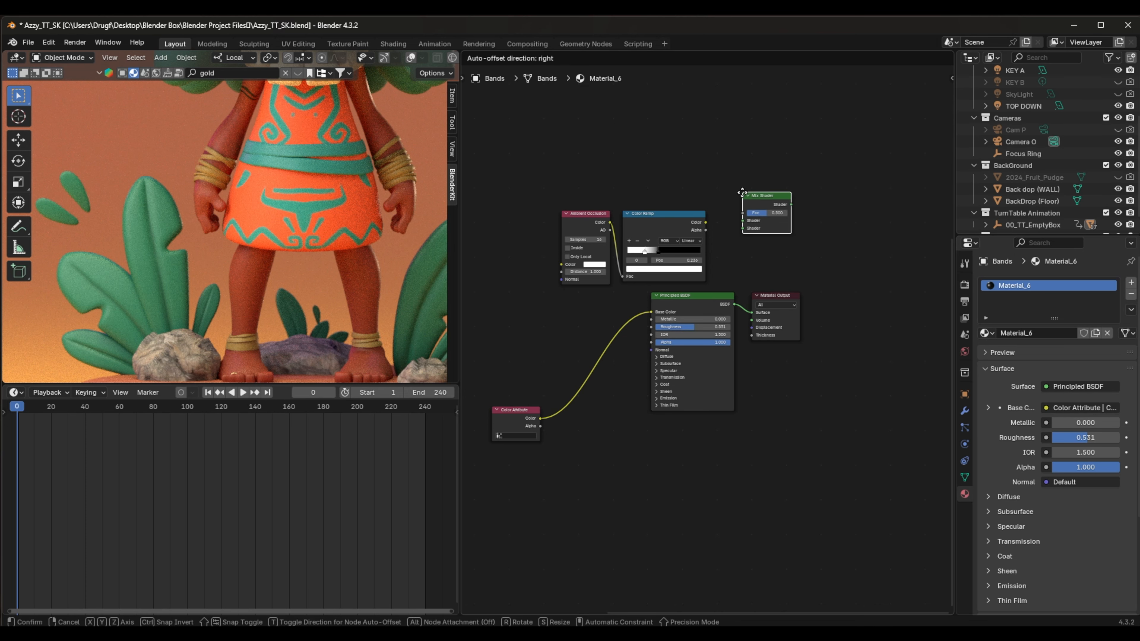
{"action": "left_click", "coordinate": [739, 195]}
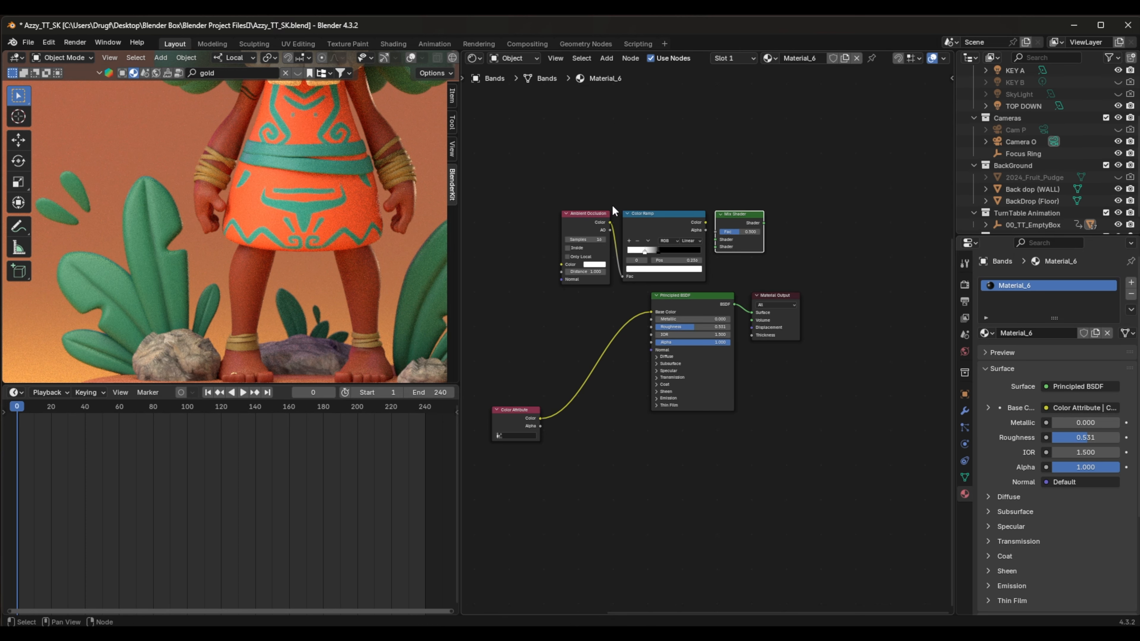
{"action": "key", "text": "shift+a"}
{"action": "type", "text": "d"}
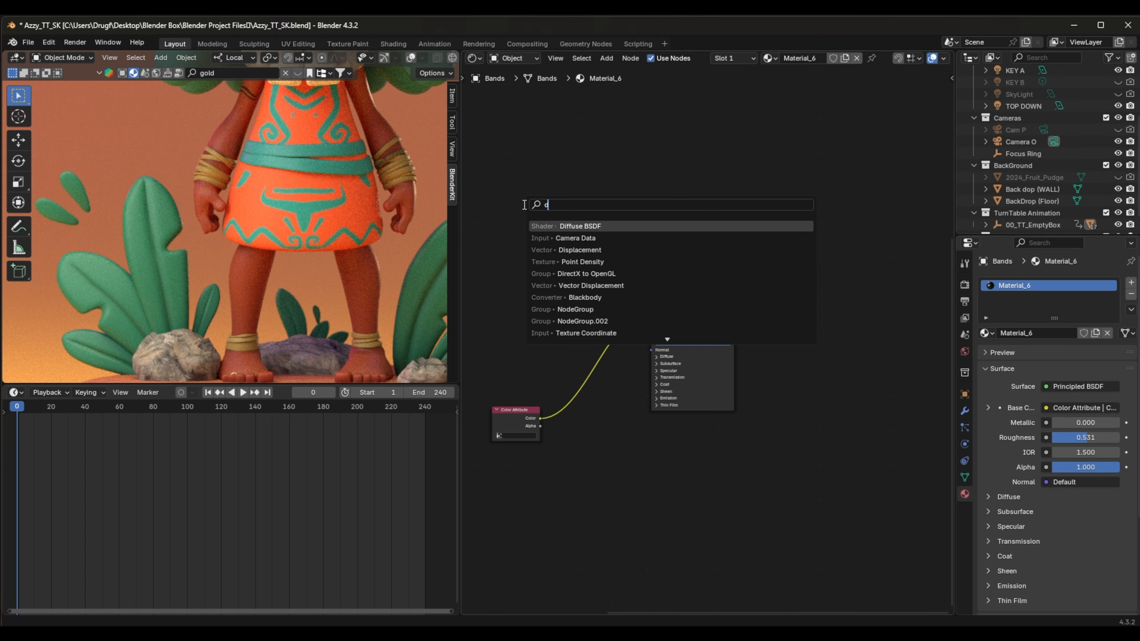
{"action": "key", "text": "Return"}
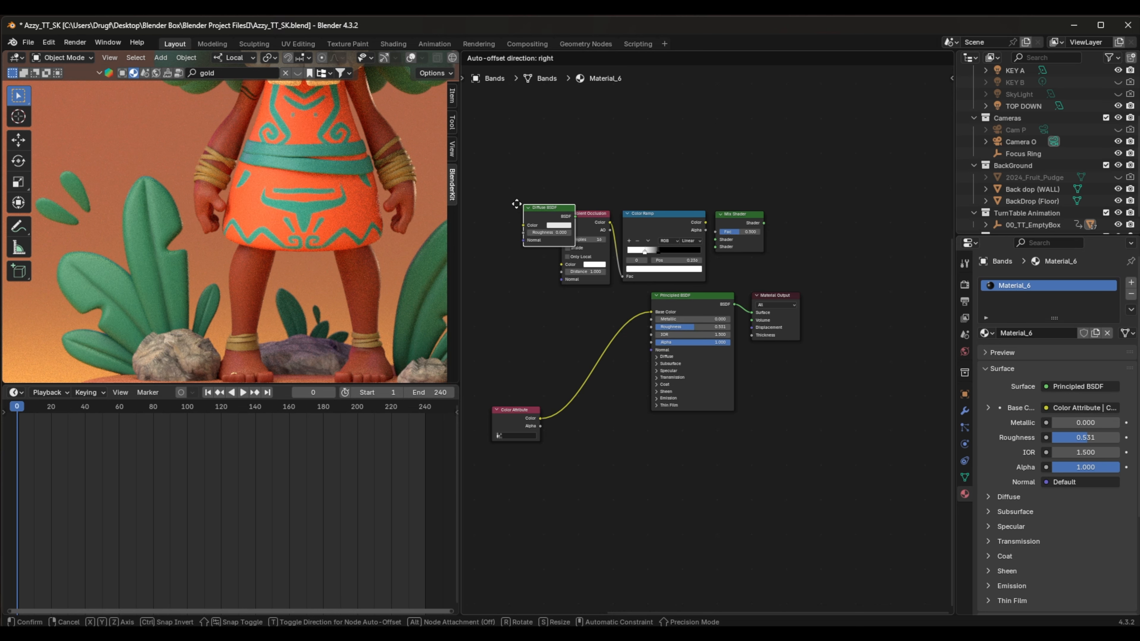
{"action": "left_click", "coordinate": [496, 210]}
Insert the new Mix Shader between the wrist bands' Principled BSDF and Material Output.
{"action": "left_click_drag", "start_coordinate": [490, 177], "coordinate": [765, 254]}
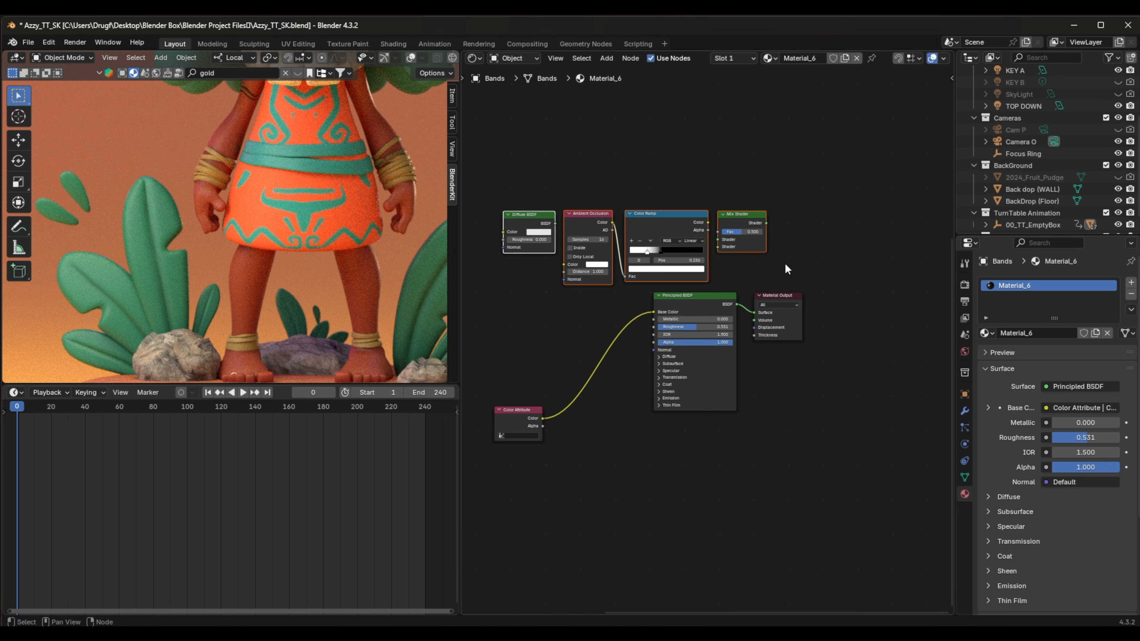
{"action": "left_click", "coordinate": [770, 175]}
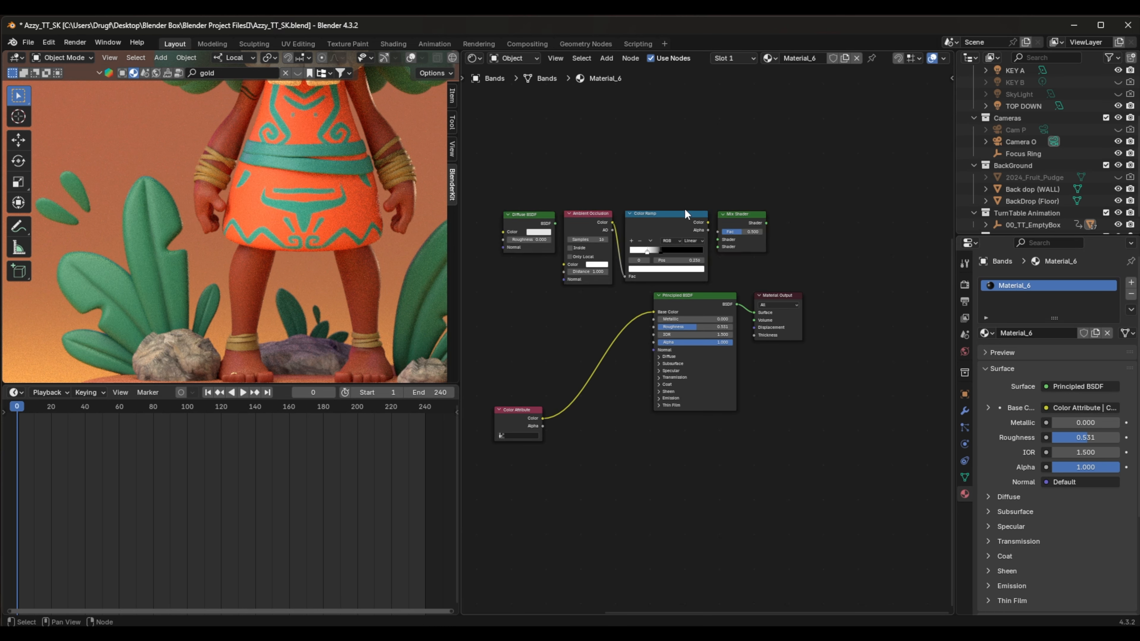
{"action": "left_click_drag", "start_coordinate": [503, 188], "coordinate": [765, 258]}
{"action": "left_click", "coordinate": [739, 218]}
{"action": "left_click_drag", "start_coordinate": [738, 217], "coordinate": [771, 295]}
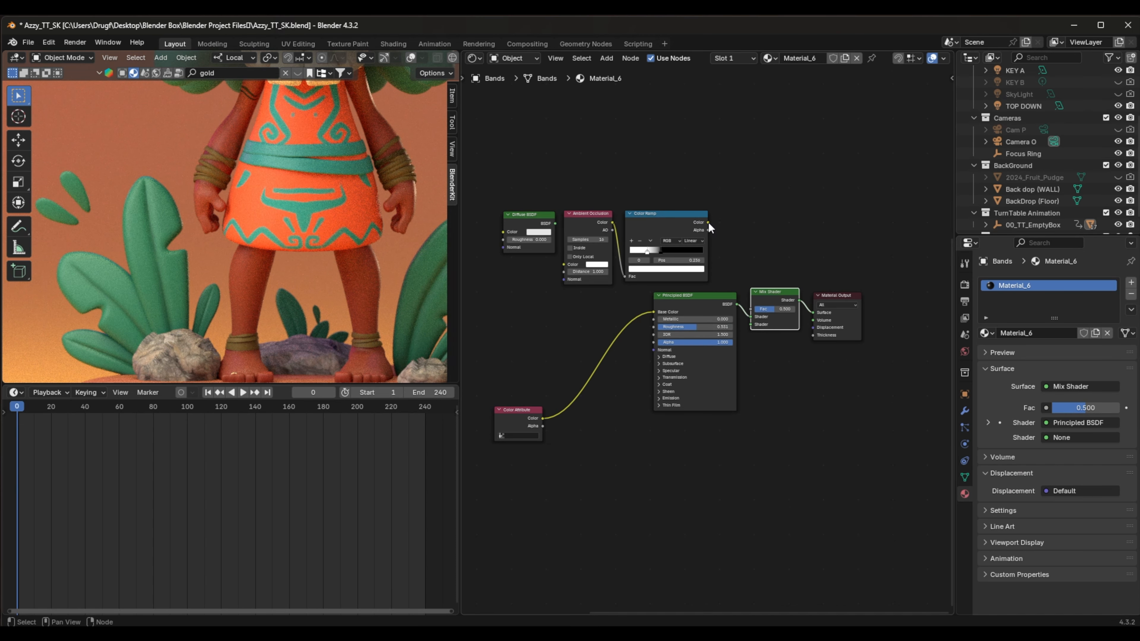
Drive the wrist bands' Mix Shader factor with the Color Ramp, widen the ramp's fade to black at 0.427, and mix in the Diffuse BSDF.
{"action": "left_click_drag", "start_coordinate": [708, 222], "coordinate": [749, 307]}
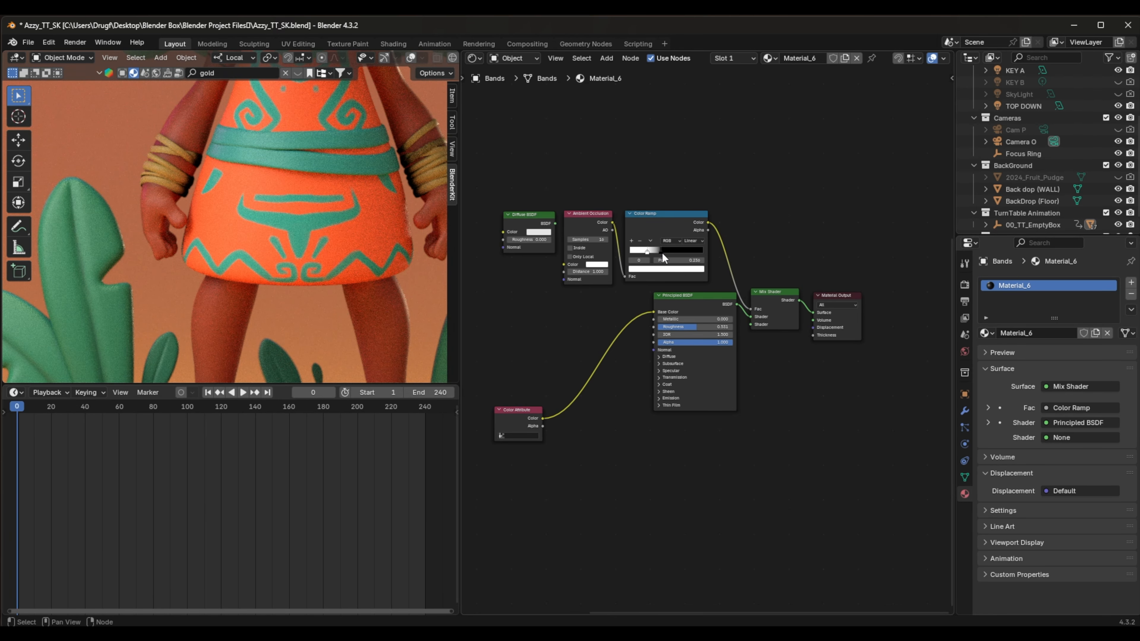
{"action": "mouse_move", "coordinate": [662, 253]}
{"action": "left_mouse_down"}
{"action": "mouse_move", "coordinate": [683, 252]}
{"action": "mouse_move", "coordinate": [619, 257]}
{"action": "mouse_move", "coordinate": [694, 249]}
{"action": "mouse_move", "coordinate": [661, 249]}
{"action": "left_mouse_up"}
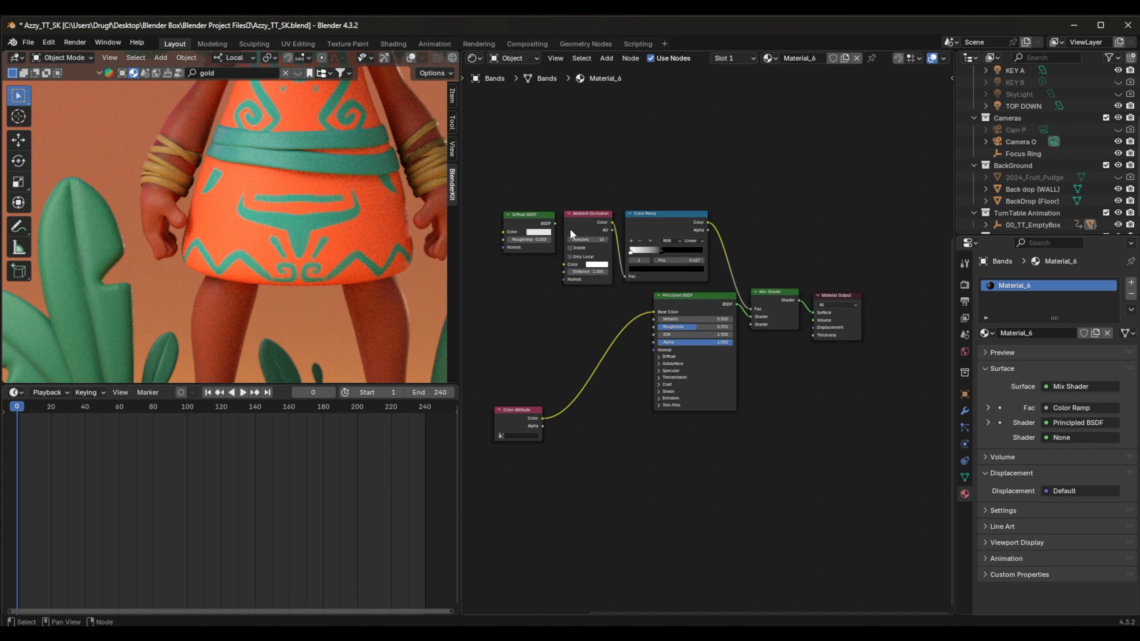
{"action": "left_click_drag", "start_coordinate": [555, 223], "coordinate": [751, 324]}
Set the wrist bands' Diffuse BSDF color to a saturated dark red and check it in the camera view.
{"action": "left_click", "coordinate": [538, 232]}
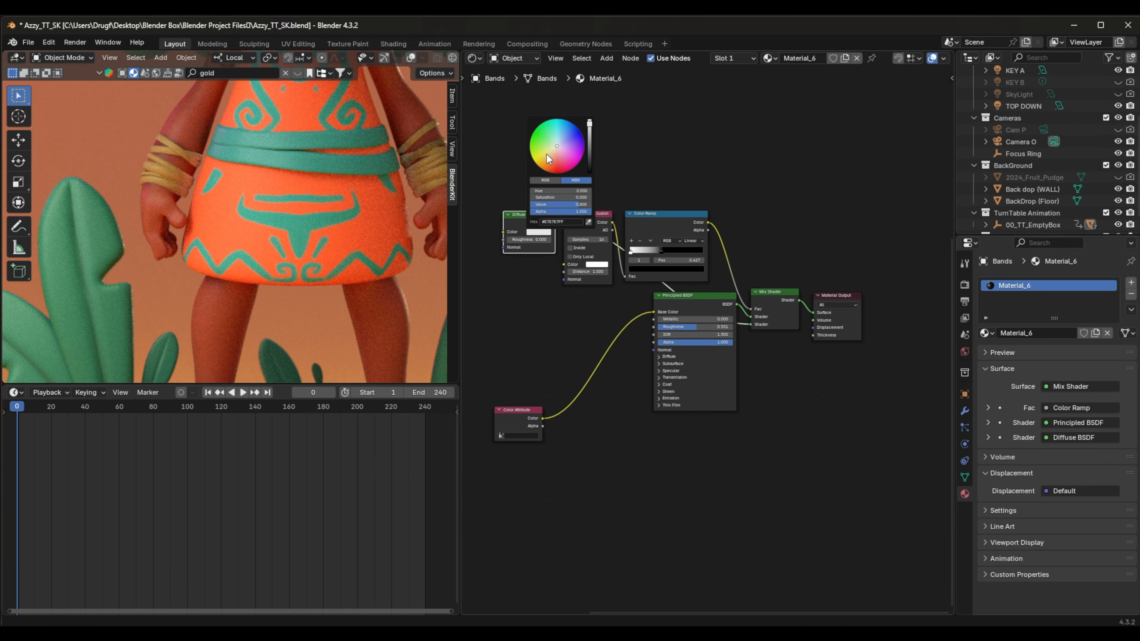
{"action": "left_click_drag", "start_coordinate": [546, 154], "coordinate": [551, 170]}
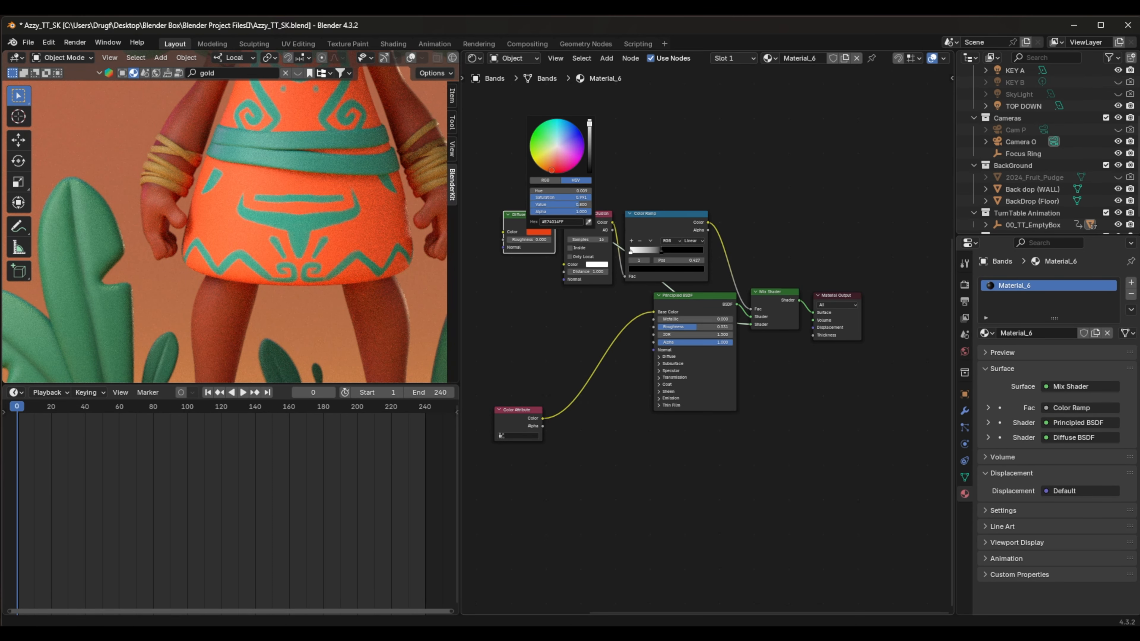
{"action": "left_click_drag", "start_coordinate": [590, 125], "coordinate": [590, 149]}
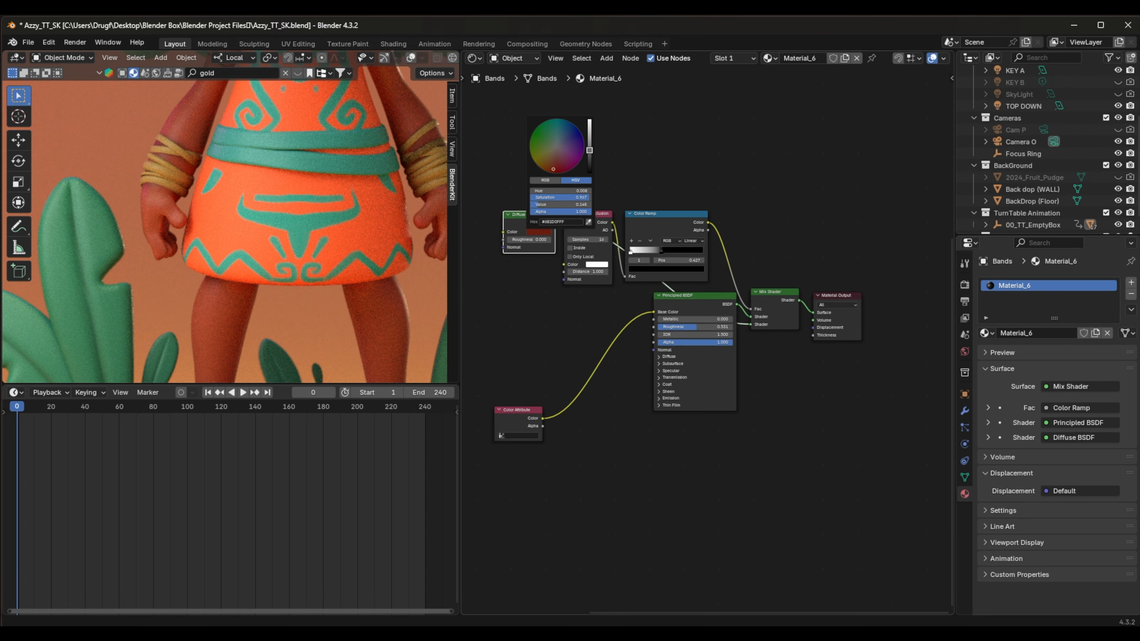
{"action": "scroll", "coordinate": [308, 273], "scroll_direction": "down", "scroll_amount": 5}
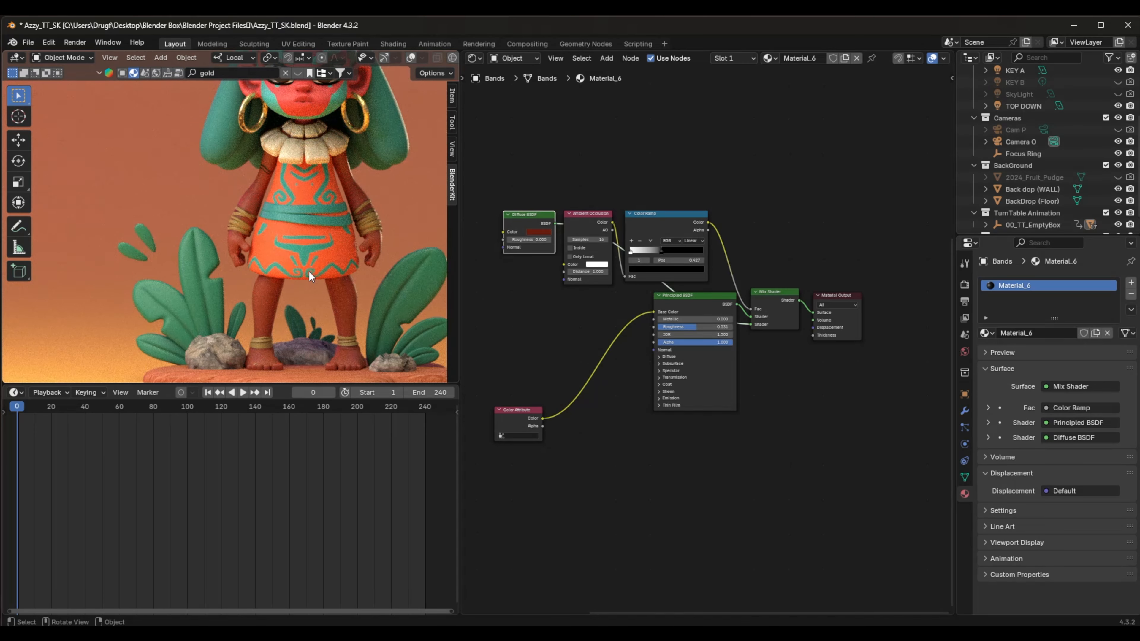
{"action": "scroll", "coordinate": [308, 276], "scroll_direction": "down", "scroll_amount": 3}
{"action": "middle_click_drag", "start_coordinate": [312, 324], "coordinate": [308, 246]}
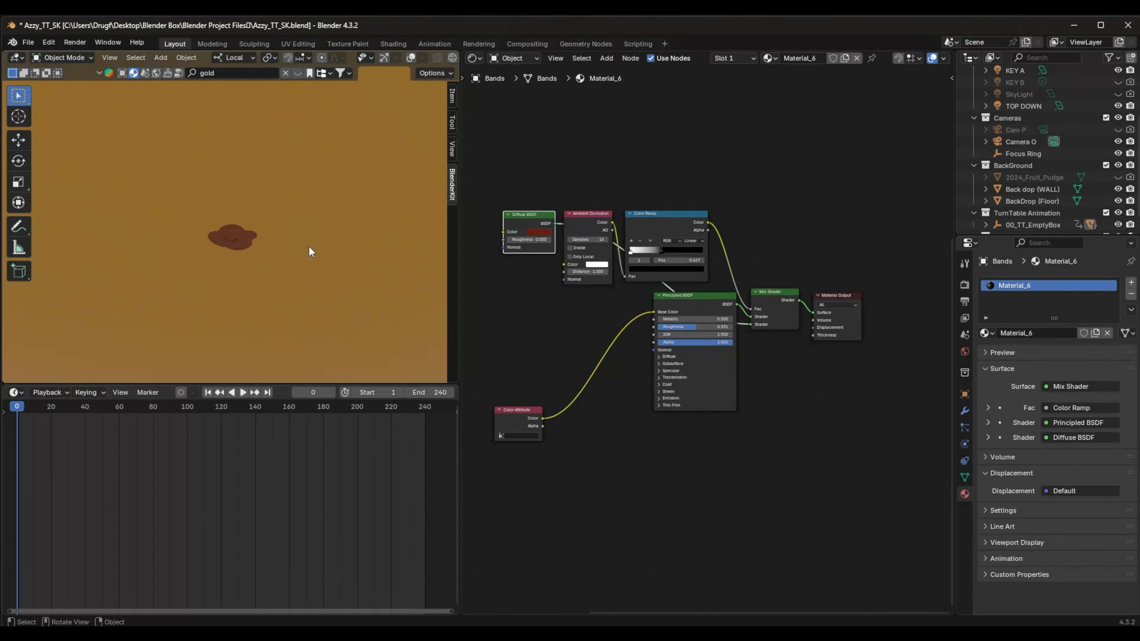
{"action": "key", "text": "KP_0"}
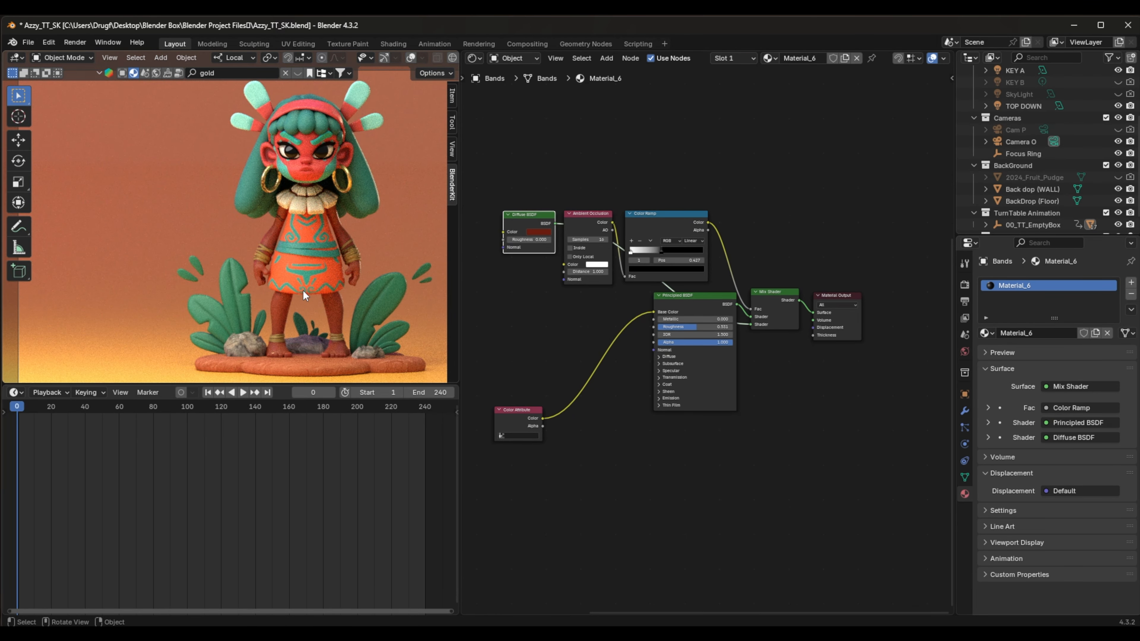
Replace the unconnected Ambient Occlusion node in the ground base's Clay material with the copied Diffuse BSDF, Ambient Occlusion, Color Ramp and Mix Shader nodes.
{"action": "middle_click_drag", "start_coordinate": [303, 290], "coordinate": [306, 234], "text": "shift"}
{"action": "scroll", "coordinate": [298, 230], "scroll_direction": "up", "scroll_amount": 2}
{"action": "left_click", "coordinate": [311, 296]}
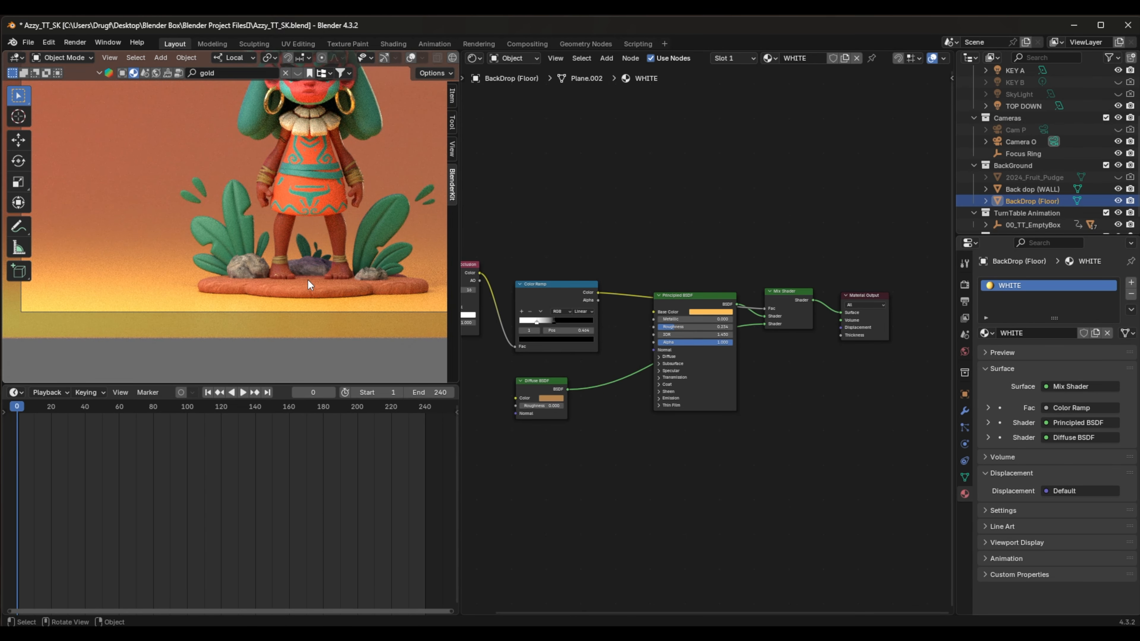
{"action": "left_click", "coordinate": [308, 284]}
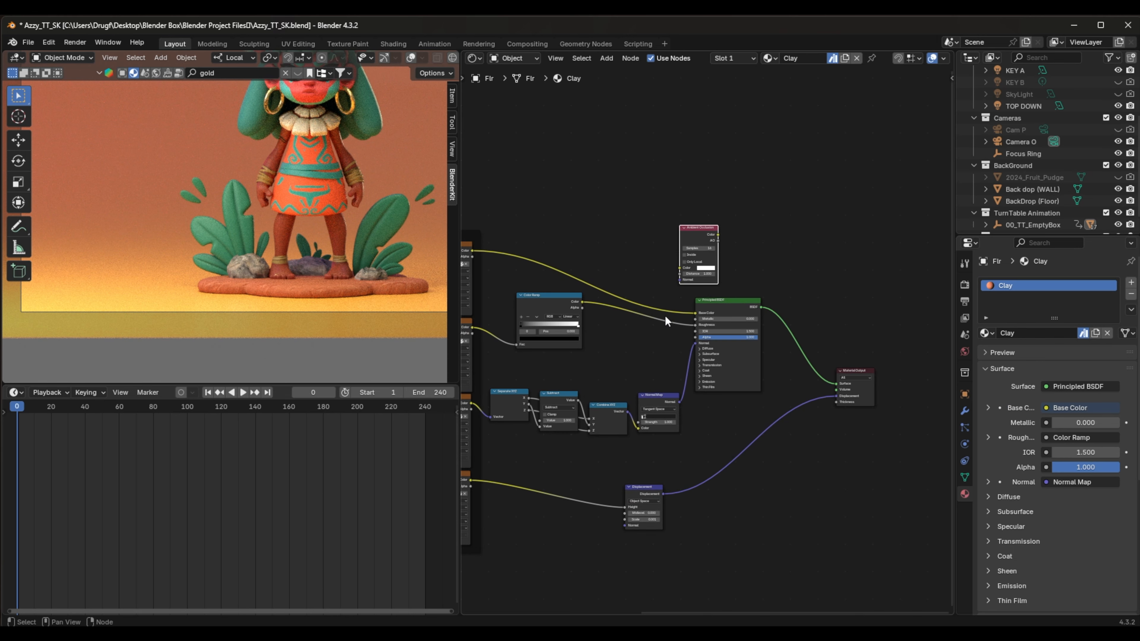
{"action": "scroll", "coordinate": [664, 285], "scroll_direction": "up", "scroll_amount": 3}
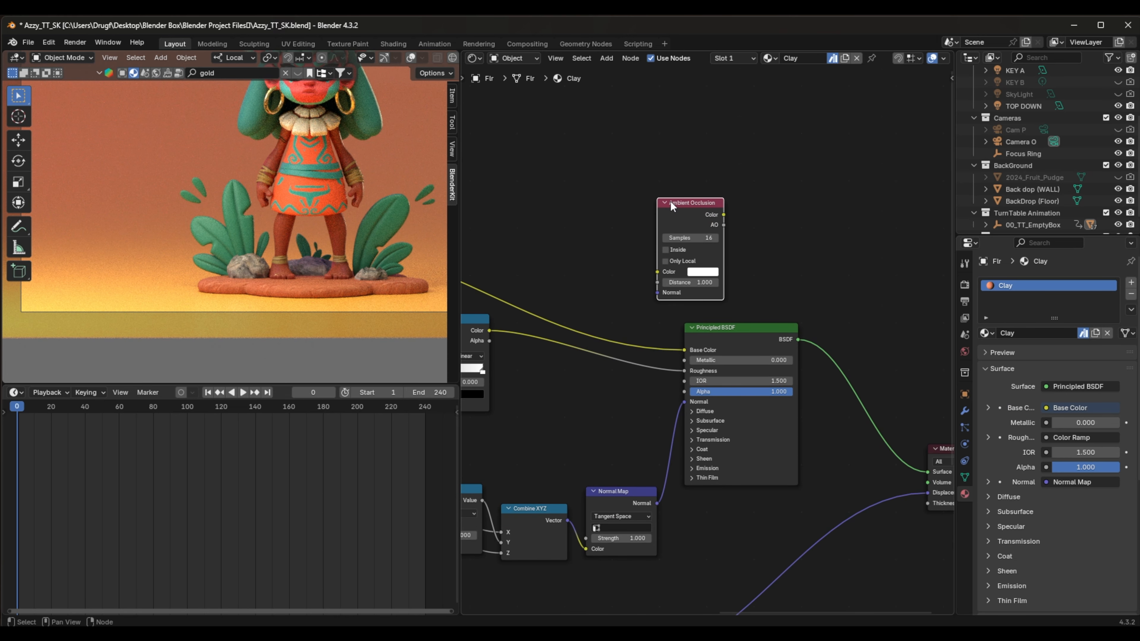
{"action": "key", "text": "x"}
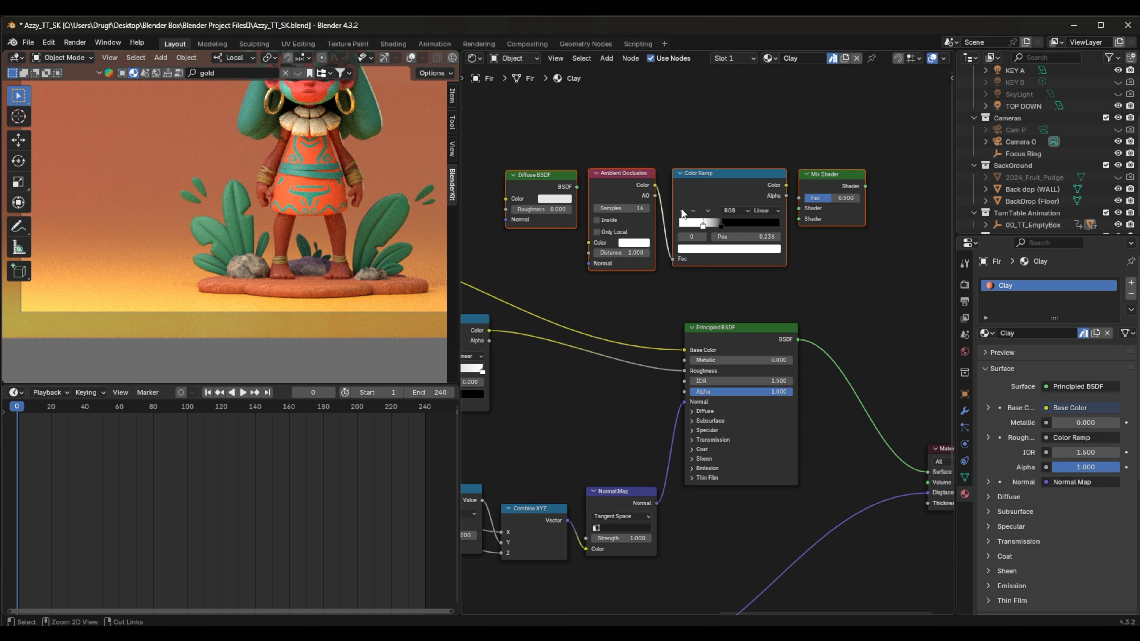
{"action": "key", "text": "ctrl+z"}
Mix the Diffuse BSDF into the Clay surface through the Mix Shader, driven by the Color Ramp with its white stop at 0.
{"action": "left_click_drag", "start_coordinate": [807, 171], "coordinate": [852, 393]}
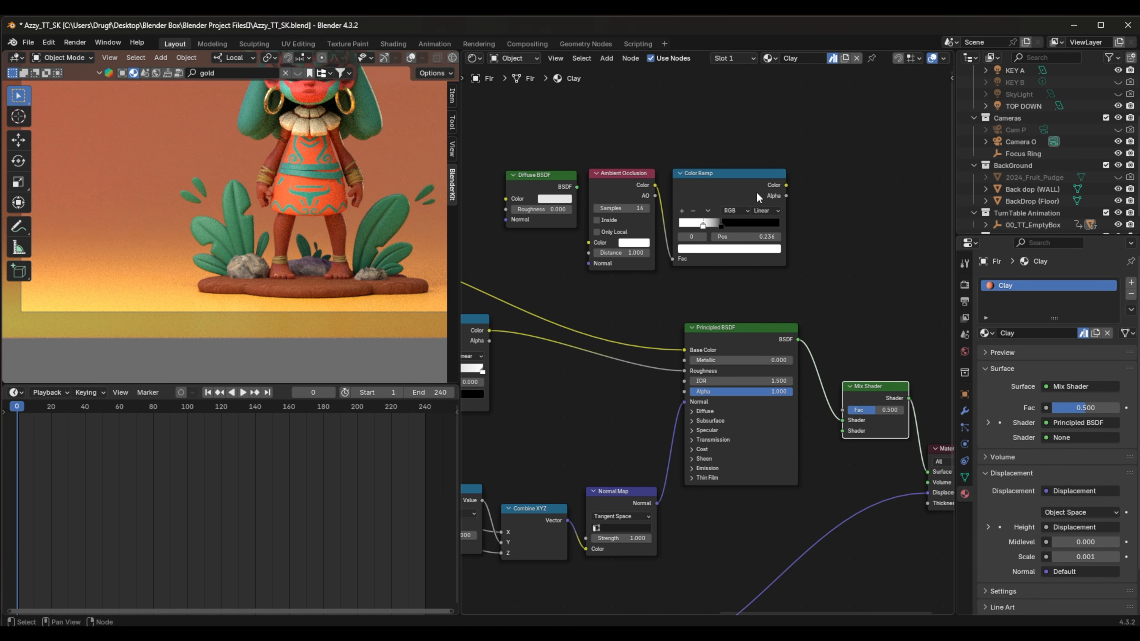
{"action": "left_click_drag", "start_coordinate": [786, 185], "coordinate": [839, 406]}
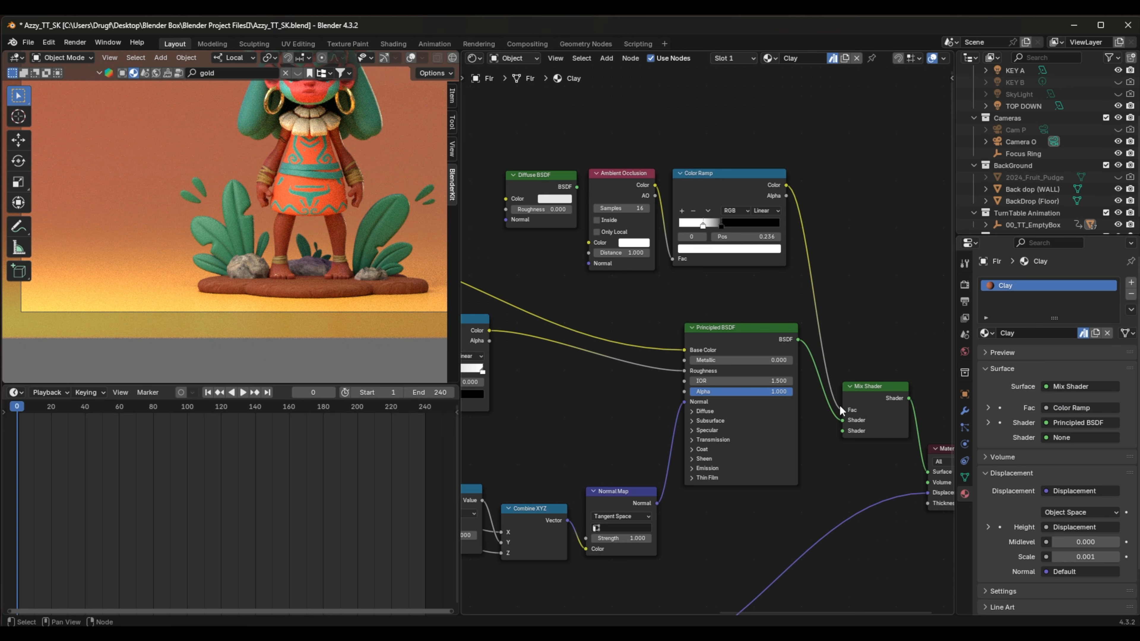
{"action": "scroll", "coordinate": [382, 270], "scroll_direction": "up", "scroll_amount": 3}
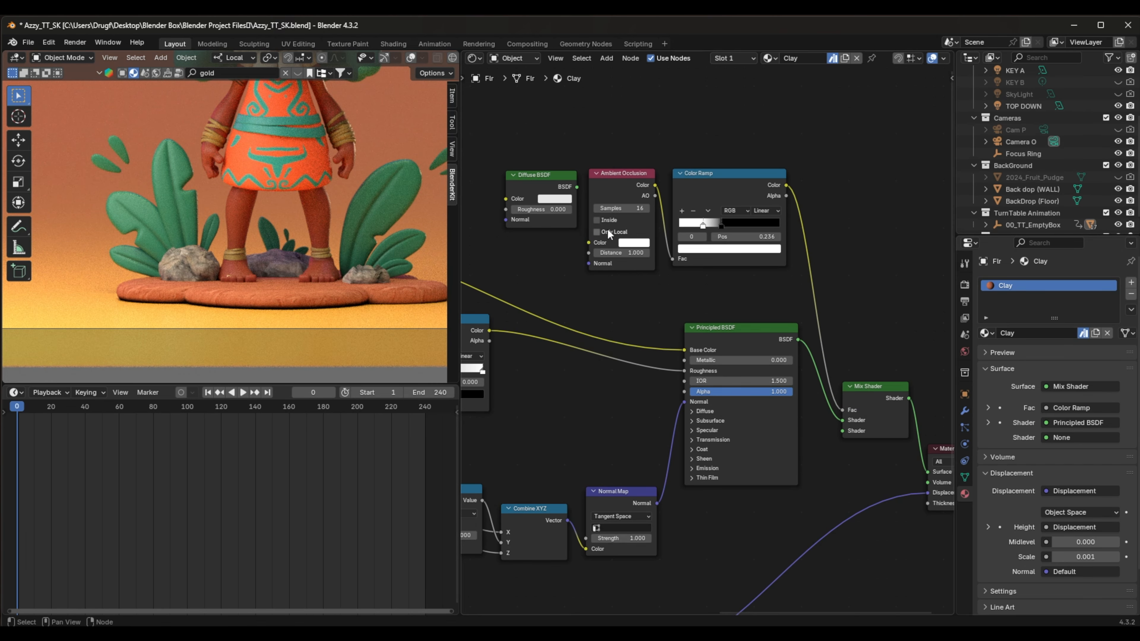
{"action": "left_click_drag", "start_coordinate": [722, 223], "coordinate": [646, 226]}
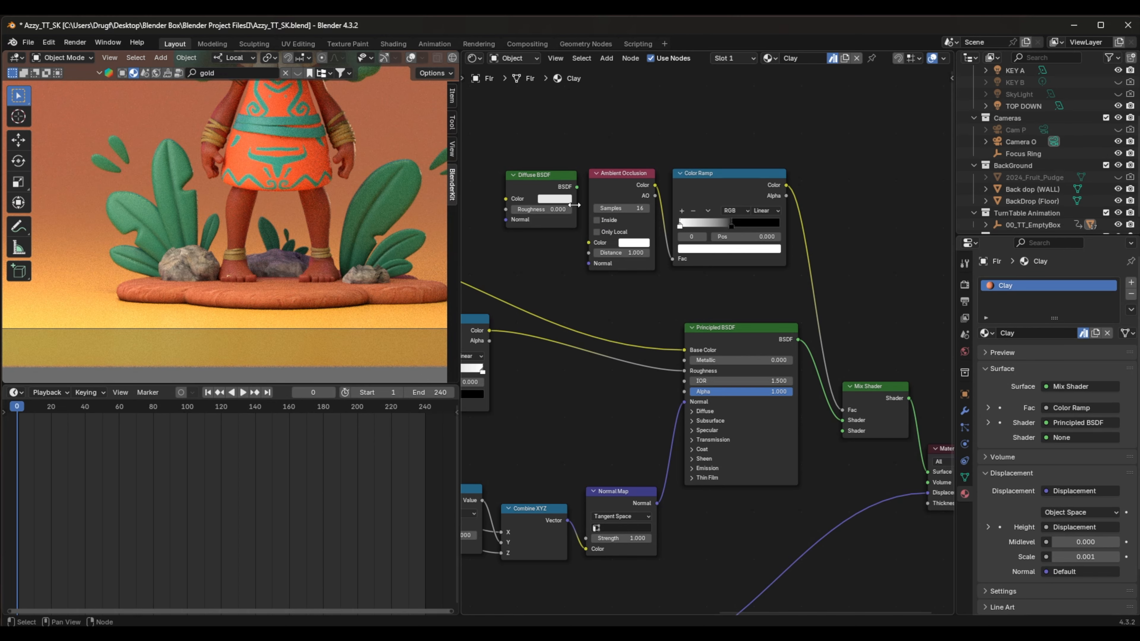
{"action": "left_click_drag", "start_coordinate": [576, 187], "coordinate": [842, 431]}
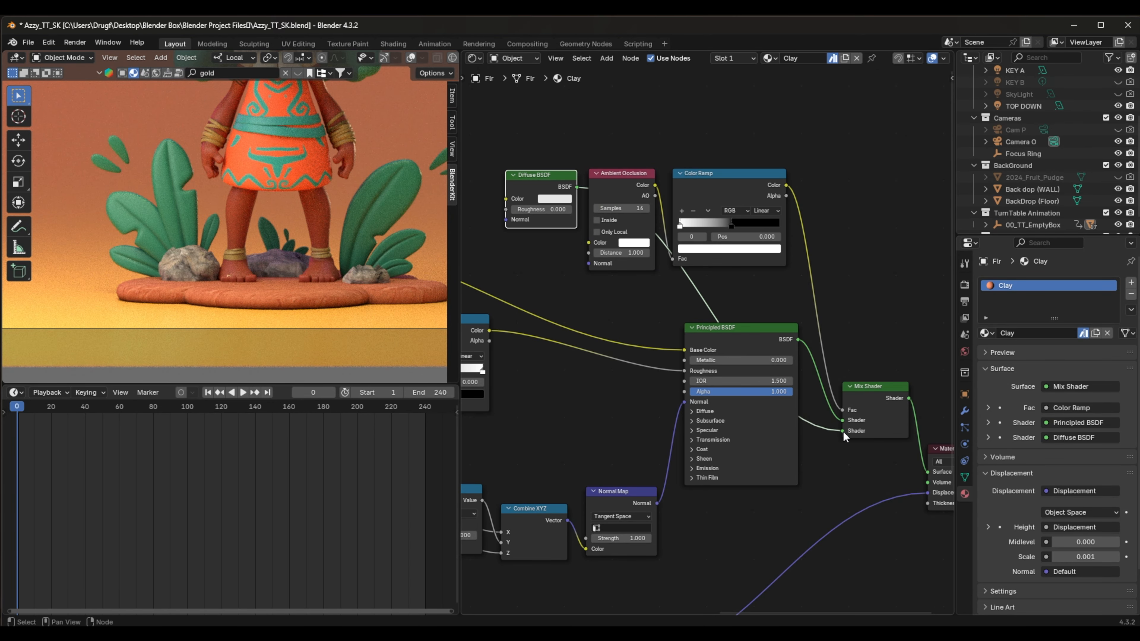
Set the Clay material's Diffuse BSDF color to a dark orange-red, #BA3F15.
{"action": "left_click", "coordinate": [552, 199]}
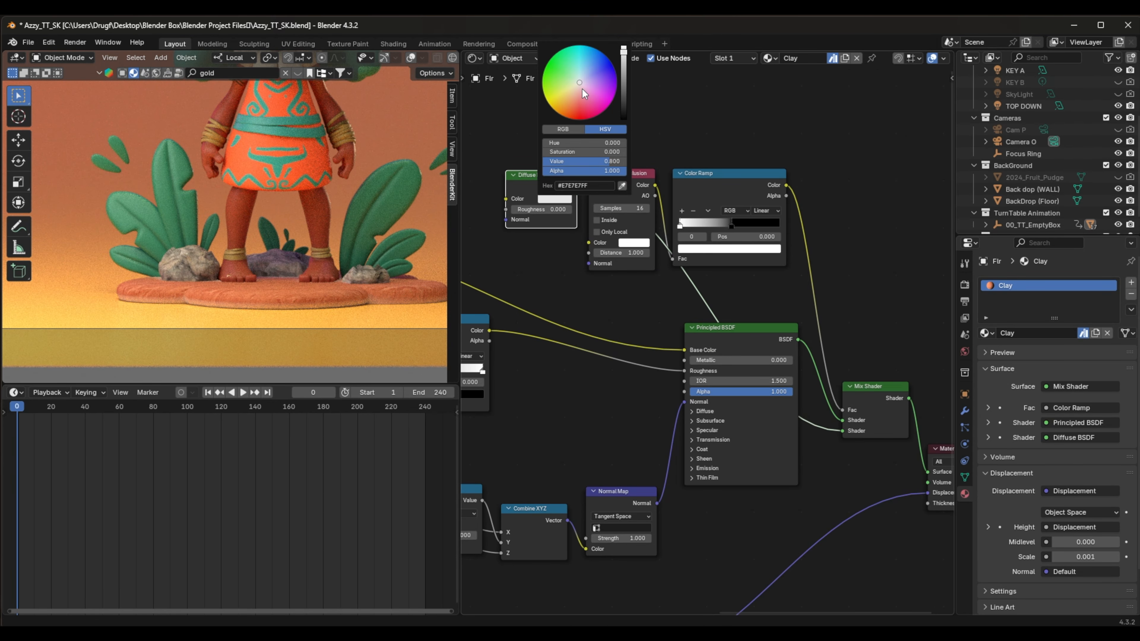
{"action": "left_click_drag", "start_coordinate": [582, 92], "coordinate": [569, 115]}
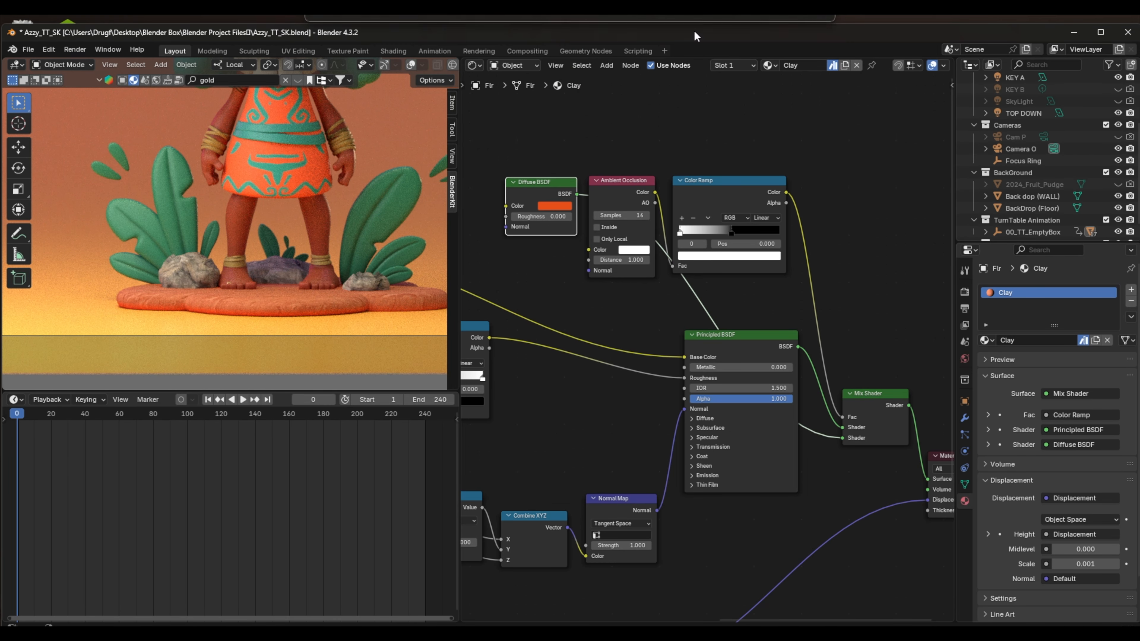
{"action": "left_click", "coordinate": [556, 205]}
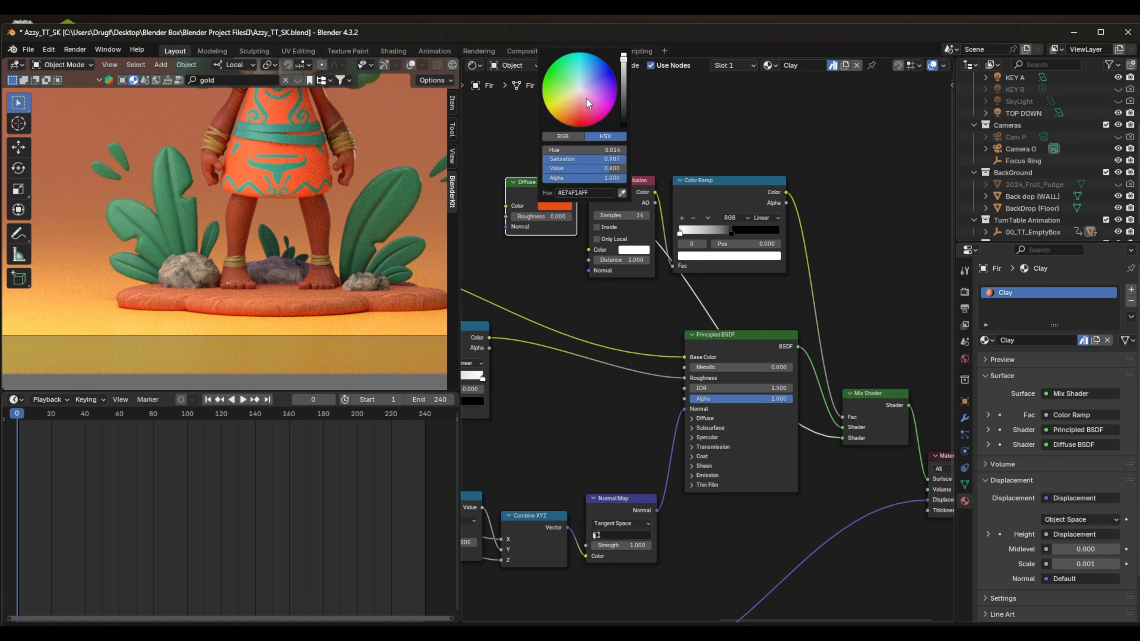
{"action": "left_click_drag", "start_coordinate": [626, 65], "coordinate": [624, 72]}
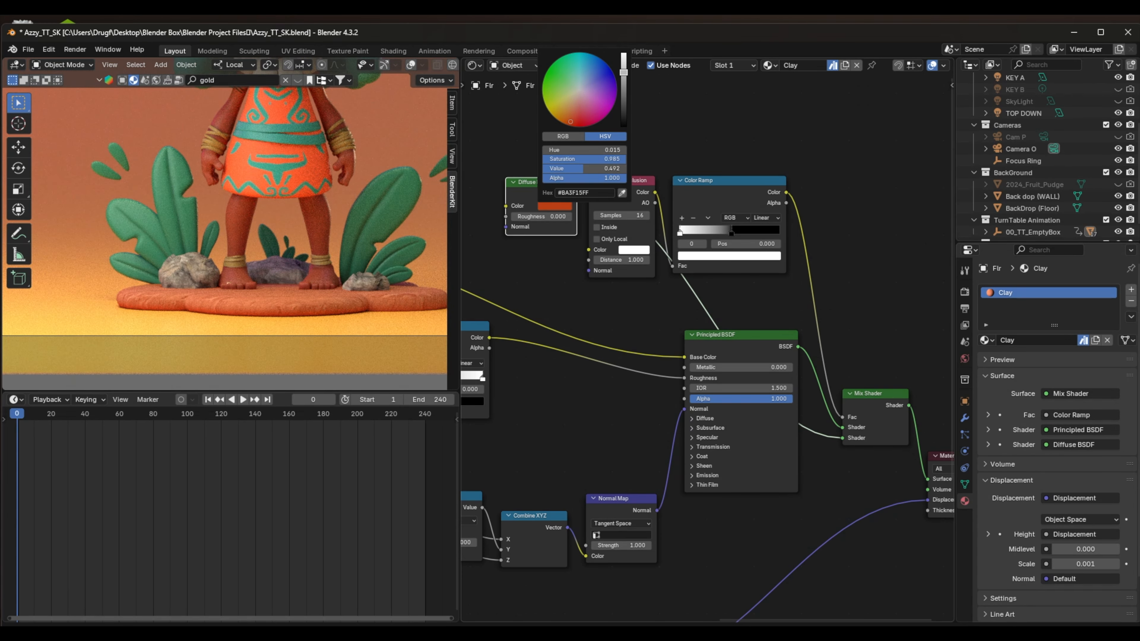
Paste the copied ambient-occlusion shading nodes above the Principled BSDF in the leaves material.
{"action": "left_click", "coordinate": [190, 223]}
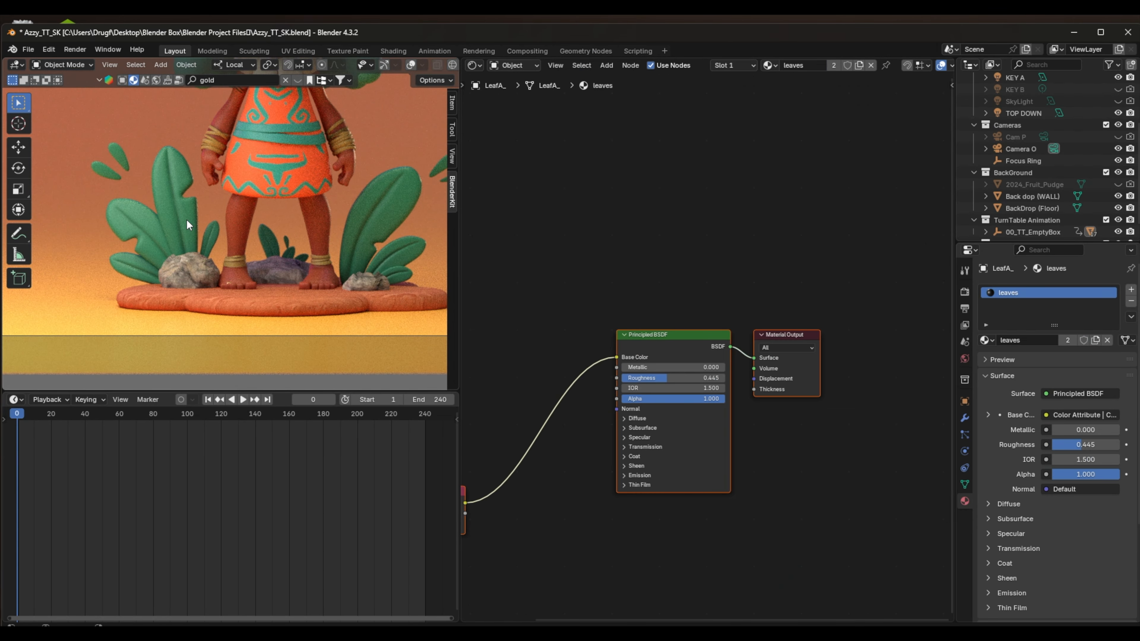
{"action": "left_click", "coordinate": [628, 324]}
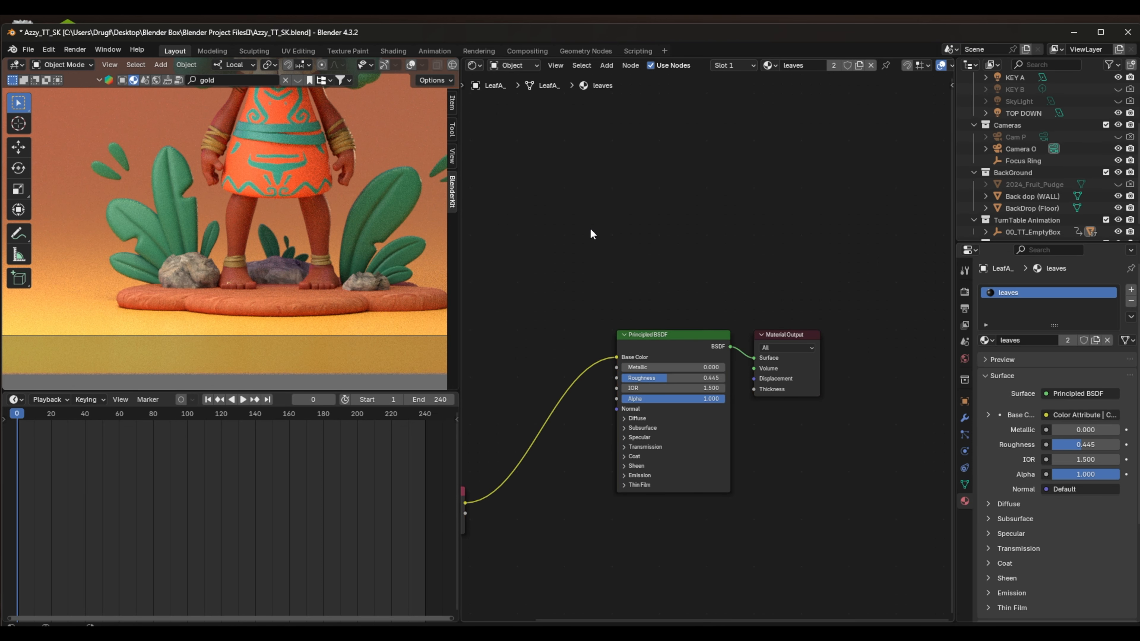
{"action": "key", "text": "ctrl+v"}
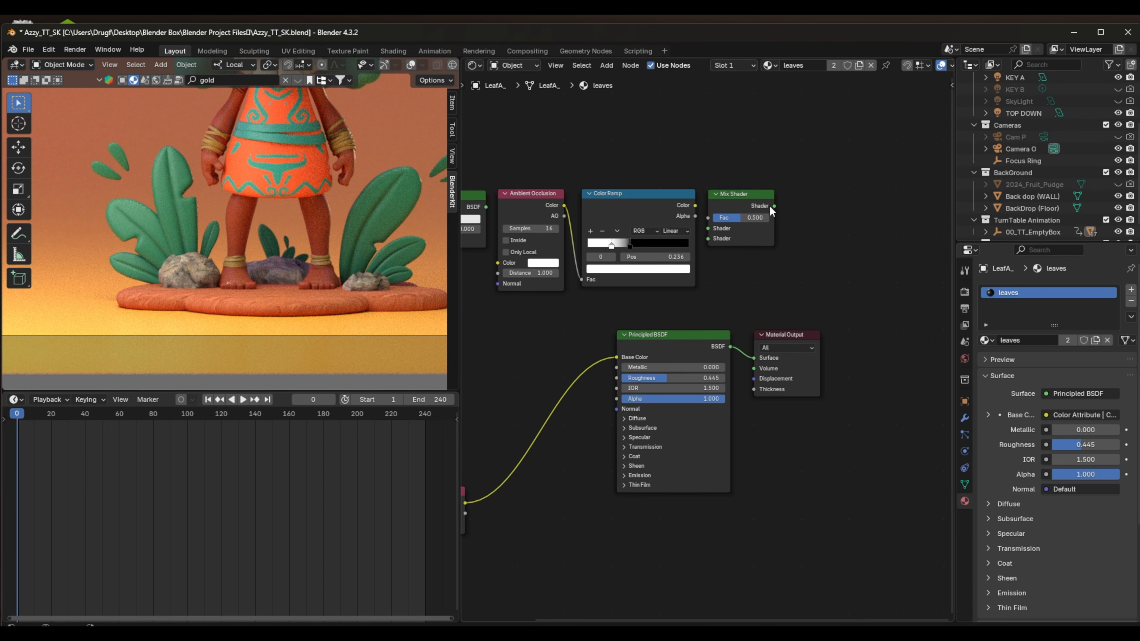
Mix the Diffuse BSDF into the leaves' surface through the Mix Shader, driven by the Color Ramp with its white stop at 0.127.
{"action": "left_click_drag", "start_coordinate": [769, 205], "coordinate": [807, 341]}
{"action": "left_click_drag", "start_coordinate": [694, 205], "coordinate": [749, 350]}
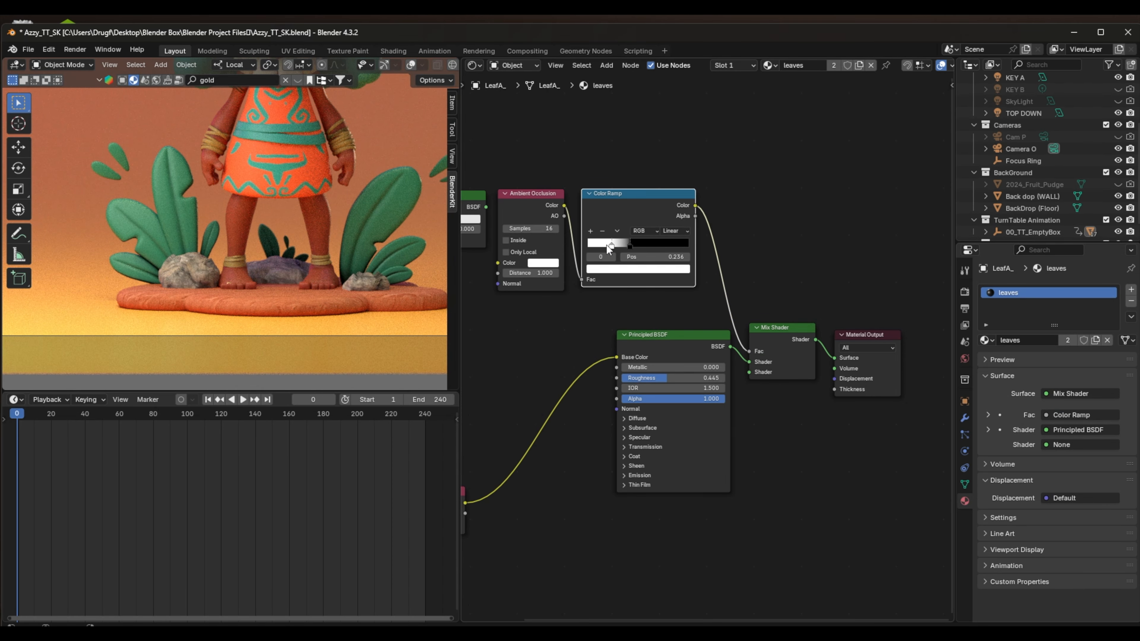
{"action": "left_click_drag", "start_coordinate": [629, 245], "coordinate": [586, 247]}
{"action": "left_click_drag", "start_coordinate": [486, 207], "coordinate": [748, 370]}
Set the leaves' Diffuse BSDF color to a saturated dark green, #008A25.
{"action": "left_click", "coordinate": [470, 219]}
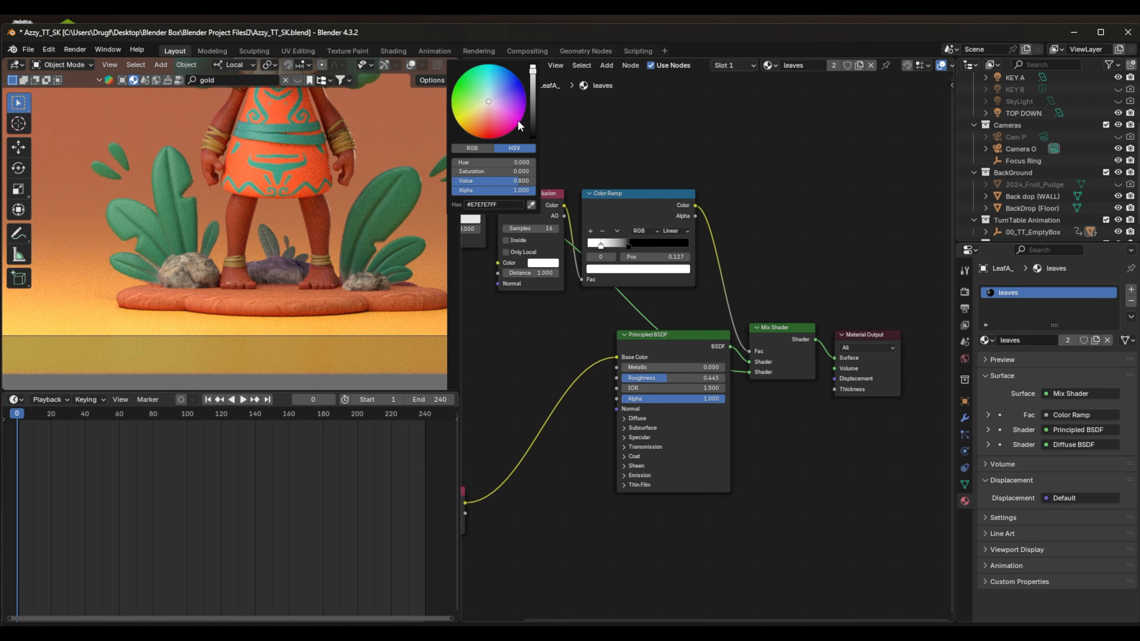
{"action": "left_click_drag", "start_coordinate": [483, 94], "coordinate": [463, 75]}
{"action": "mouse_move", "coordinate": [534, 76]}
{"action": "left_mouse_down"}
{"action": "mouse_move", "coordinate": [533, 112]}
{"action": "mouse_move", "coordinate": [533, 99]}
{"action": "left_mouse_up"}
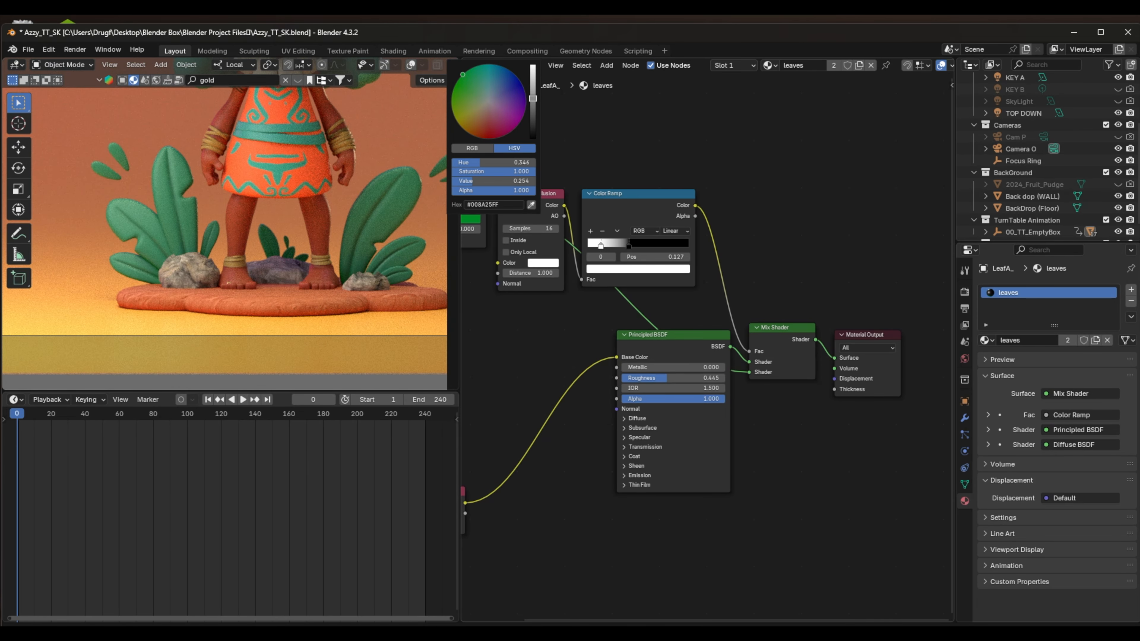
Select the blue hair pins on the character's head and rename their material "hair pins bl;ue".
{"action": "scroll", "coordinate": [341, 215], "scroll_direction": "down", "scroll_amount": 3}
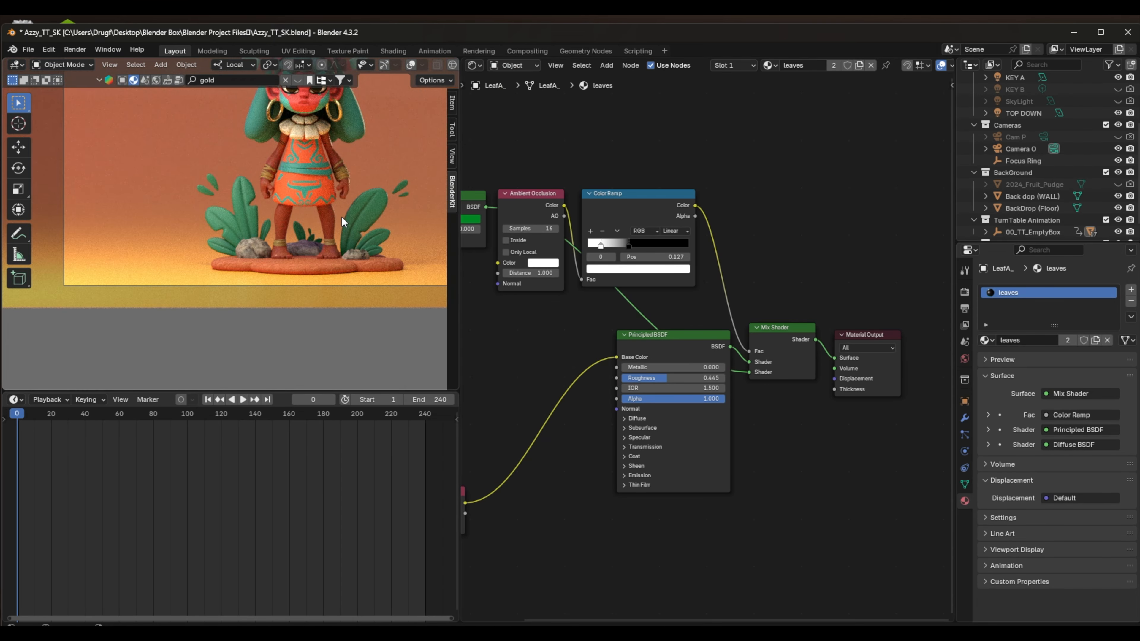
{"action": "scroll", "coordinate": [329, 270], "scroll_direction": "down", "scroll_amount": 1}
{"action": "scroll", "coordinate": [335, 201], "scroll_direction": "up", "scroll_amount": 6}
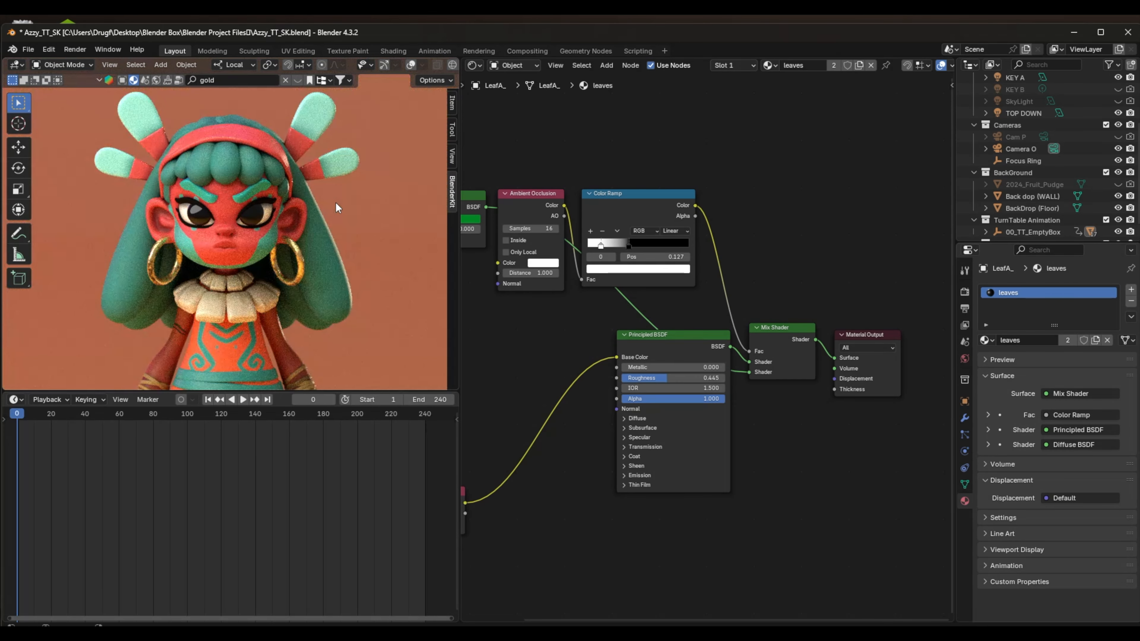
{"action": "left_click", "coordinate": [329, 114]}
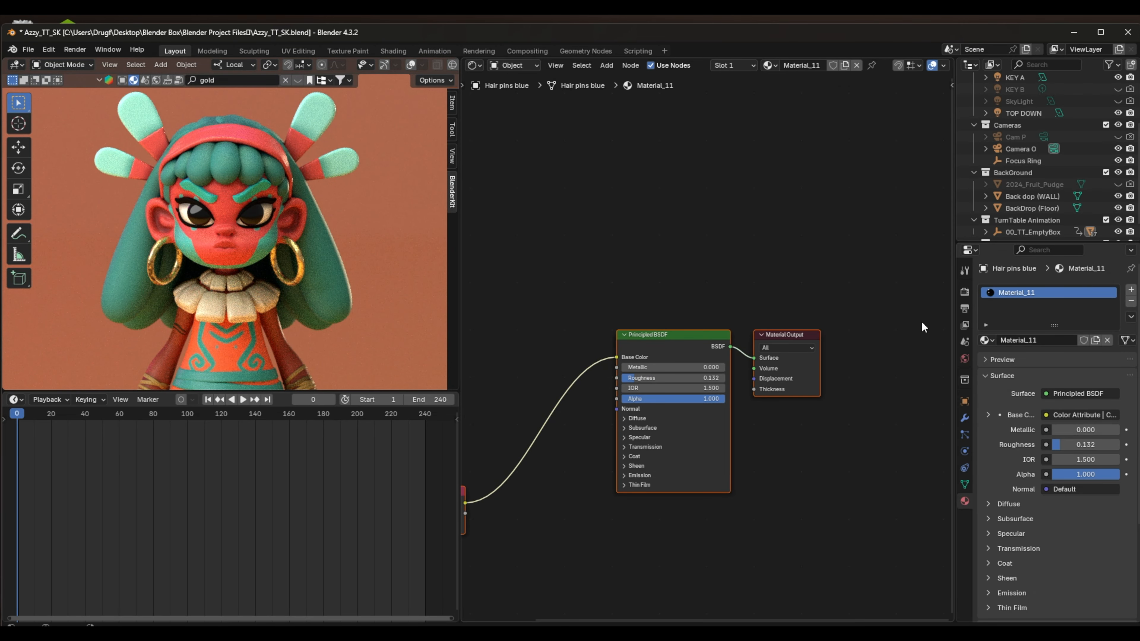
{"action": "left_click", "coordinate": [1024, 339]}
{"action": "type", "text": "hair pins bl;ue"}
{"action": "key", "text": "Return"}
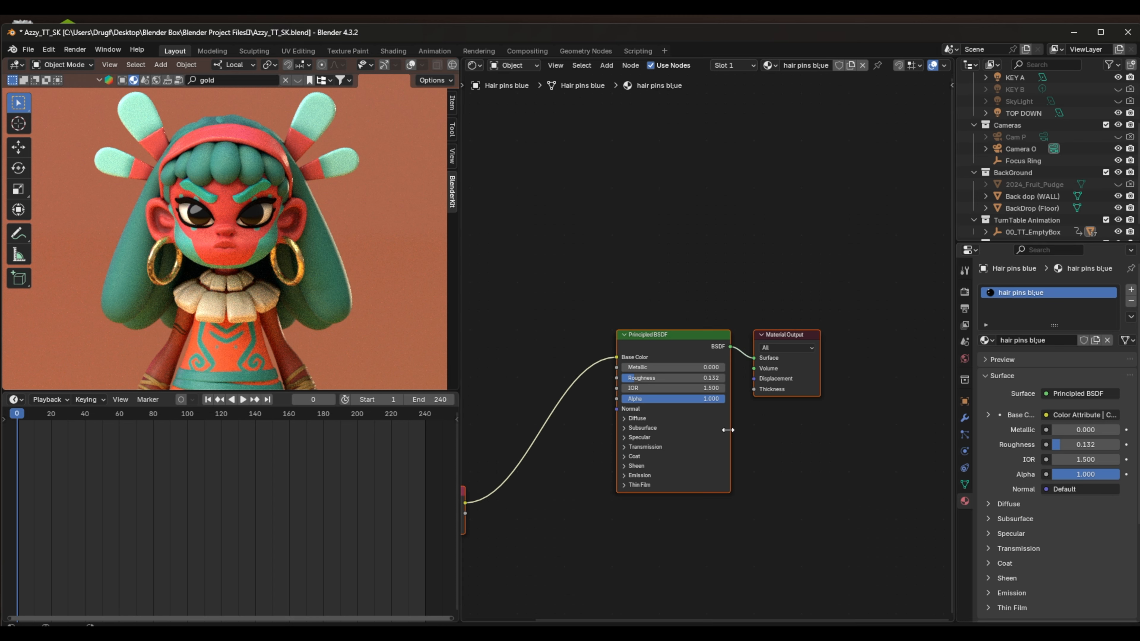
Give the hair pins' material a cyan emission color with a strength of 0.4.
{"action": "scroll", "coordinate": [1044, 545], "scroll_direction": "down", "scroll_amount": 5}
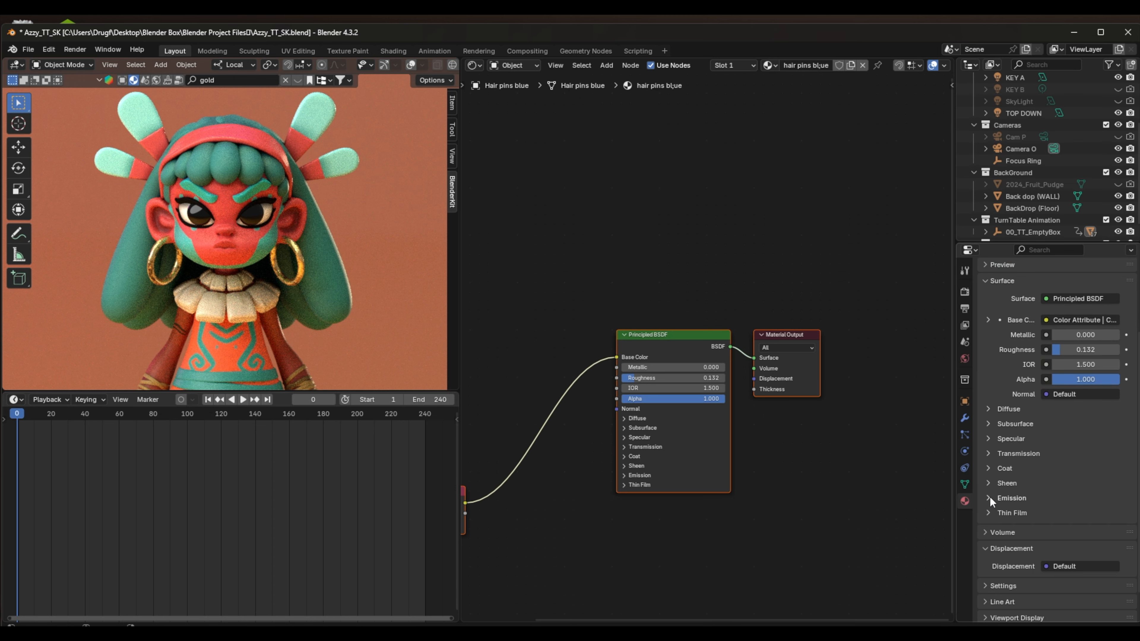
{"action": "left_click", "coordinate": [989, 498]}
{"action": "left_click", "coordinate": [1078, 517]}
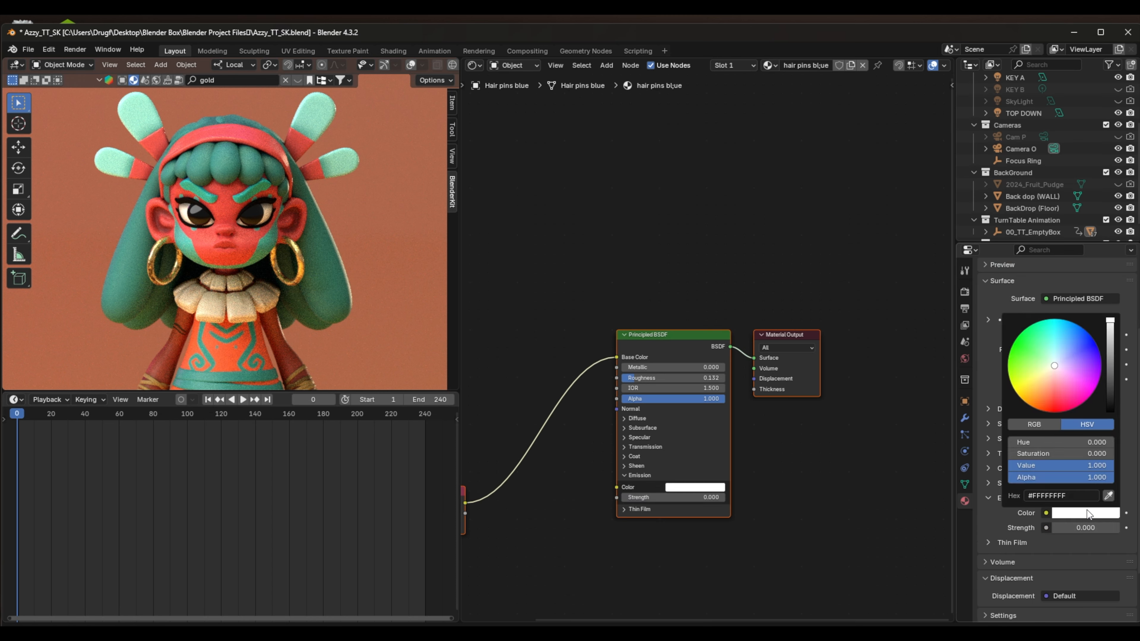
{"action": "left_click_drag", "start_coordinate": [1053, 354], "coordinate": [1056, 321]}
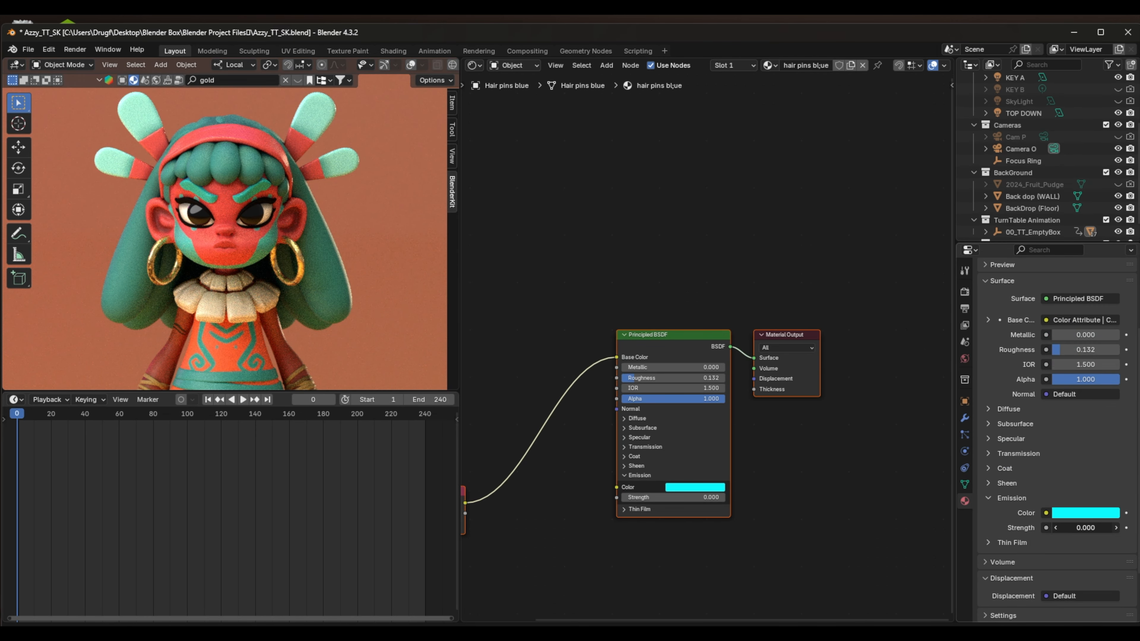
{"action": "left_click_drag", "start_coordinate": [1115, 523], "coordinate": [1127, 524]}
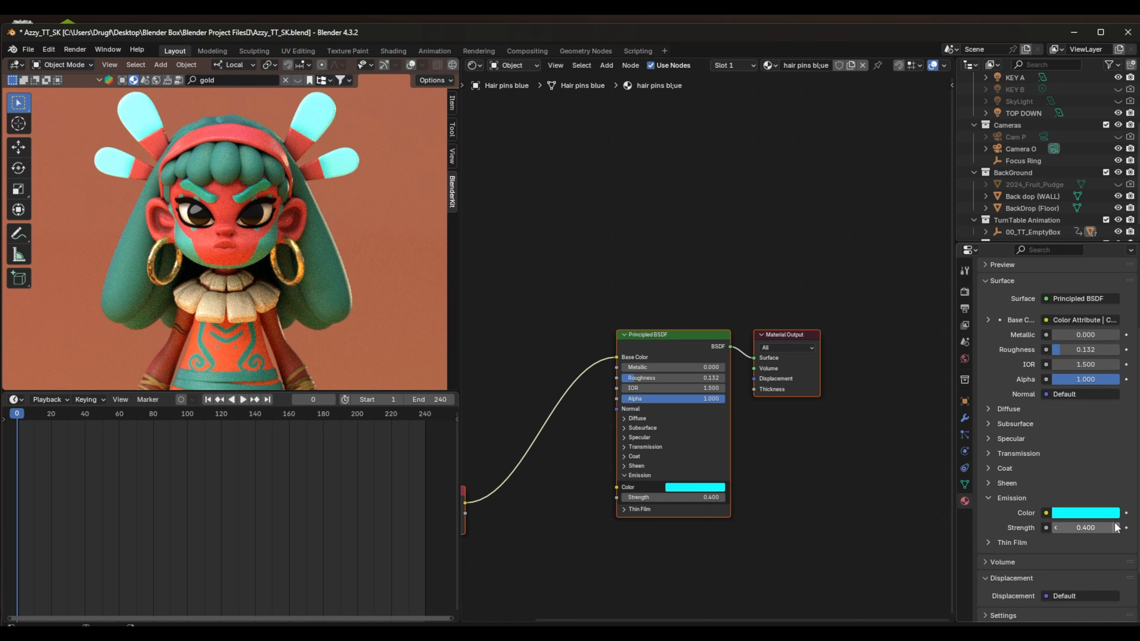
Raise the emission strength of the hair pins' material to 0.9.
{"action": "left_click", "coordinate": [1115, 528]}
{"action": "left_click", "coordinate": [1115, 528]}
{"action": "left_click", "coordinate": [1115, 528]}
{"action": "left_click", "coordinate": [1116, 528]}
{"action": "left_click", "coordinate": [1115, 528]}
{"action": "right_click", "coordinate": [1104, 524]}
{"action": "left_click", "coordinate": [818, 297]}
{"action": "scroll", "coordinate": [727, 298], "scroll_direction": "down", "scroll_amount": 4}
{"action": "scroll", "coordinate": [331, 243], "scroll_direction": "down", "scroll_amount": 3}
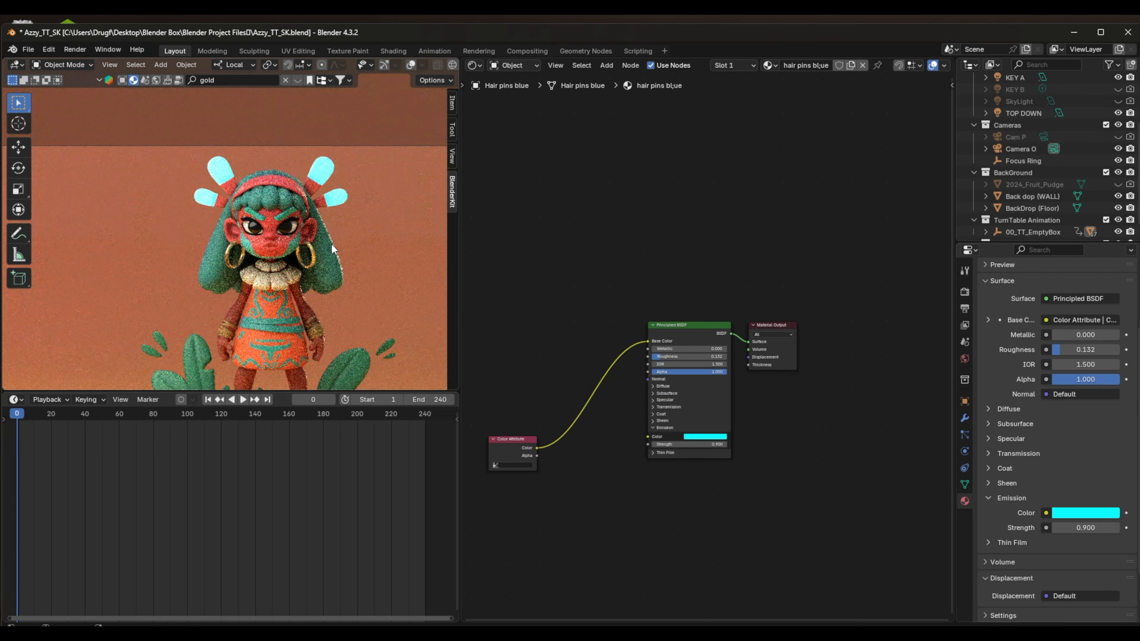
{"action": "scroll", "coordinate": [332, 243], "scroll_direction": "down", "scroll_amount": 2}
Paste the ambient-occlusion shading nodes, insert the Mix Shader before the Material Output, and drive its Fac with the Color Ramp's Color.
{"action": "scroll", "coordinate": [331, 244], "scroll_direction": "up", "scroll_amount": 3}
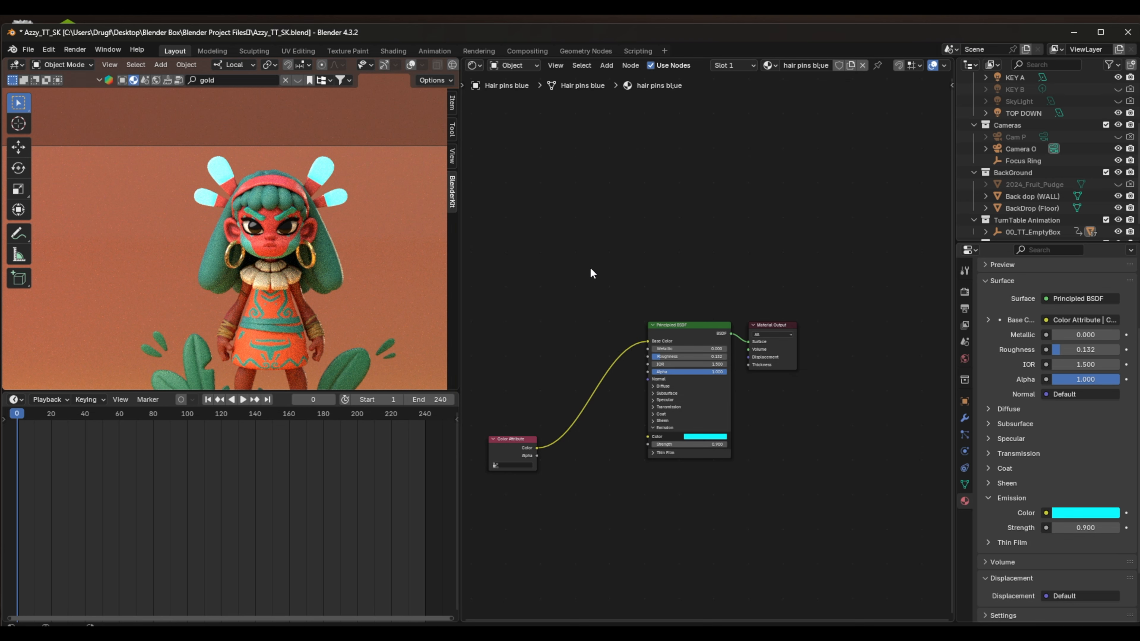
{"action": "scroll", "coordinate": [618, 278], "scroll_direction": "up", "scroll_amount": 2}
{"action": "scroll", "coordinate": [619, 281], "scroll_direction": "up", "scroll_amount": 1}
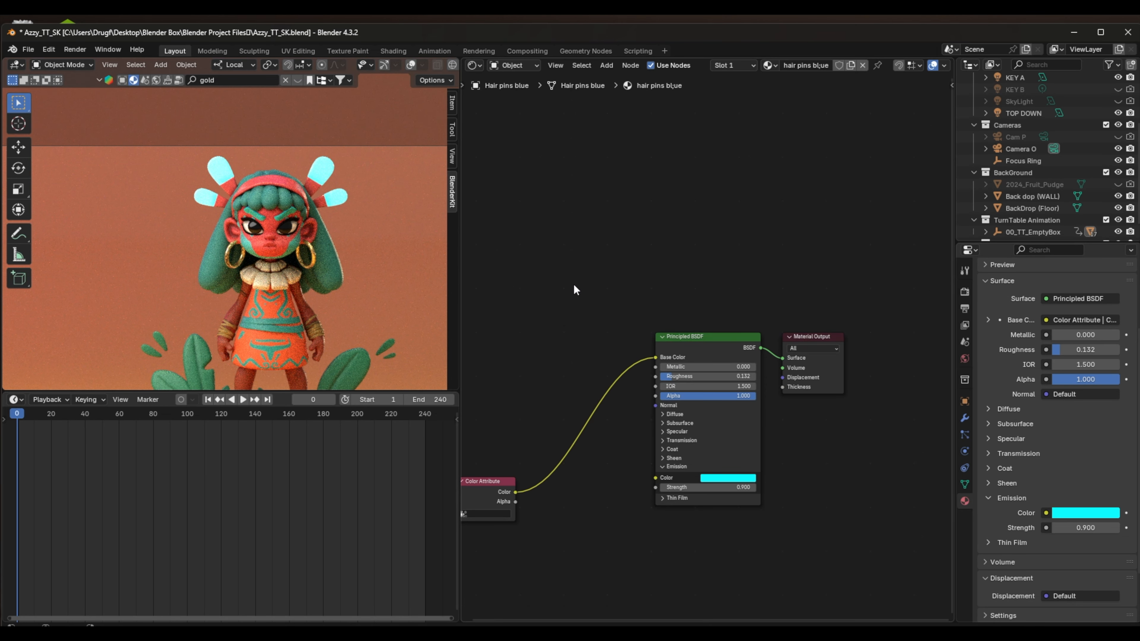
{"action": "key", "text": "ctrl+v"}
{"action": "left_click_drag", "start_coordinate": [704, 257], "coordinate": [755, 333]}
{"action": "scroll", "coordinate": [767, 306], "scroll_direction": "up", "scroll_amount": 3}
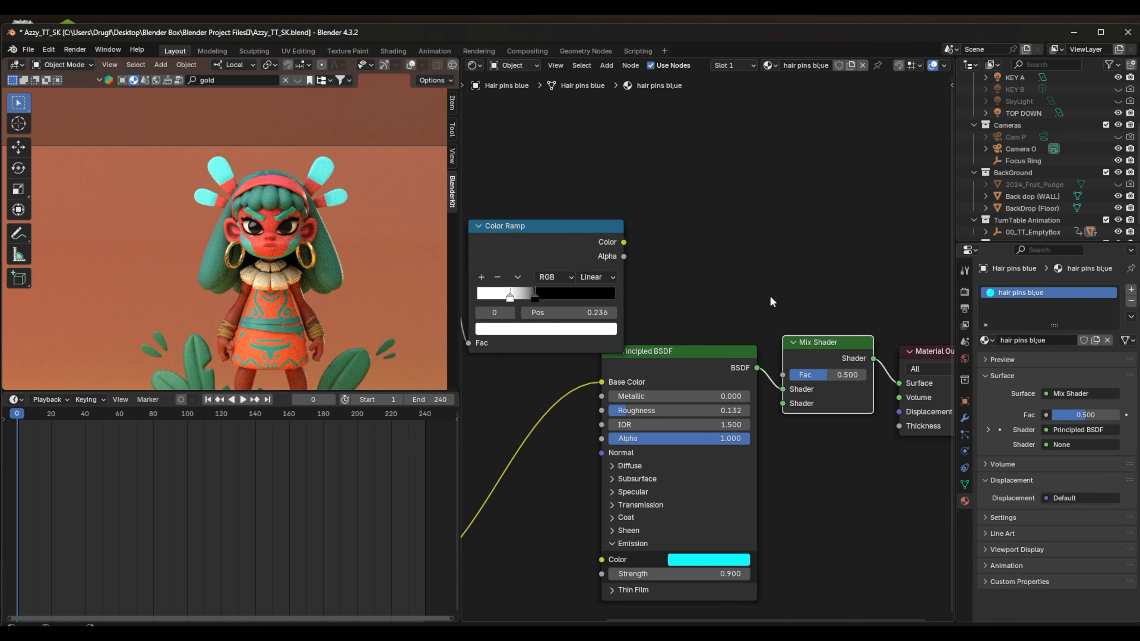
{"action": "scroll", "coordinate": [769, 296], "scroll_direction": "down", "scroll_amount": 1}
{"action": "scroll", "coordinate": [686, 294], "scroll_direction": "down", "scroll_amount": 1}
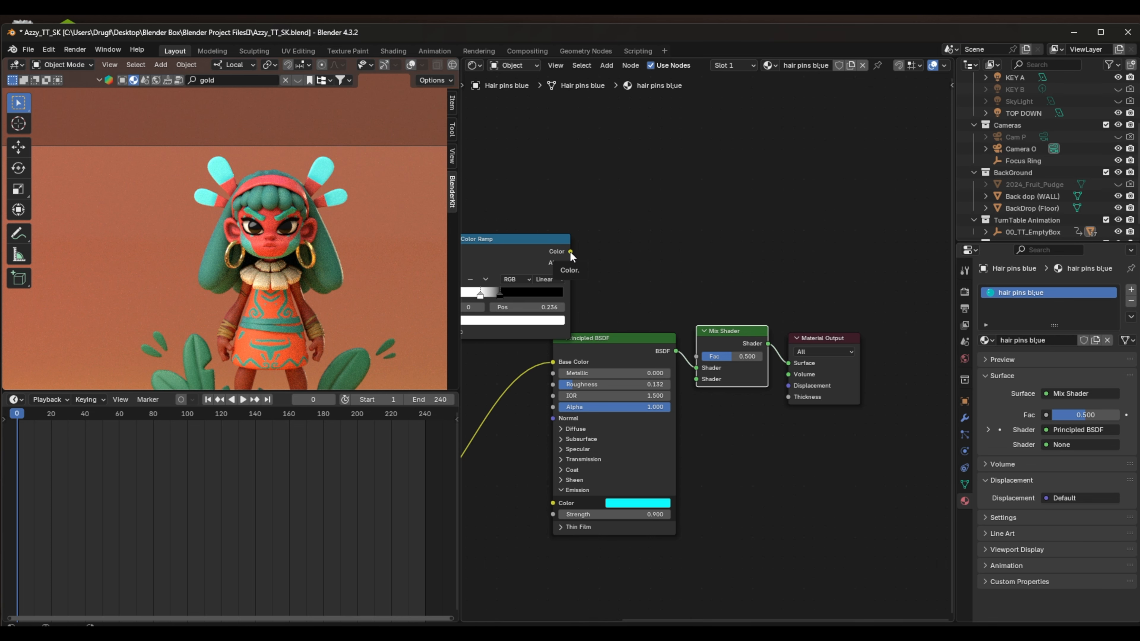
{"action": "left_click_drag", "start_coordinate": [569, 251], "coordinate": [694, 357]}
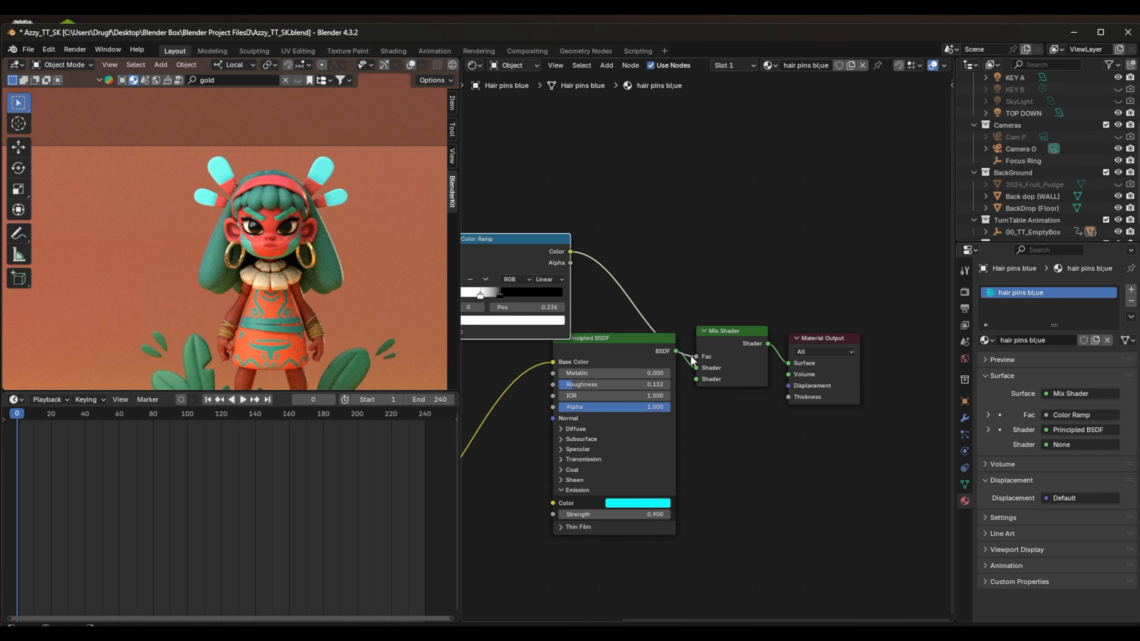
Move the Color Ramp's black stop to 0.891 and set the Ambient Occlusion distance to 2.1 for the hair pins.
{"action": "scroll", "coordinate": [651, 289], "scroll_direction": "down", "scroll_amount": 1}
{"action": "scroll", "coordinate": [624, 317], "scroll_direction": "up", "scroll_amount": 2}
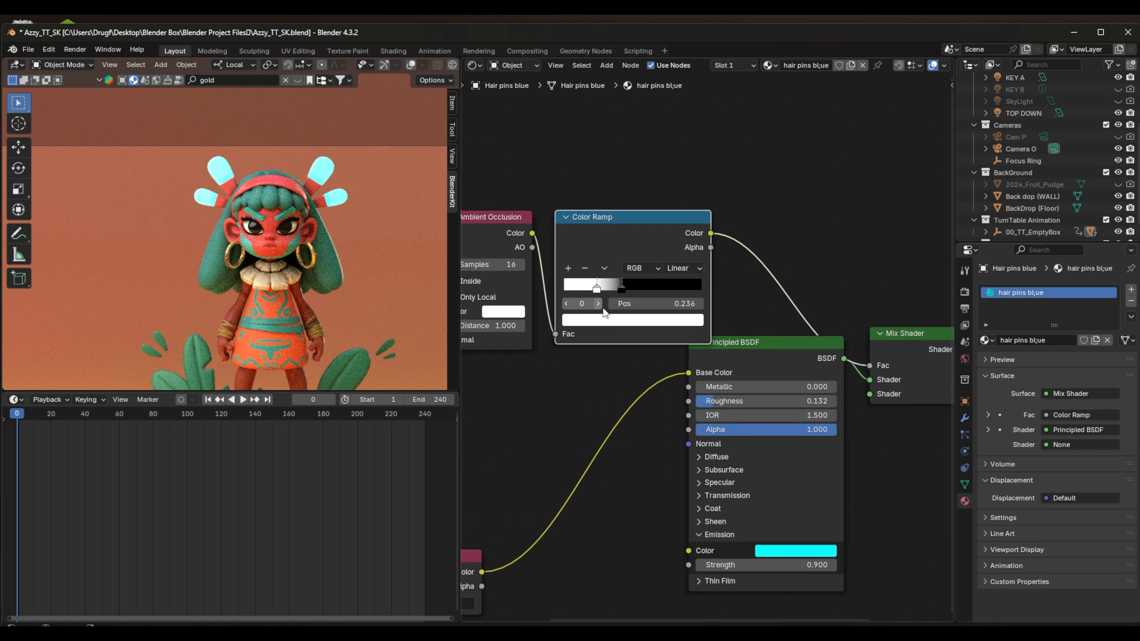
{"action": "left_click_drag", "start_coordinate": [624, 287], "coordinate": [690, 294]}
{"action": "scroll", "coordinate": [583, 323], "scroll_direction": "down", "scroll_amount": 2}
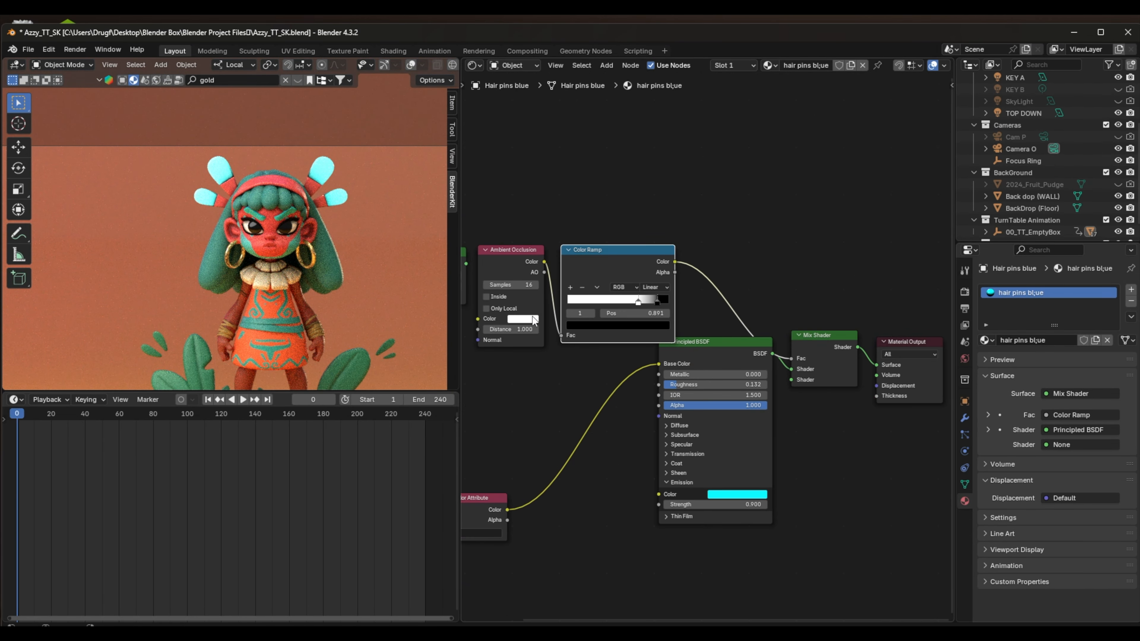
{"action": "left_click_drag", "start_coordinate": [500, 329], "coordinate": [525, 329]}
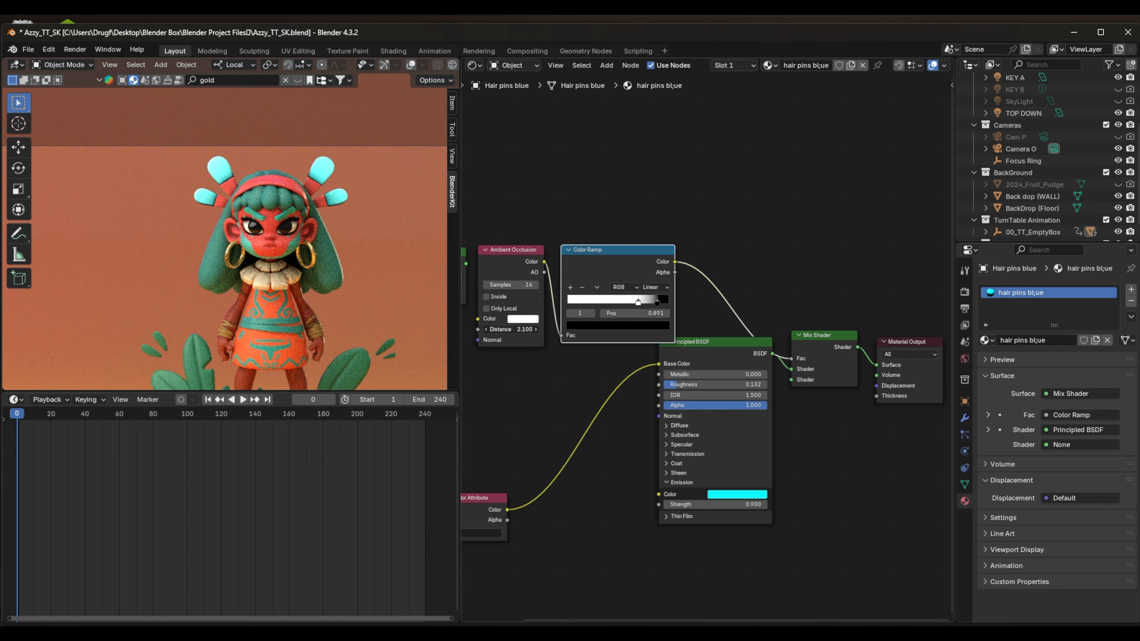
Connect the Diffuse BSDF to the Mix Shader's free shader input and set its color to light blue, #35B0E7.
{"action": "key", "text": "Home"}
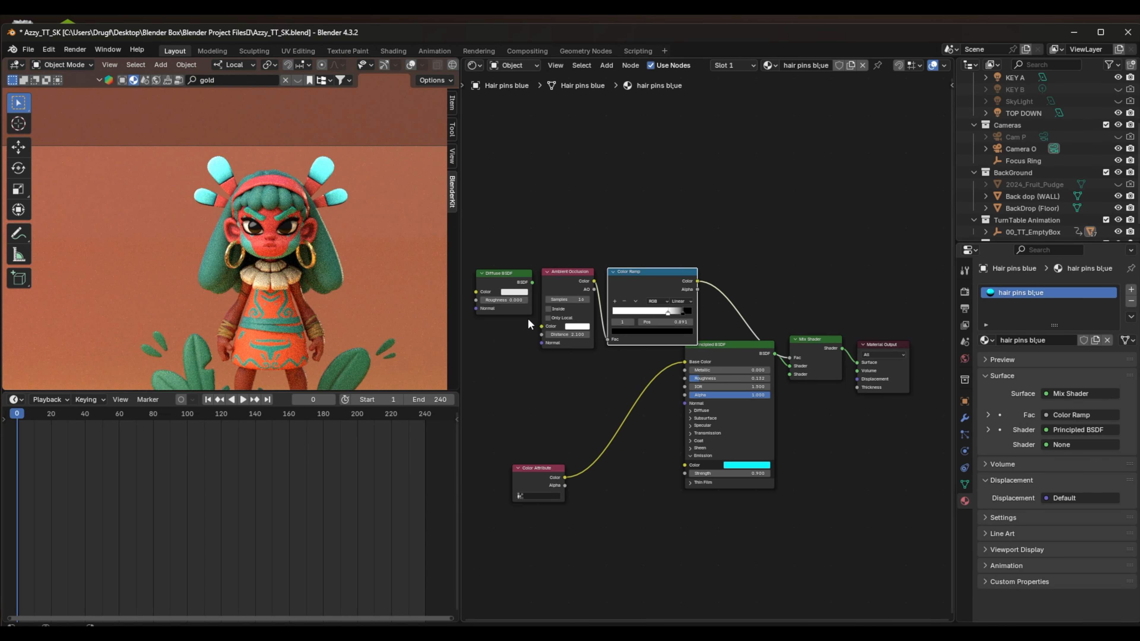
{"action": "left_click_drag", "start_coordinate": [531, 283], "coordinate": [770, 381]}
{"action": "scroll", "coordinate": [516, 294], "scroll_direction": "up", "scroll_amount": 3}
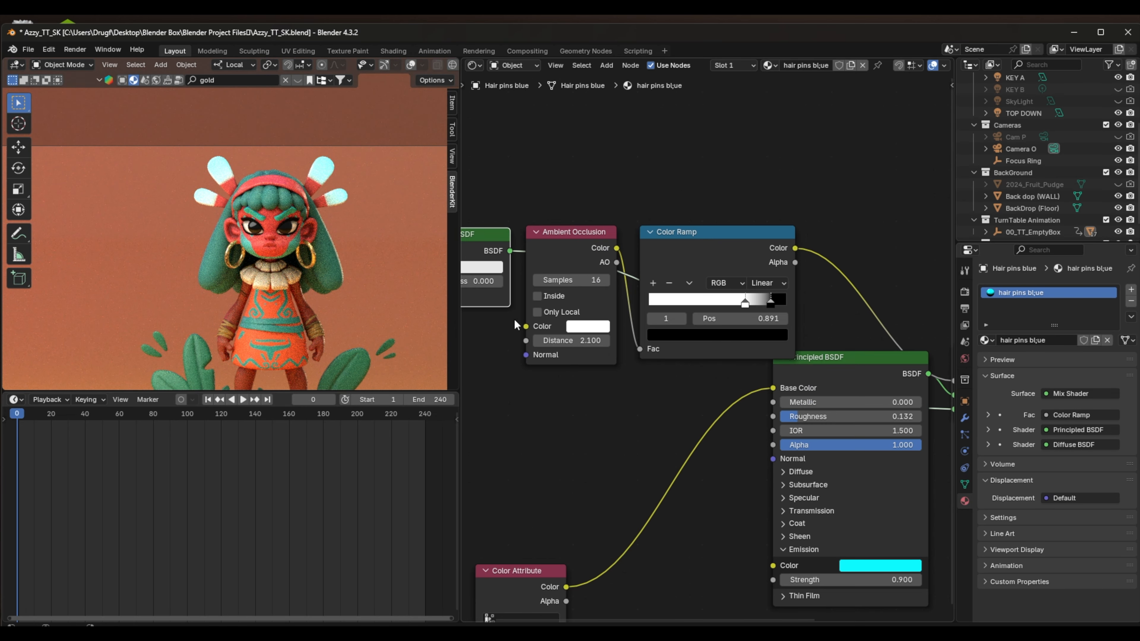
{"action": "left_click", "coordinate": [534, 300]}
{"action": "left_click_drag", "start_coordinate": [578, 131], "coordinate": [582, 101]}
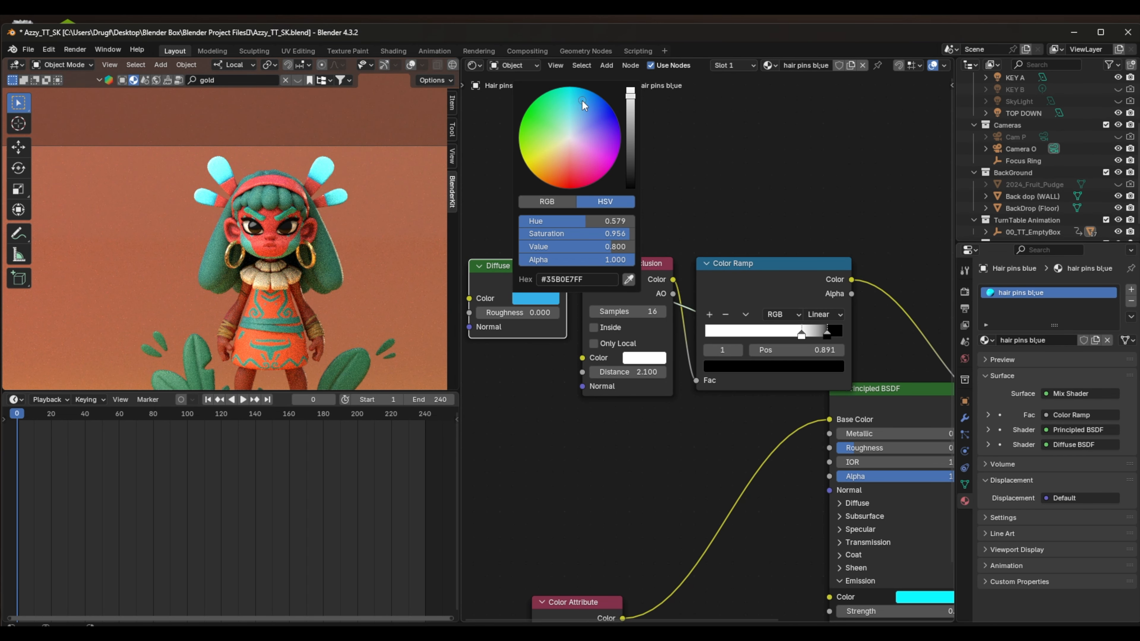
{"action": "scroll", "coordinate": [721, 305], "scroll_direction": "down", "scroll_amount": 2}
{"action": "scroll", "coordinate": [701, 343], "scroll_direction": "down", "scroll_amount": 2}
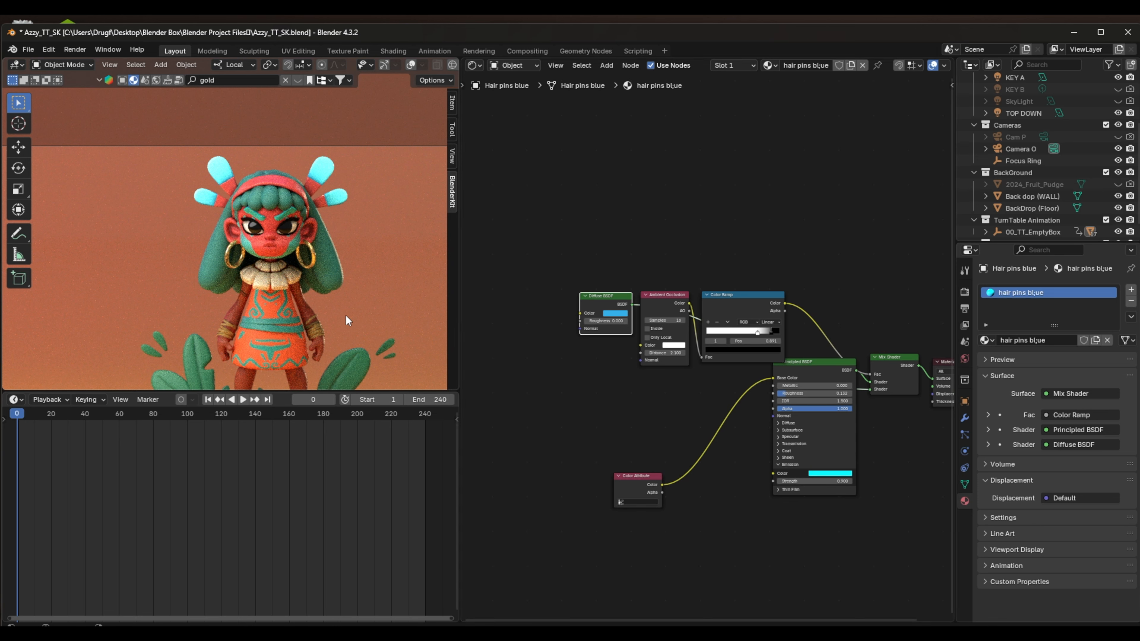
Examine the hair pins' shading up close and within the whole camera frame.
{"action": "scroll", "coordinate": [348, 320], "scroll_direction": "up", "scroll_amount": 2}
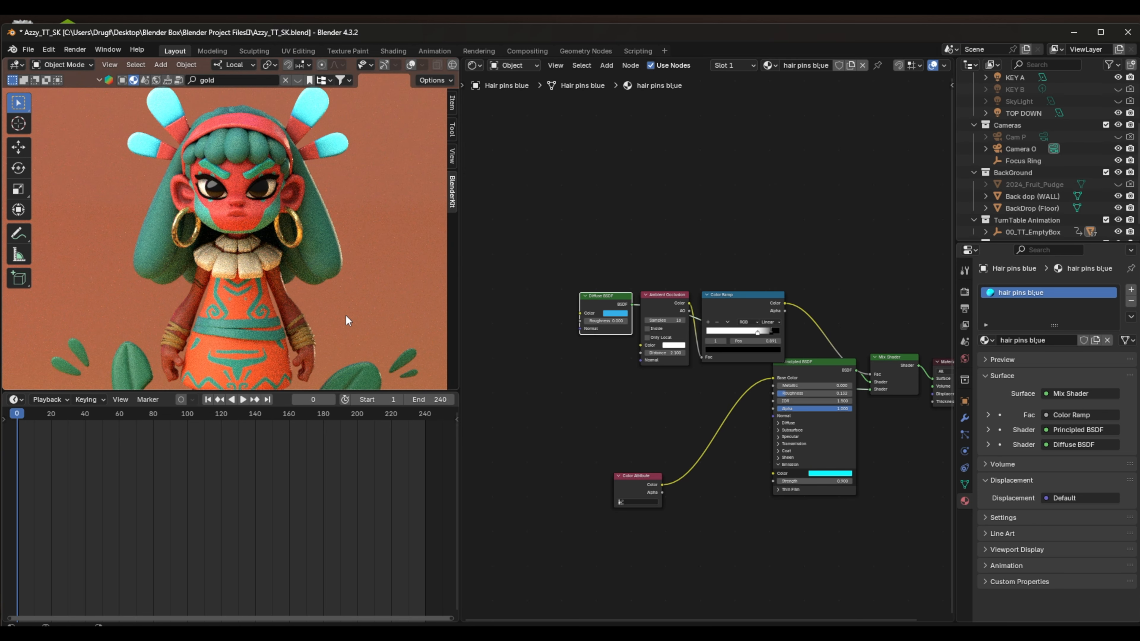
{"action": "scroll", "coordinate": [346, 316], "scroll_direction": "up", "scroll_amount": 1}
{"action": "scroll", "coordinate": [348, 320], "scroll_direction": "down", "scroll_amount": 2}
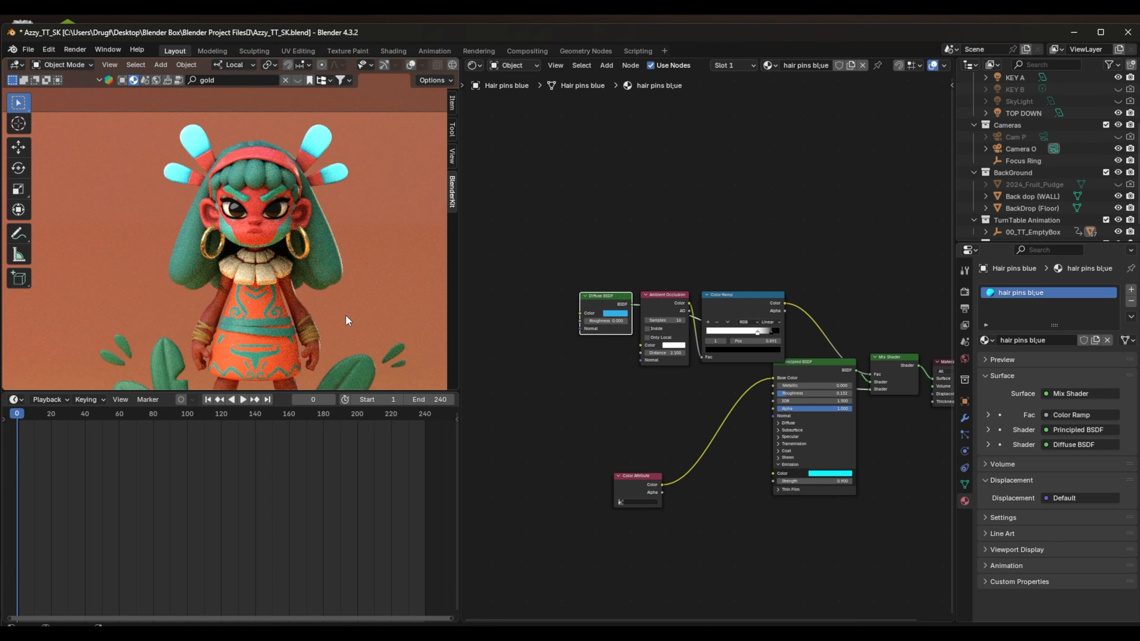
{"action": "scroll", "coordinate": [348, 320], "scroll_direction": "down", "scroll_amount": 2}
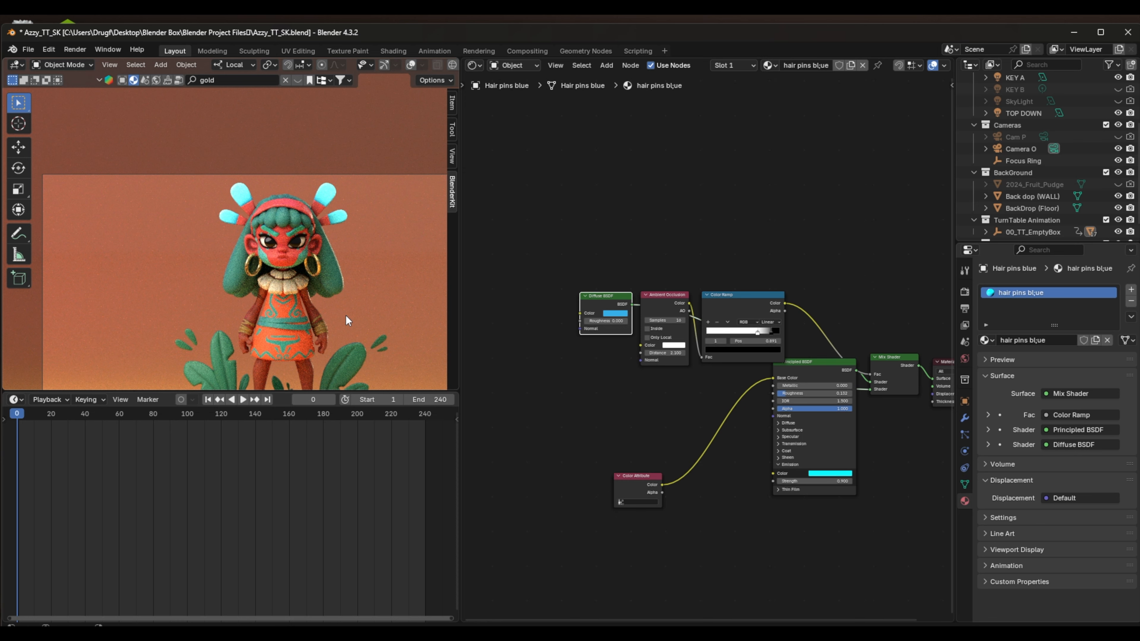
{"action": "scroll", "coordinate": [256, 290], "scroll_direction": "down", "scroll_amount": 3}
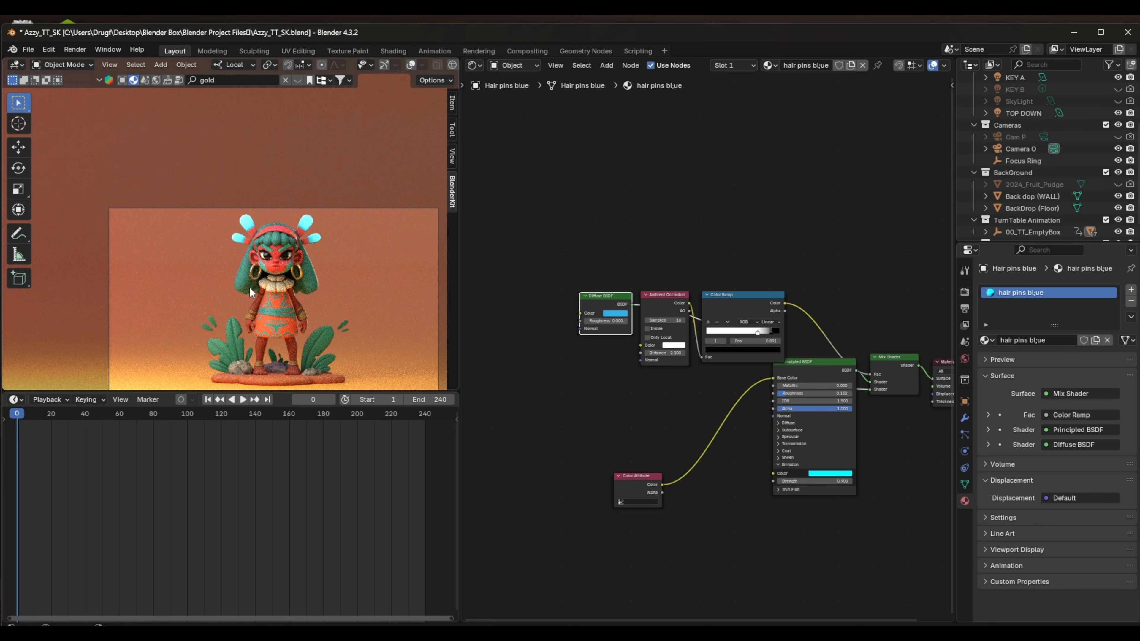
{"action": "scroll", "coordinate": [250, 290], "scroll_direction": "up", "scroll_amount": 3}
{"action": "scroll", "coordinate": [250, 292], "scroll_direction": "down", "scroll_amount": 3}
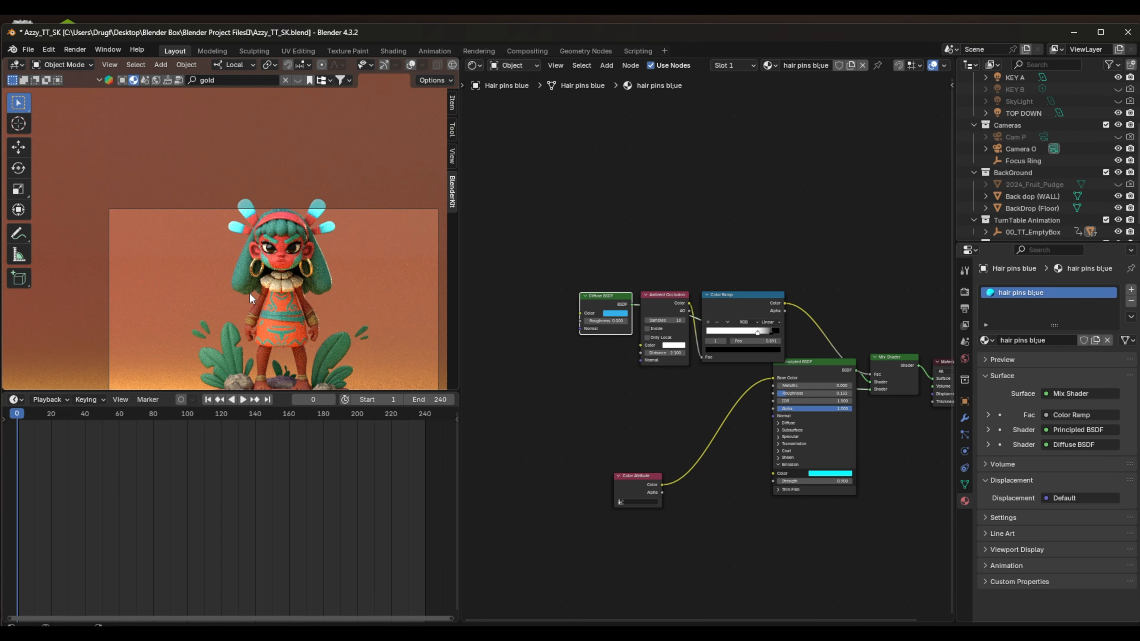
{"action": "scroll", "coordinate": [249, 292], "scroll_direction": "down", "scroll_amount": 2}
{"action": "middle_click_drag", "start_coordinate": [245, 296], "coordinate": [209, 239], "text": "shift"}
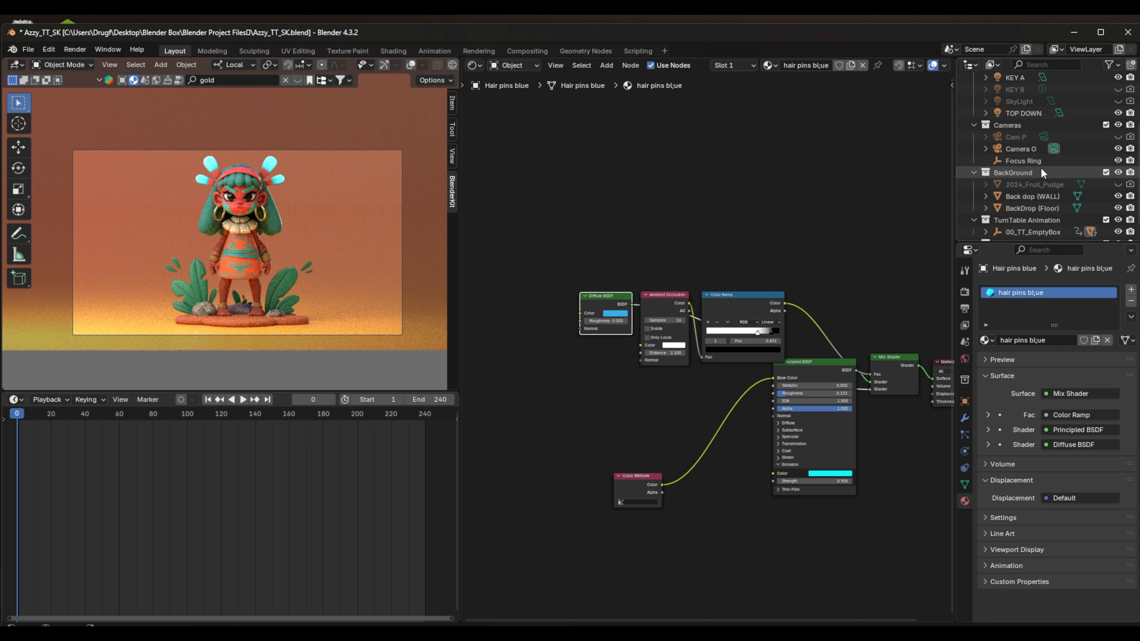
Compare the scene with the BACK WALL and Colorful lights hidden and shown, leaving both lights visible.
{"action": "scroll", "coordinate": [1040, 171], "scroll_direction": "up", "scroll_amount": 5}
{"action": "left_click", "coordinate": [1117, 103]}
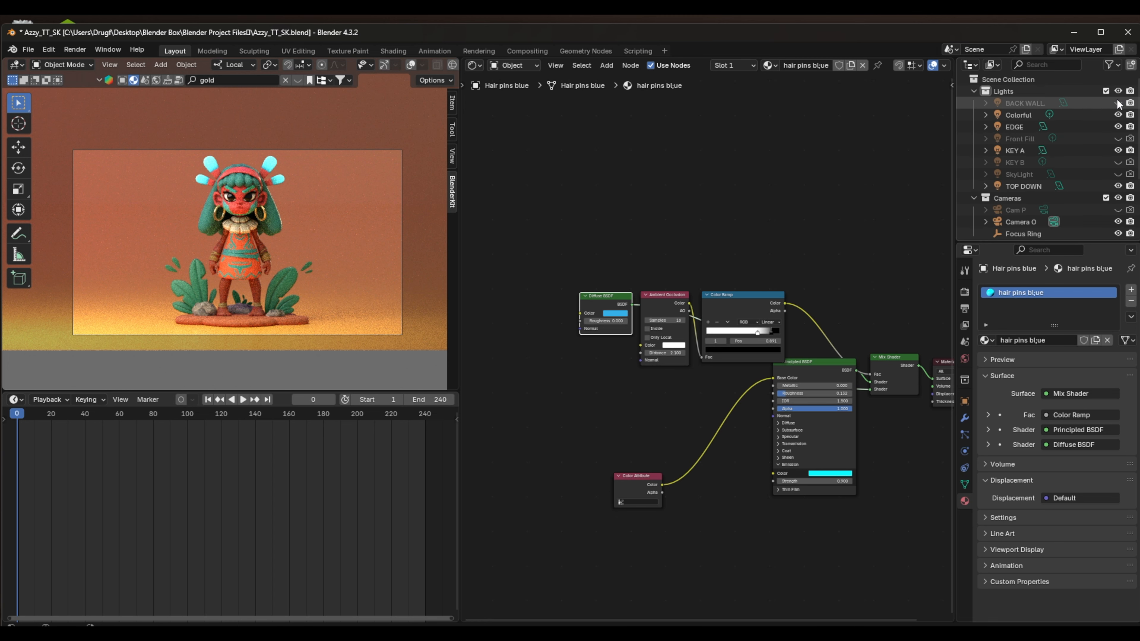
{"action": "left_click", "coordinate": [1117, 103]}
{"action": "left_click", "coordinate": [1117, 103]}
{"action": "left_click", "coordinate": [1117, 102]}
{"action": "left_click", "coordinate": [1117, 114]}
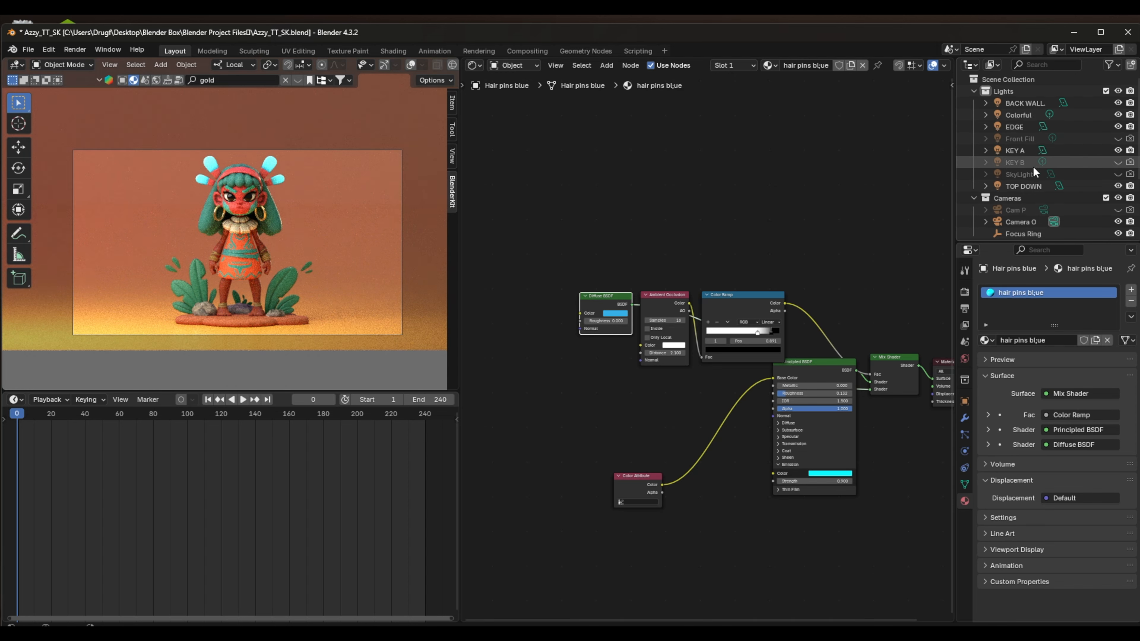
{"action": "scroll", "coordinate": [1013, 215], "scroll_direction": "down", "scroll_amount": 4}
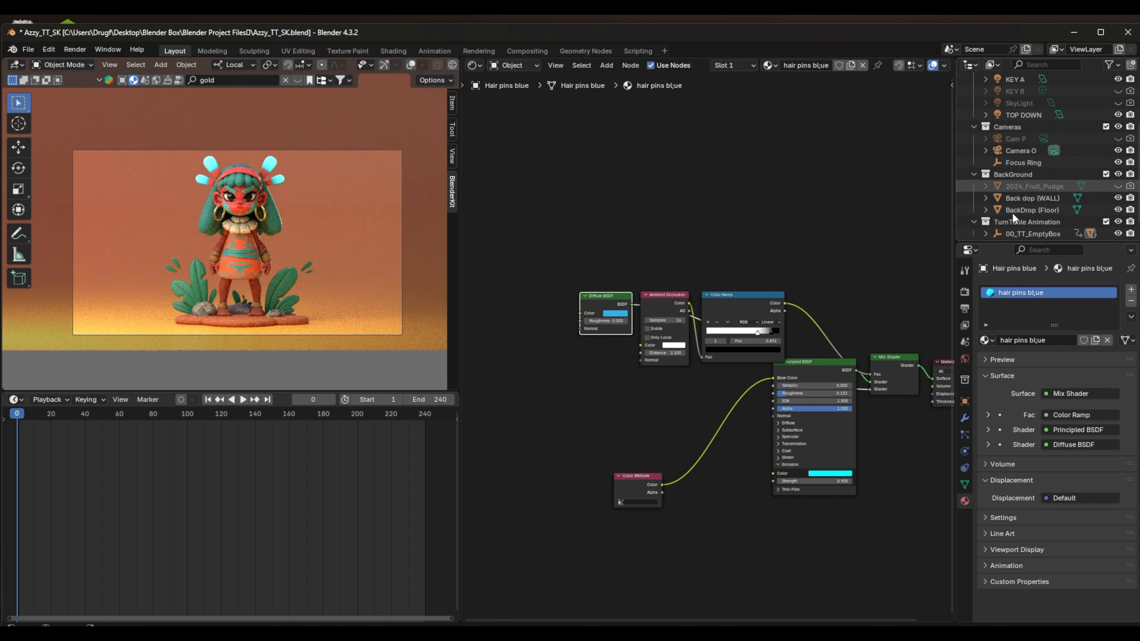
{"action": "scroll", "coordinate": [1011, 212], "scroll_direction": "up", "scroll_amount": 4}
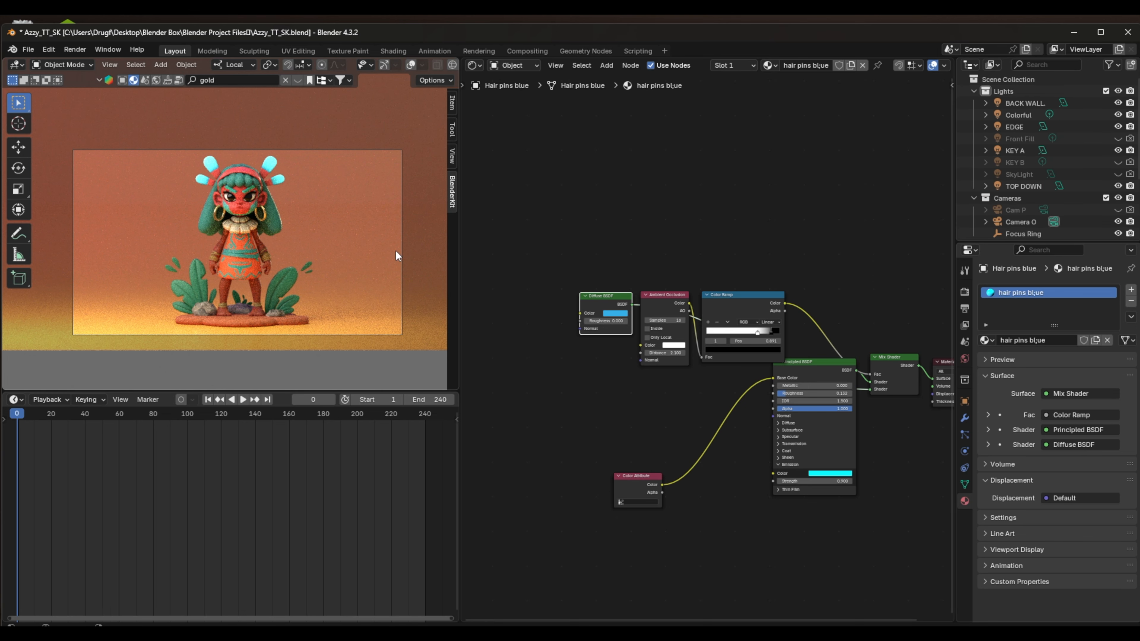
Select a large leaf beside the character and expand the Subsurface and Emission settings of its Principled BSDF.
{"action": "scroll", "coordinate": [270, 255], "scroll_direction": "up", "scroll_amount": 5}
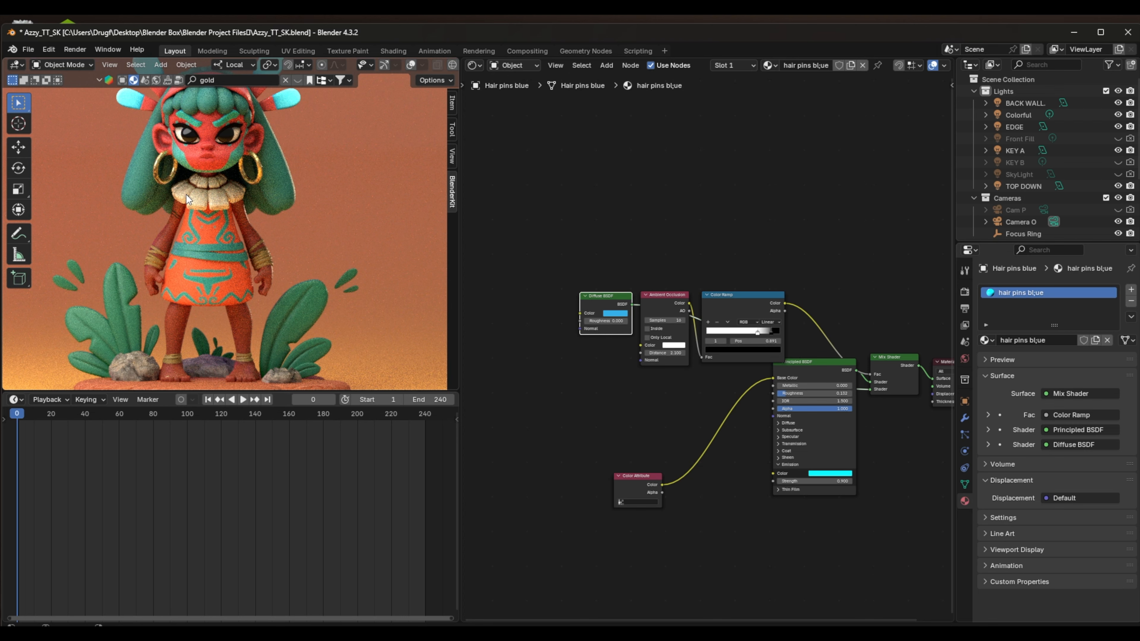
{"action": "scroll", "coordinate": [186, 194], "scroll_direction": "down", "scroll_amount": 1}
{"action": "scroll", "coordinate": [187, 194], "scroll_direction": "down", "scroll_amount": 1}
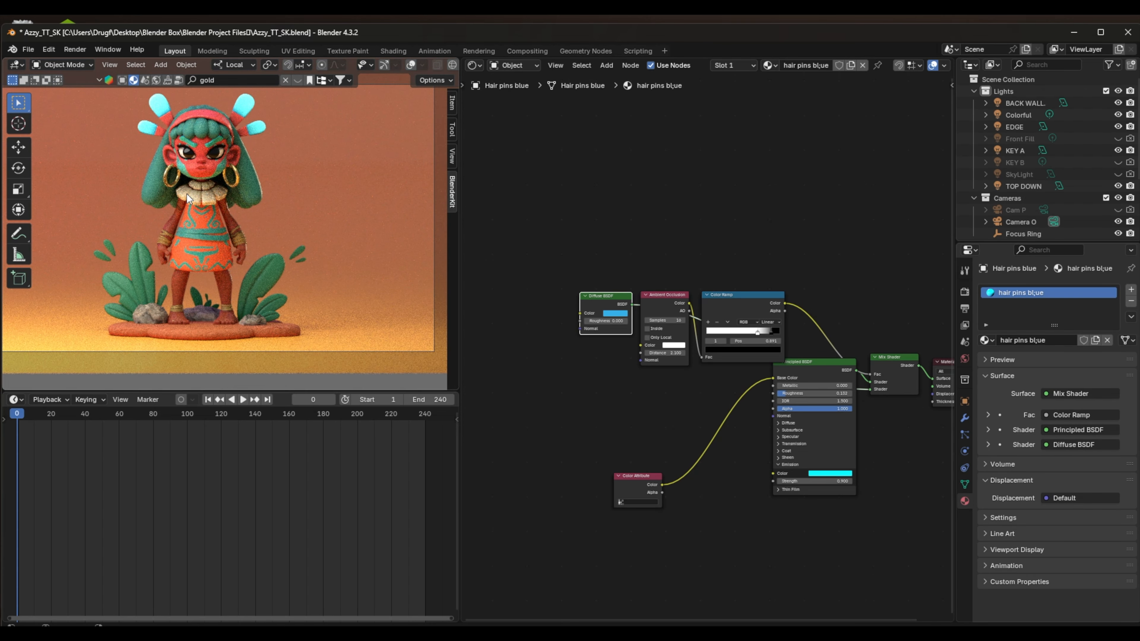
{"action": "left_click", "coordinate": [275, 248]}
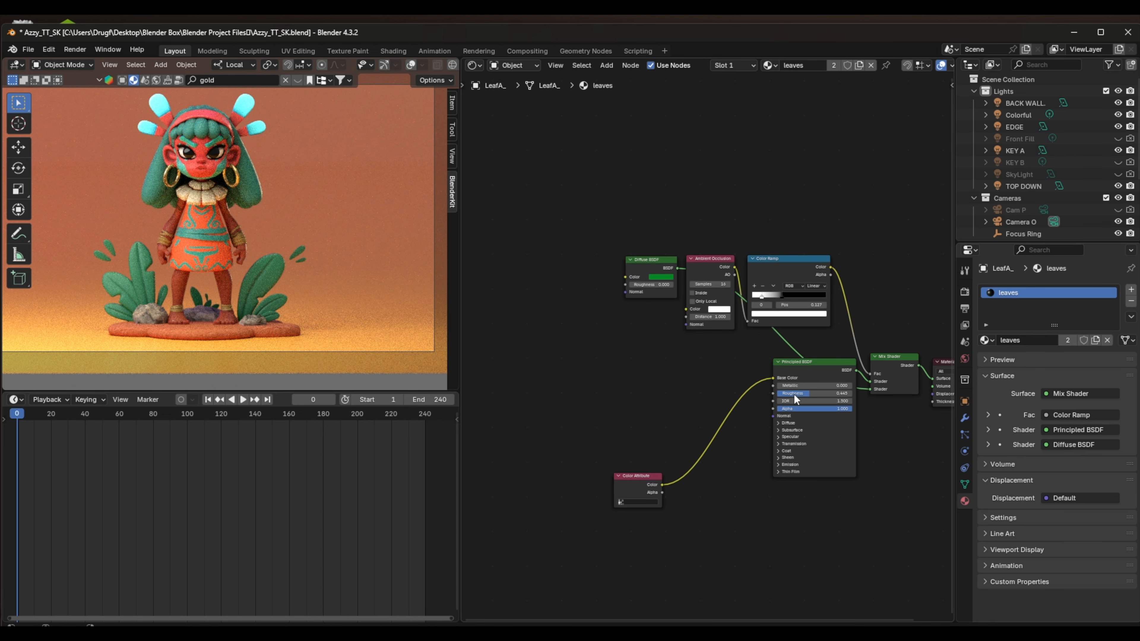
{"action": "scroll", "coordinate": [778, 417], "scroll_direction": "up", "scroll_amount": 5}
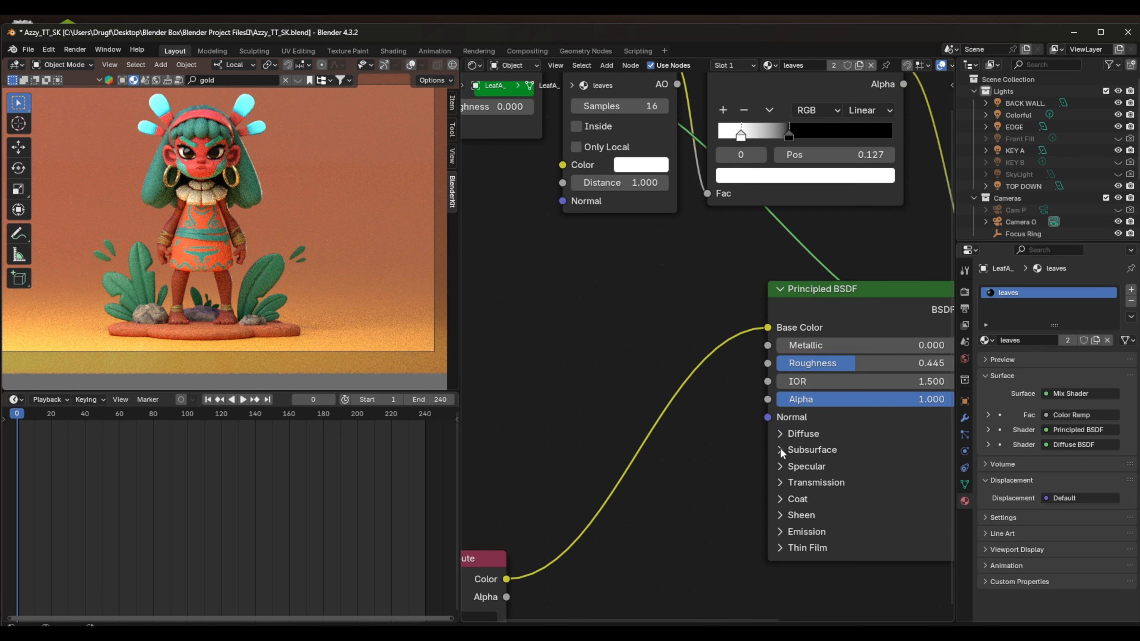
{"action": "left_click", "coordinate": [781, 450]}
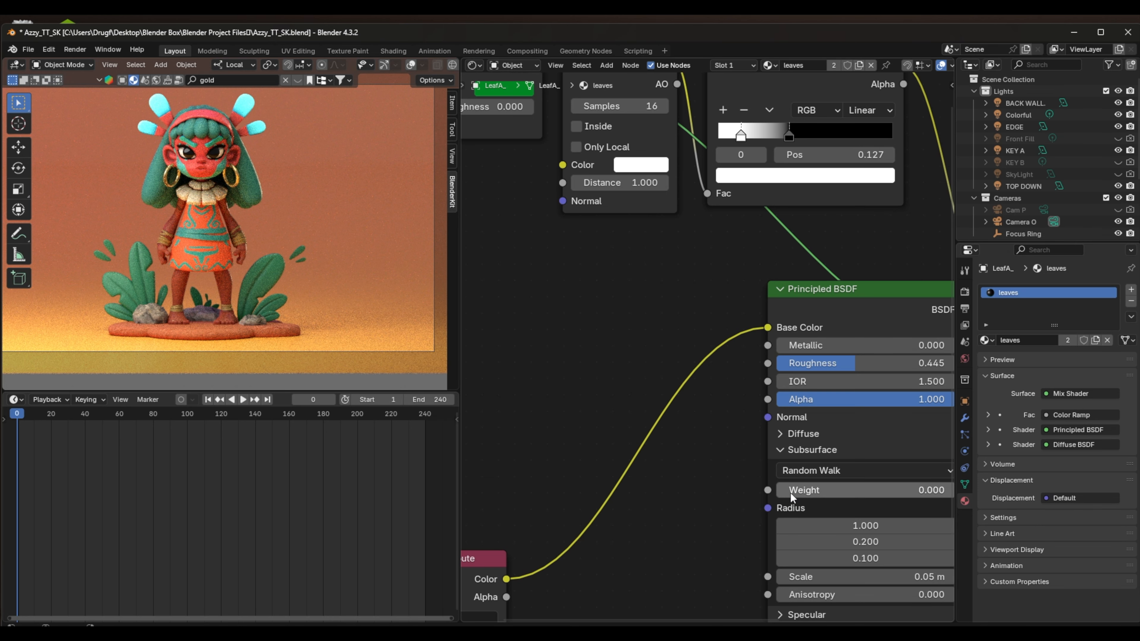
{"action": "scroll", "coordinate": [789, 509], "scroll_direction": "down", "scroll_amount": 2}
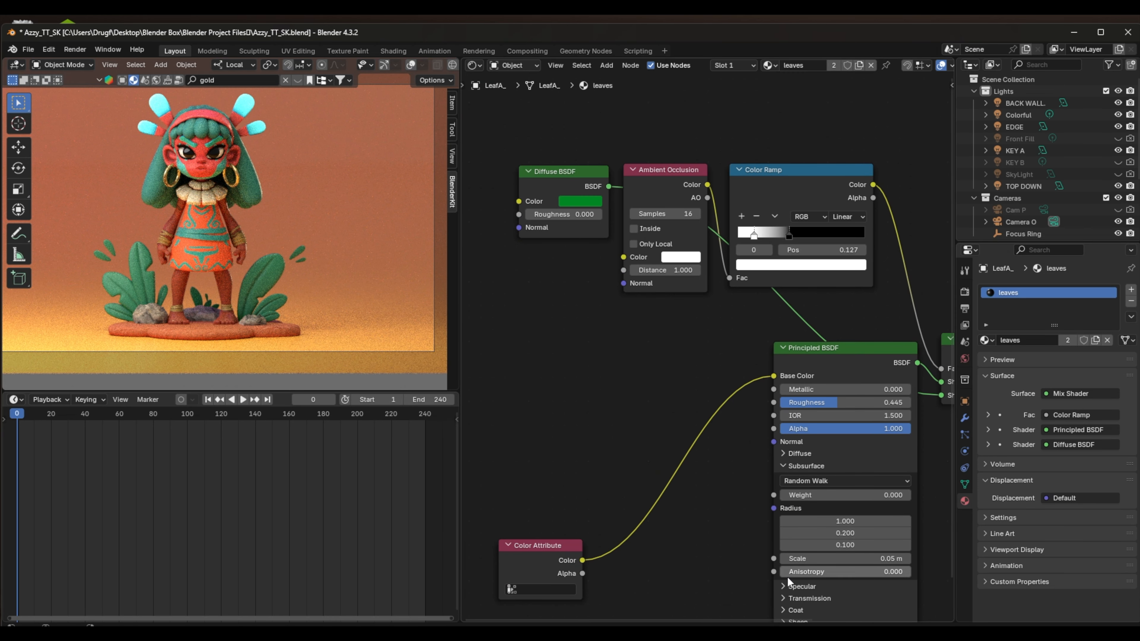
{"action": "middle_click_drag", "start_coordinate": [788, 578], "coordinate": [753, 442]}
{"action": "left_click", "coordinate": [750, 487]}
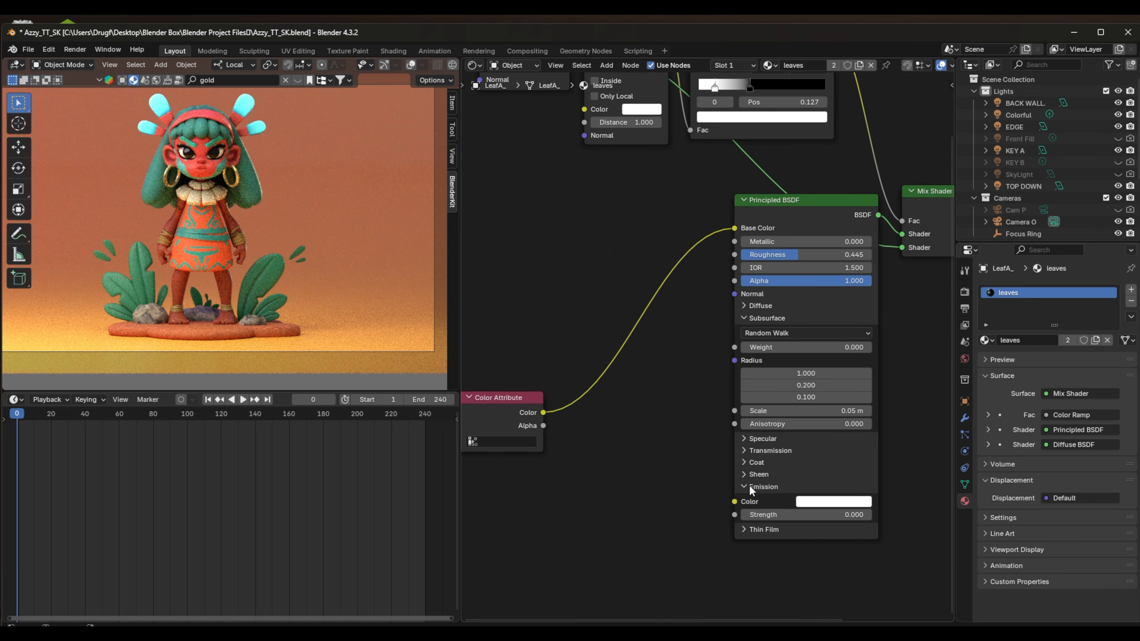
Give the leaves' material a bright green emission color, #3BFF33, with a strength of 0.1.
{"action": "left_click", "coordinate": [815, 514]}
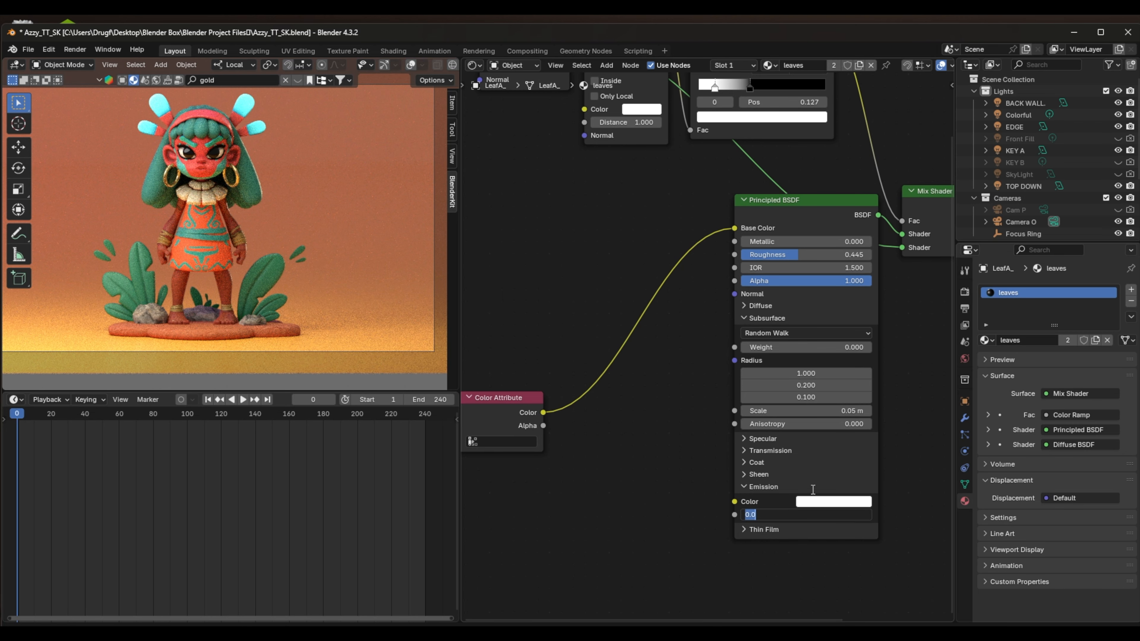
{"action": "left_click", "coordinate": [816, 493]}
{"action": "left_click", "coordinate": [816, 502]}
{"action": "left_click", "coordinate": [845, 349]}
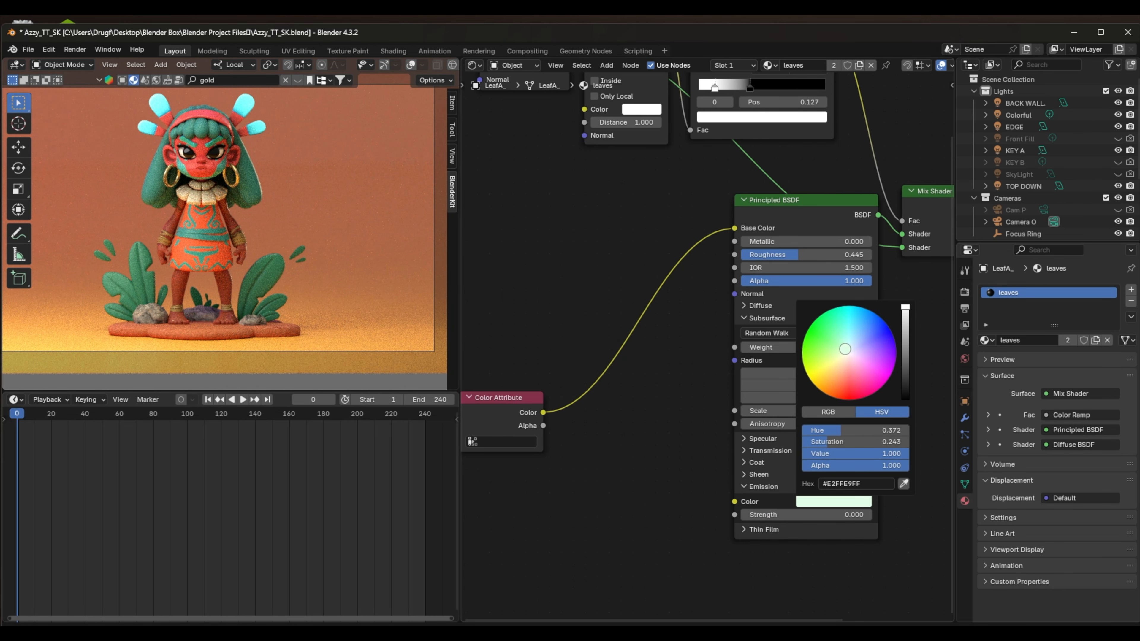
{"action": "left_click_drag", "start_coordinate": [845, 349], "coordinate": [816, 336]}
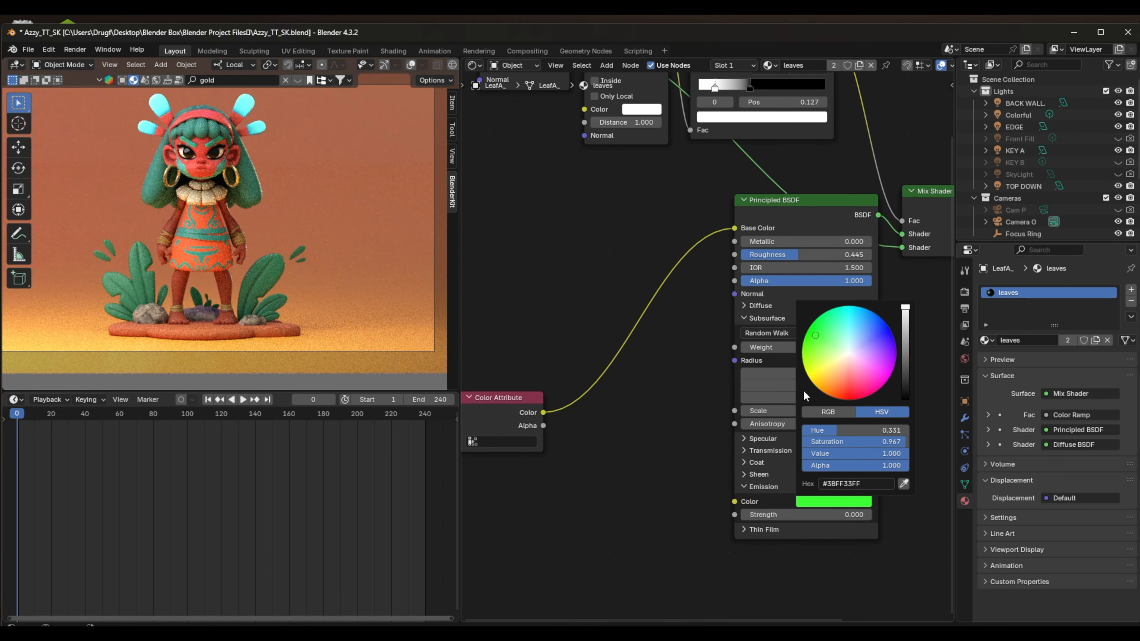
{"action": "left_click", "coordinate": [868, 515]}
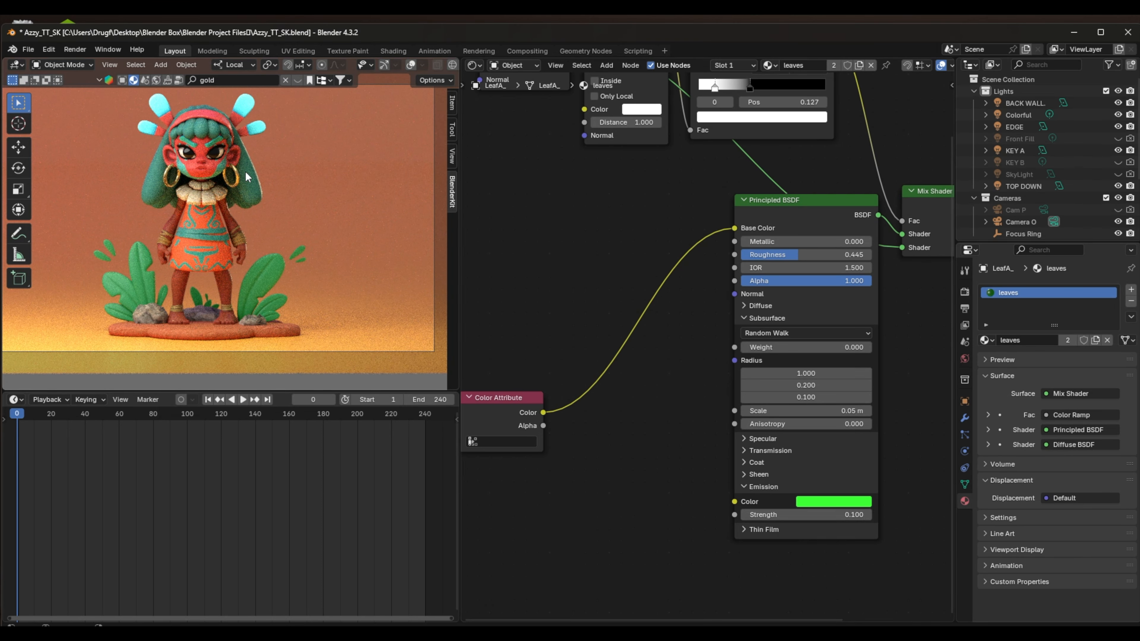
Try giving the hair bowl's material a cyan emission color, #3AFFF7, with a strength of 0.1.
{"action": "left_click", "coordinate": [253, 174]}
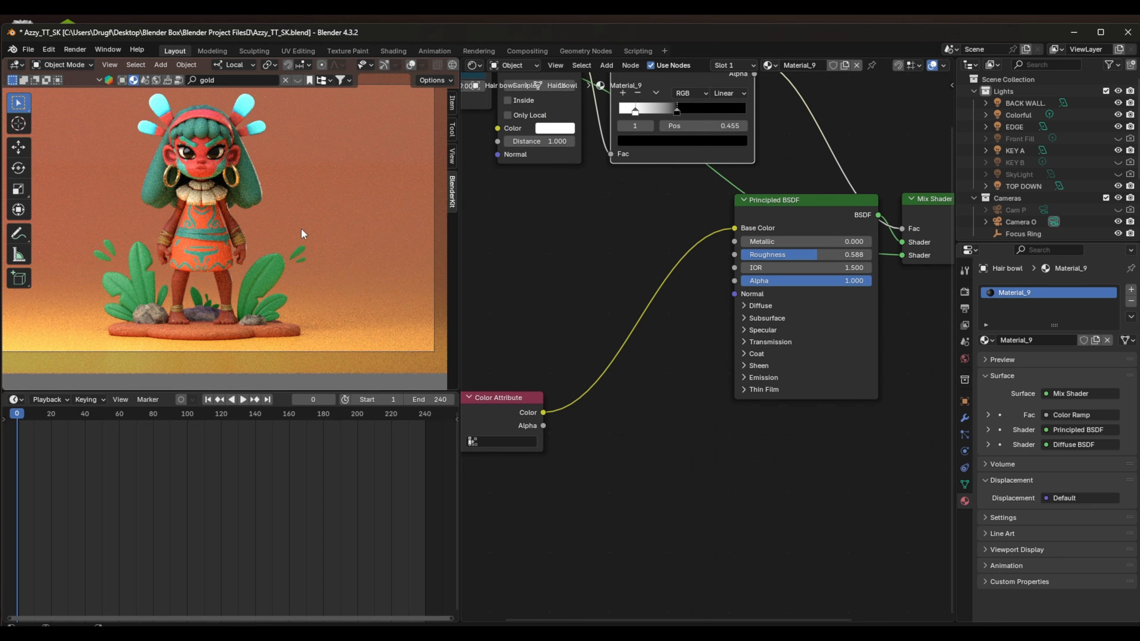
{"action": "left_click", "coordinate": [744, 378]}
{"action": "left_click", "coordinate": [831, 394]}
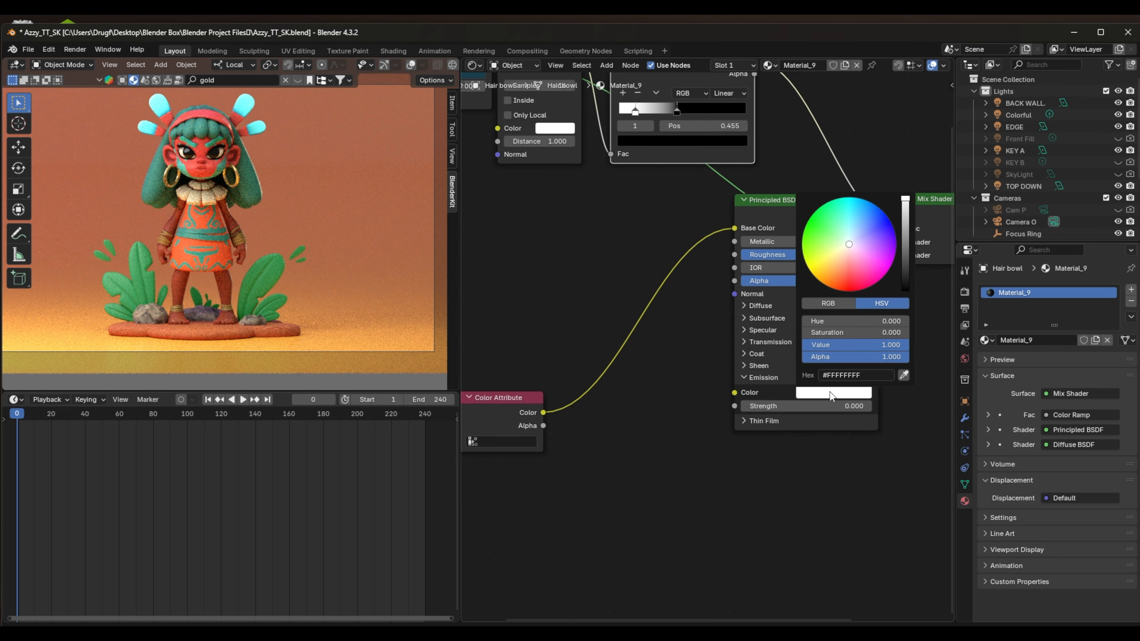
{"action": "left_click_drag", "start_coordinate": [853, 249], "coordinate": [847, 208]}
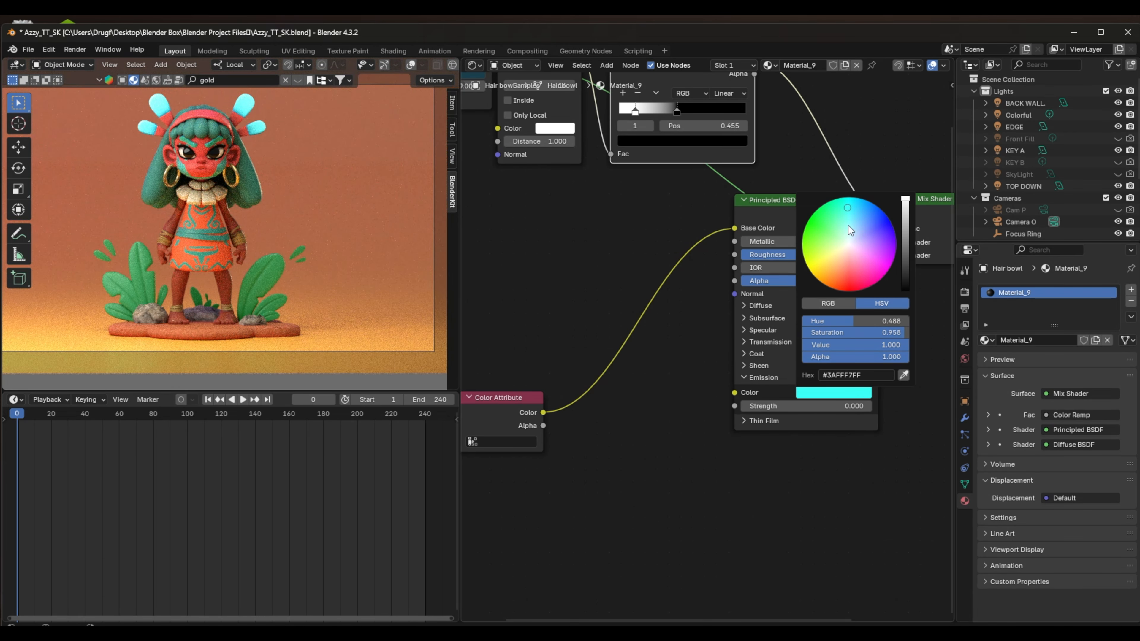
{"action": "left_click", "coordinate": [868, 405]}
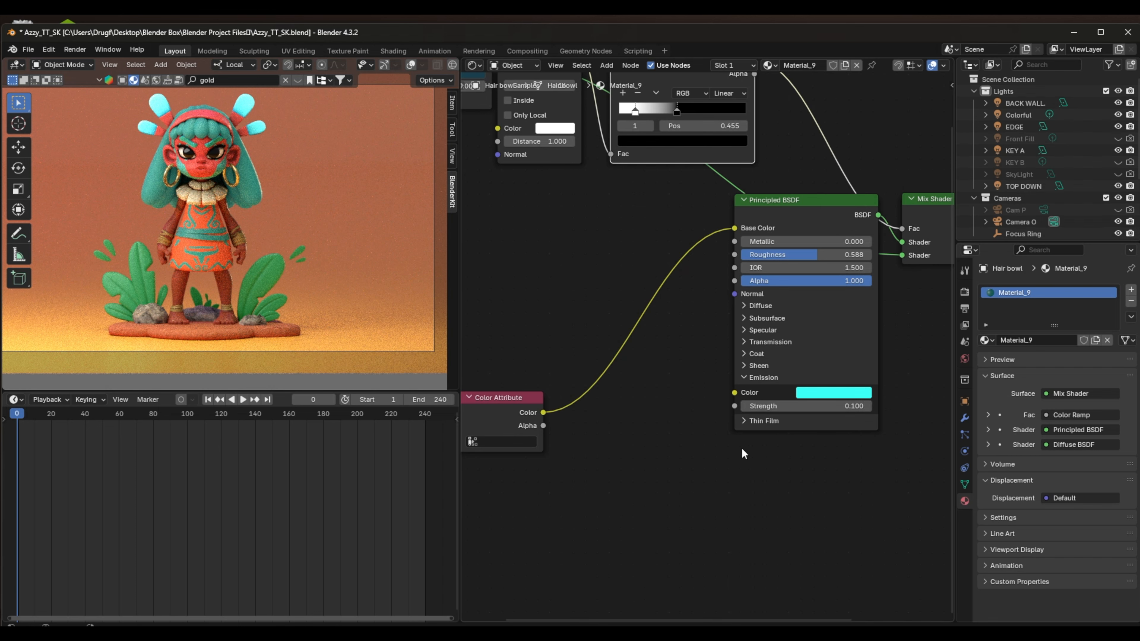
Undo the hair's emission changes and the leaves' emission strength, comparing the leaves with and without the glow.
{"action": "key", "text": "ctrl+z"}
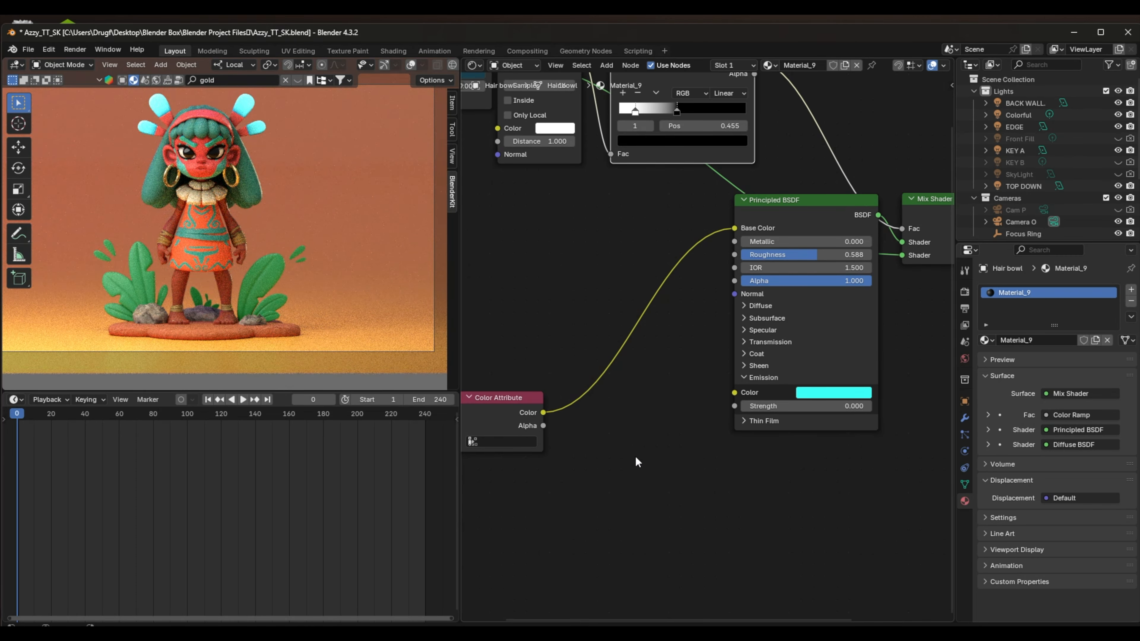
{"action": "key", "text": "ctrl+z"}
{"action": "key", "text": "ctrl+z"}
{"action": "key", "text": "ctrl+z"}
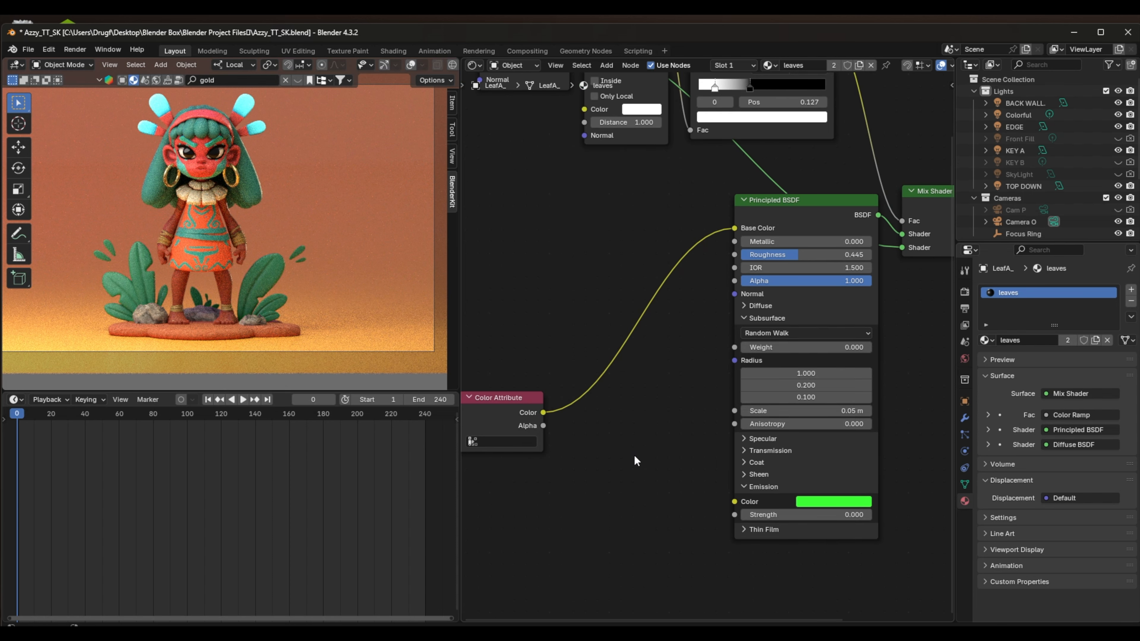
{"action": "key", "text": "ctrl+shift+z"}
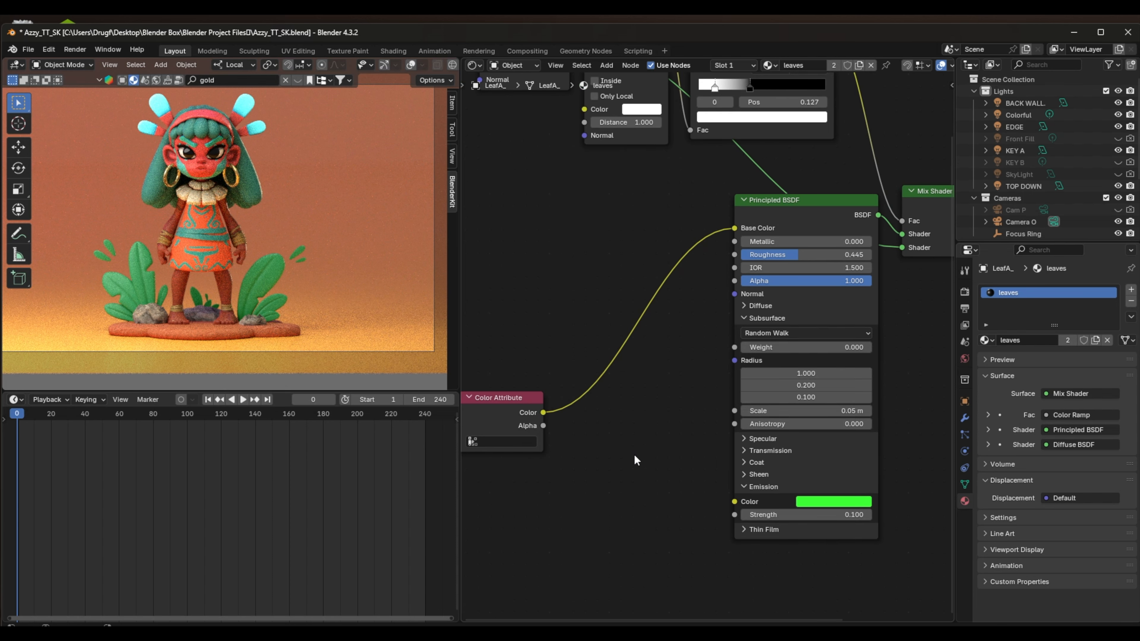
{"action": "key", "text": "ctrl+z"}
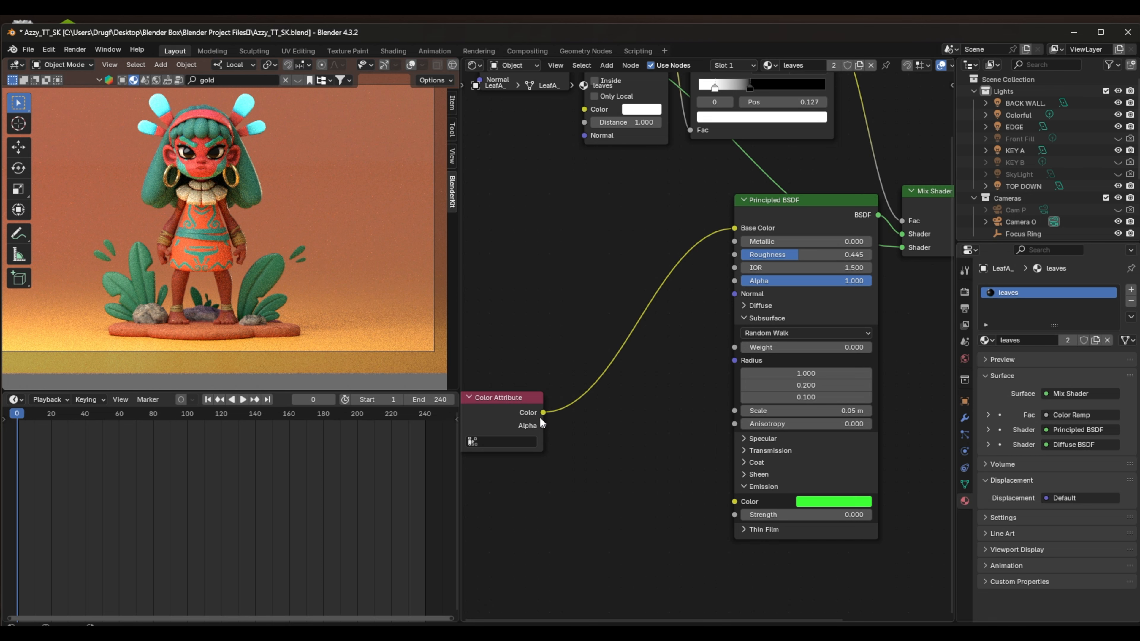
{"action": "scroll", "coordinate": [291, 308], "scroll_direction": "down", "scroll_amount": 1}
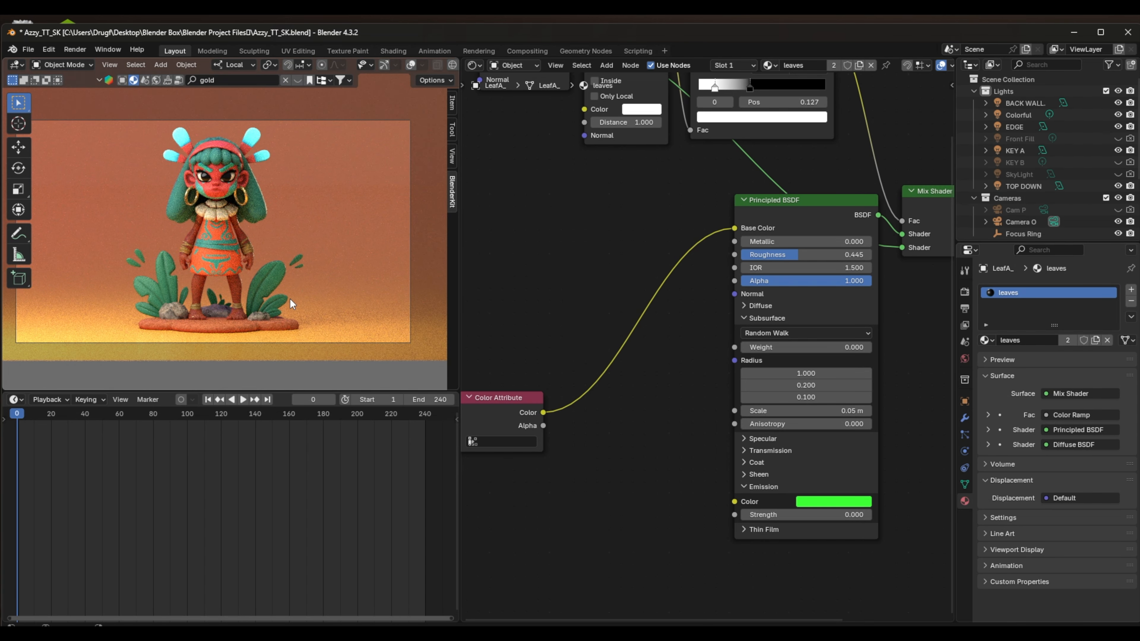
{"action": "scroll", "coordinate": [710, 324], "scroll_direction": "down", "scroll_amount": 4}
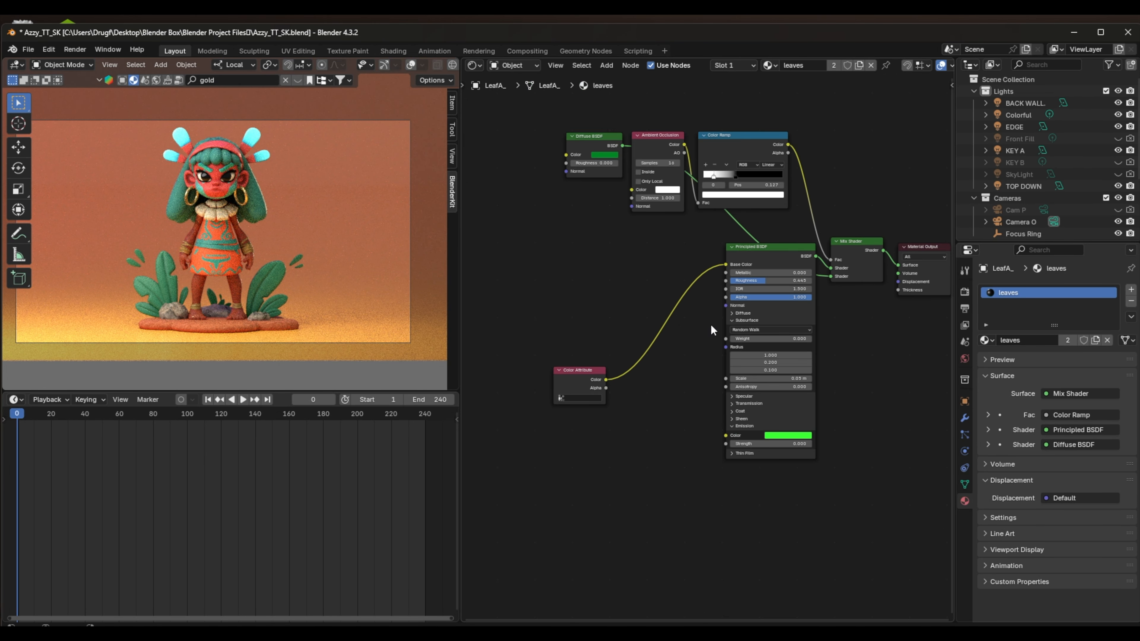
{"action": "scroll", "coordinate": [686, 330], "scroll_direction": "down", "scroll_amount": 2}
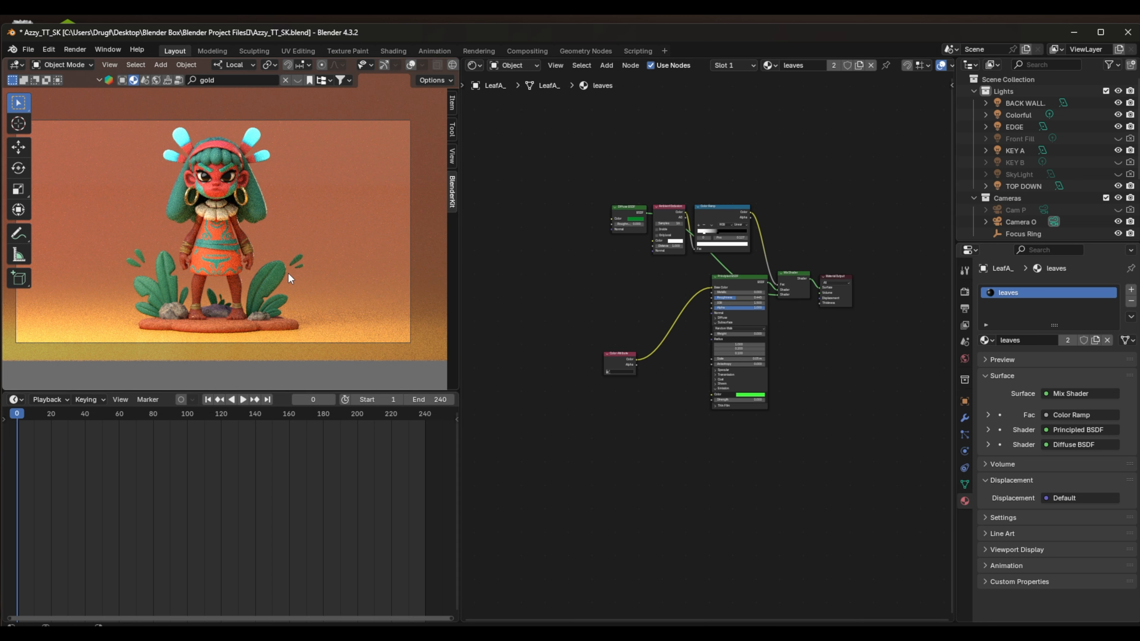
{"action": "scroll", "coordinate": [1041, 175], "scroll_direction": "down", "scroll_amount": 6}
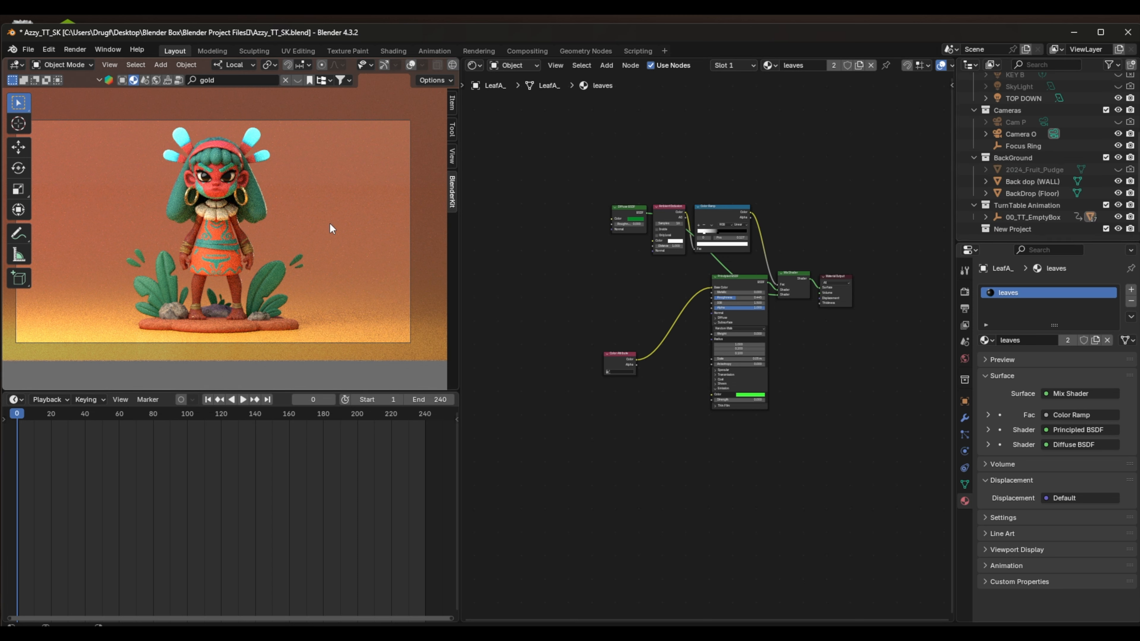
Switch to the Animation workspace and add a cube mesh at the base of the character.
{"action": "left_click", "coordinate": [445, 53]}
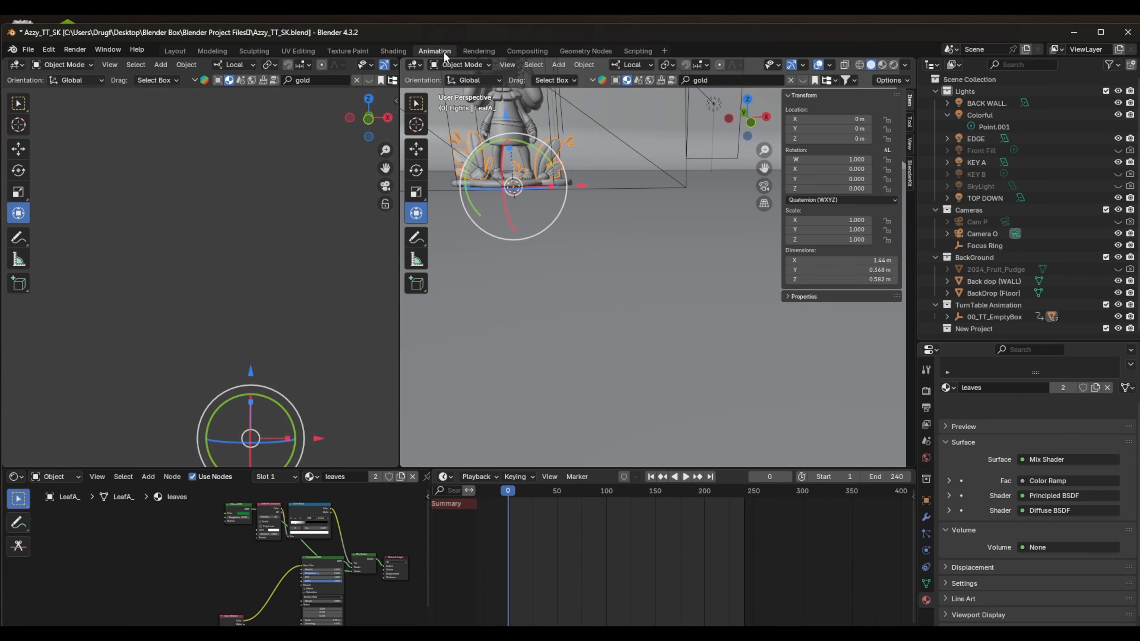
{"action": "scroll", "coordinate": [560, 264], "scroll_direction": "down", "scroll_amount": 6}
{"action": "middle_click_drag", "start_coordinate": [586, 282], "coordinate": [670, 282], "text": "shift"}
{"action": "scroll", "coordinate": [669, 281], "scroll_direction": "down", "scroll_amount": 2}
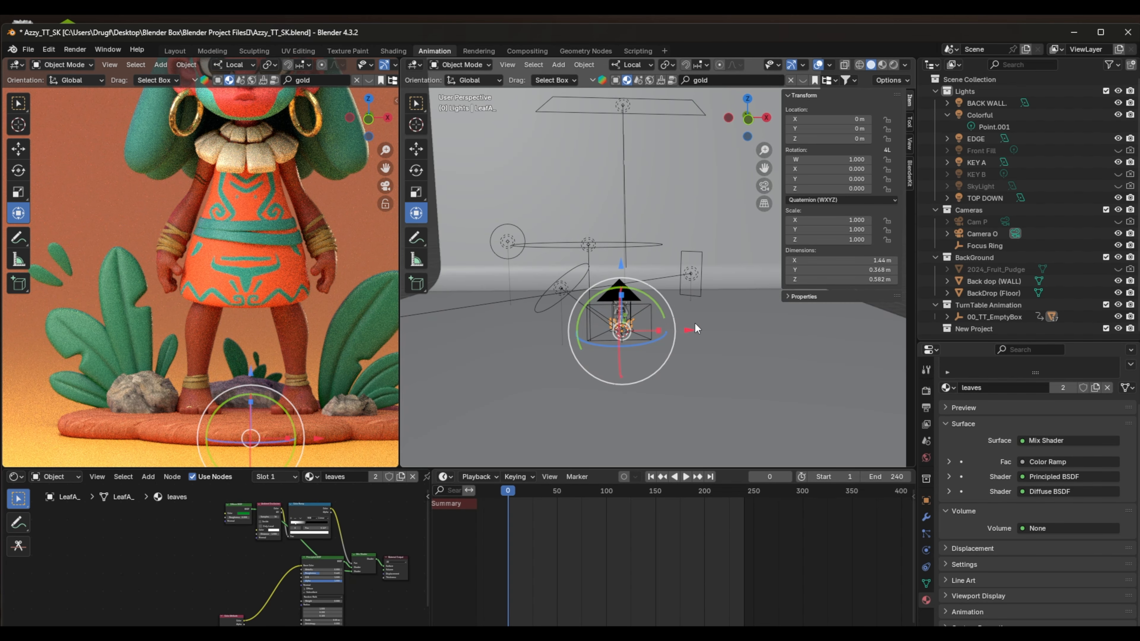
{"action": "key", "text": "shift+a"}
{"action": "mouse_move", "coordinate": [643, 300]}
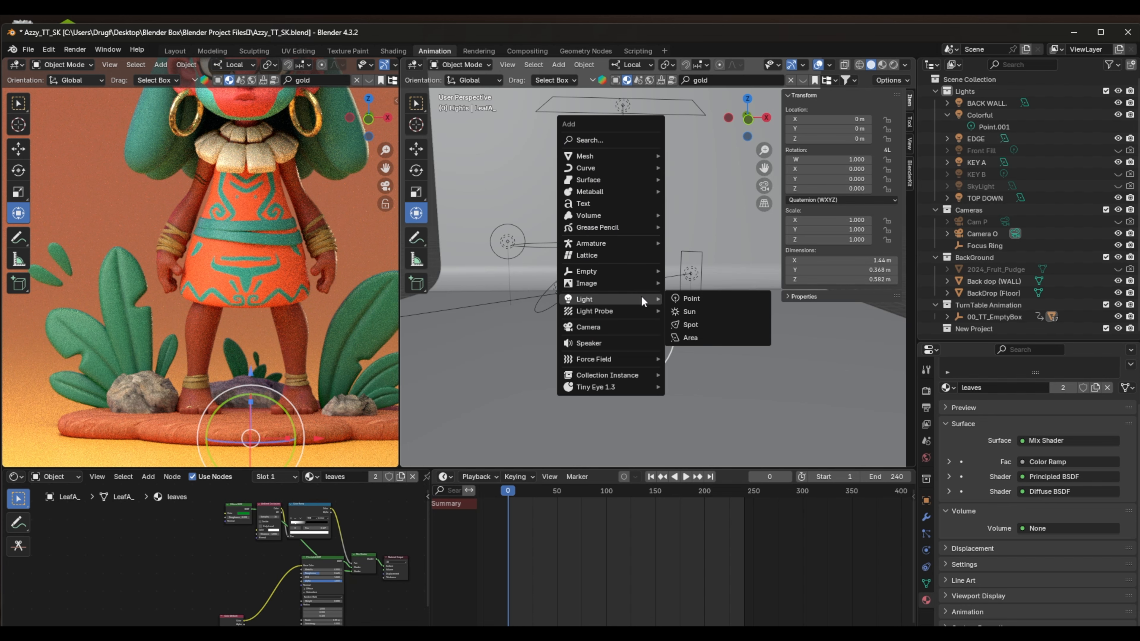
{"action": "mouse_move", "coordinate": [618, 157]}
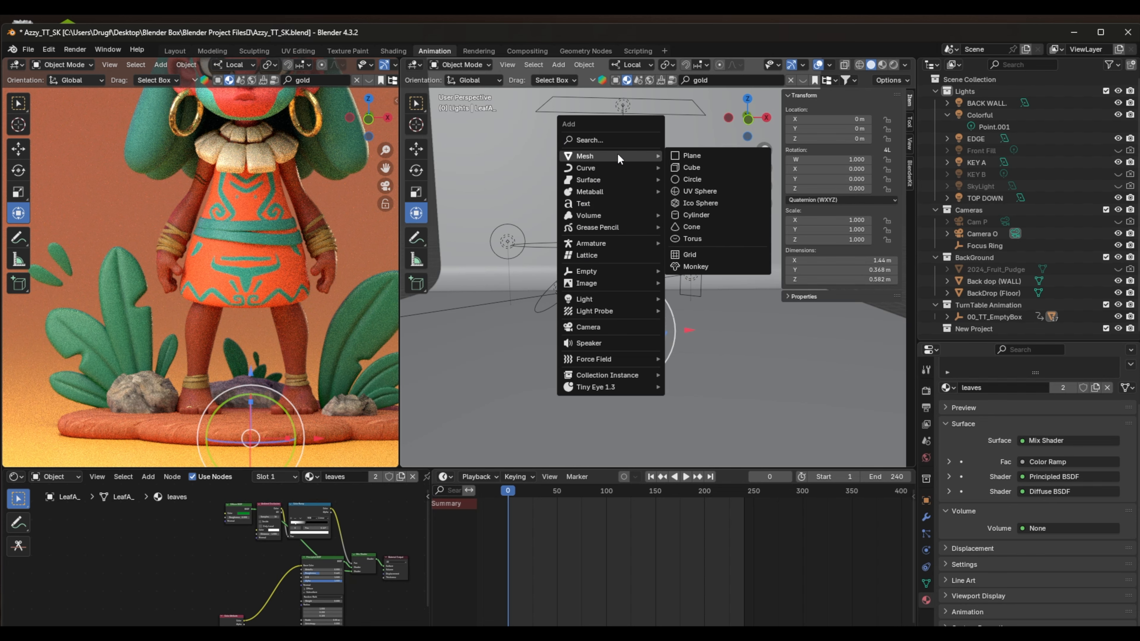
{"action": "left_click", "coordinate": [696, 167]}
Scale the cube up uniformly to about 20.6 m per side so it surrounds the character and lights.
{"action": "key", "text": "s"}
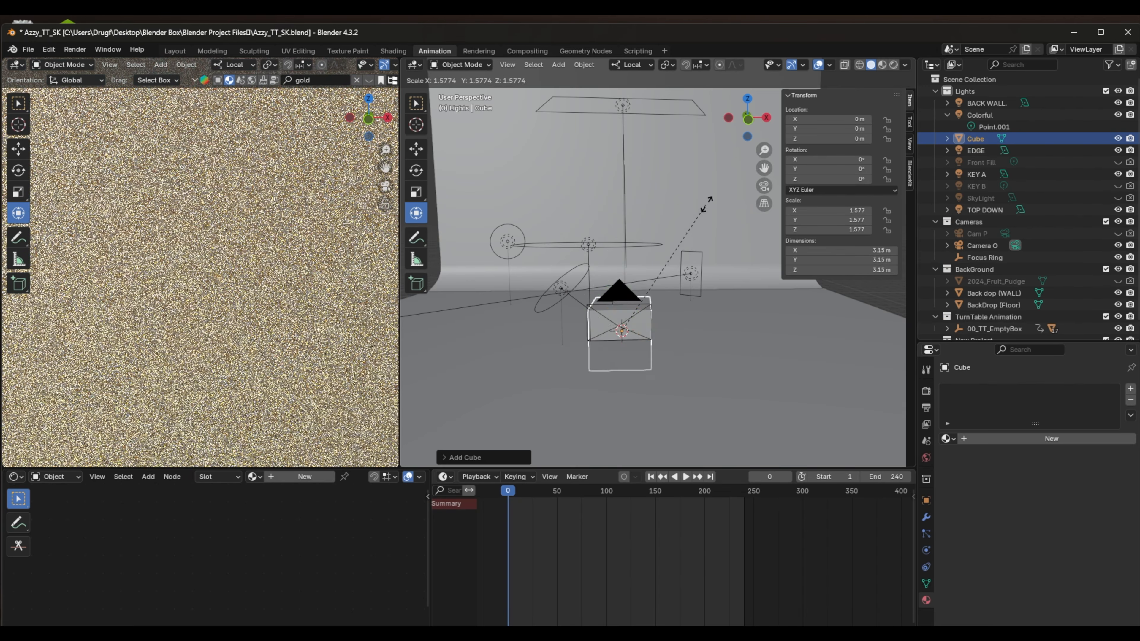
{"action": "left_click", "coordinate": [777, 139]}
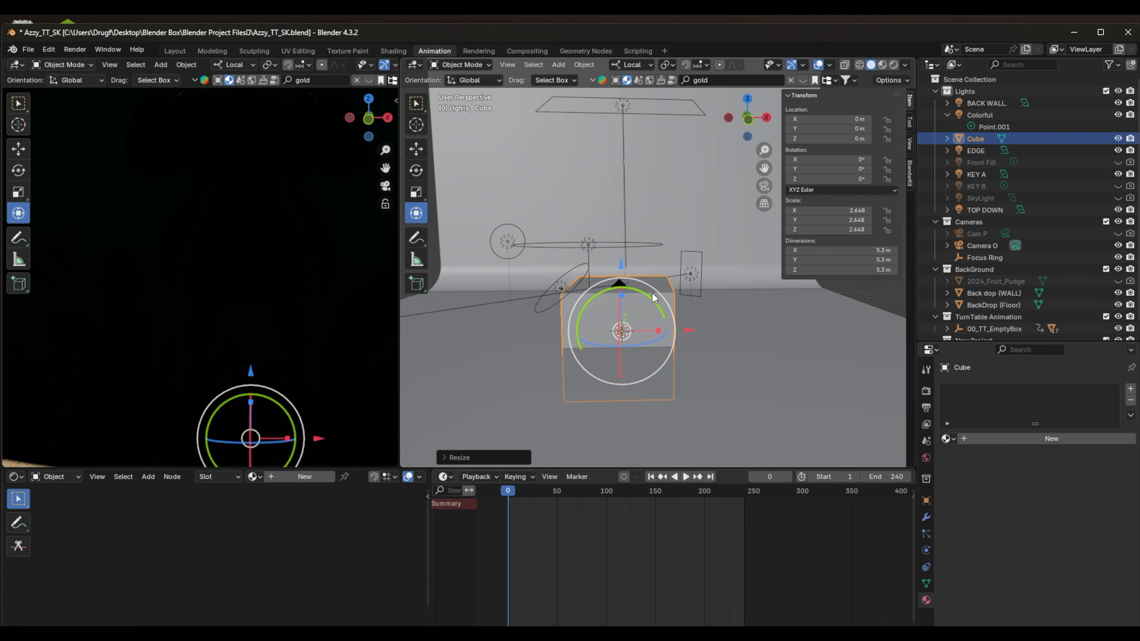
{"action": "key", "text": "s"}
{"action": "left_click", "coordinate": [779, 230]}
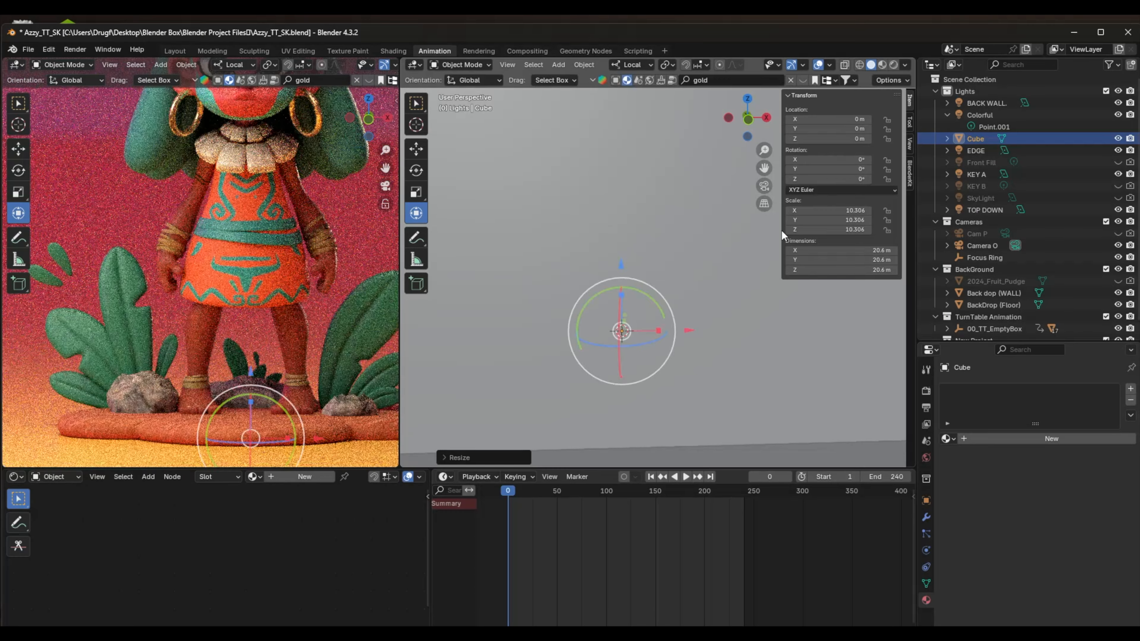
Raise the cube along Z to a height of about 10.07 m.
{"action": "scroll", "coordinate": [696, 273], "scroll_direction": "down", "scroll_amount": 6}
{"action": "middle_click_drag", "start_coordinate": [697, 272], "coordinate": [785, 278]}
{"action": "scroll", "coordinate": [179, 404], "scroll_direction": "down", "scroll_amount": 2}
{"action": "left_click_drag", "start_coordinate": [673, 223], "coordinate": [688, 175]}
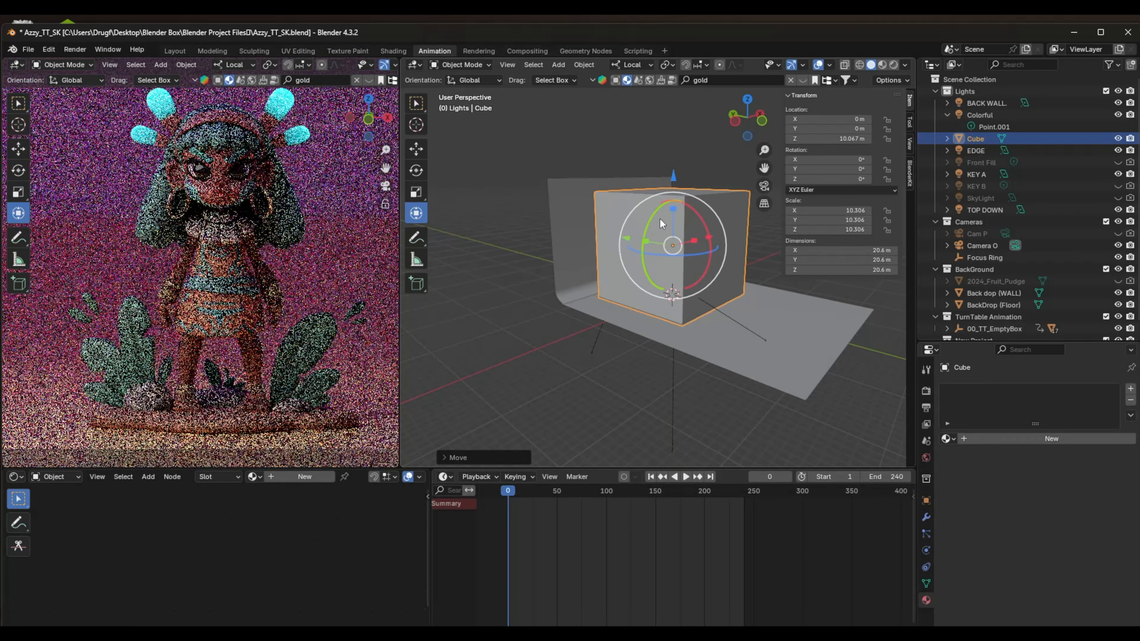
Stretch the cube to about 33.5 m along X and 34 m along Y.
{"action": "middle_click_drag", "start_coordinate": [660, 219], "coordinate": [700, 237]}
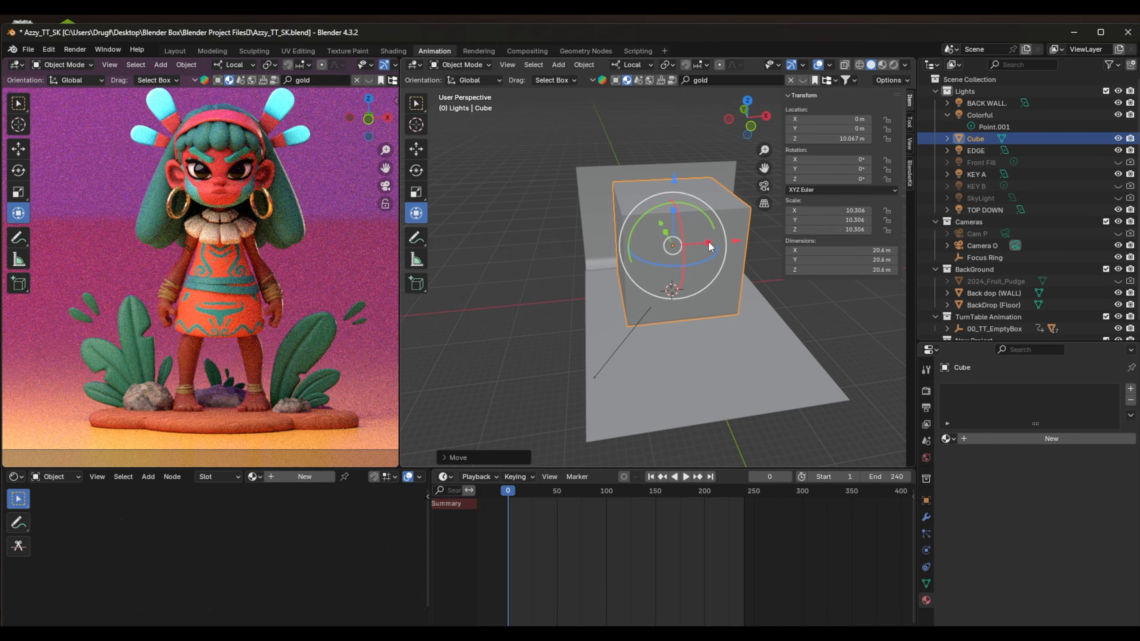
{"action": "left_click_drag", "start_coordinate": [709, 246], "coordinate": [732, 235]}
{"action": "middle_click_drag", "start_coordinate": [731, 236], "coordinate": [828, 345]}
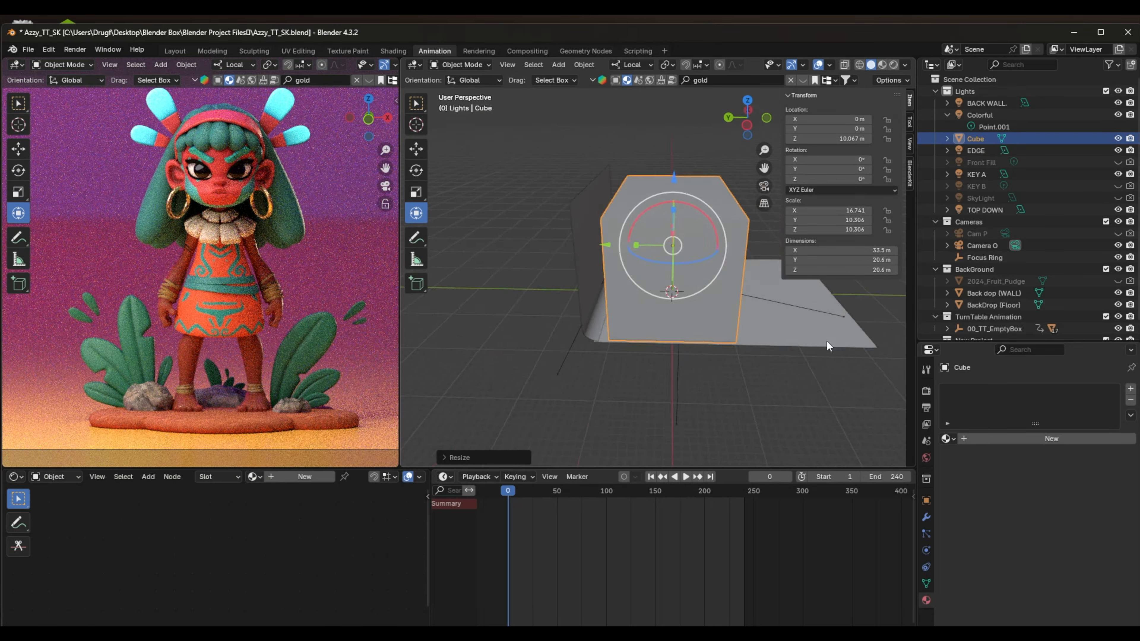
{"action": "left_click_drag", "start_coordinate": [636, 245], "coordinate": [613, 244]}
{"action": "middle_click_drag", "start_coordinate": [721, 333], "coordinate": [554, 340]}
{"action": "middle_click_drag", "start_coordinate": [623, 307], "coordinate": [537, 311]}
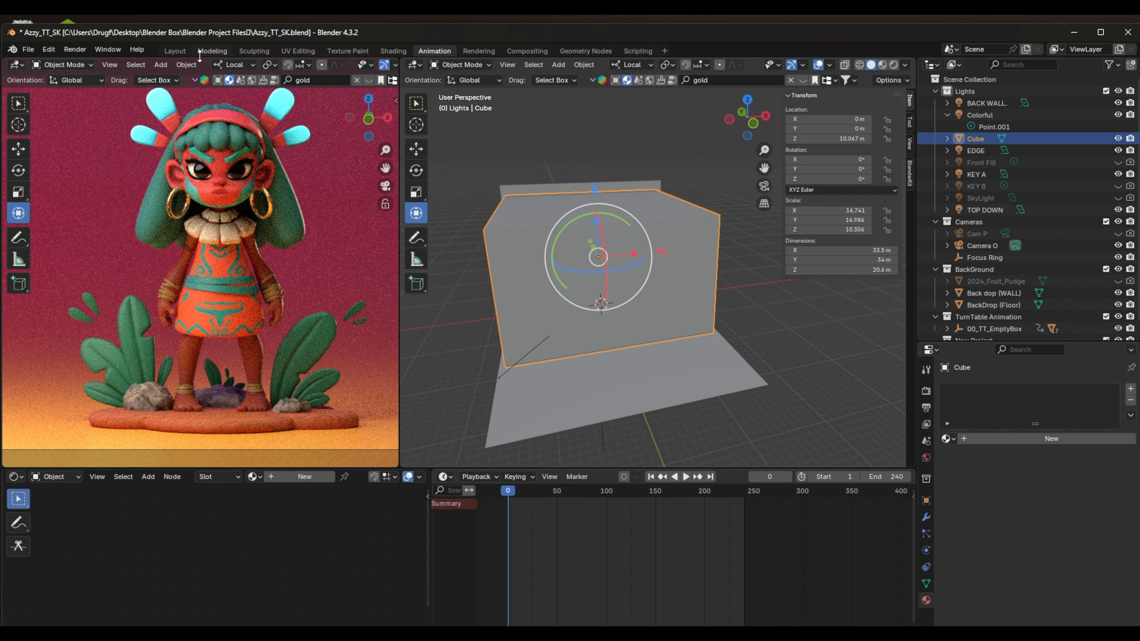
Return to the Layout workspace and examine the rendered scene around the camera frame inside the cube.
{"action": "left_click", "coordinate": [175, 49]}
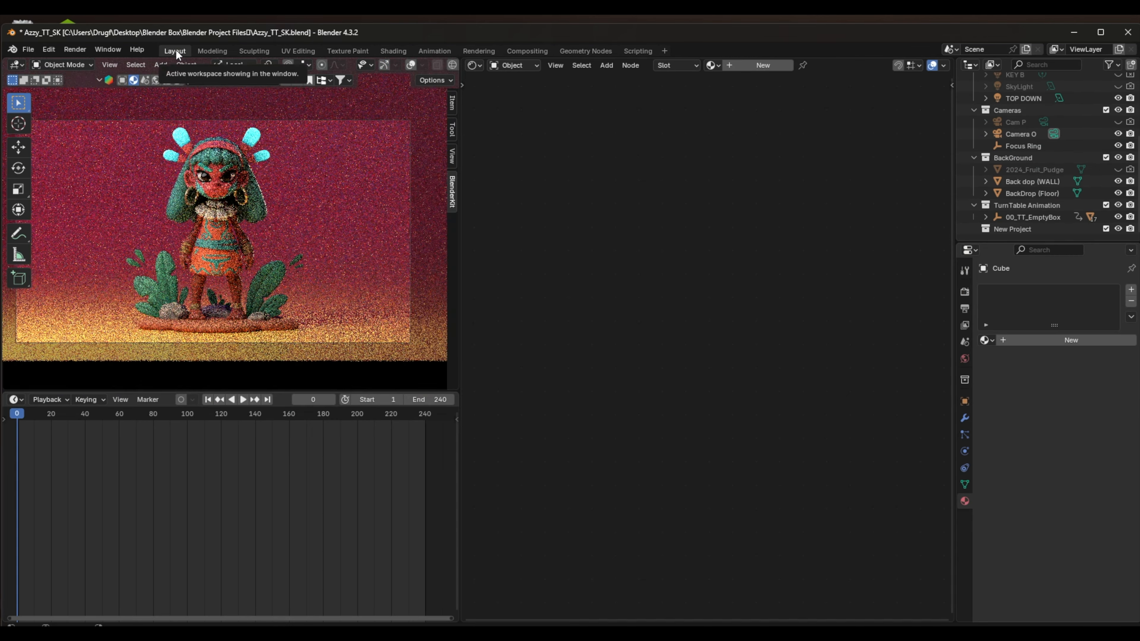
{"action": "scroll", "coordinate": [322, 245], "scroll_direction": "down", "scroll_amount": 8}
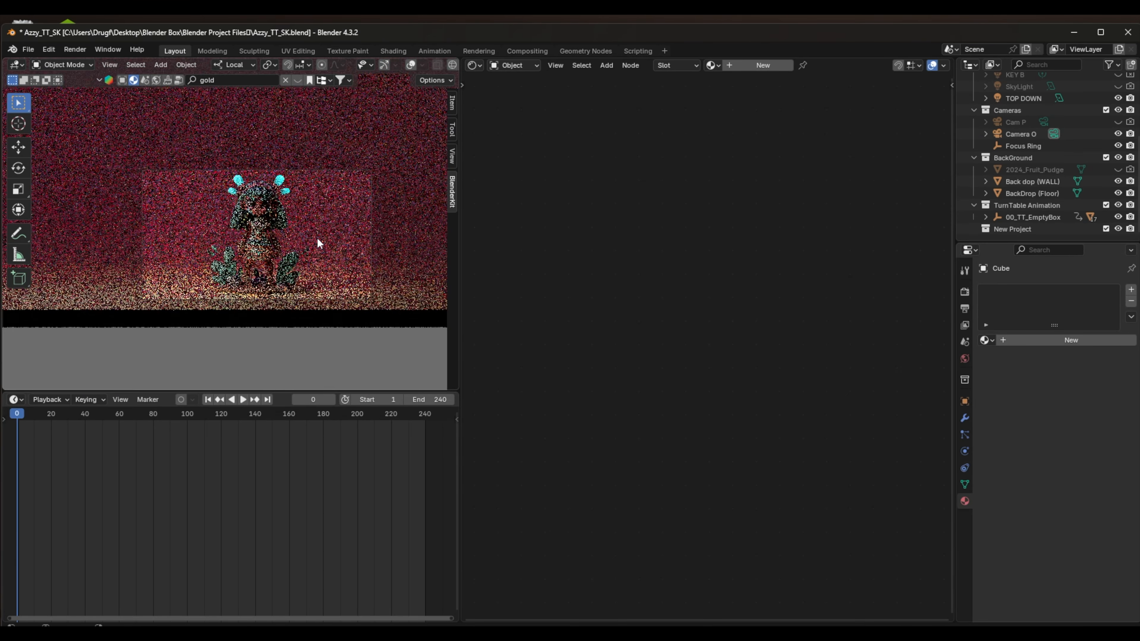
{"action": "middle_click_drag", "start_coordinate": [316, 228], "coordinate": [316, 331], "text": "shift"}
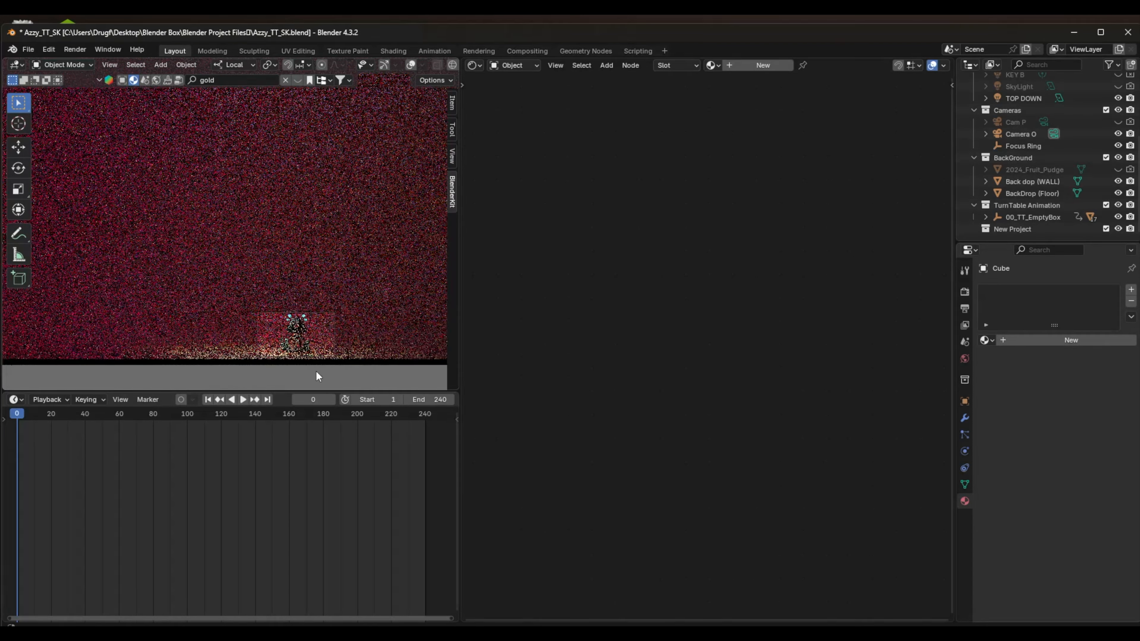
{"action": "scroll", "coordinate": [317, 328], "scroll_direction": "up", "scroll_amount": 6}
{"action": "scroll", "coordinate": [319, 332], "scroll_direction": "down", "scroll_amount": 6}
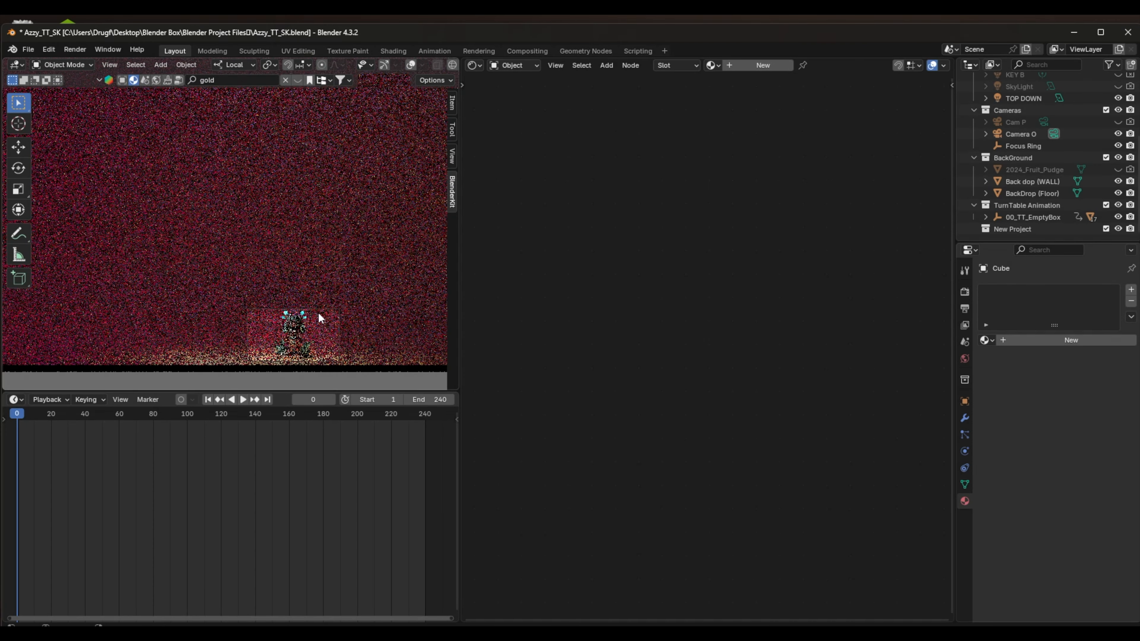
{"action": "scroll", "coordinate": [319, 305], "scroll_direction": "up", "scroll_amount": 7}
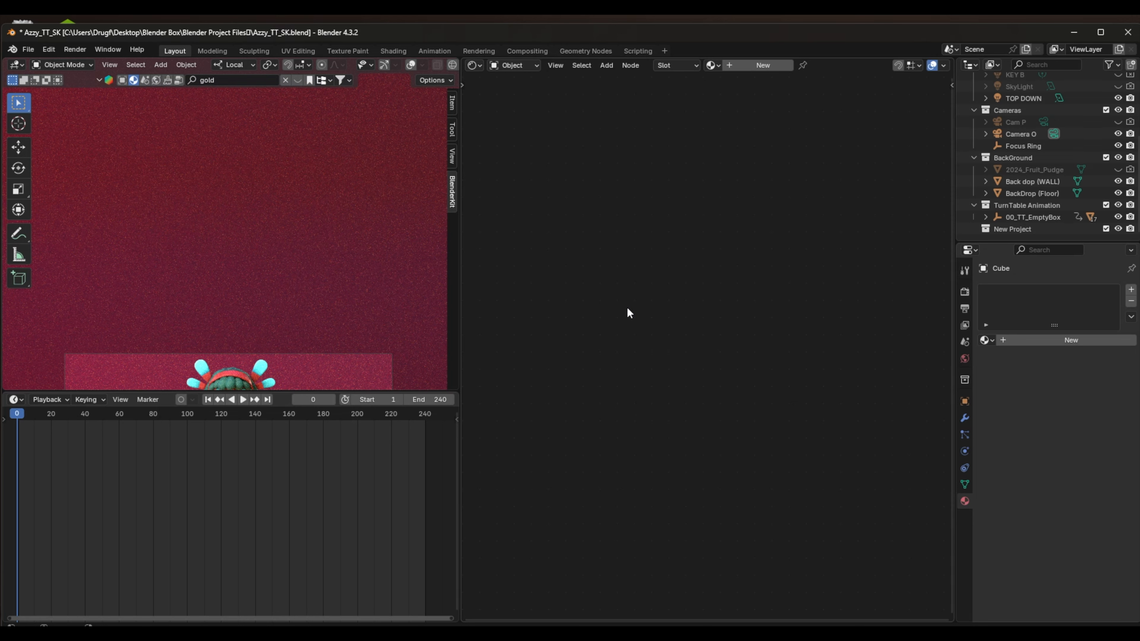
{"action": "scroll", "coordinate": [1037, 199], "scroll_direction": "up", "scroll_amount": 2}
{"action": "scroll", "coordinate": [1034, 201], "scroll_direction": "down", "scroll_amount": 2}
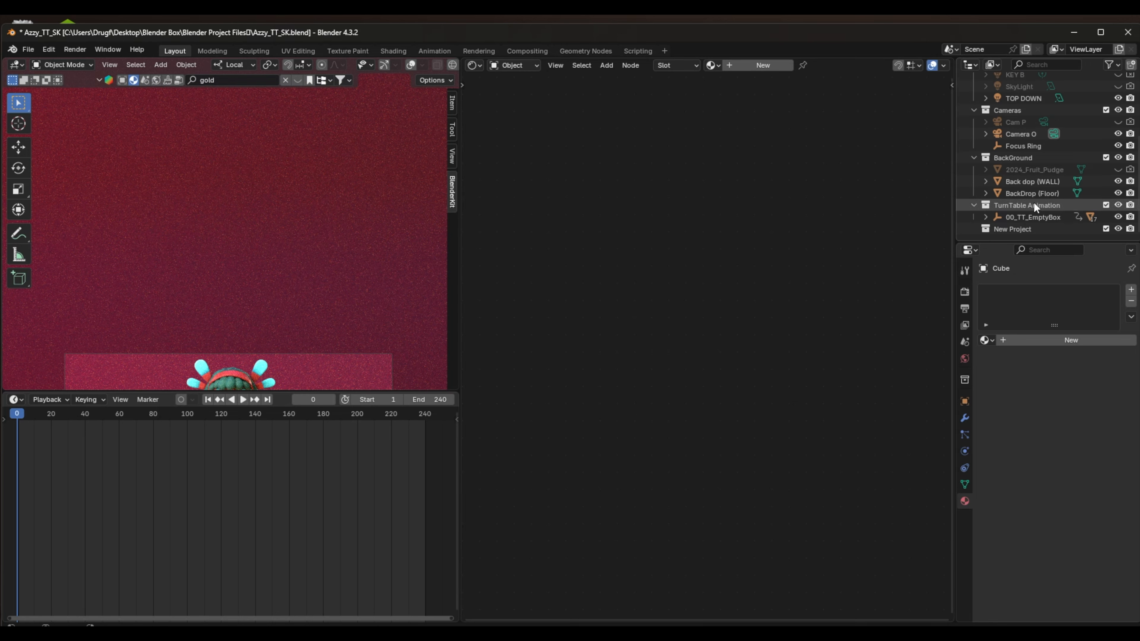
{"action": "left_click", "coordinate": [986, 216]}
{"action": "scroll", "coordinate": [987, 212], "scroll_direction": "down", "scroll_amount": 6}
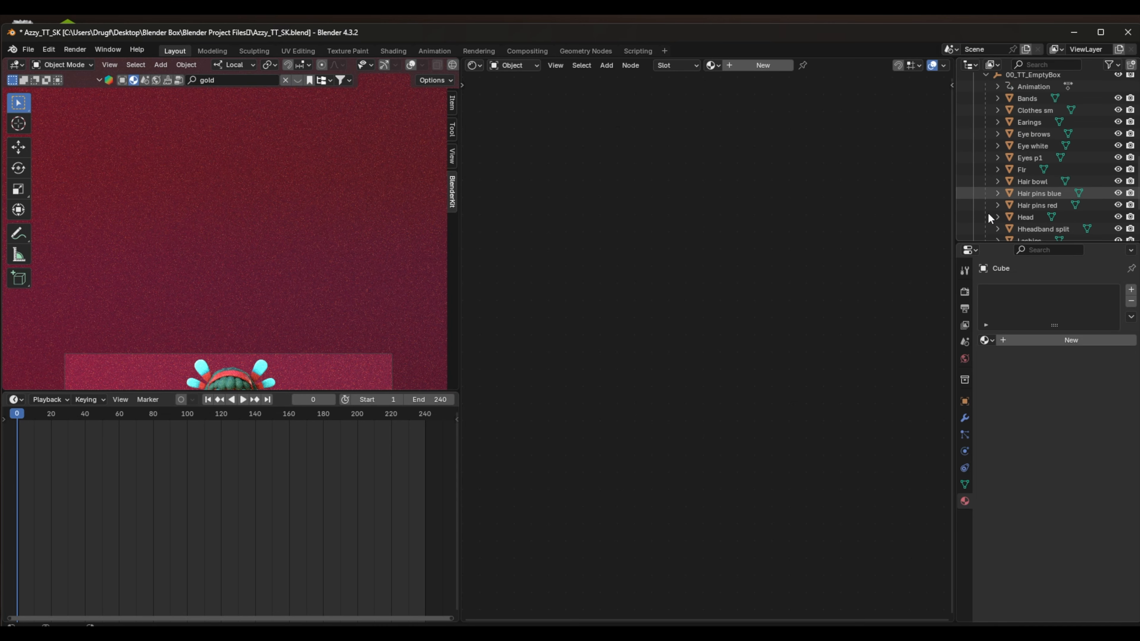
{"action": "scroll", "coordinate": [987, 213], "scroll_direction": "up", "scroll_amount": 8}
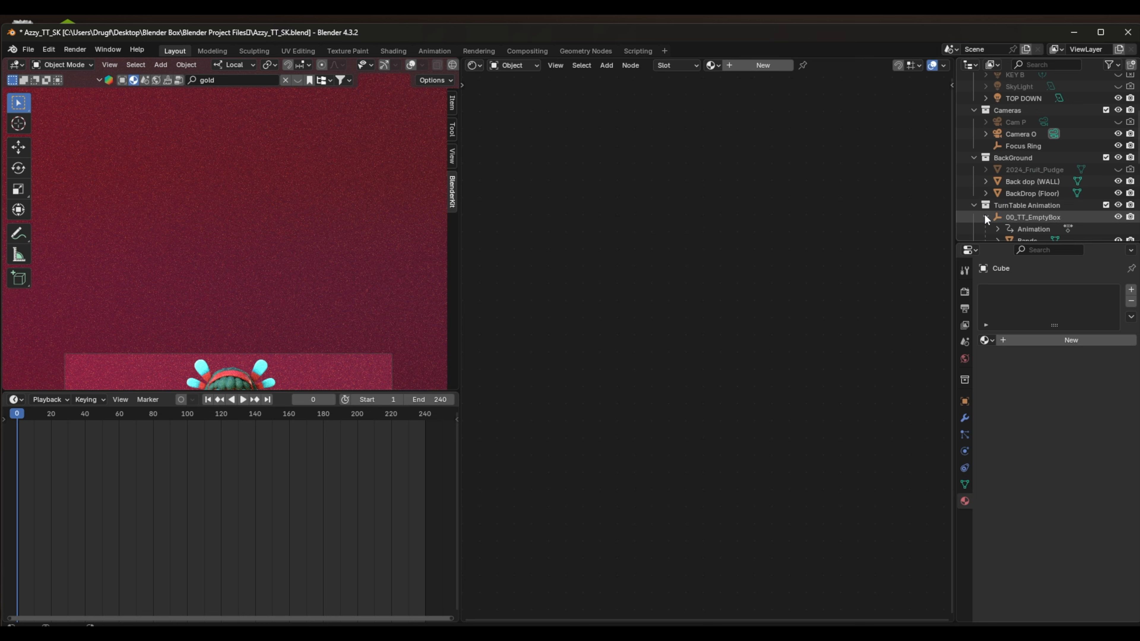
{"action": "left_click", "coordinate": [985, 216]}
Rename the Cube in the Lights collection to Atmosphere and move it into the BackGround collection.
{"action": "scroll", "coordinate": [987, 182], "scroll_direction": "up", "scroll_amount": 5}
{"action": "left_click", "coordinate": [1018, 122]}
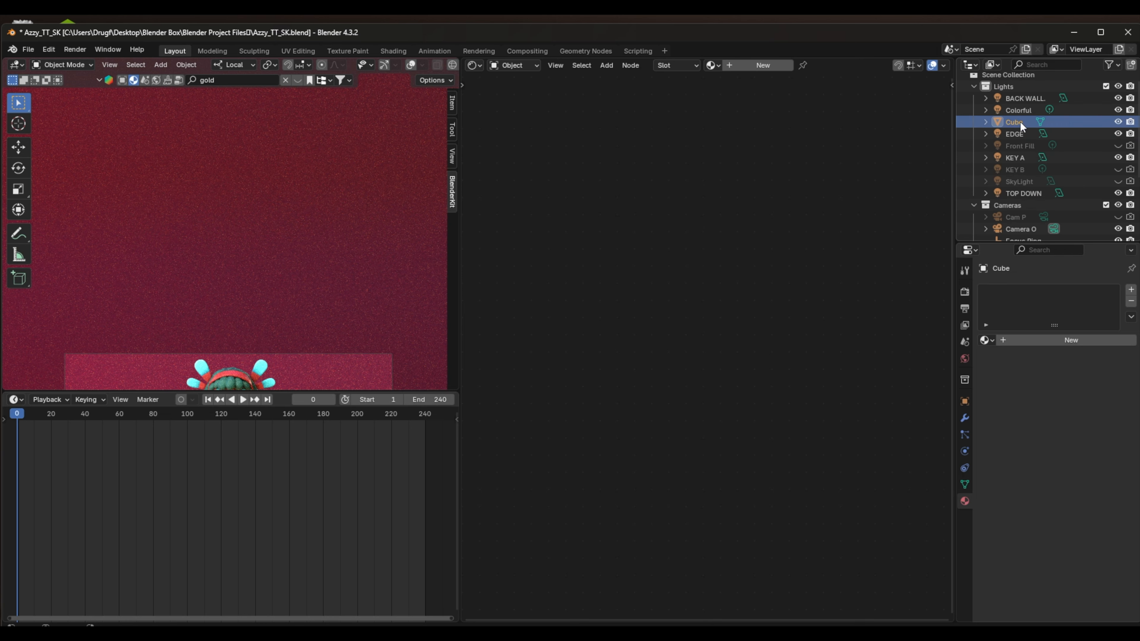
{"action": "double_click", "coordinate": [1015, 123]}
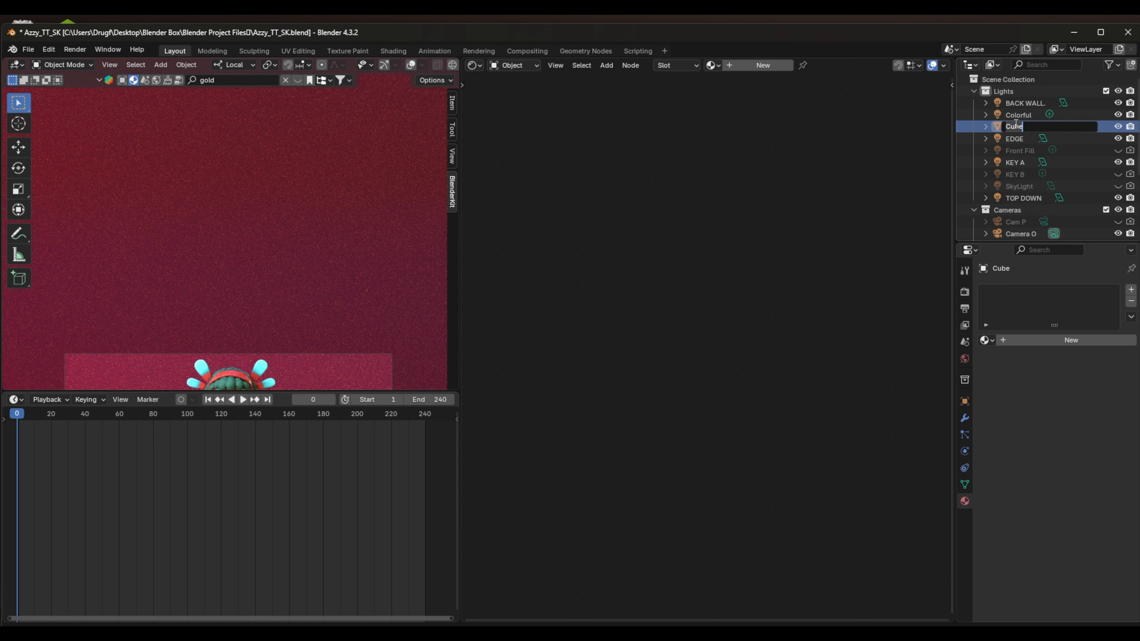
{"action": "type", "text": "Atmosphere"}
{"action": "key", "text": "Return"}
{"action": "left_click_drag", "start_coordinate": [1023, 101], "coordinate": [1024, 159]}
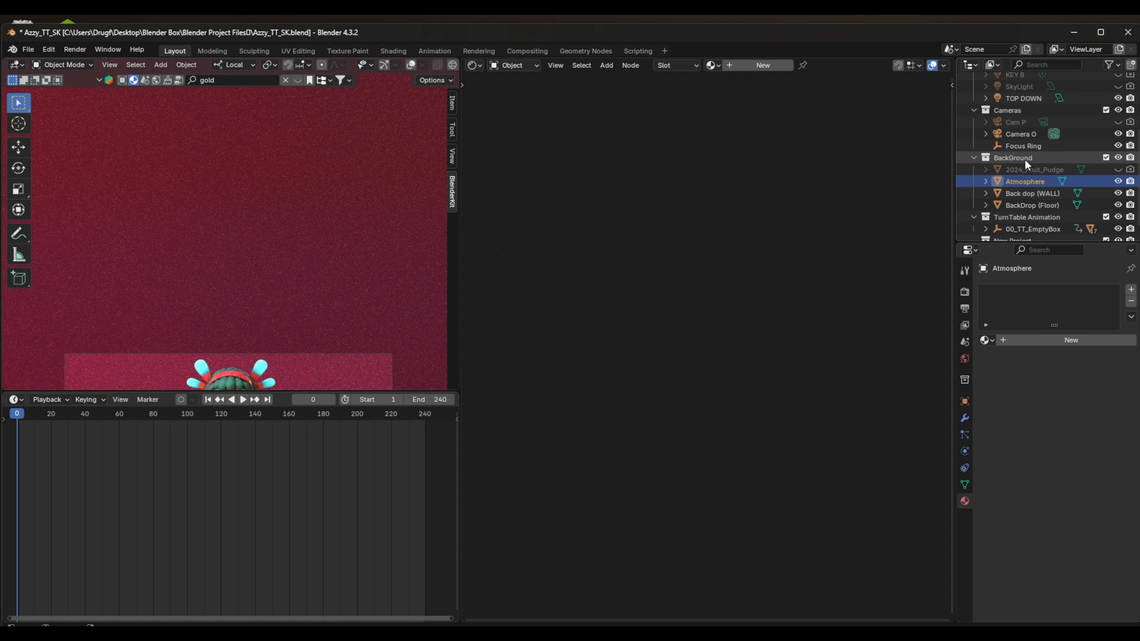
Rename the Atmosphere object in the BackGround collection to Atmo Cube.
{"action": "double_click", "coordinate": [1022, 181]}
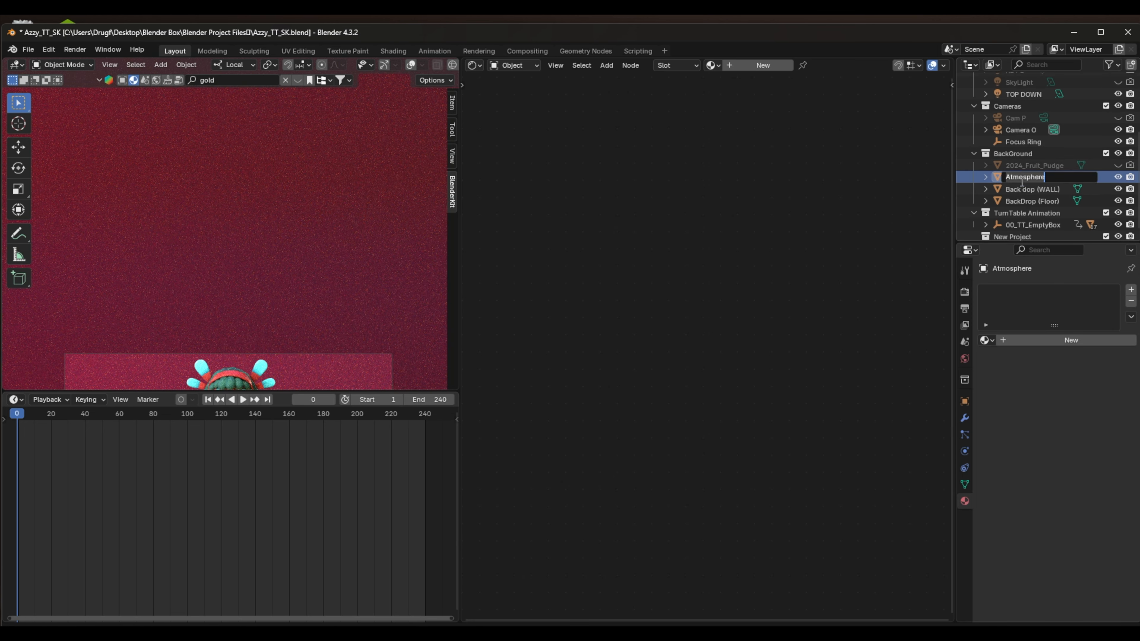
{"action": "type", "text": "Atm Cube"}
{"action": "type", "text": "s"}
{"action": "key", "text": "BackSpace"}
{"action": "type", "text": "CC"}
{"action": "key", "text": "BackSpace"}
{"action": "key", "text": "BackSpace"}
{"action": "type", "text": "C"}
{"action": "key", "text": "BackSpace"}
{"action": "key", "text": "BackSpace"}
{"action": "type", "text": "Cube"}
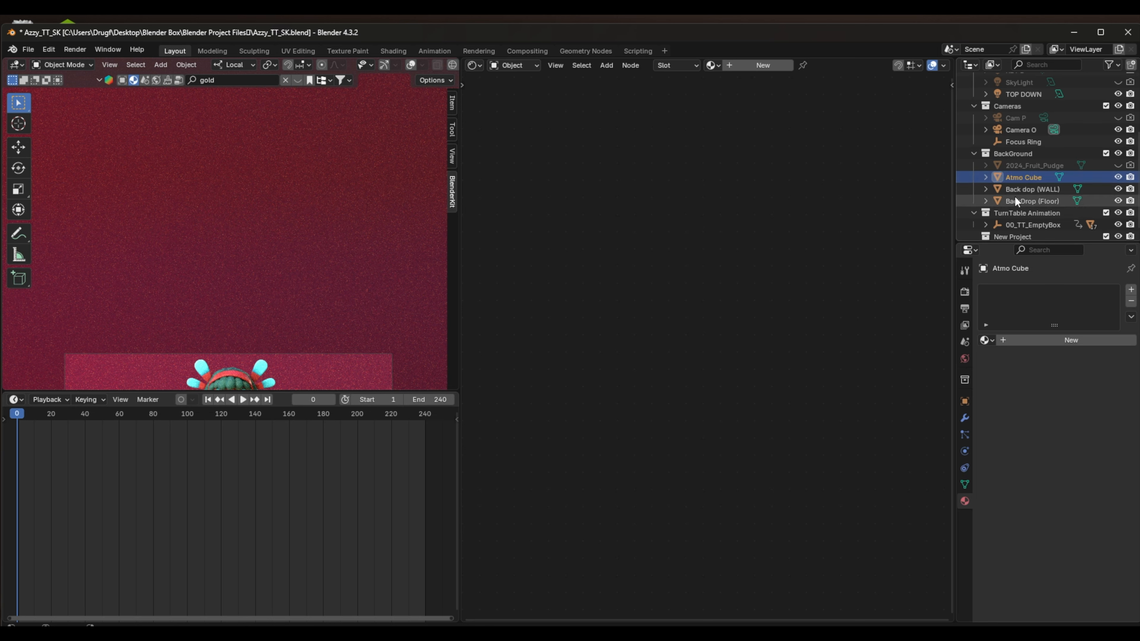
{"action": "key", "text": "Return"}
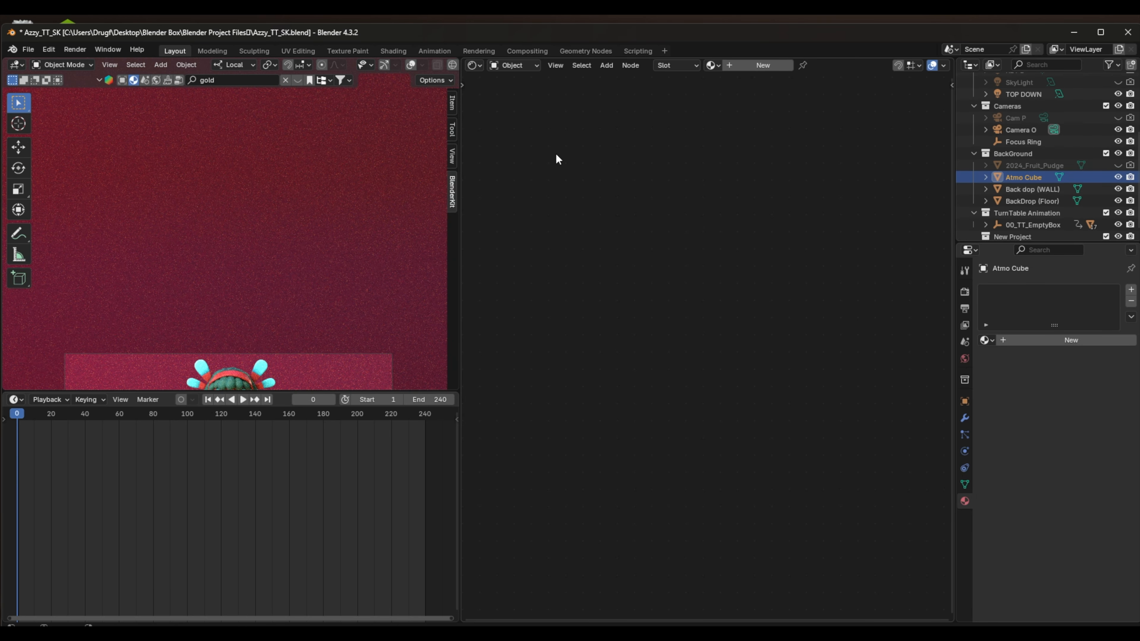
{"action": "left_click", "coordinate": [475, 65]}
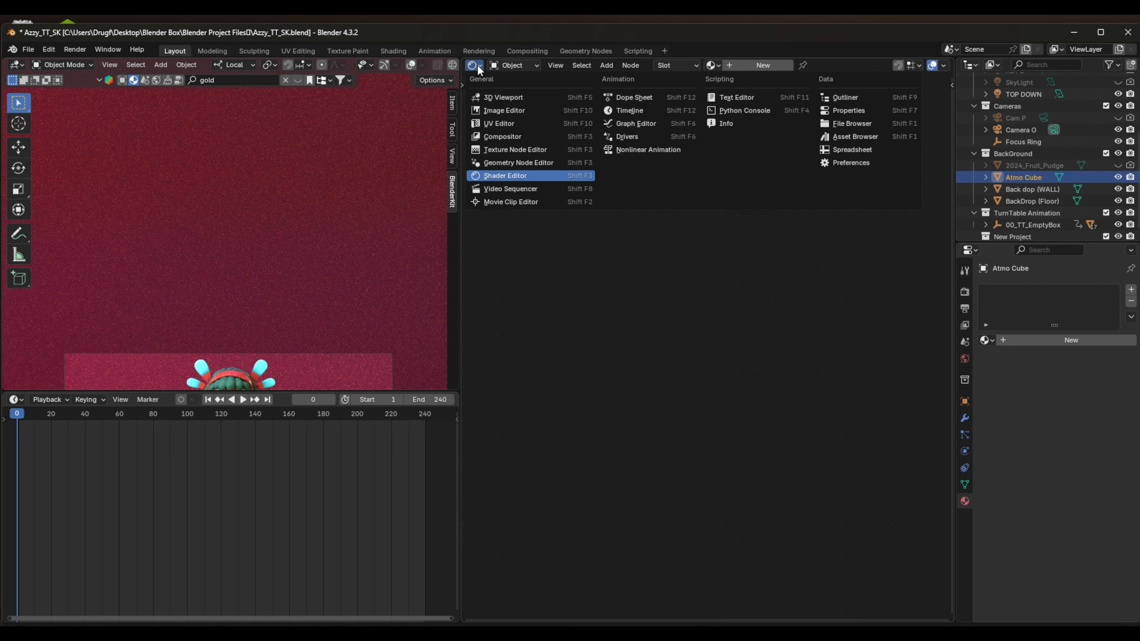
{"action": "left_click", "coordinate": [477, 64]}
{"action": "left_click", "coordinate": [555, 65]}
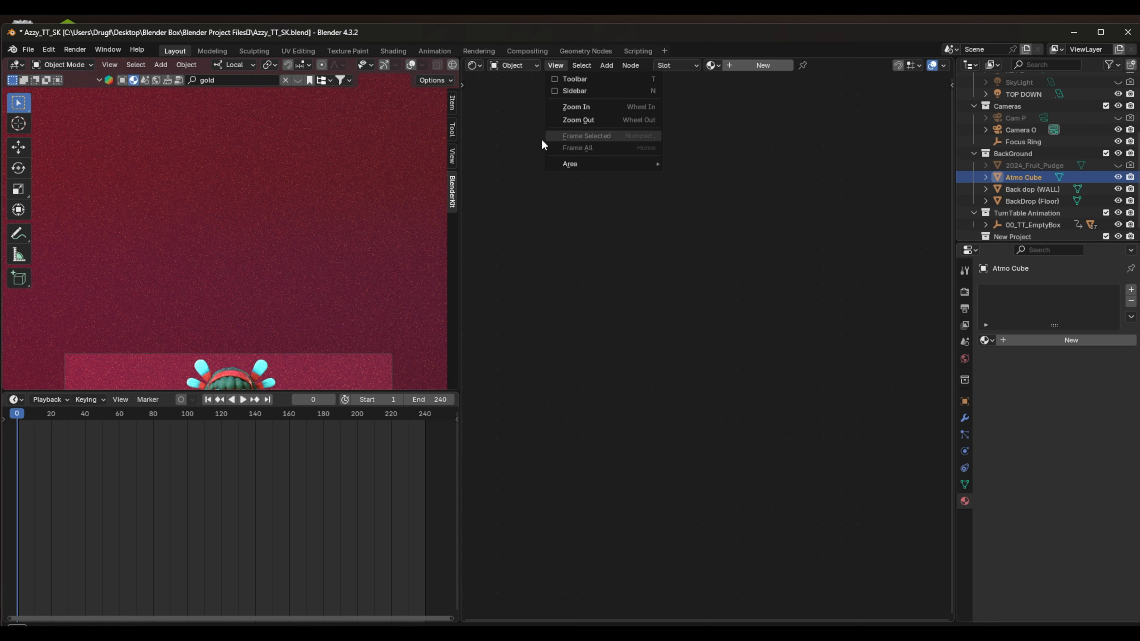
{"action": "left_click", "coordinate": [534, 144]}
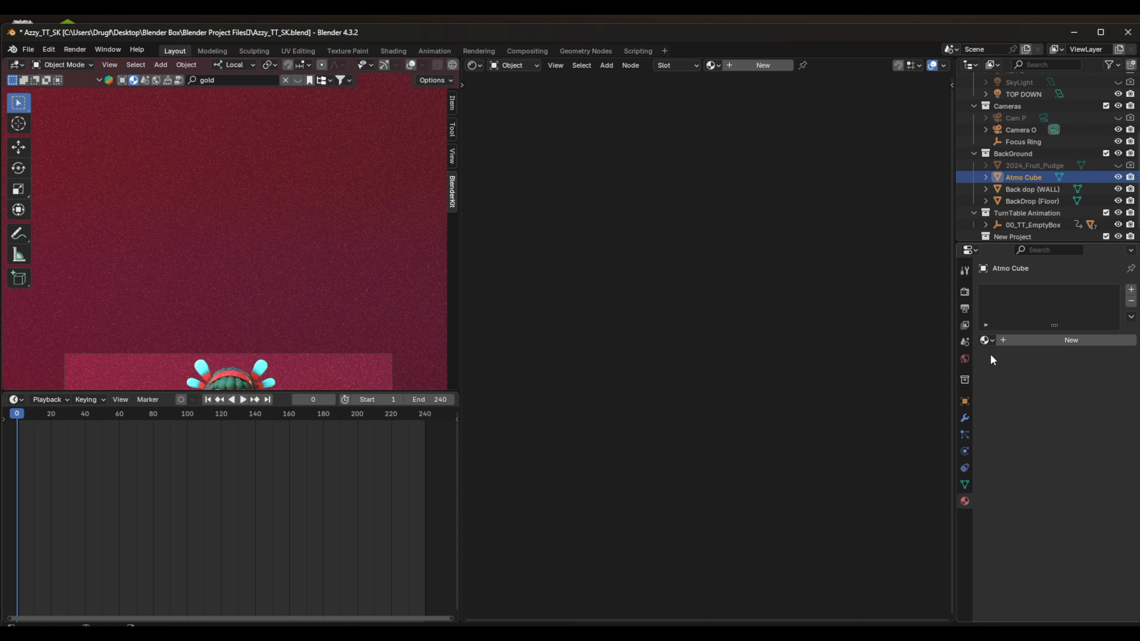
Create a new material on the Atmo Cube object and name it Atmo Cube.
{"action": "left_click", "coordinate": [1005, 339]}
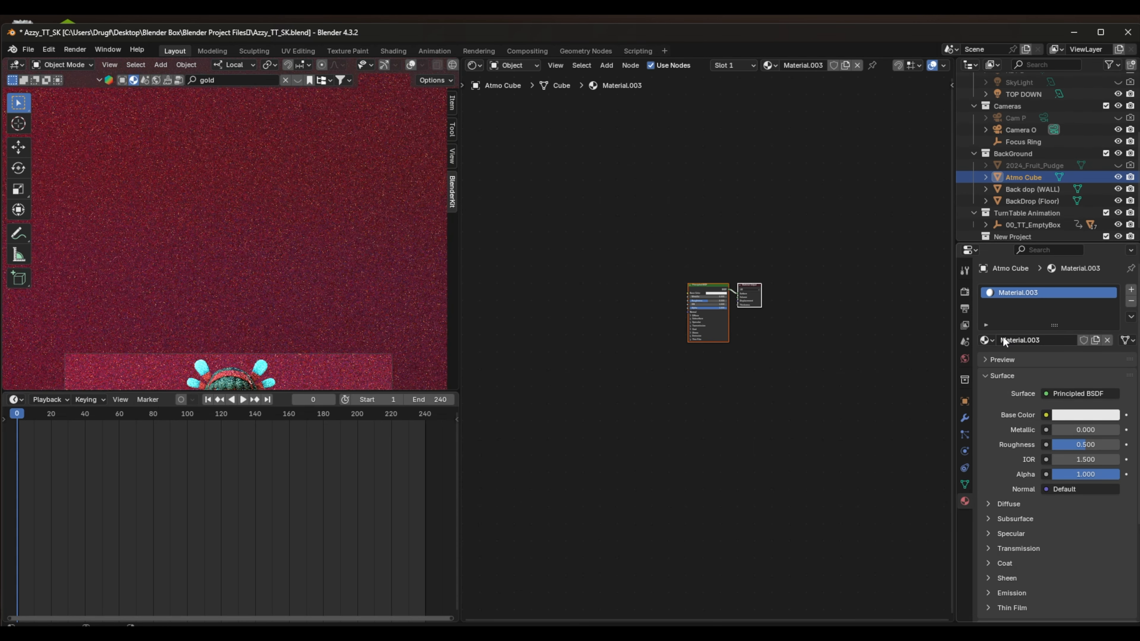
{"action": "left_click", "coordinate": [1005, 340]}
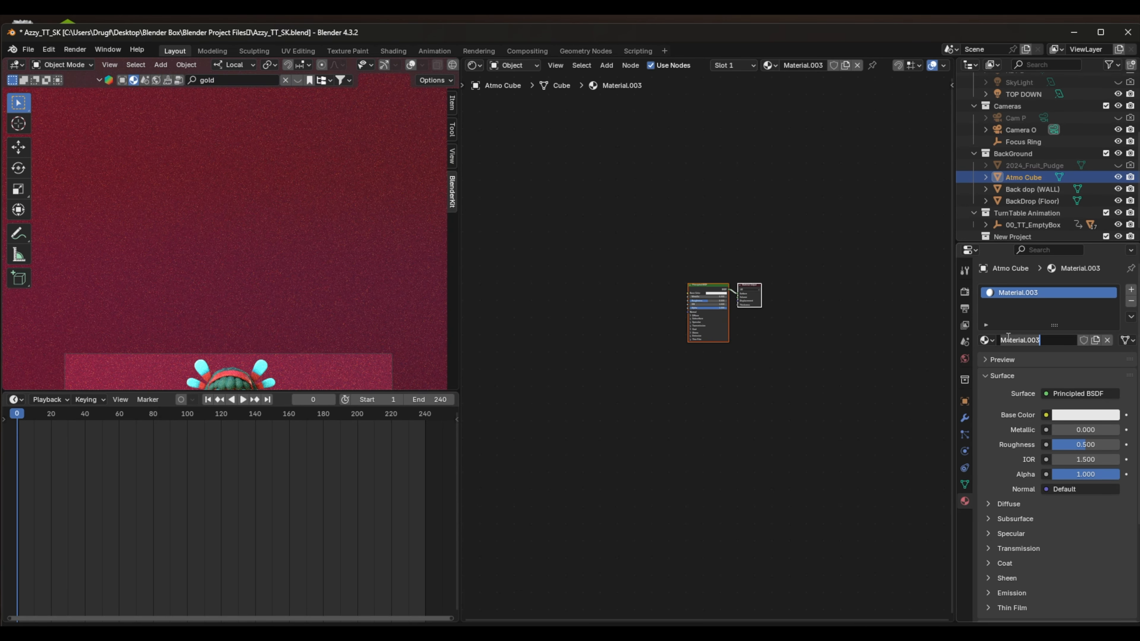
{"action": "type", "text": "Atmo Cube"}
{"action": "key", "text": "Return"}
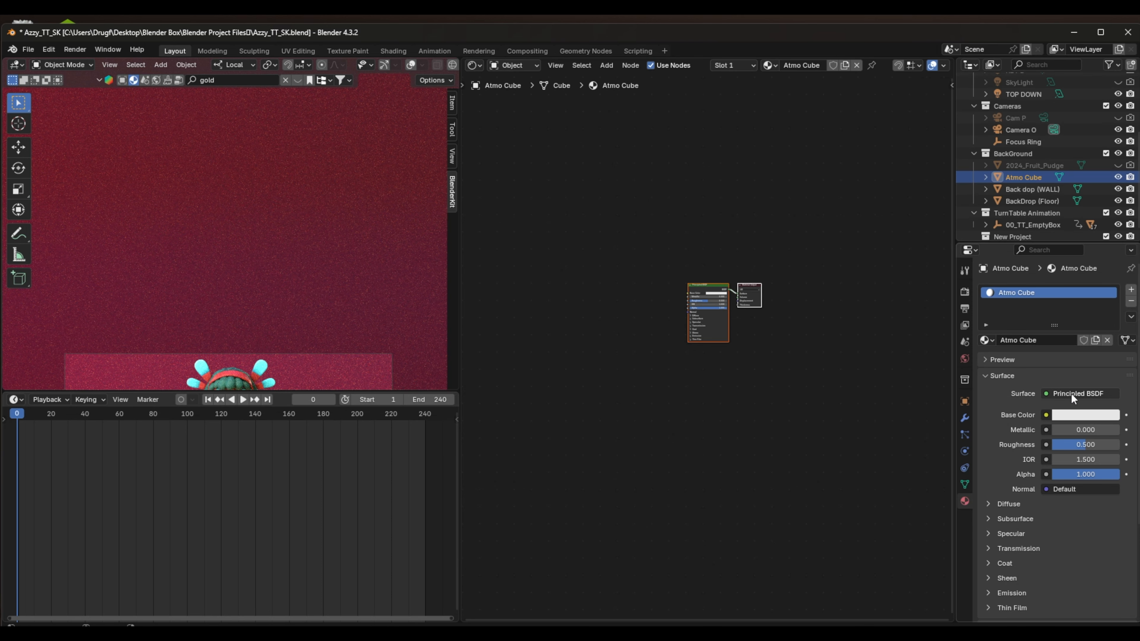
Delete the Principled BSDF node from the Atmo Cube material and start adding a replacement node.
{"action": "scroll", "coordinate": [733, 314], "scroll_direction": "up", "scroll_amount": 7}
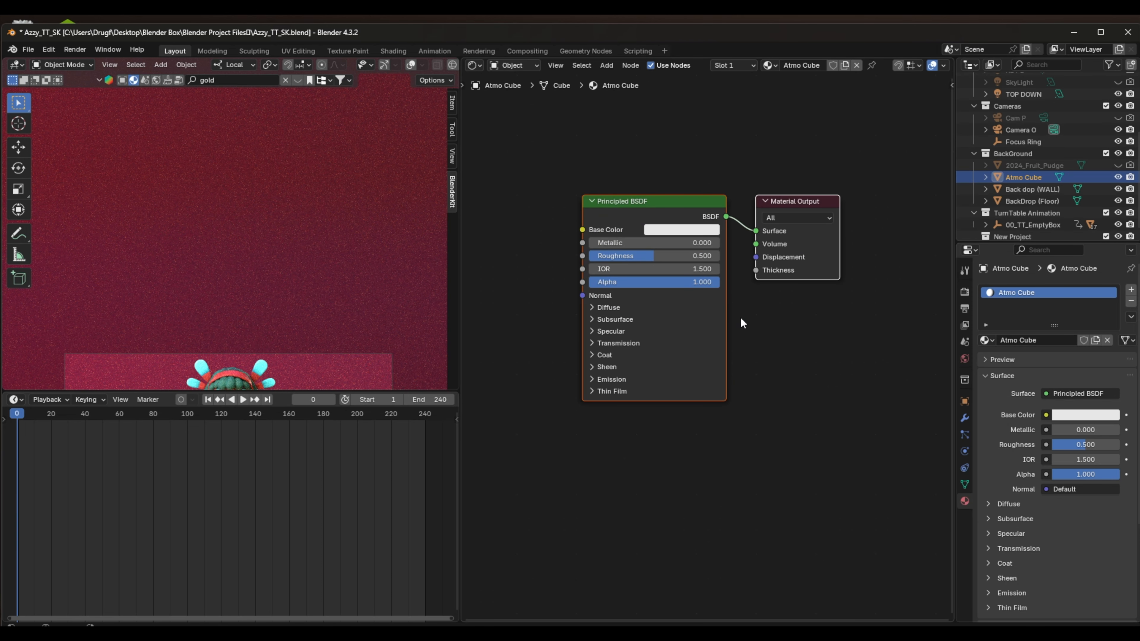
{"action": "scroll", "coordinate": [733, 373], "scroll_direction": "up", "scroll_amount": 2}
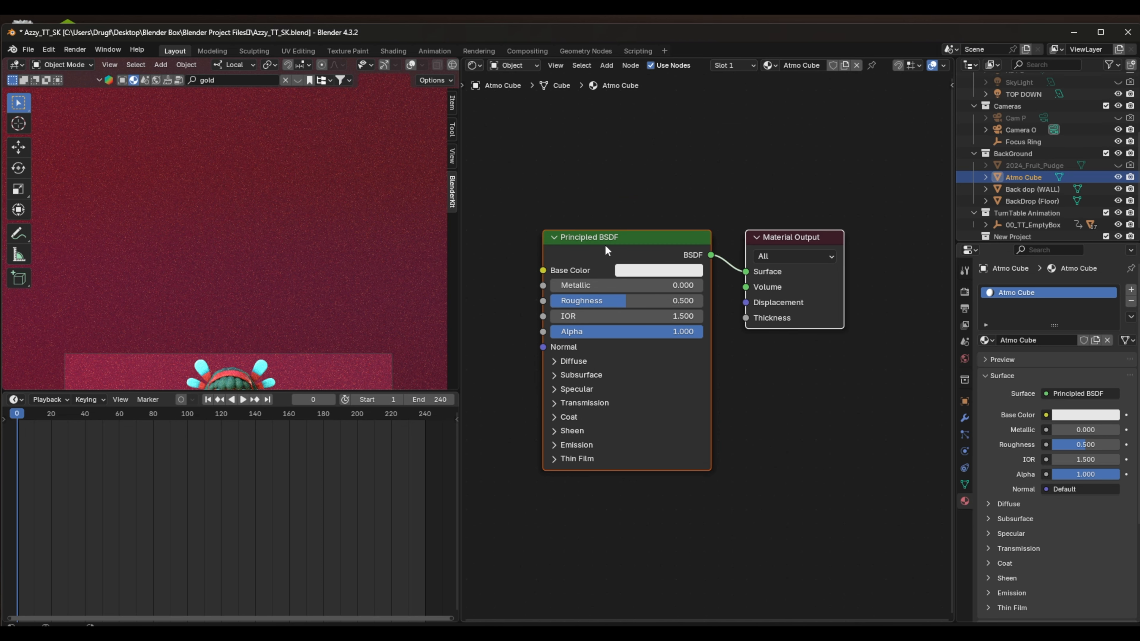
{"action": "left_click", "coordinate": [606, 239]}
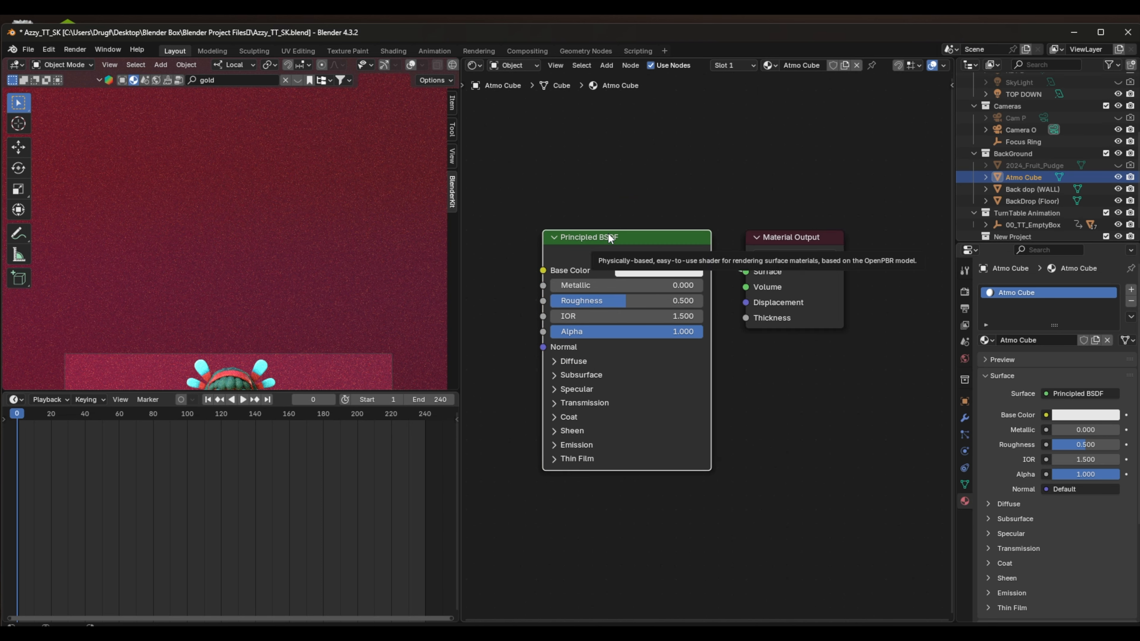
{"action": "key", "text": "Delete"}
{"action": "key", "text": "shift+a"}
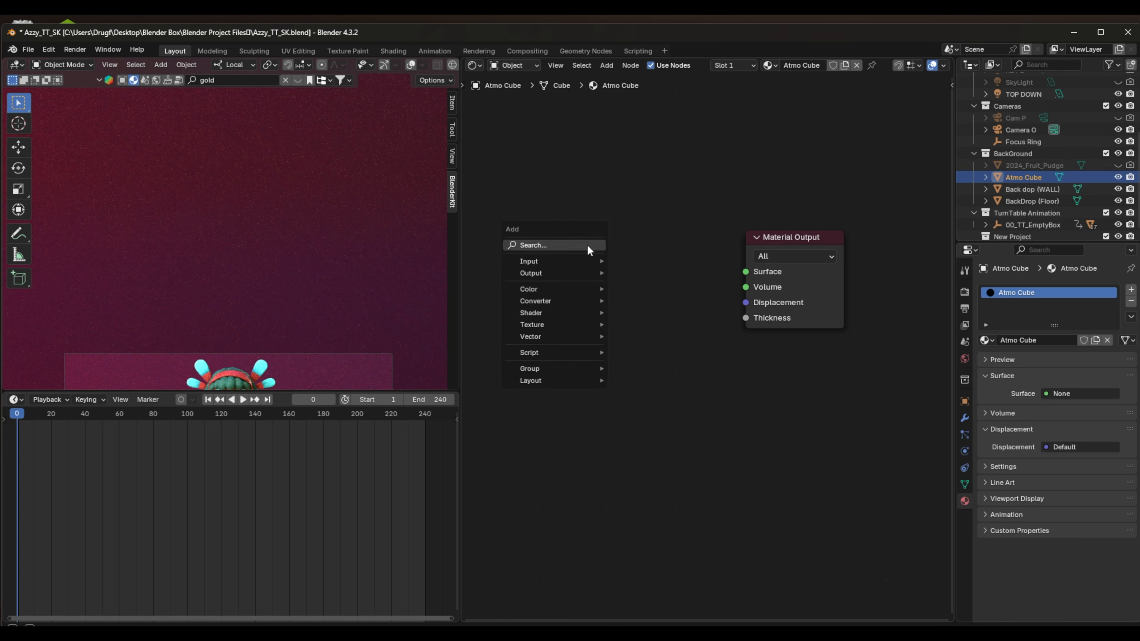
{"action": "type", "text": "klllllllllll;;;;;;;;;;;;;;;;;;;;;;;;;;;;;;;;;;;;;;;;;;;;;;;;;"}
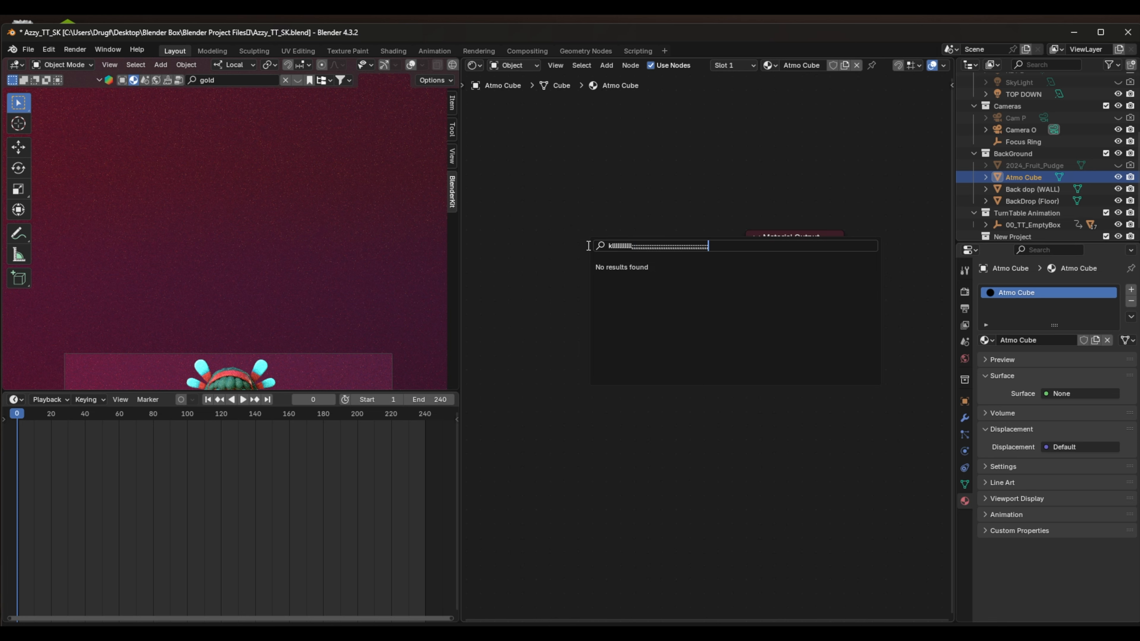
{"action": "key", "text": "BackSpace"}
{"action": "key", "text": "BackSpace"}
{"action": "key", "text": "BackSpace"}
{"action": "key", "text": "BackSpace"}
{"action": "key", "text": "BackSpace"}
{"action": "key", "text": "BackSpace"}
{"action": "key", "text": "BackSpace"}
{"action": "key", "text": "BackSpace"}
{"action": "key", "text": "BackSpace"}
{"action": "key", "text": "BackSpace"}
{"action": "key", "text": "BackSpace"}
{"action": "key", "text": "BackSpace"}
{"action": "key", "text": "BackSpace"}
{"action": "key", "text": "BackSpace"}
{"action": "key", "text": "BackSpace"}
{"action": "key", "text": "BackSpace"}
{"action": "key", "text": "BackSpace"}
{"action": "key", "text": "BackSpace"}
{"action": "key", "text": "BackSpace"}
{"action": "key", "text": "BackSpace"}
{"action": "key", "text": "BackSpace"}
{"action": "key", "text": "BackSpace"}
{"action": "key", "text": "BackSpace"}
{"action": "key", "text": "BackSpace"}
{"action": "key", "text": "BackSpace"}
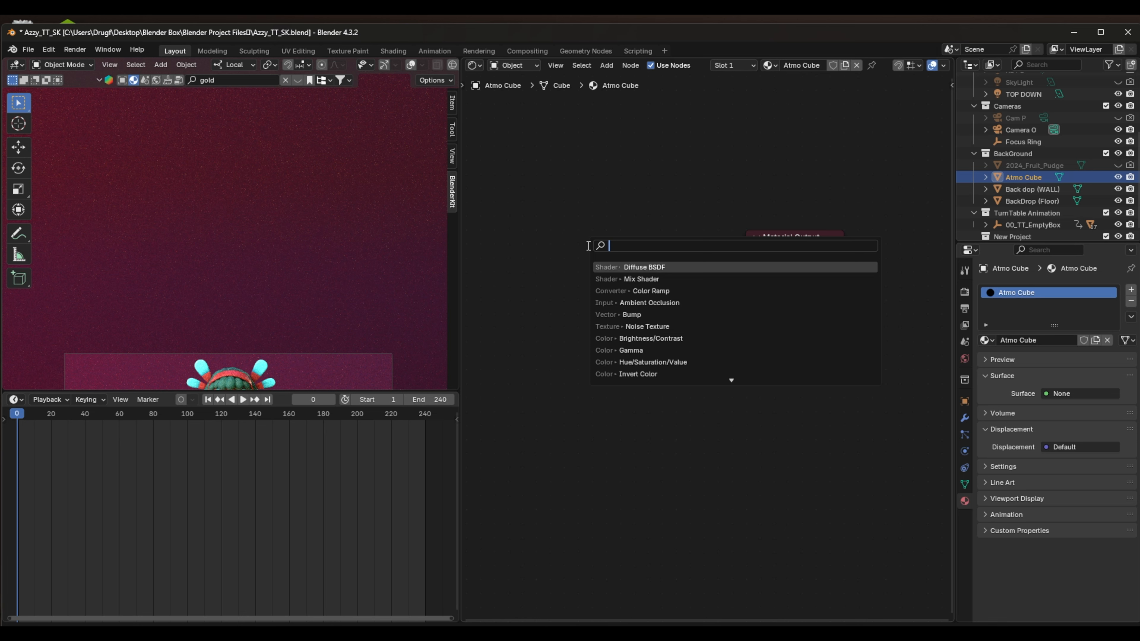
{"action": "type", "text": "g"}
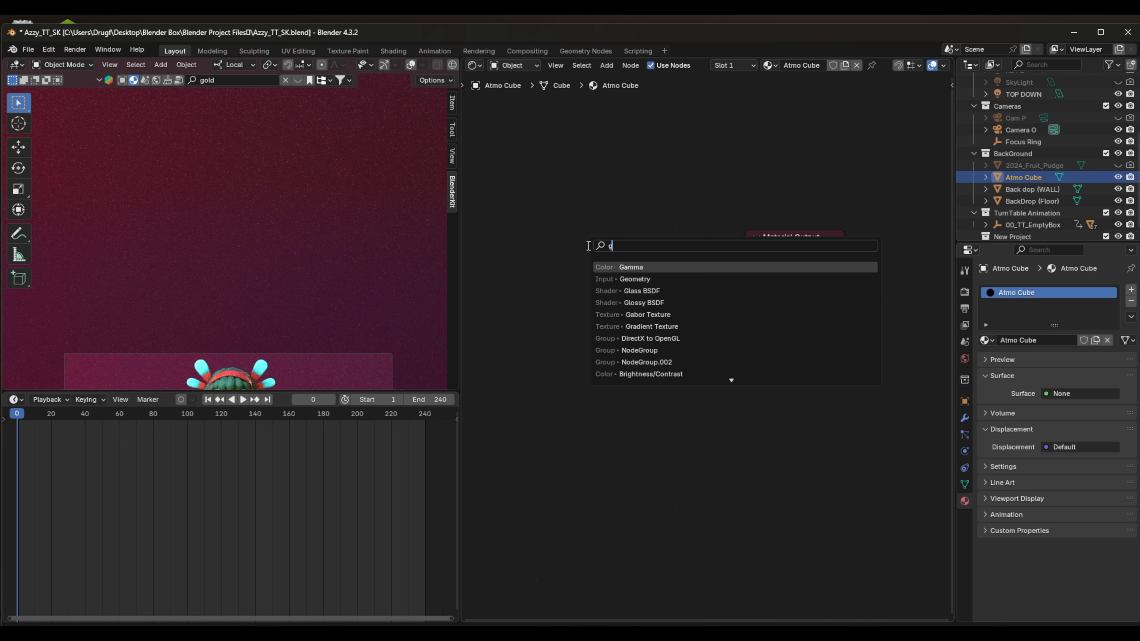
{"action": "key", "text": "BackSpace"}
{"action": "type", "text": "fog"}
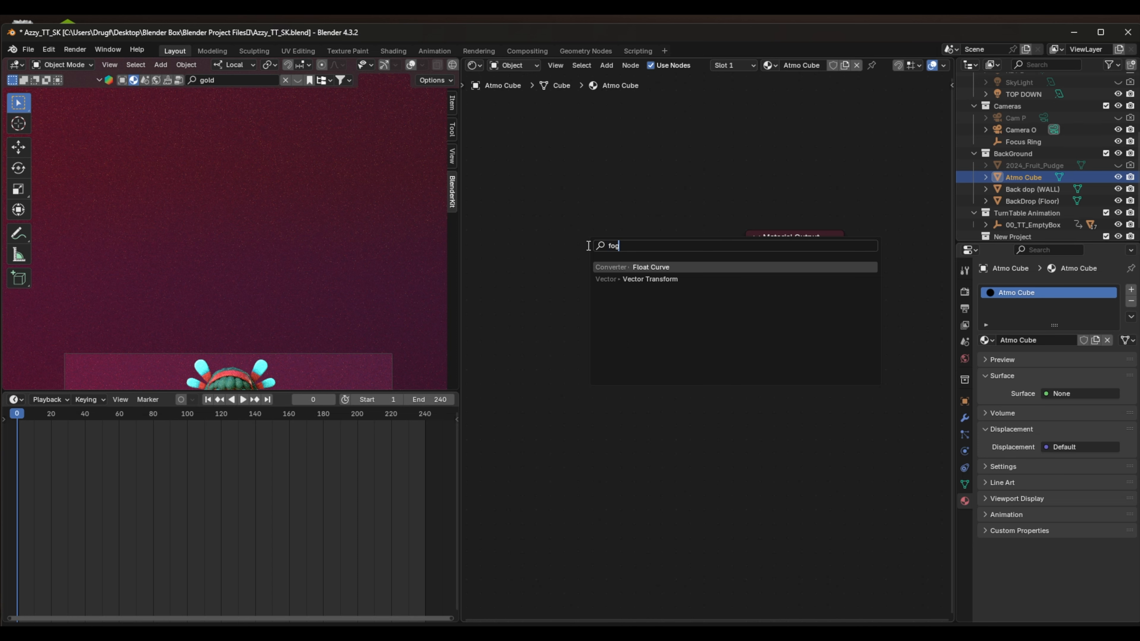
{"action": "key", "text": "BackSpace"}
{"action": "key", "text": "BackSpace"}
{"action": "key", "text": "BackSpace"}
{"action": "type", "text": "glar"}
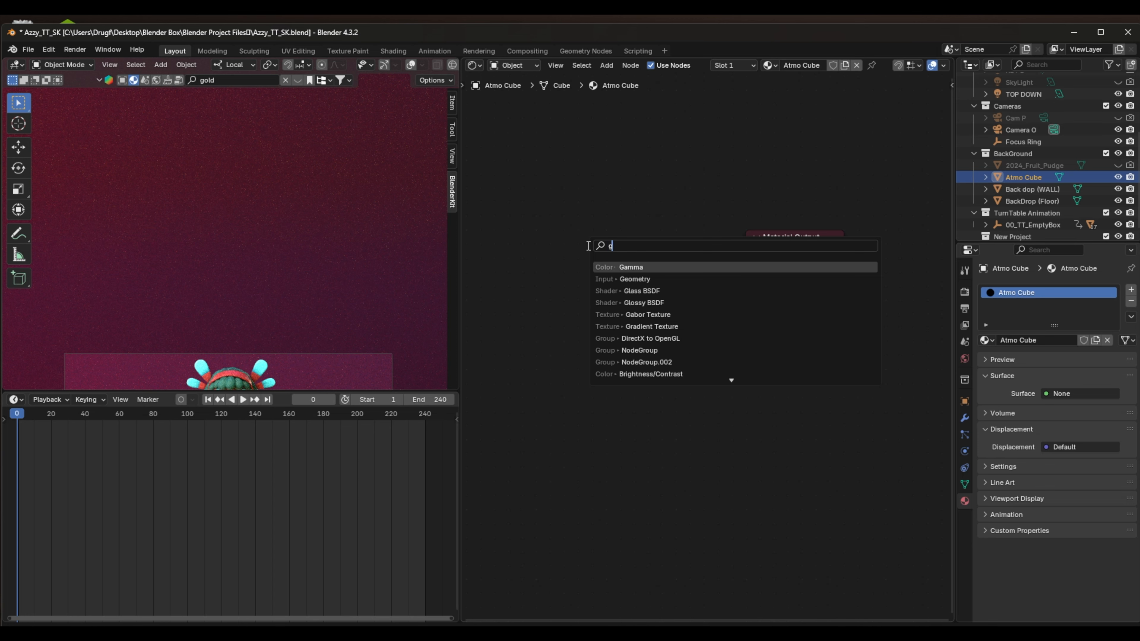
{"action": "key", "text": "BackSpace"}
{"action": "key", "text": "BackSpace"}
{"action": "key", "text": "BackSpace"}
{"action": "key", "text": "BackSpace"}
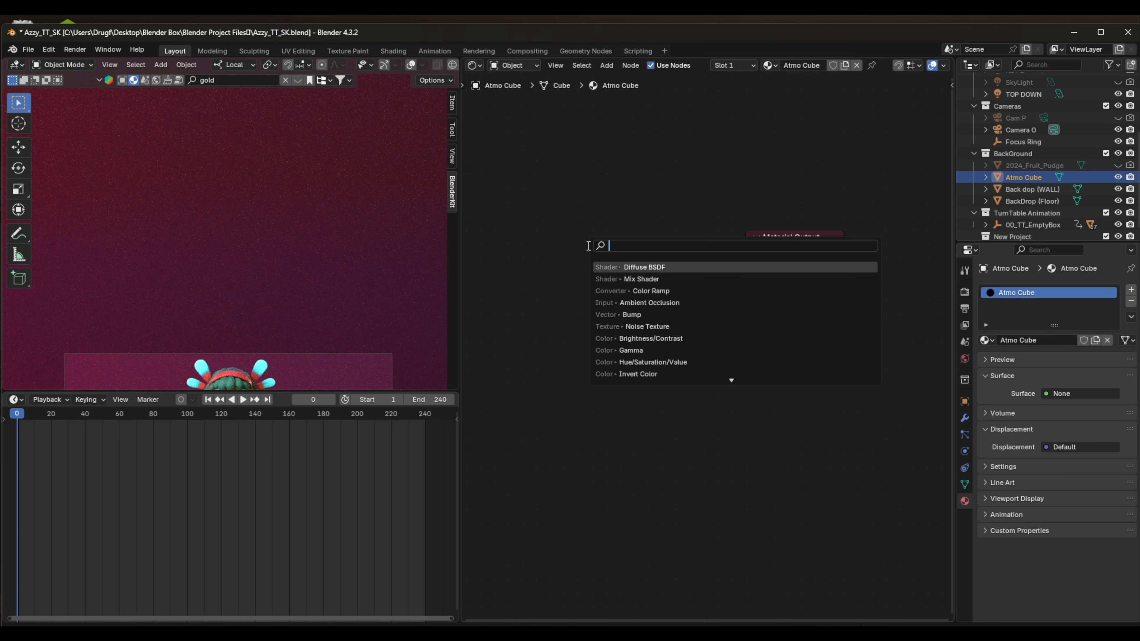
Add a Volume Scatter node beside the Material Output and connect its output to the Volume input.
{"action": "type", "text": "vol"}
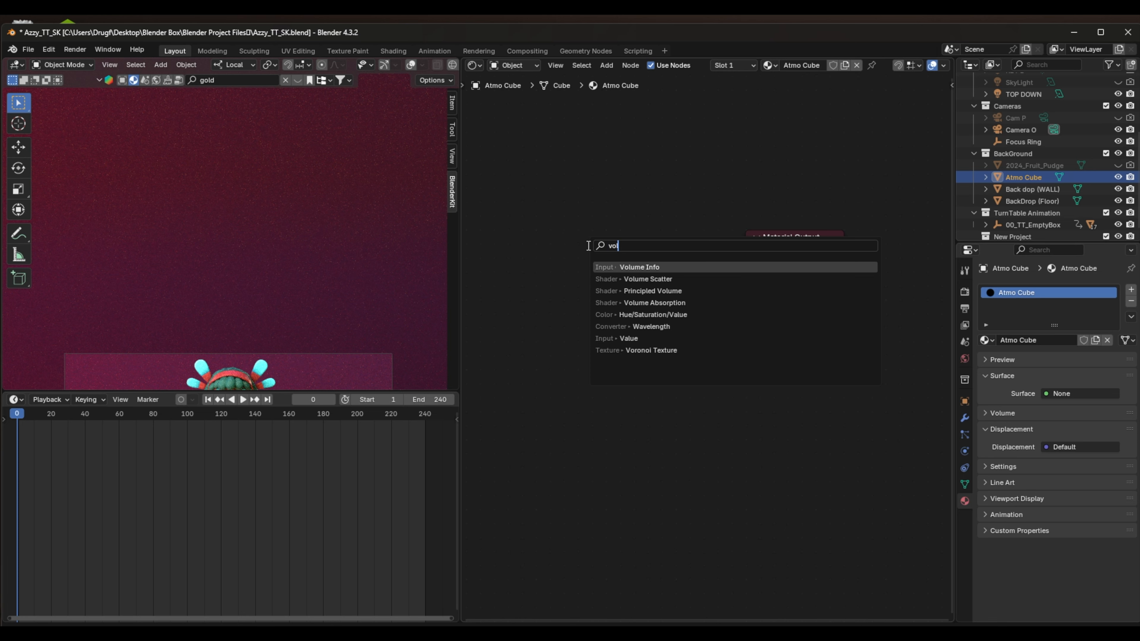
{"action": "left_click", "coordinate": [620, 280]}
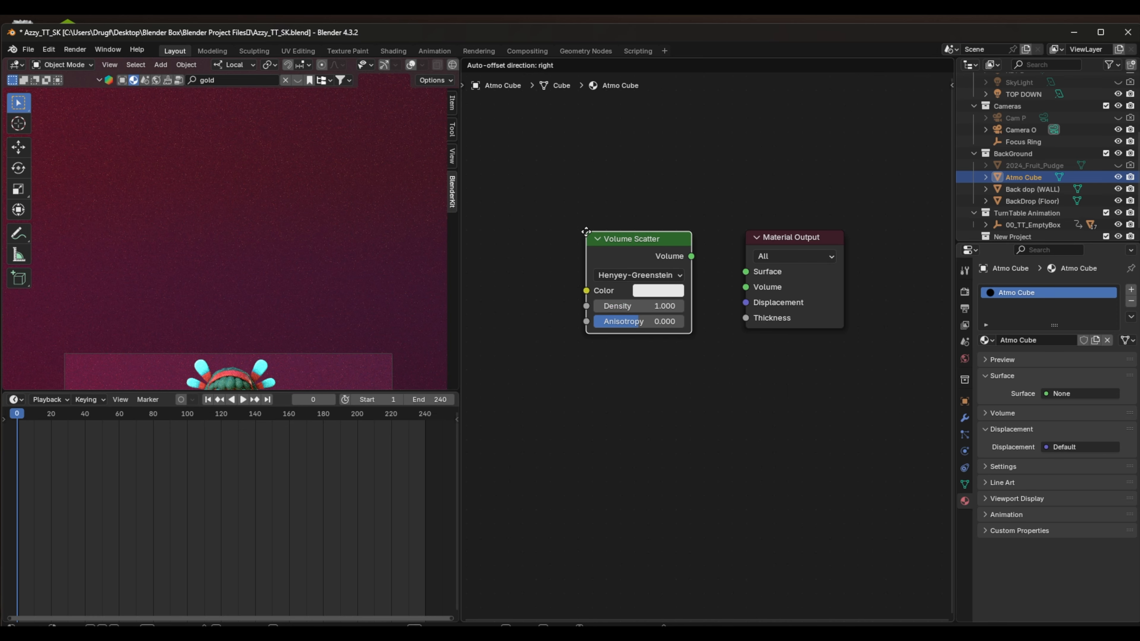
{"action": "left_click", "coordinate": [586, 231]}
{"action": "left_click", "coordinate": [693, 259]}
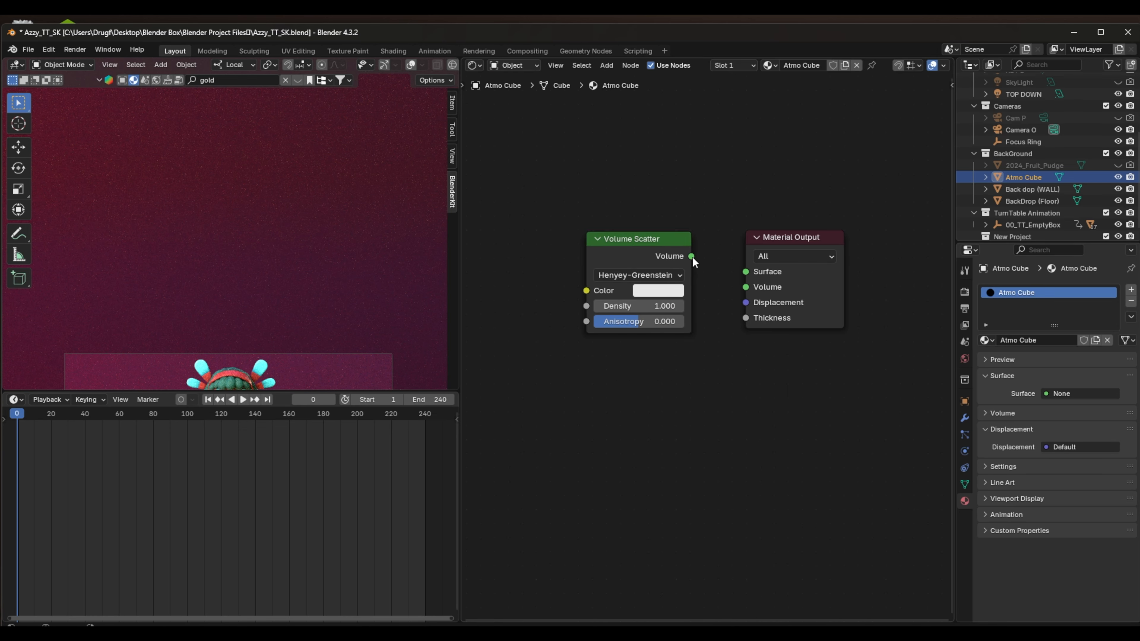
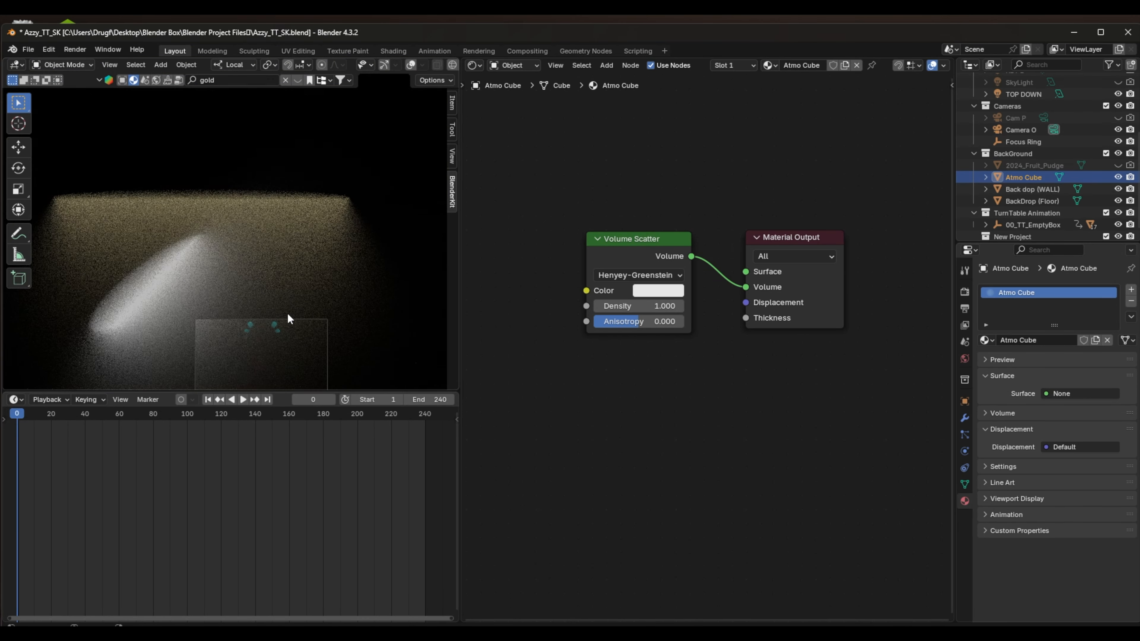
Set the Volume Scatter node's Density to 0.05 with the character framed in the viewport.
{"action": "scroll", "coordinate": [291, 251], "scroll_direction": "up", "scroll_amount": 7}
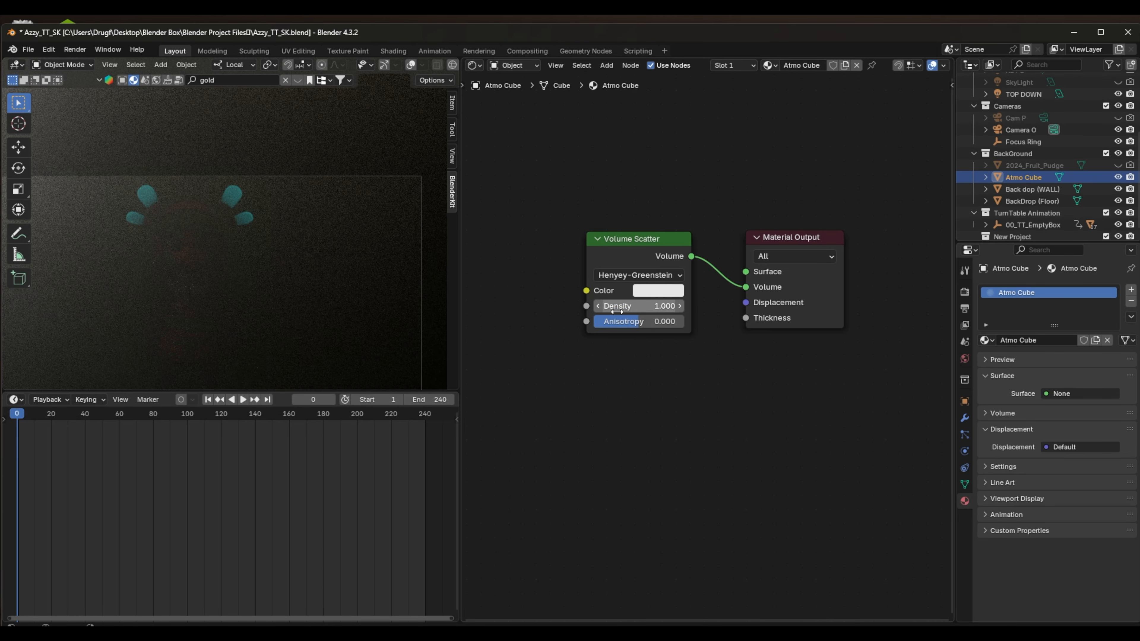
{"action": "left_click_drag", "start_coordinate": [658, 311], "coordinate": [616, 311]}
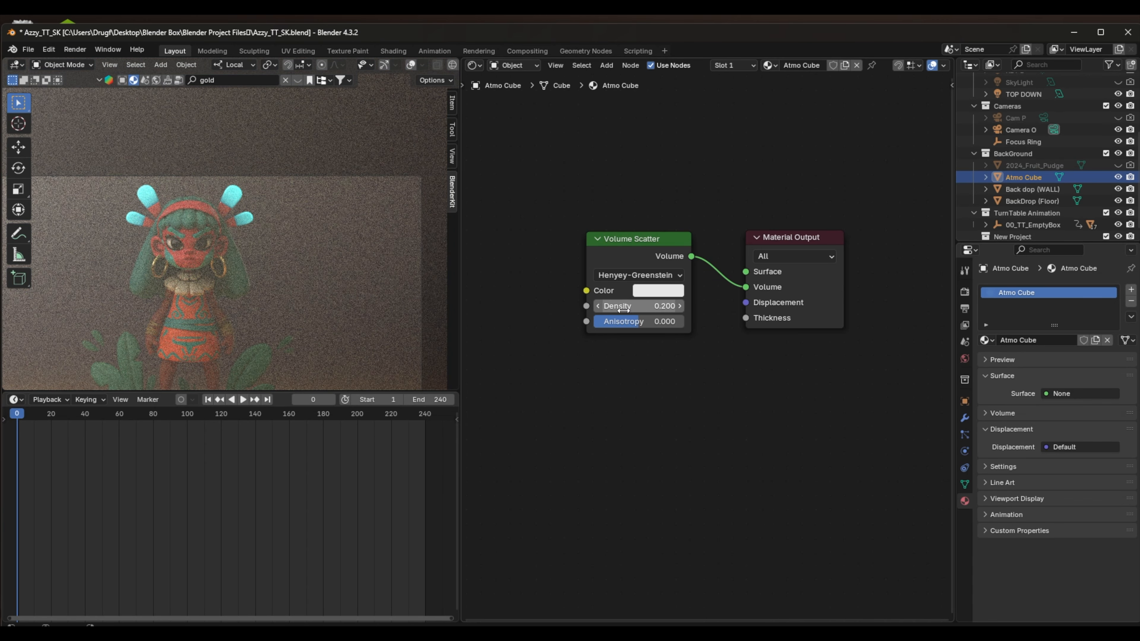
{"action": "left_click", "coordinate": [600, 306]}
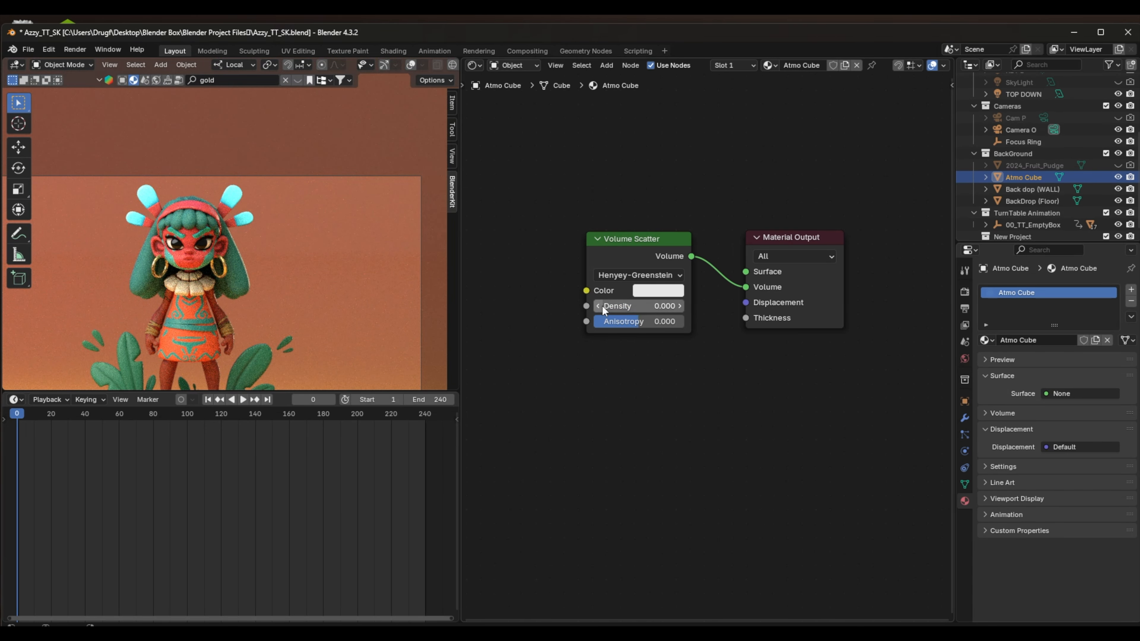
{"action": "left_click", "coordinate": [598, 306]}
{"action": "left_click", "coordinate": [658, 308]}
{"action": "type", "text": ".0"}
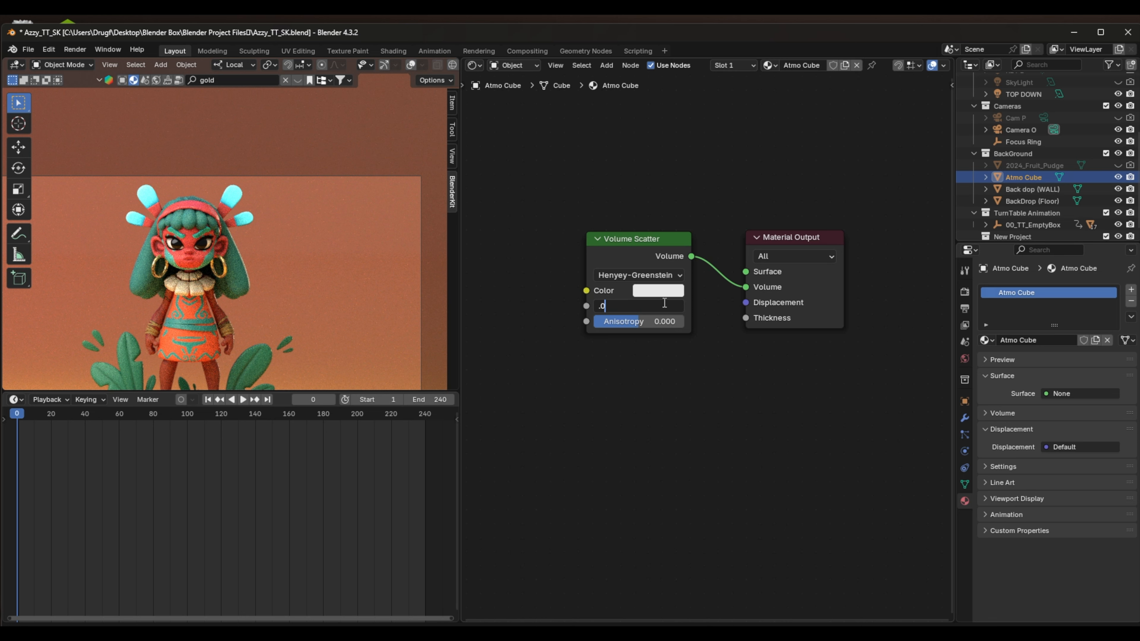
{"action": "type", "text": "5"}
{"action": "key", "text": "Return"}
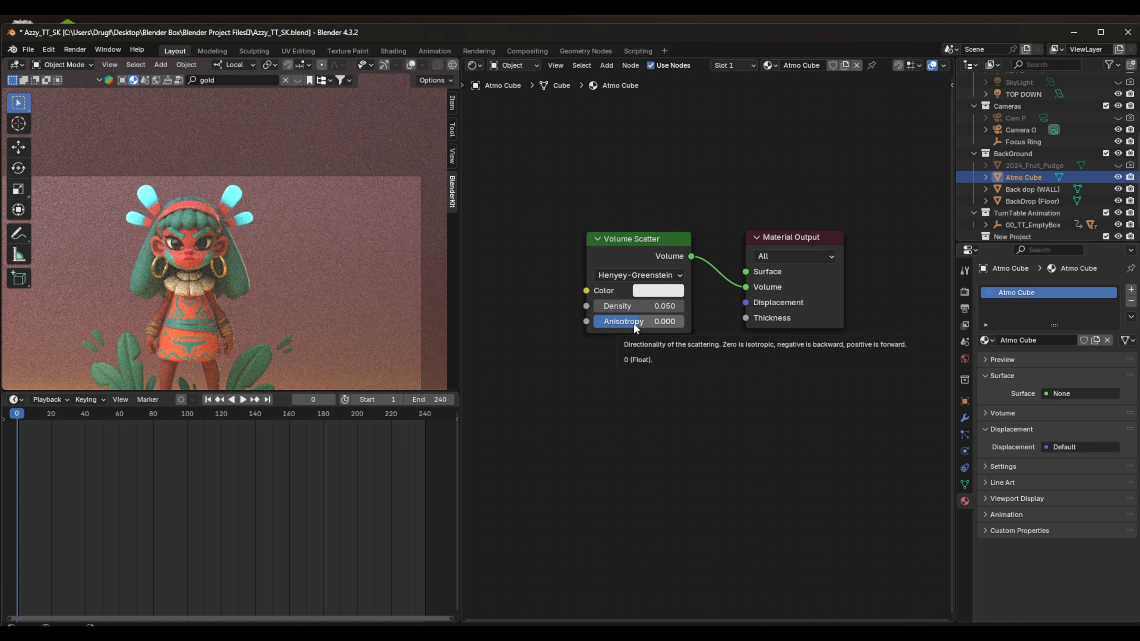
Set the Volume Scatter node's Anisotropy to 0.908 and check the character and backdrop in the rendered viewport.
{"action": "left_click_drag", "start_coordinate": [633, 322], "coordinate": [679, 320]}
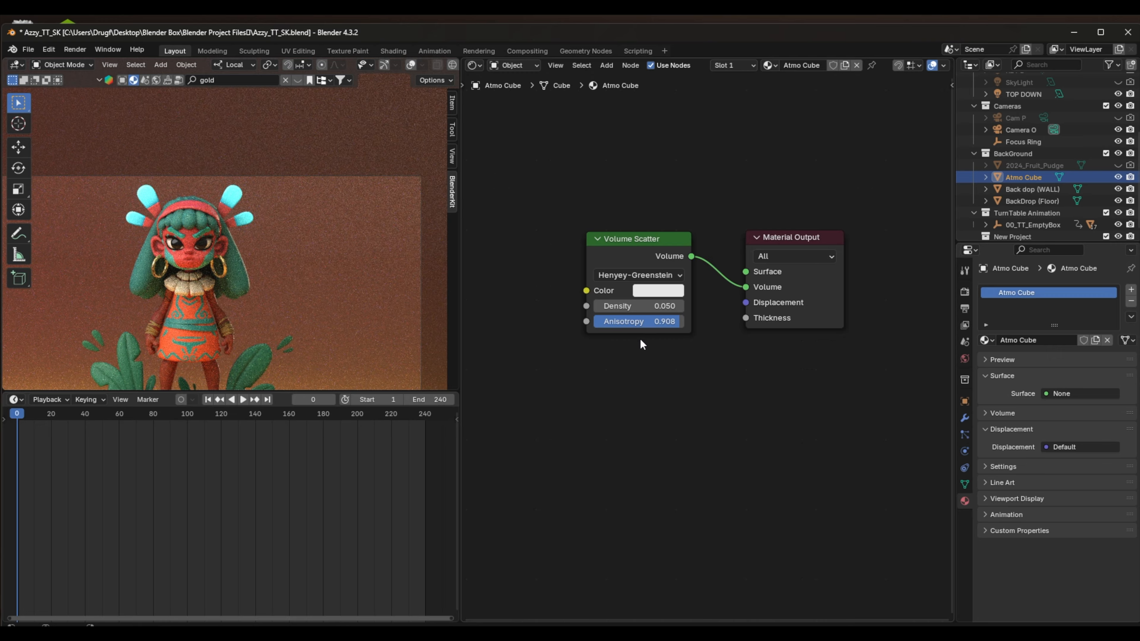
{"action": "scroll", "coordinate": [180, 278], "scroll_direction": "up", "scroll_amount": 5}
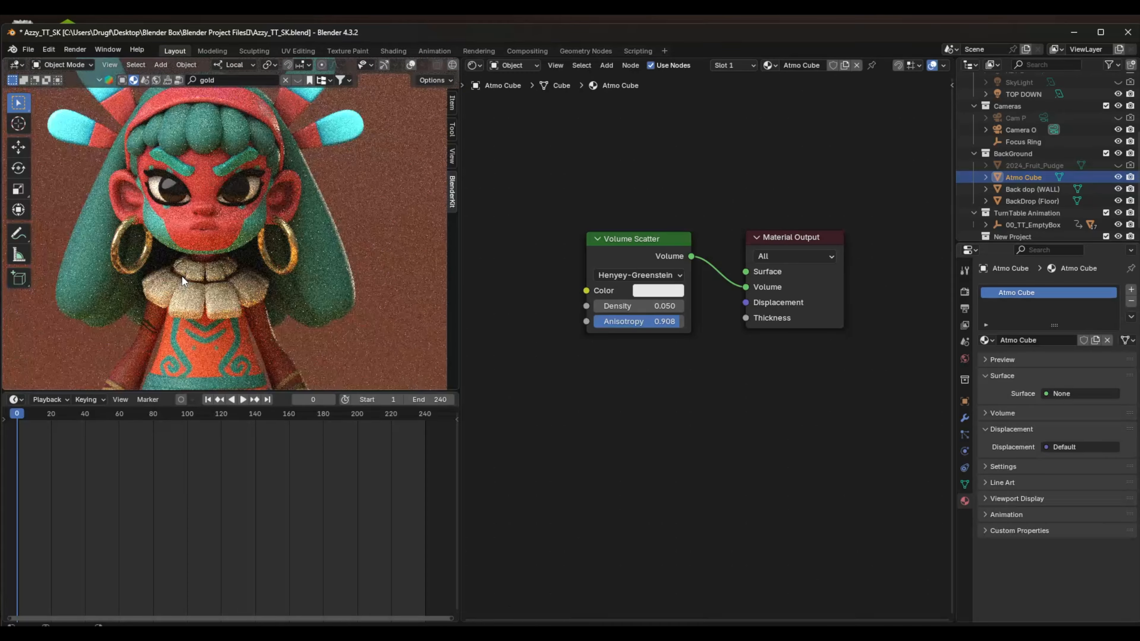
{"action": "scroll", "coordinate": [184, 271], "scroll_direction": "down", "scroll_amount": 8}
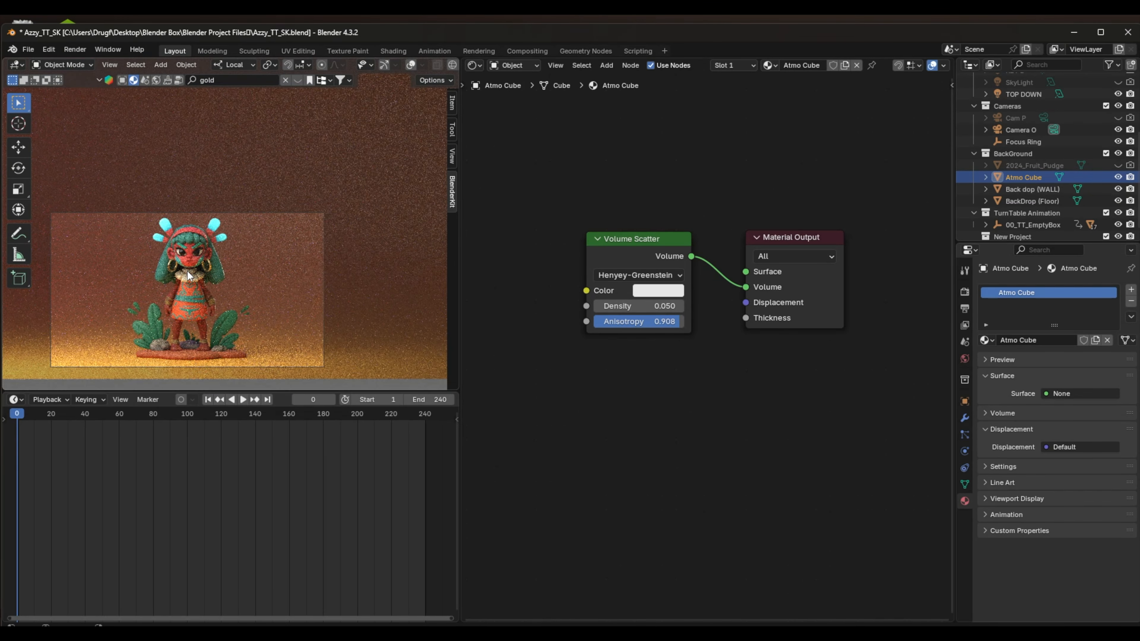
{"action": "scroll", "coordinate": [229, 258], "scroll_direction": "up", "scroll_amount": 3}
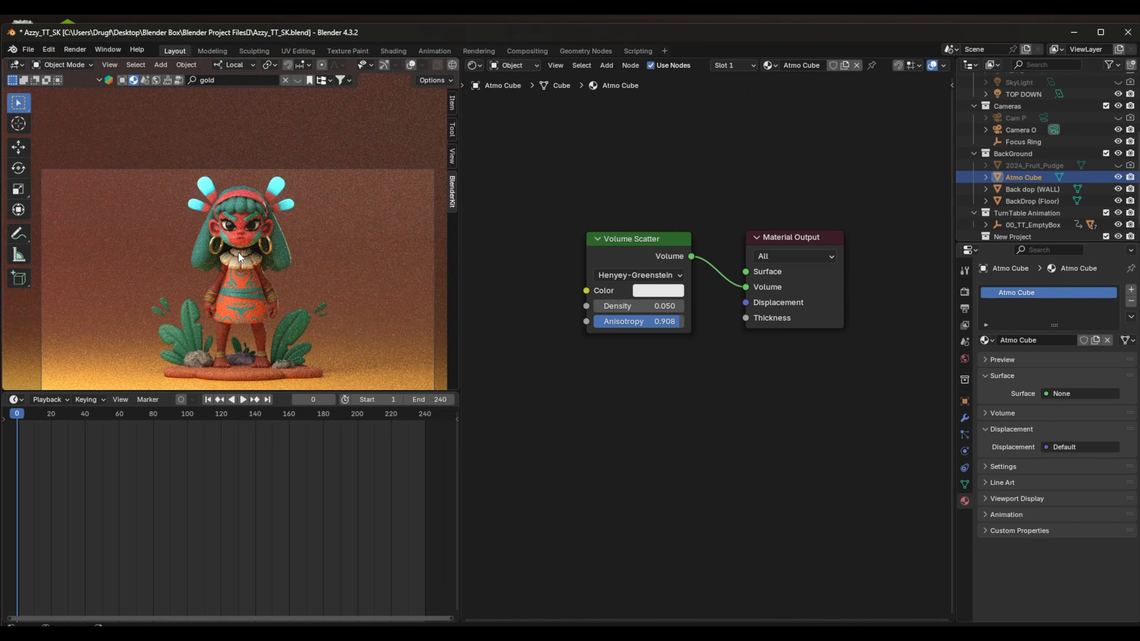
{"action": "scroll", "coordinate": [239, 254], "scroll_direction": "down", "scroll_amount": 2}
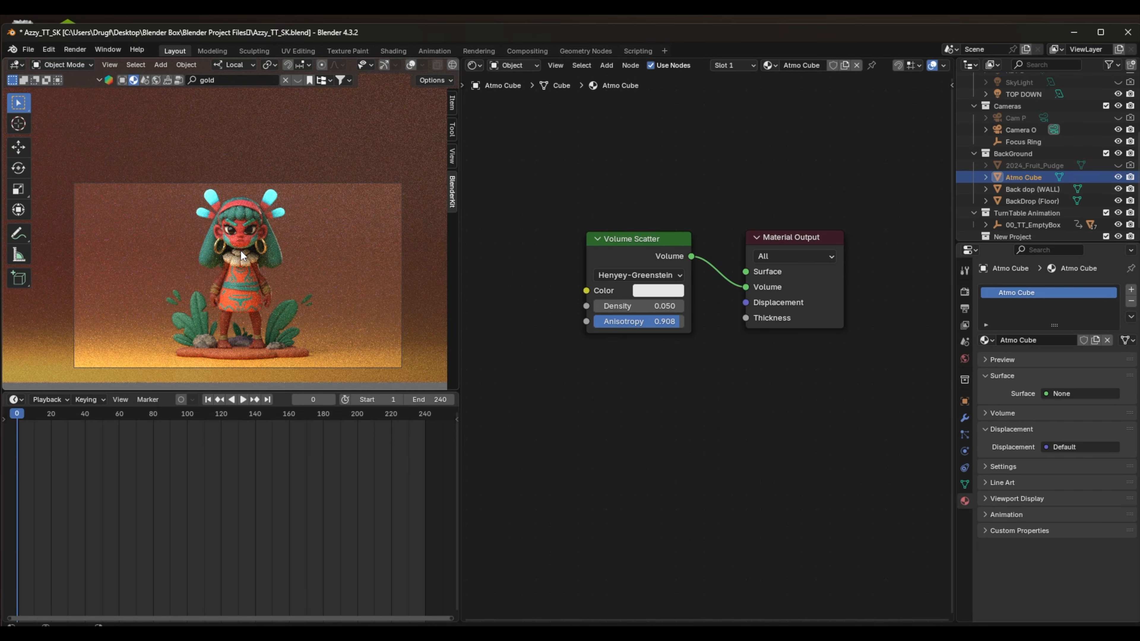
Render a still image of the scene with the Atmo Cube fog and frame the whole picture.
{"action": "left_click", "coordinate": [73, 51]}
{"action": "left_click", "coordinate": [85, 60]}
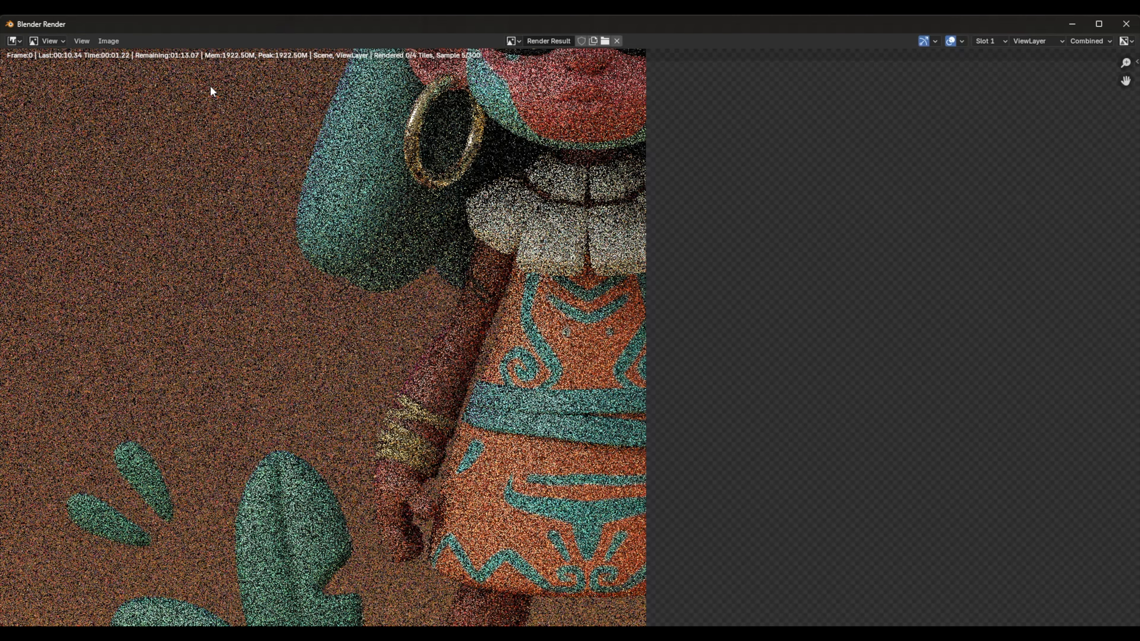
{"action": "scroll", "coordinate": [505, 310], "scroll_direction": "down", "scroll_amount": 2}
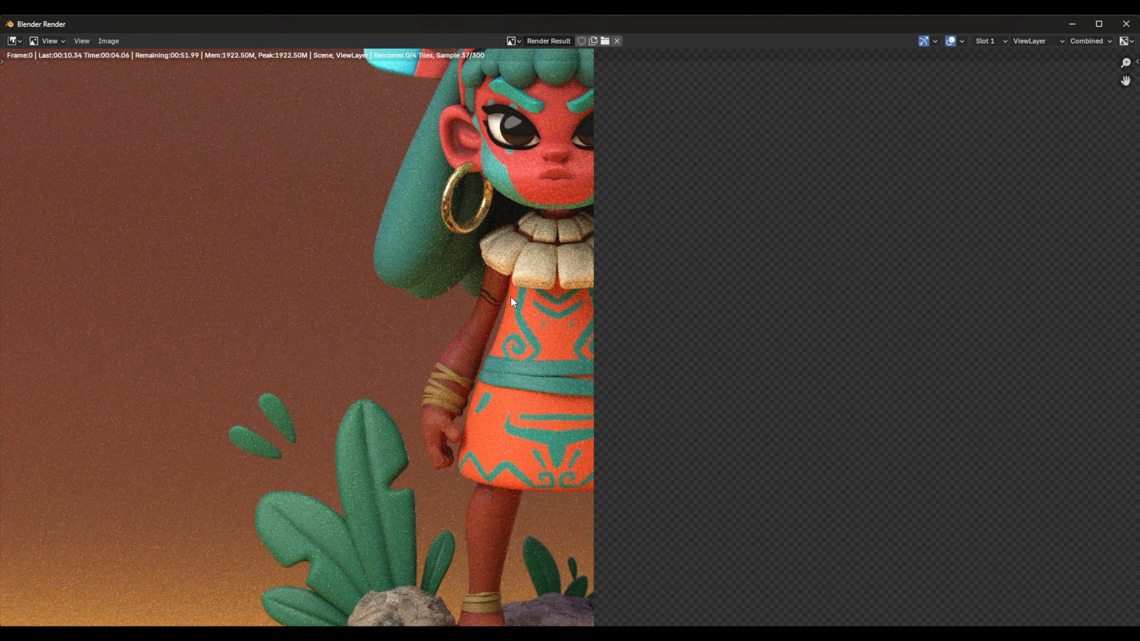
{"action": "scroll", "coordinate": [512, 300], "scroll_direction": "down", "scroll_amount": 2}
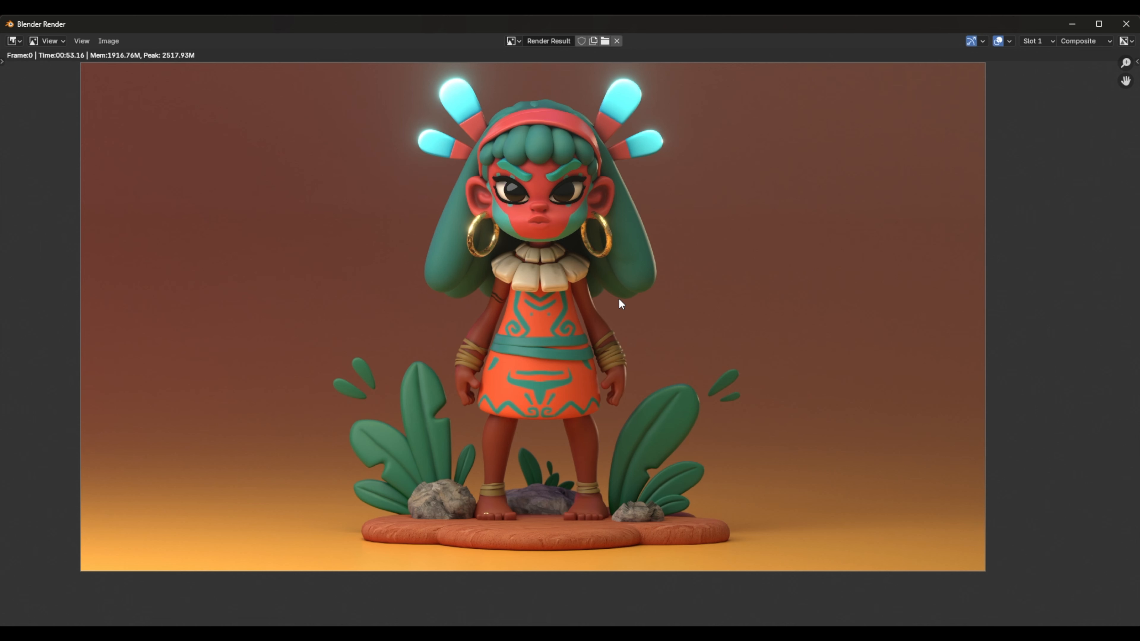
Examine the foggy render up close around the face, earrings and collar and as a whole, and close the render window.
{"action": "middle_click_drag", "start_coordinate": [616, 307], "coordinate": [652, 333]}
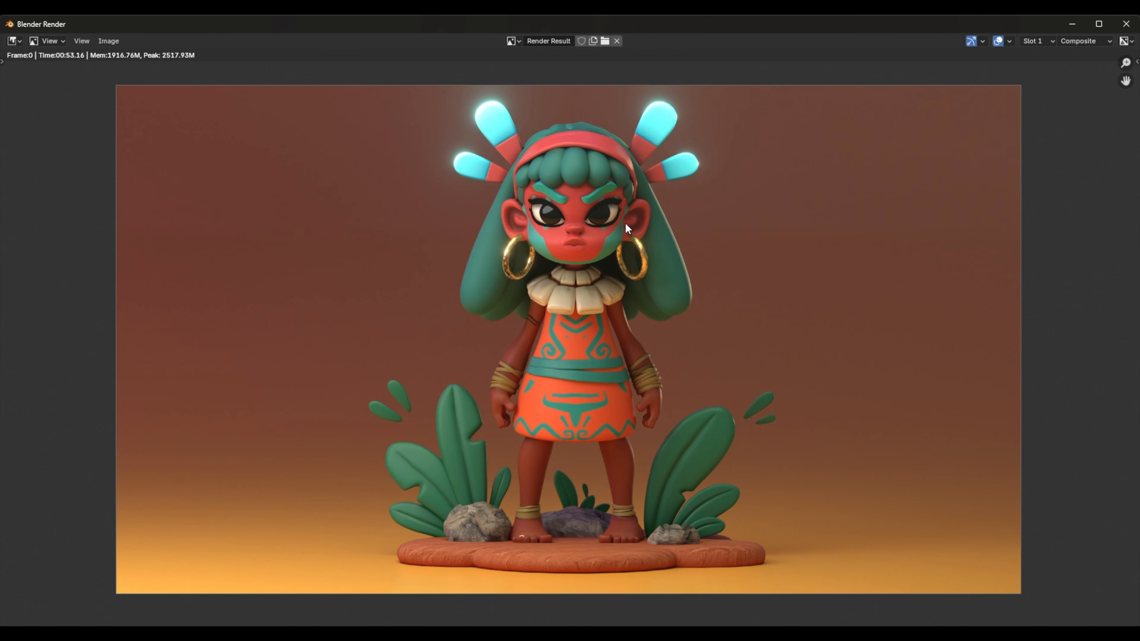
{"action": "scroll", "coordinate": [620, 272], "scroll_direction": "up", "scroll_amount": 3}
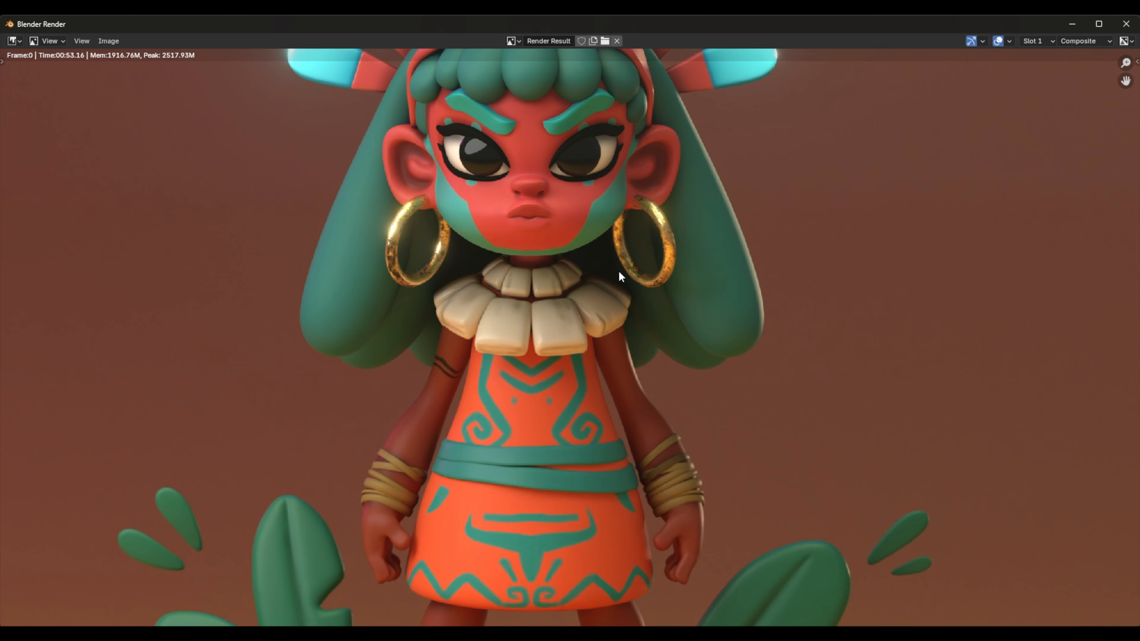
{"action": "scroll", "coordinate": [618, 270], "scroll_direction": "up", "scroll_amount": 3}
{"action": "middle_click_drag", "start_coordinate": [618, 271], "coordinate": [571, 403]}
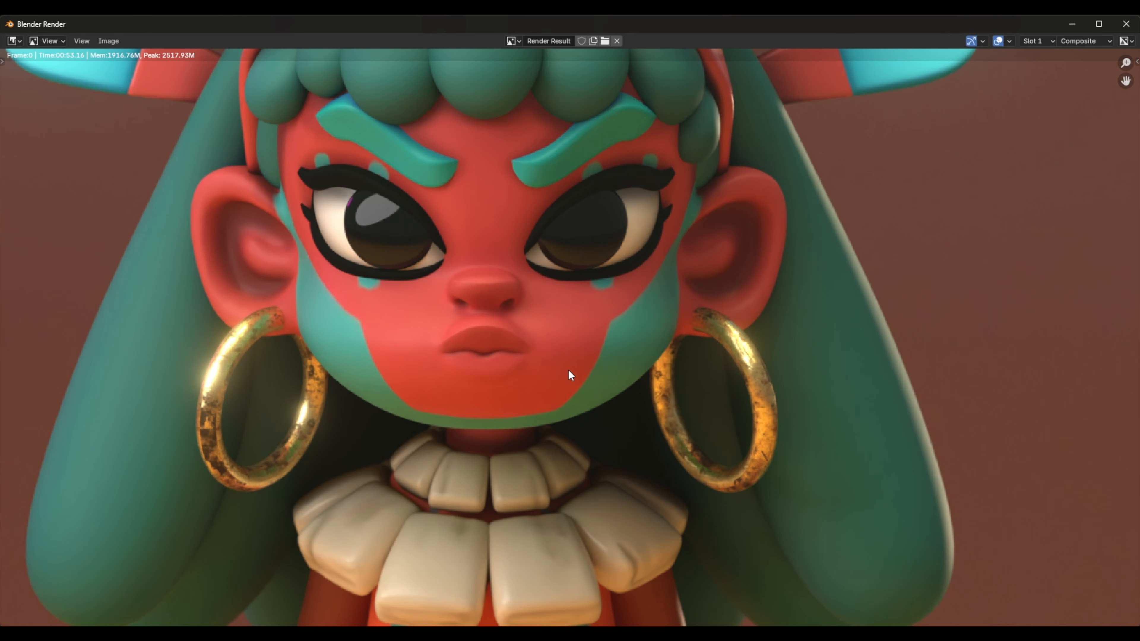
{"action": "scroll", "coordinate": [503, 517], "scroll_direction": "down", "scroll_amount": 3}
{"action": "scroll", "coordinate": [449, 516], "scroll_direction": "up", "scroll_amount": 4}
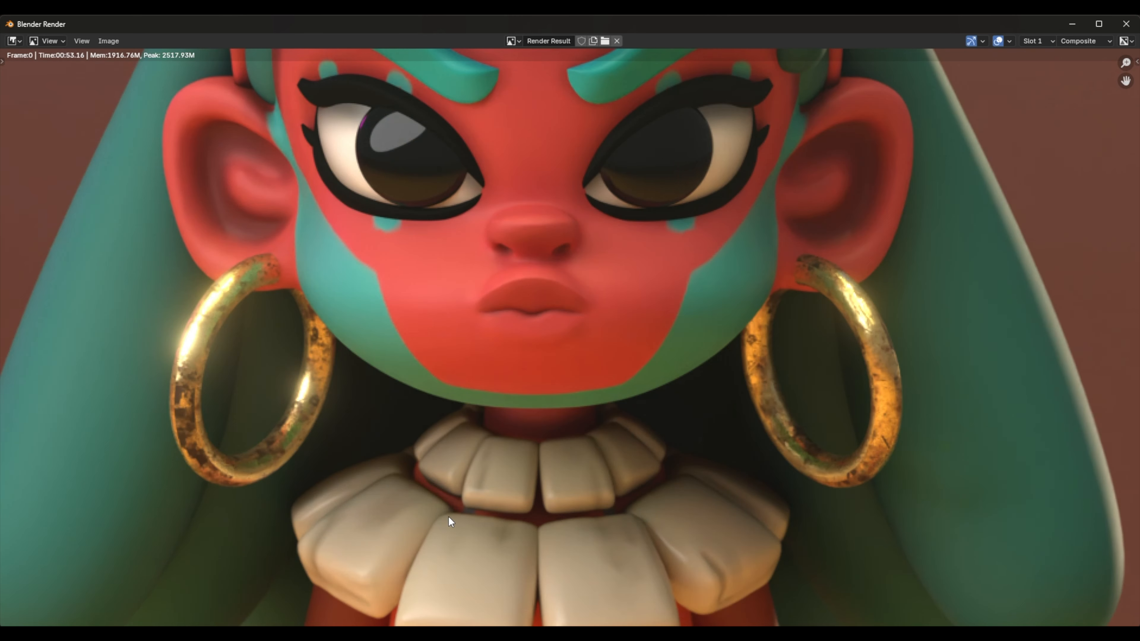
{"action": "scroll", "coordinate": [509, 501], "scroll_direction": "down", "scroll_amount": 6}
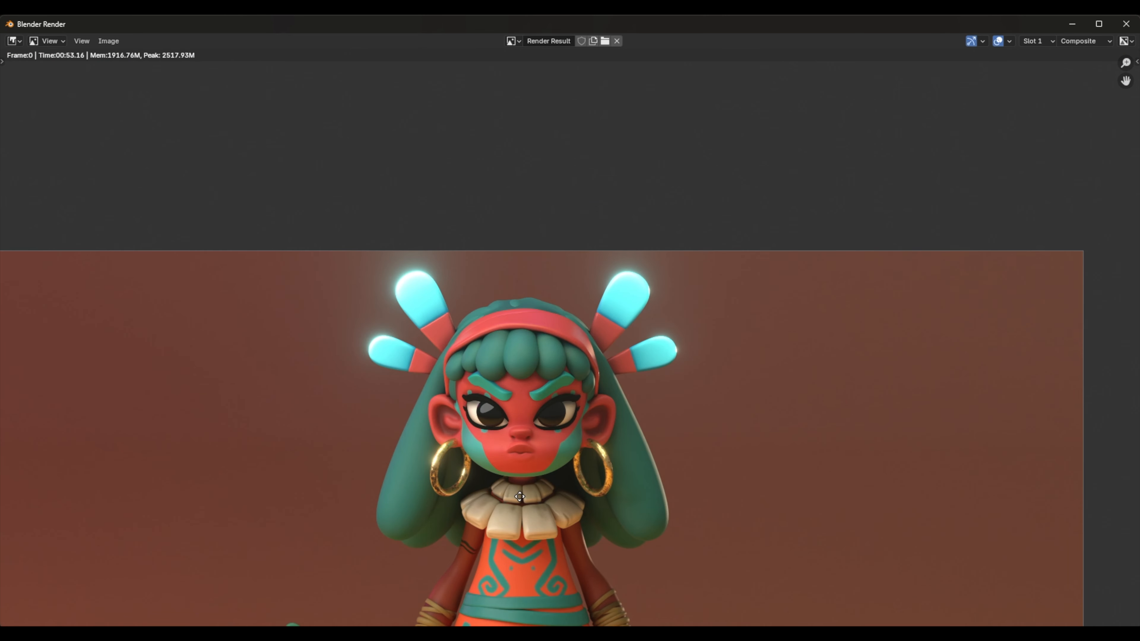
{"action": "middle_click_drag", "start_coordinate": [520, 495], "coordinate": [538, 359]}
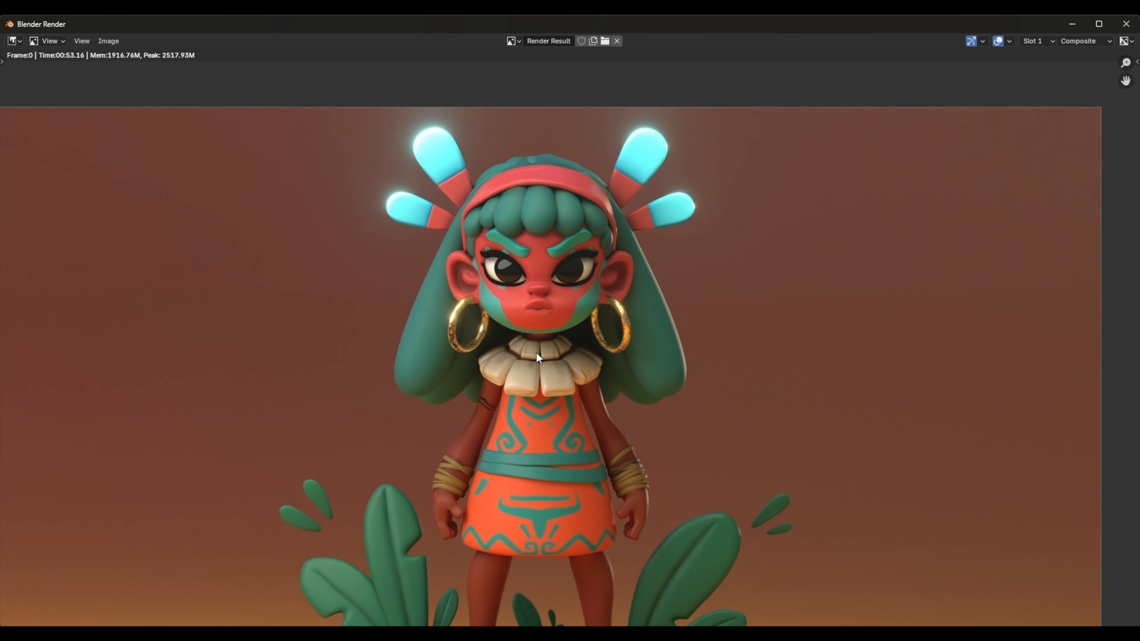
{"action": "scroll", "coordinate": [537, 352], "scroll_direction": "down", "scroll_amount": 1}
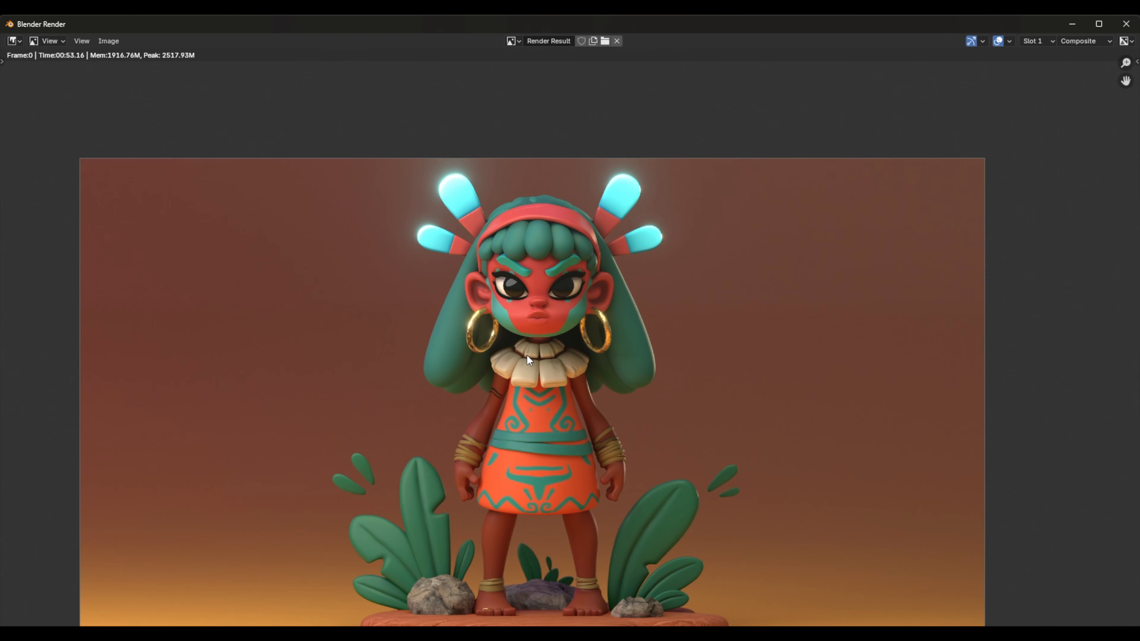
{"action": "left_click", "coordinate": [1126, 23]}
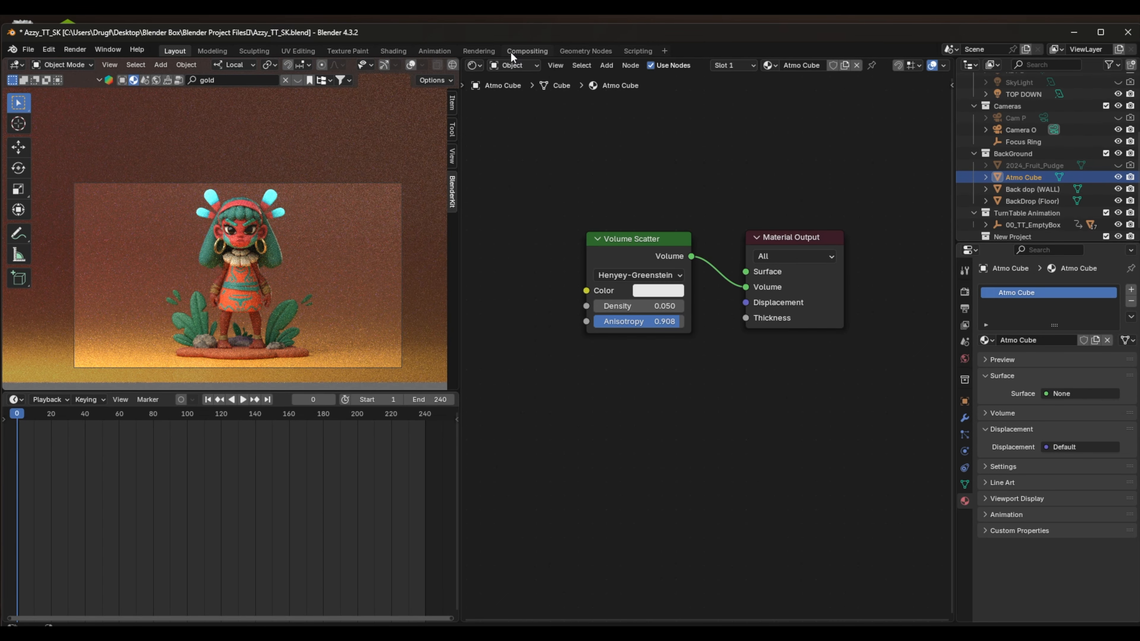
Switch to the Animation workspace and hide the Atmo Cube object.
{"action": "left_click", "coordinate": [478, 50]}
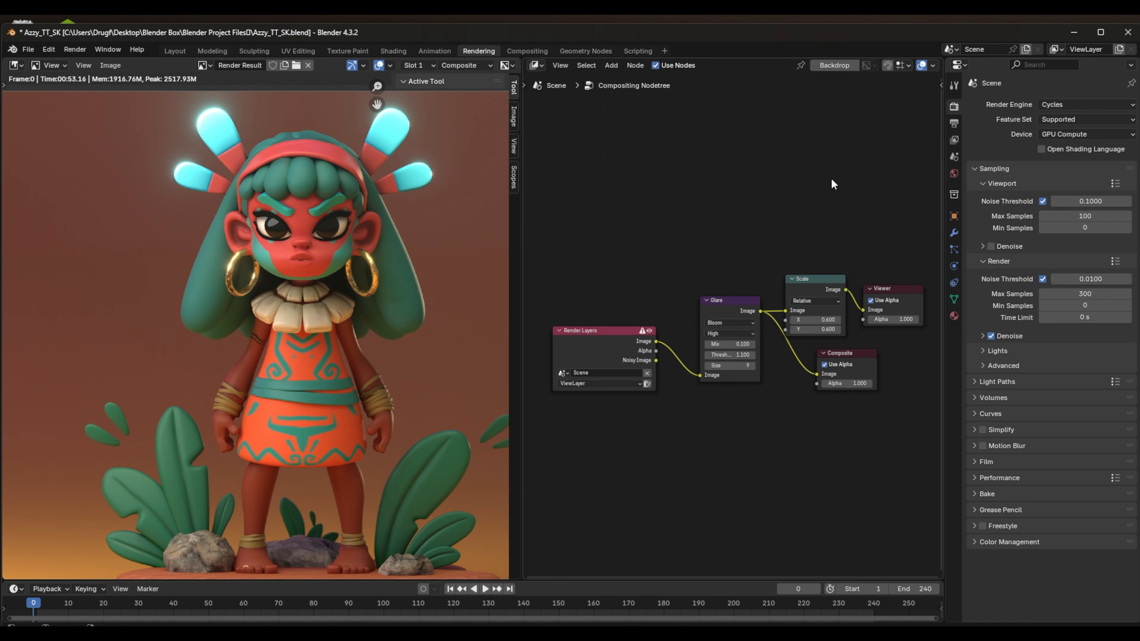
{"action": "left_click", "coordinate": [431, 50]}
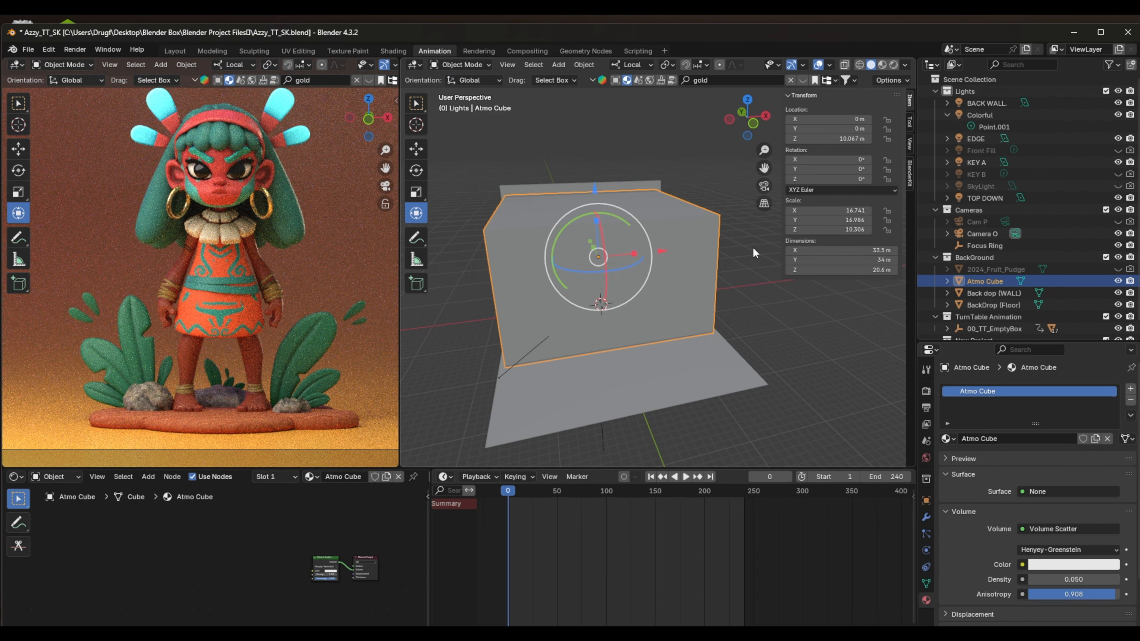
{"action": "left_click", "coordinate": [1117, 280]}
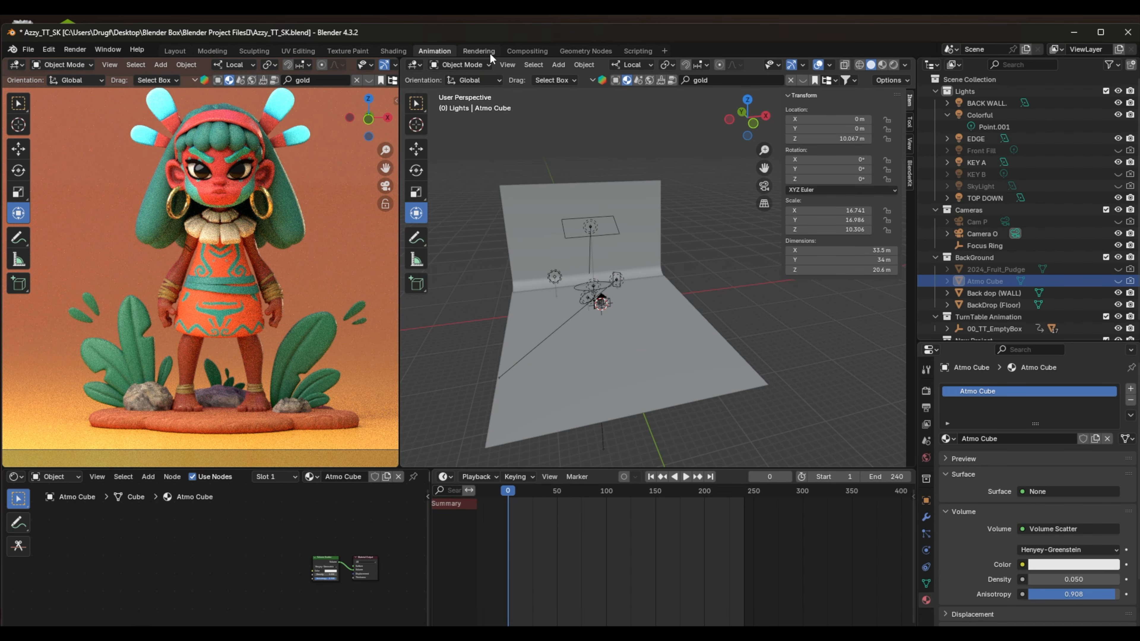
Render the still image again with the Atmo Cube hidden, inspect the result and close the render window.
{"action": "left_click", "coordinate": [75, 49]}
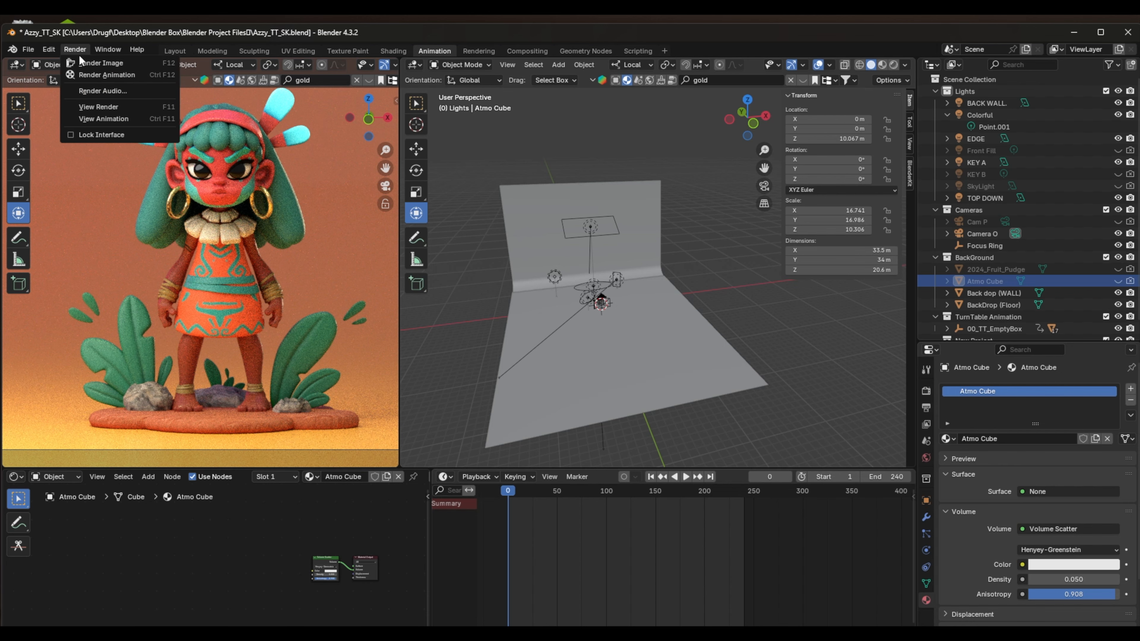
{"action": "left_click", "coordinate": [81, 61]}
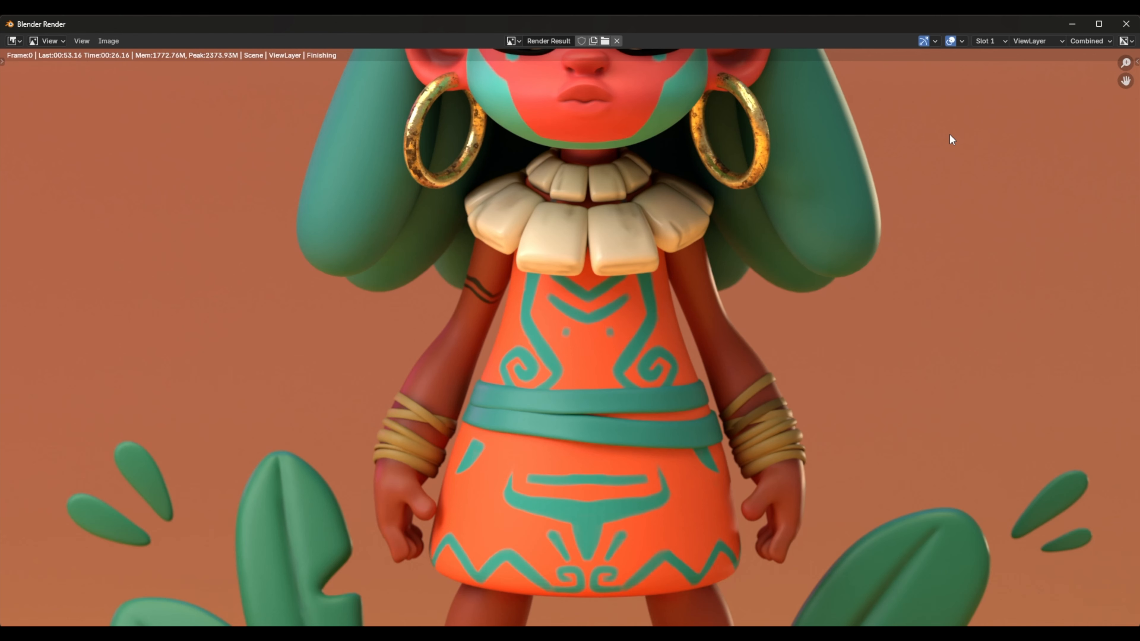
{"action": "scroll", "coordinate": [1049, 105], "scroll_direction": "up", "scroll_amount": 3}
{"action": "scroll", "coordinate": [1099, 86], "scroll_direction": "down", "scroll_amount": 5}
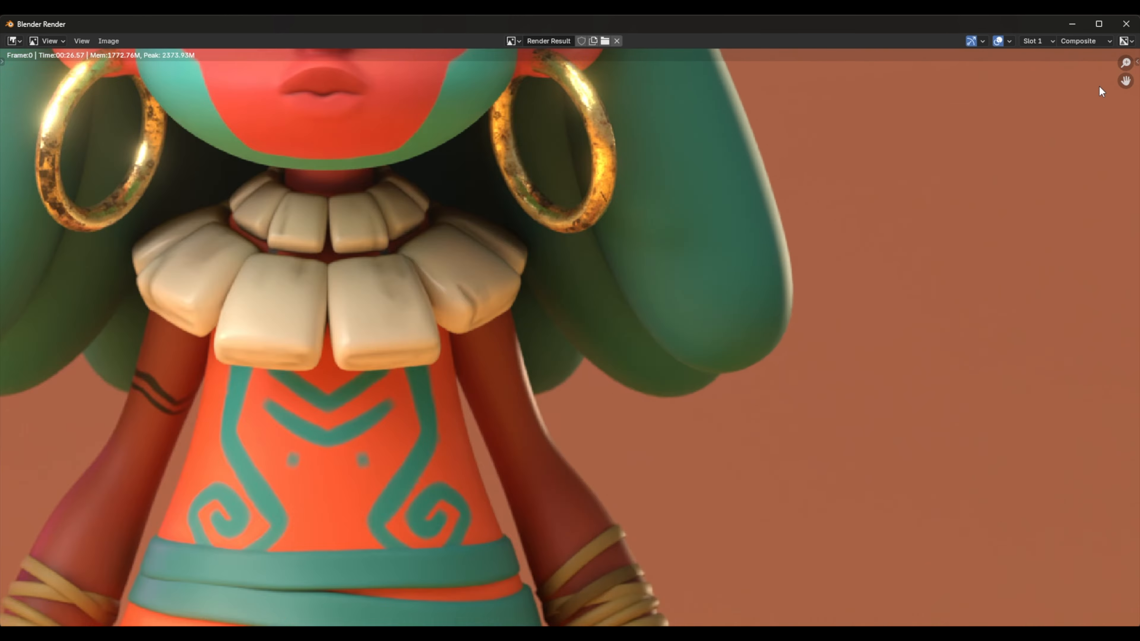
{"action": "left_click", "coordinate": [1132, 28]}
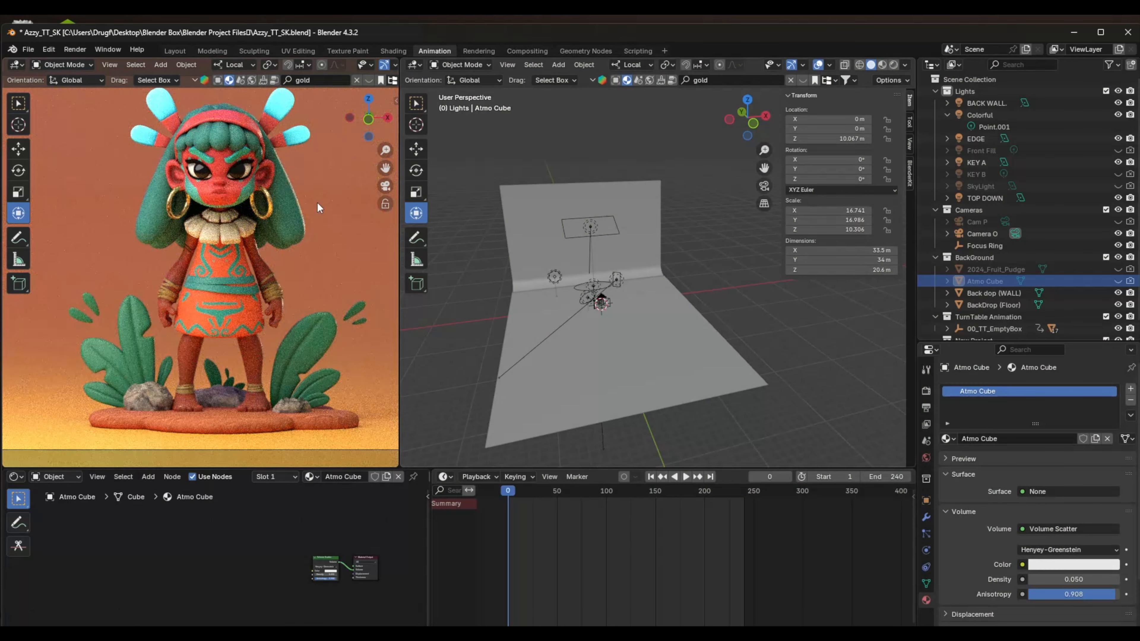
Switch to the Rendering workspace and review the Glare node's settings in the compositing node tree.
{"action": "left_click", "coordinate": [478, 51]}
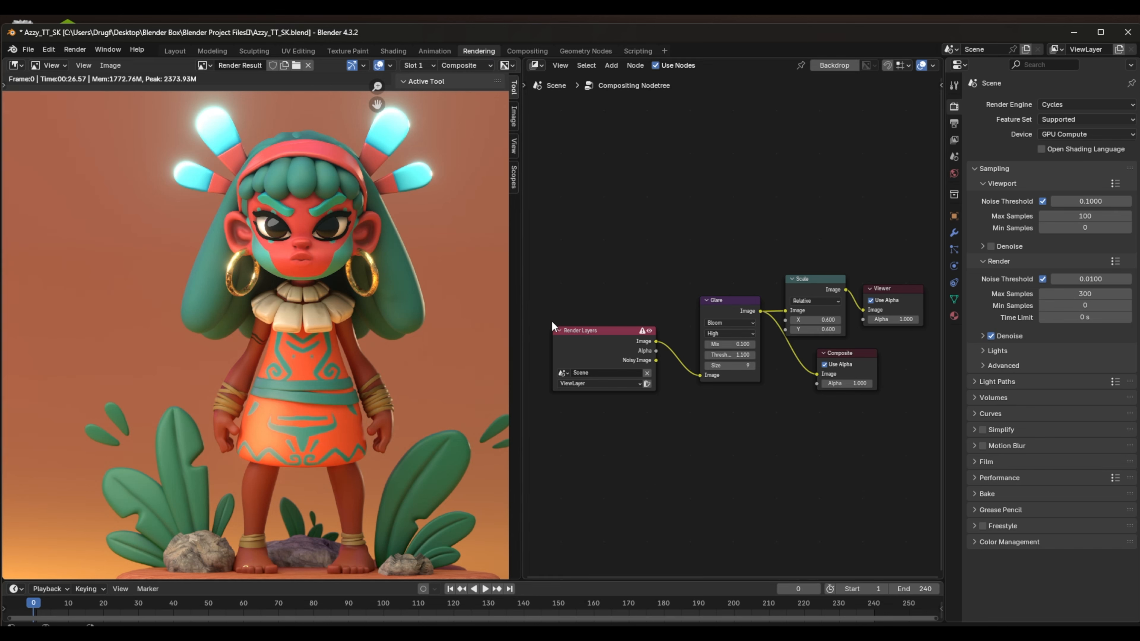
{"action": "scroll", "coordinate": [702, 367], "scroll_direction": "up", "scroll_amount": 4}
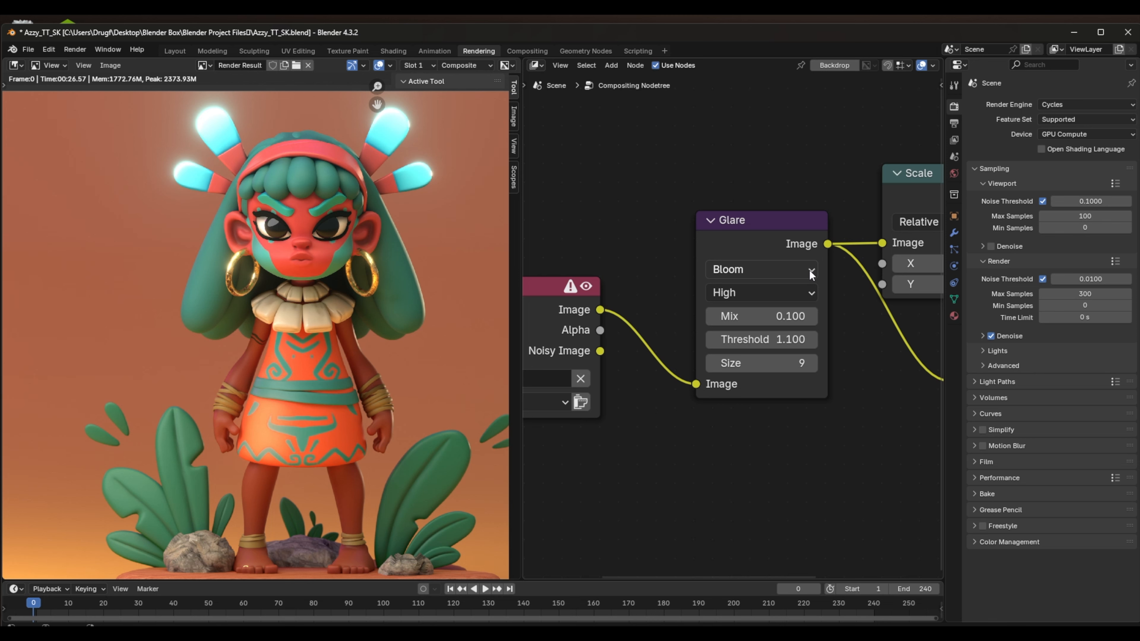
{"action": "scroll", "coordinate": [808, 269], "scroll_direction": "down", "scroll_amount": 5}
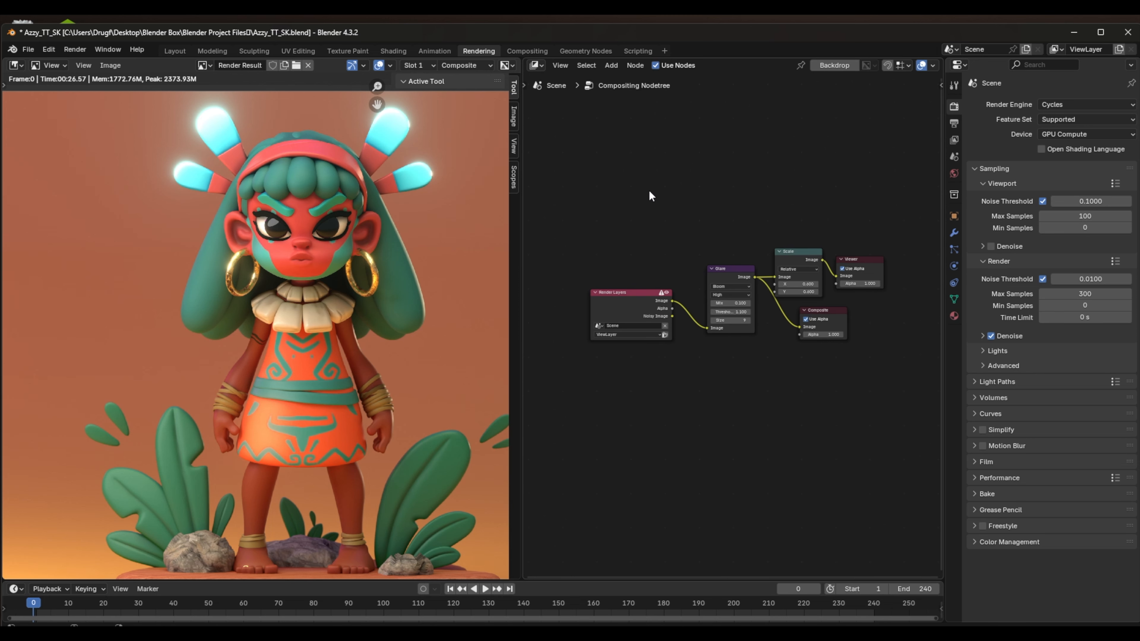
{"action": "key", "text": "shift+a"}
{"action": "type", "text": "s"}
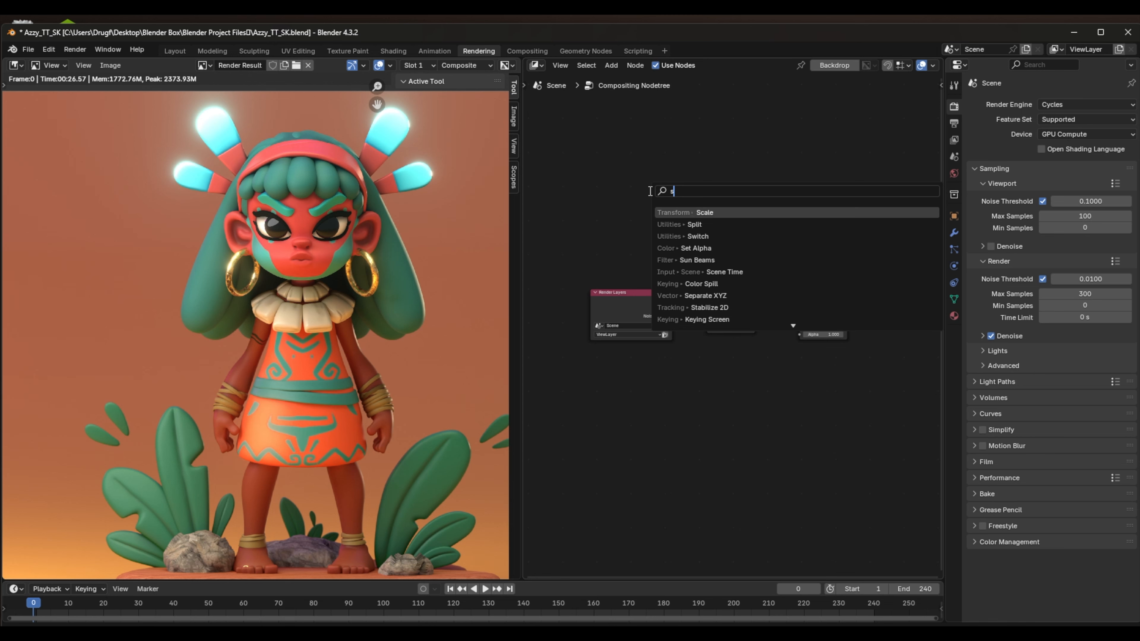
{"action": "type", "text": "cat"}
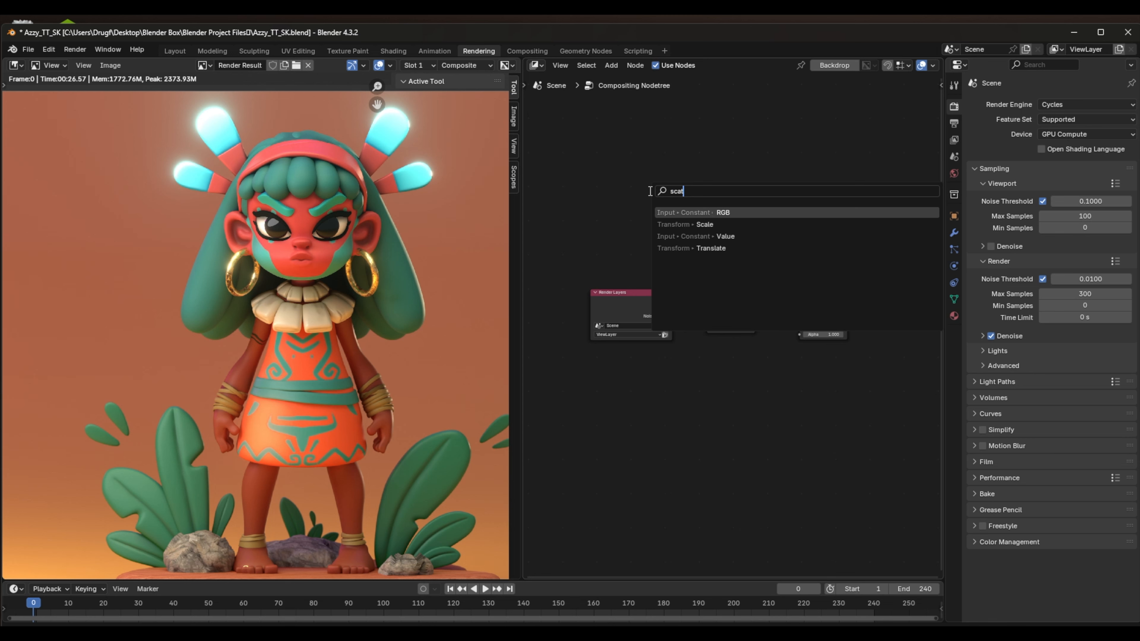
{"action": "key", "text": "BackSpace"}
{"action": "key", "text": "BackSpace"}
{"action": "key", "text": "BackSpace"}
{"action": "key", "text": "BackSpace"}
{"action": "type", "text": "volum"}
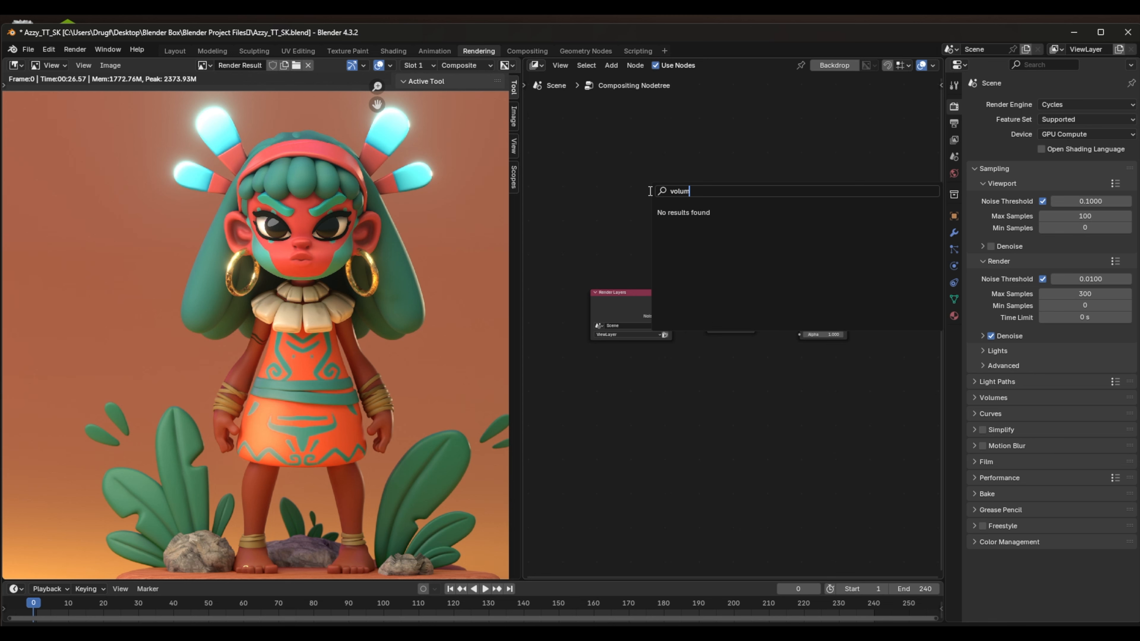
{"action": "key", "text": "BackSpace"}
{"action": "key", "text": "BackSpace"}
{"action": "key", "text": "BackSpace"}
{"action": "key", "text": "BackSpace"}
{"action": "key", "text": "BackSpace"}
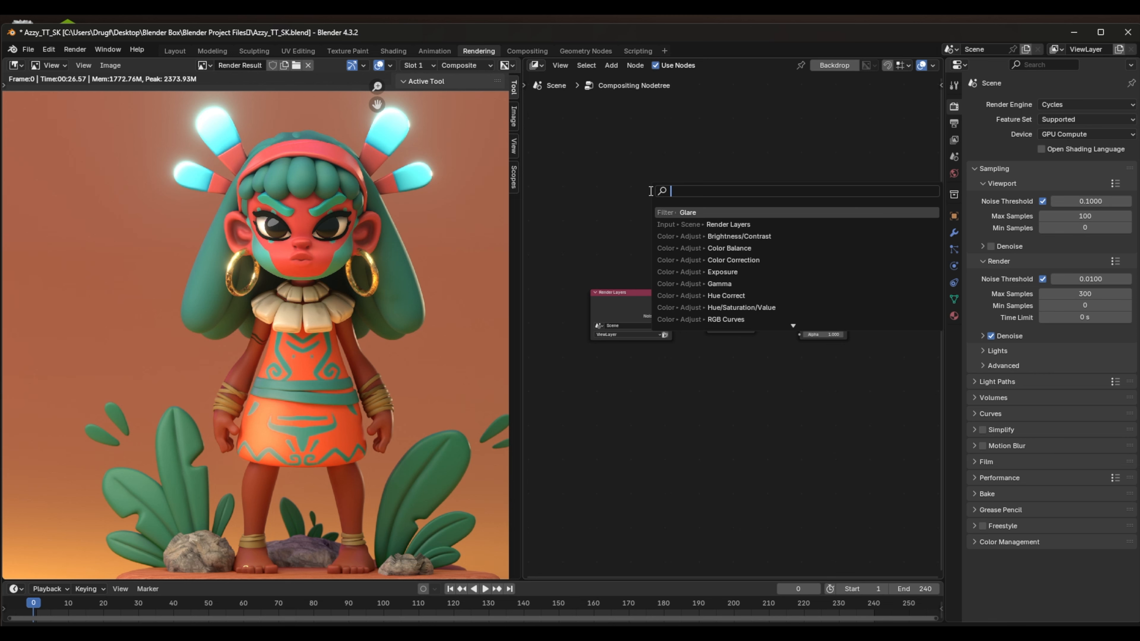
{"action": "left_click", "coordinate": [726, 166]}
Try the Streaks and Simple Star types on the Glare node, and settle on Fog Glow.
{"action": "scroll", "coordinate": [731, 320], "scroll_direction": "up", "scroll_amount": 1}
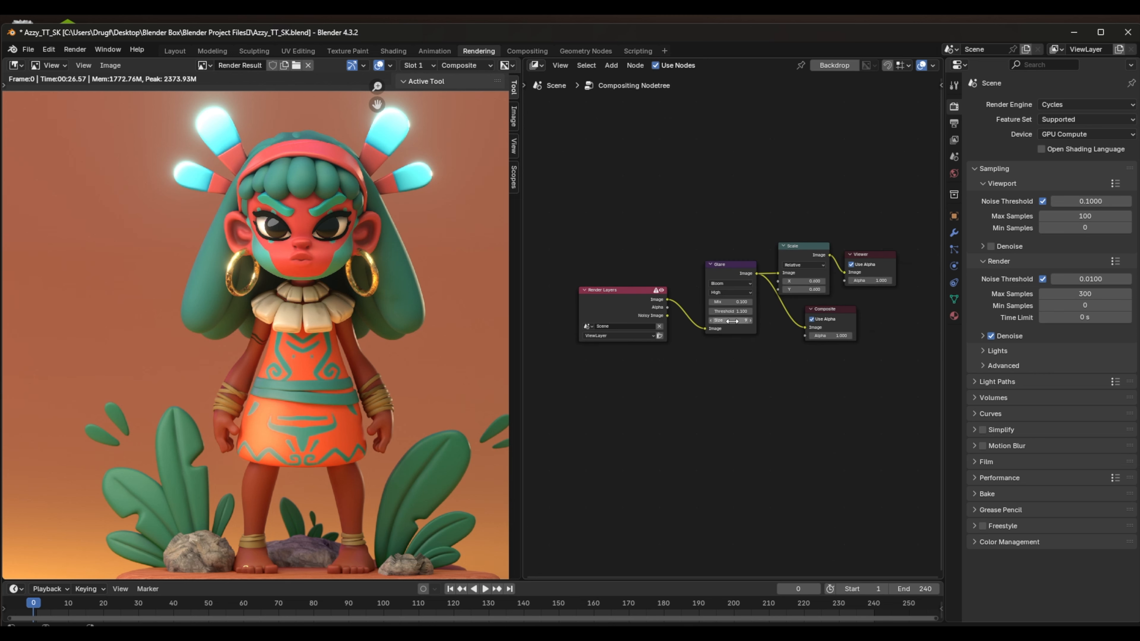
{"action": "scroll", "coordinate": [731, 321], "scroll_direction": "up", "scroll_amount": 4}
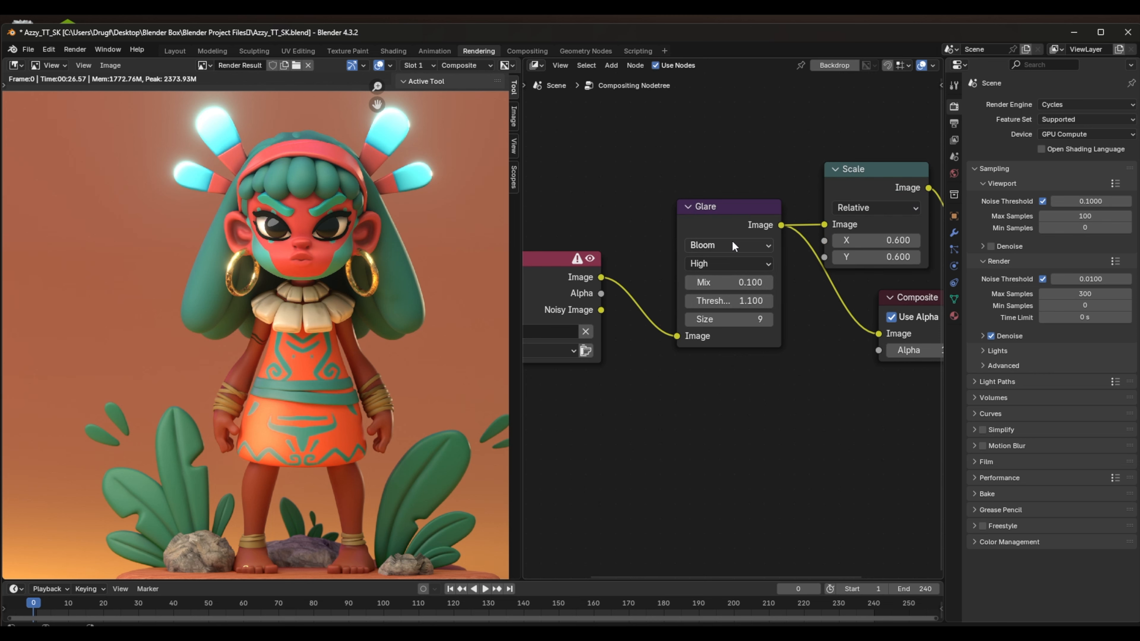
{"action": "left_click", "coordinate": [754, 246]}
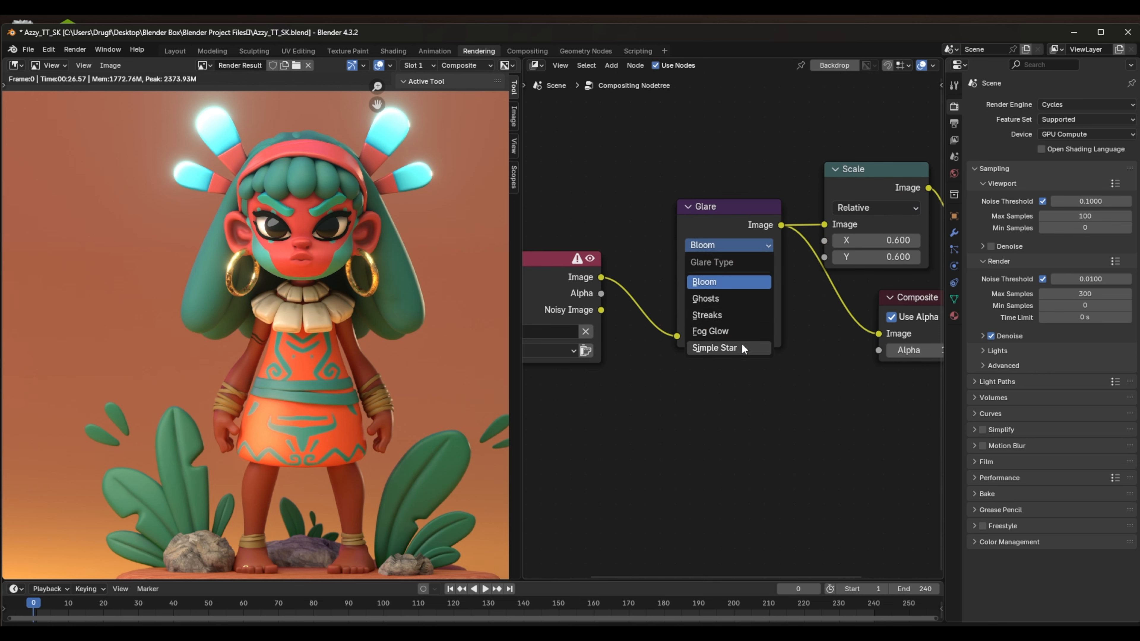
{"action": "left_click", "coordinate": [740, 315]}
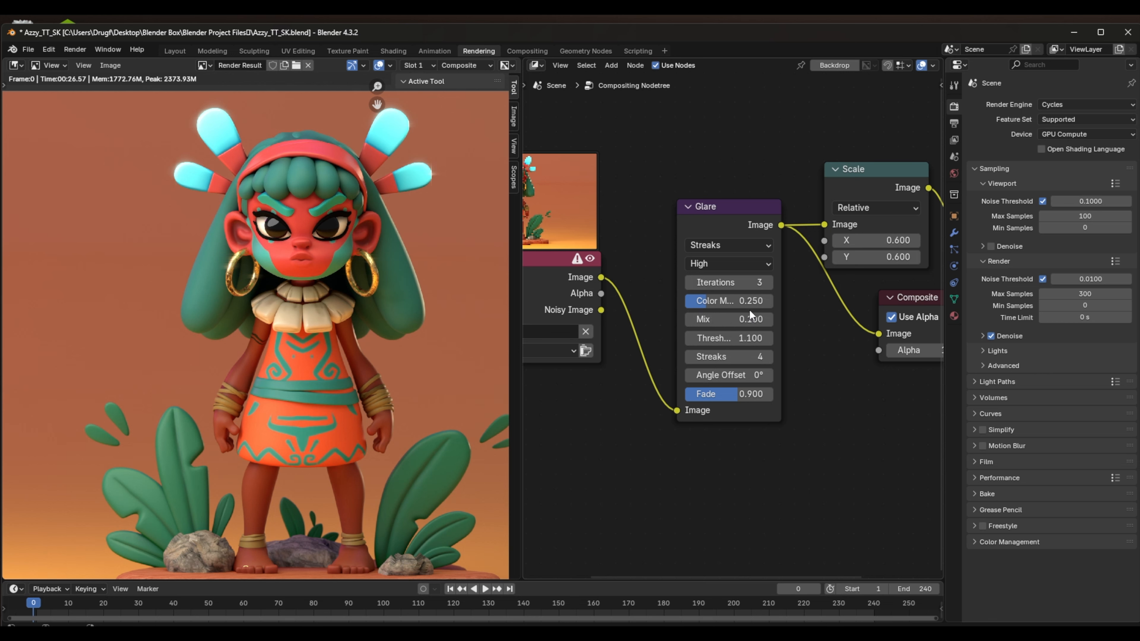
{"action": "left_click", "coordinate": [758, 245]}
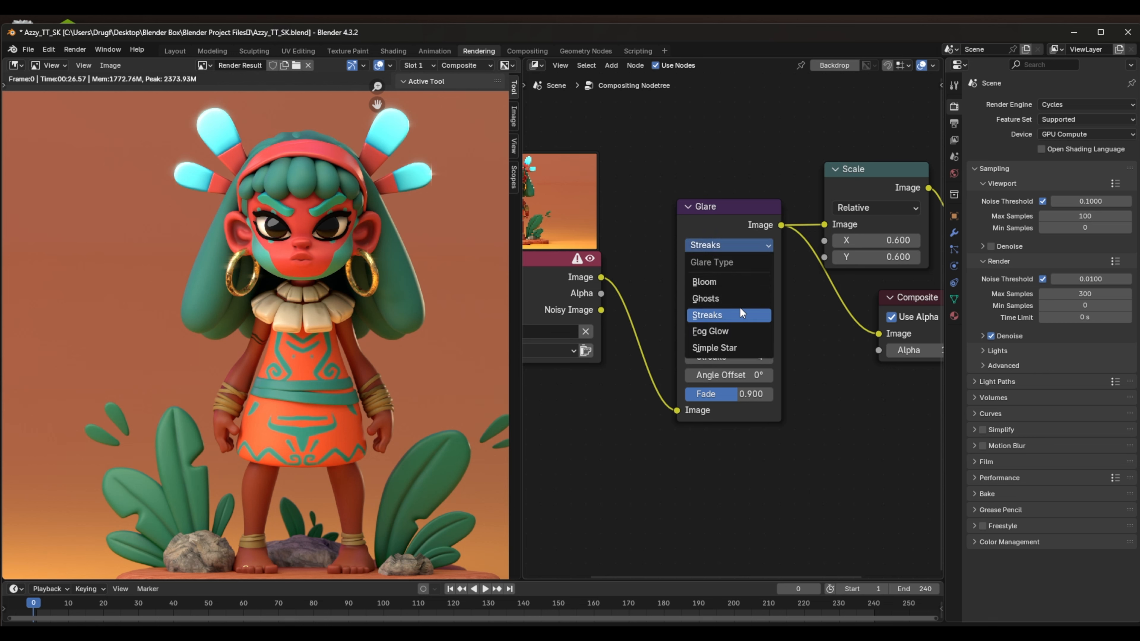
{"action": "left_click", "coordinate": [730, 346]}
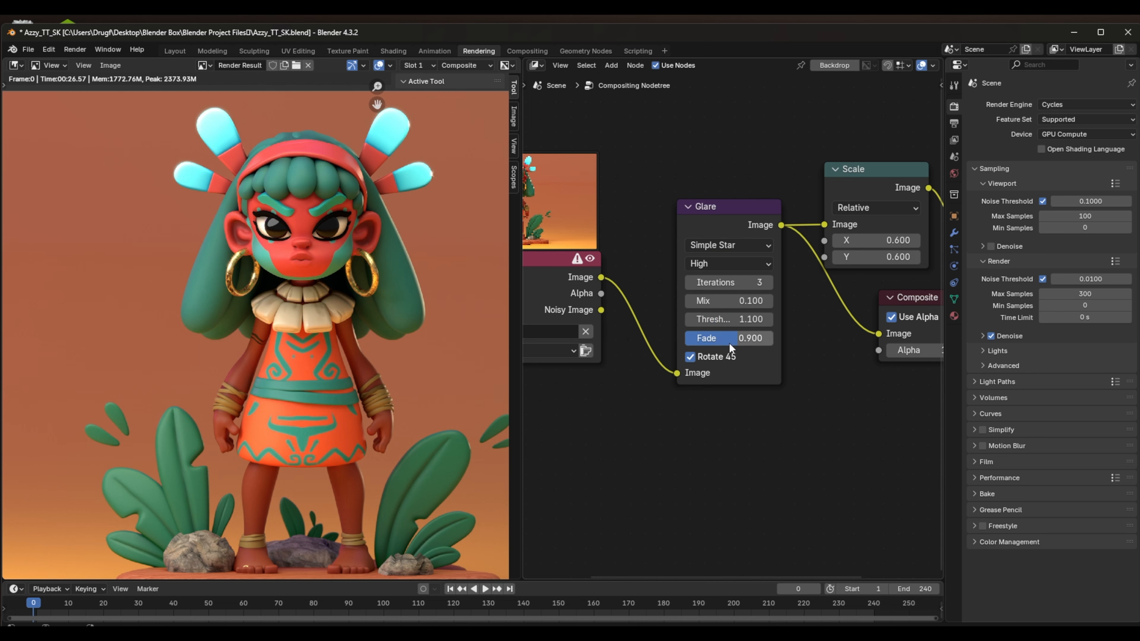
{"action": "left_click", "coordinate": [763, 245]}
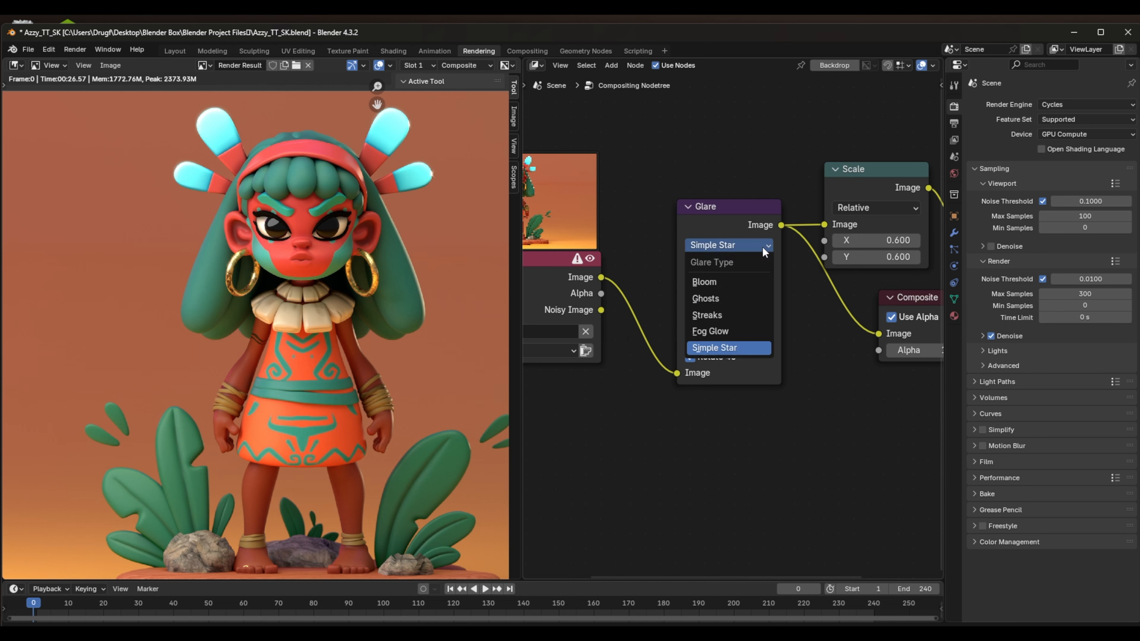
{"action": "left_click", "coordinate": [729, 330]}
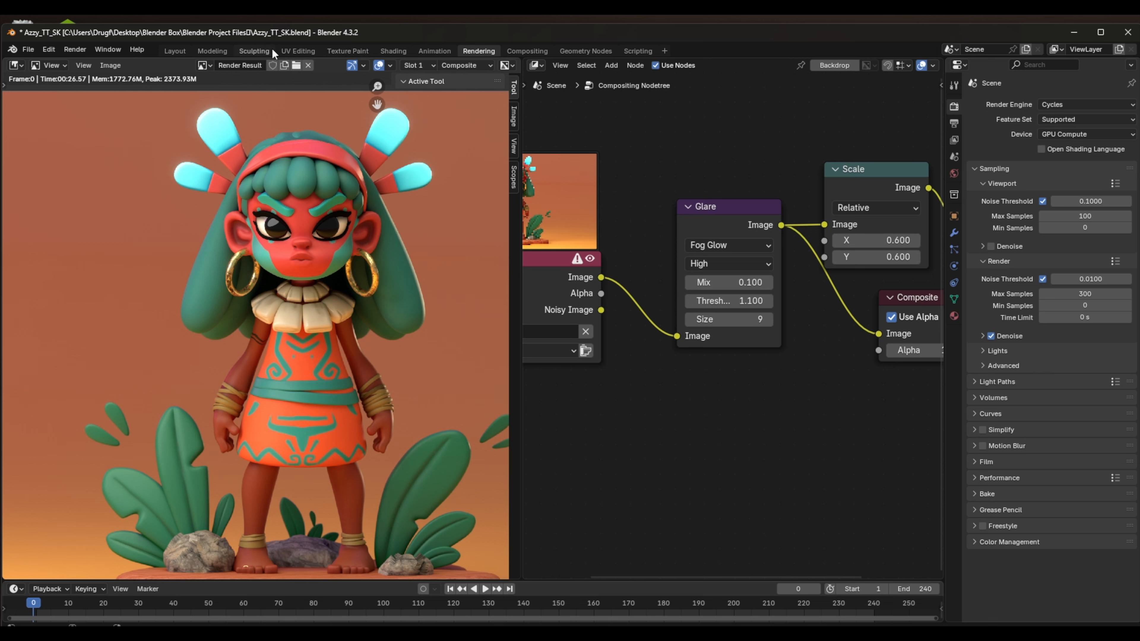
Switch to the Animation workspace and set the blue hair pins material's Roughness to 0.336 and specular IOR Level to 0.232.
{"action": "left_click", "coordinate": [433, 51]}
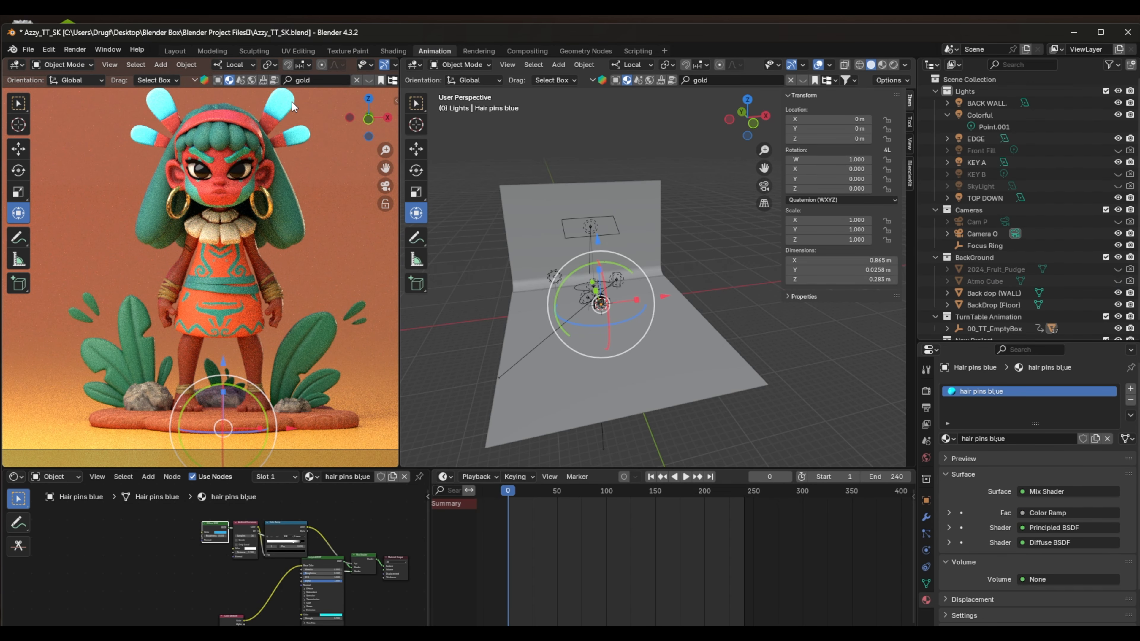
{"action": "scroll", "coordinate": [299, 569], "scroll_direction": "up", "scroll_amount": 6}
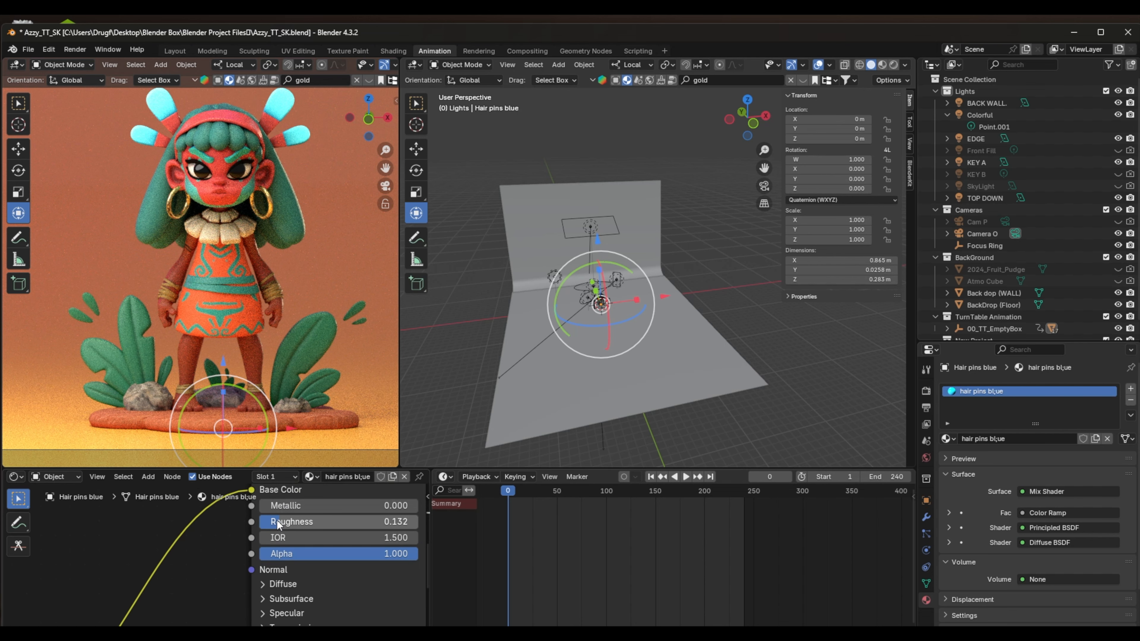
{"action": "left_click_drag", "start_coordinate": [276, 523], "coordinate": [313, 522]}
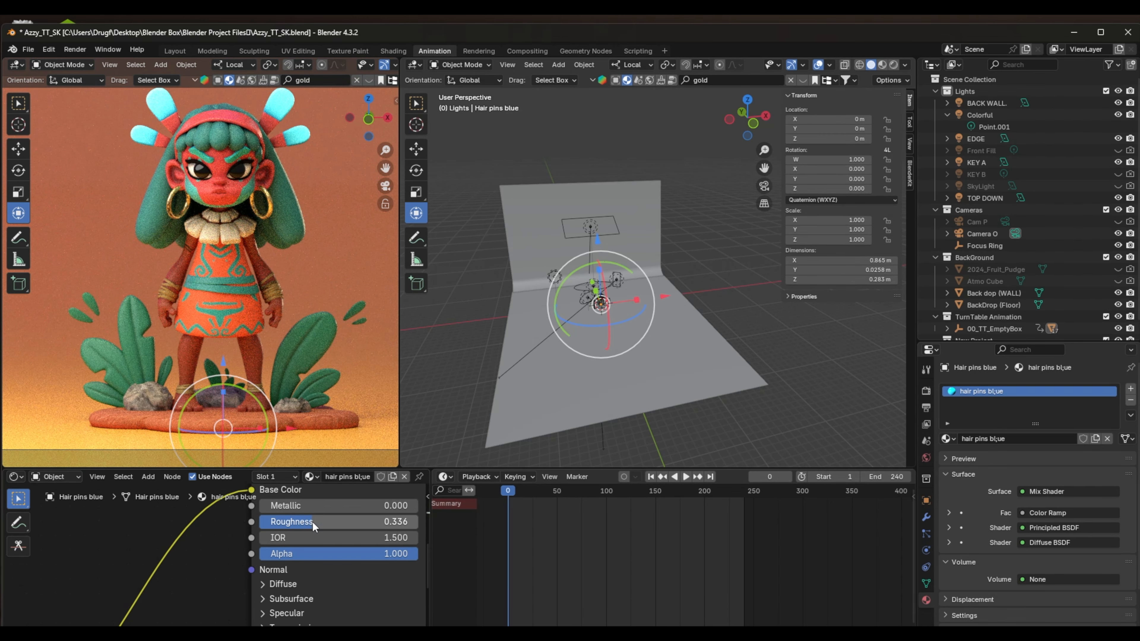
{"action": "scroll", "coordinate": [224, 540], "scroll_direction": "down", "scroll_amount": 2}
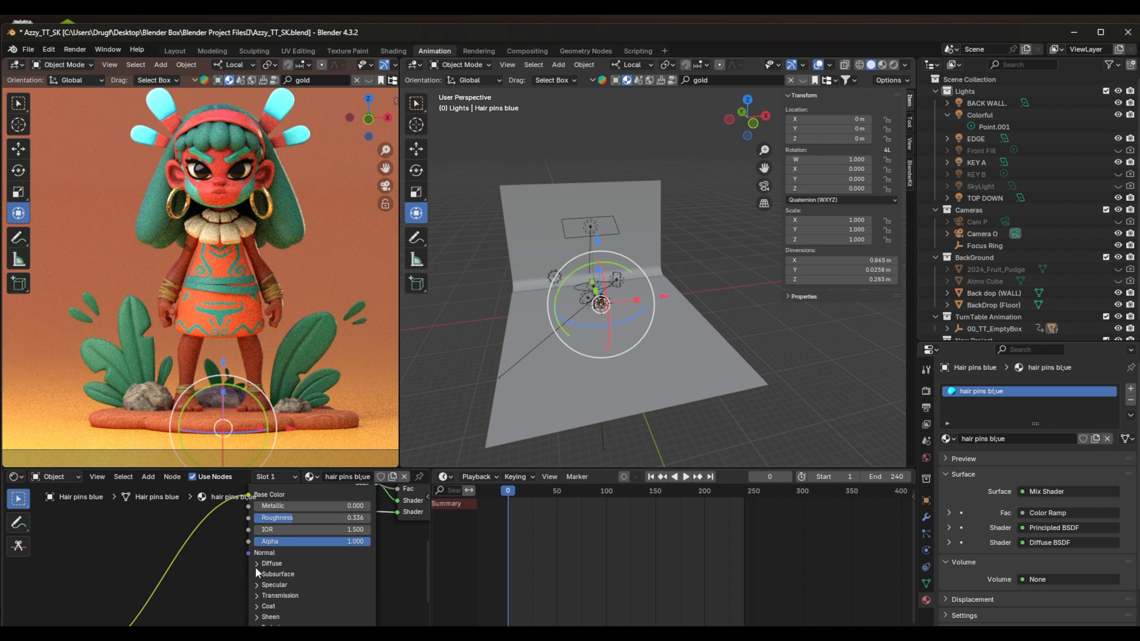
{"action": "left_click", "coordinate": [256, 585]}
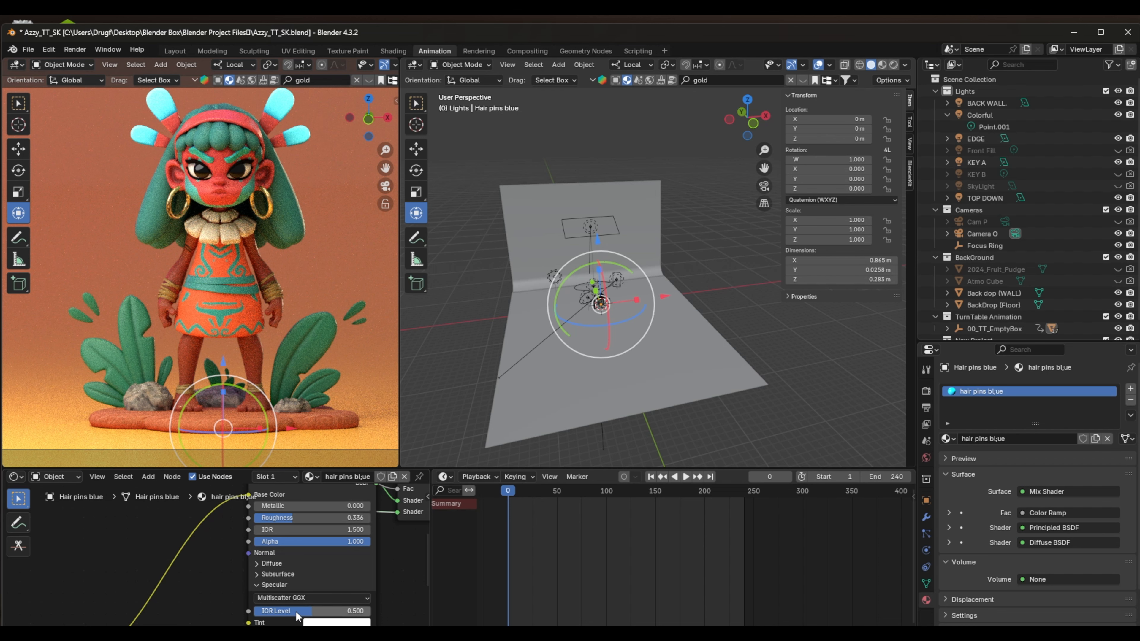
{"action": "left_click_drag", "start_coordinate": [295, 612], "coordinate": [278, 611]}
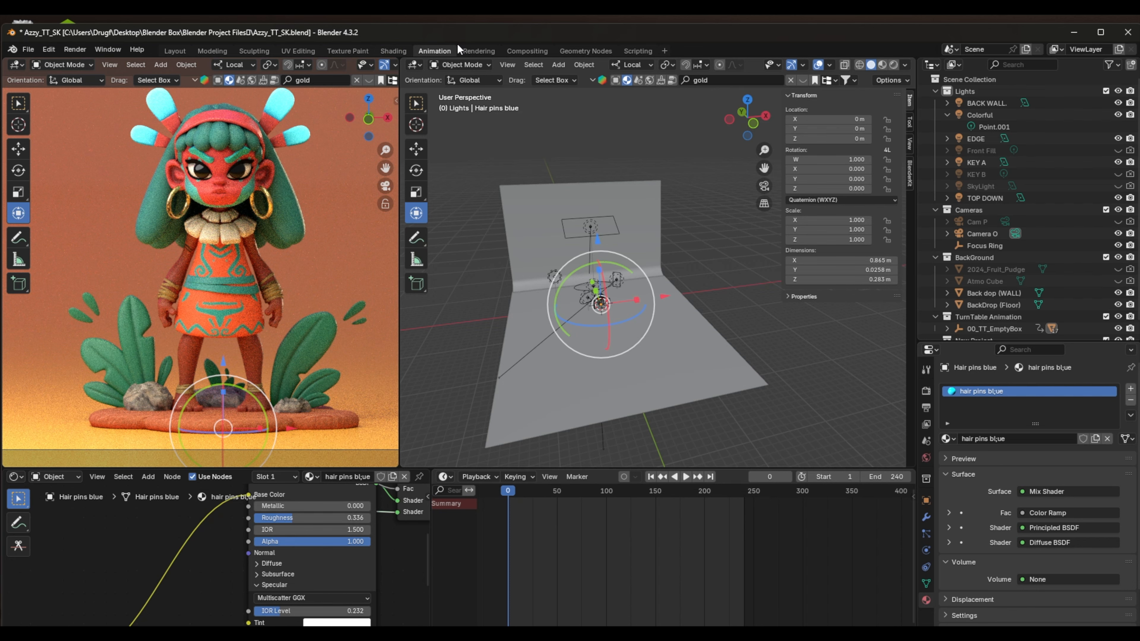
Render the still image with the adjusted hair pins, inspect the whole figure and close the render window.
{"action": "left_click", "coordinate": [74, 49]}
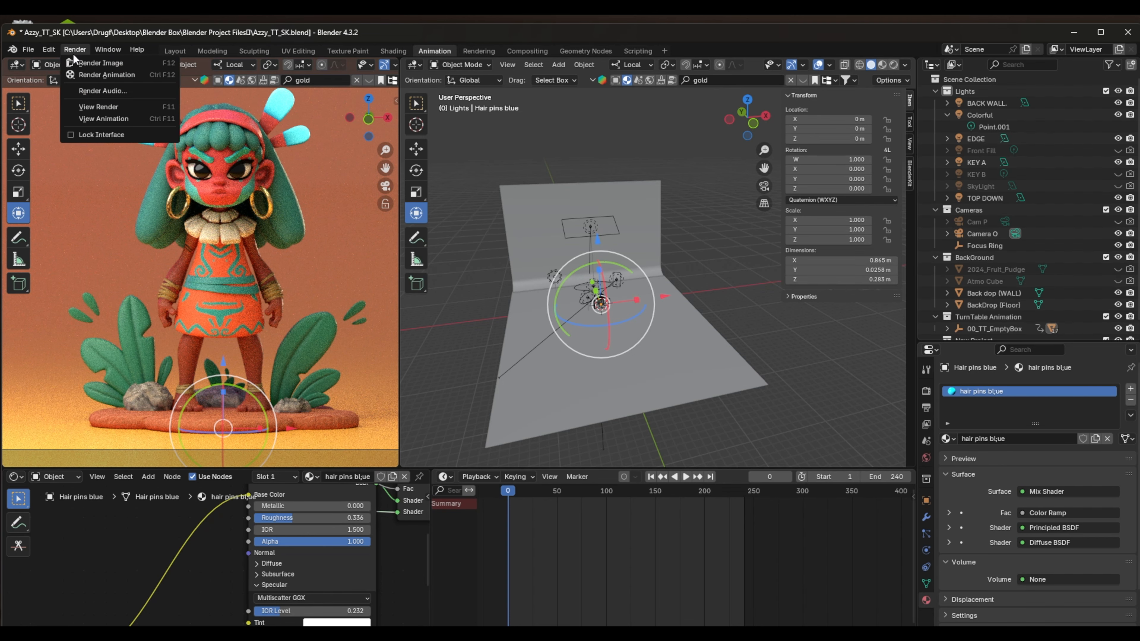
{"action": "left_click", "coordinate": [75, 60]}
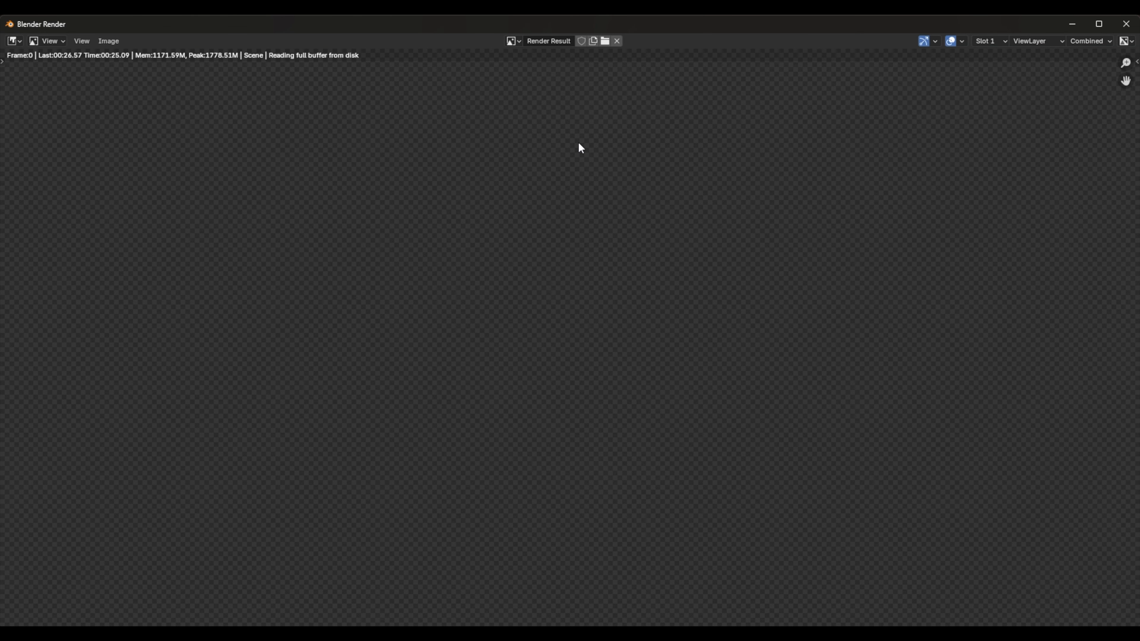
{"action": "scroll", "coordinate": [532, 237], "scroll_direction": "down", "scroll_amount": 4}
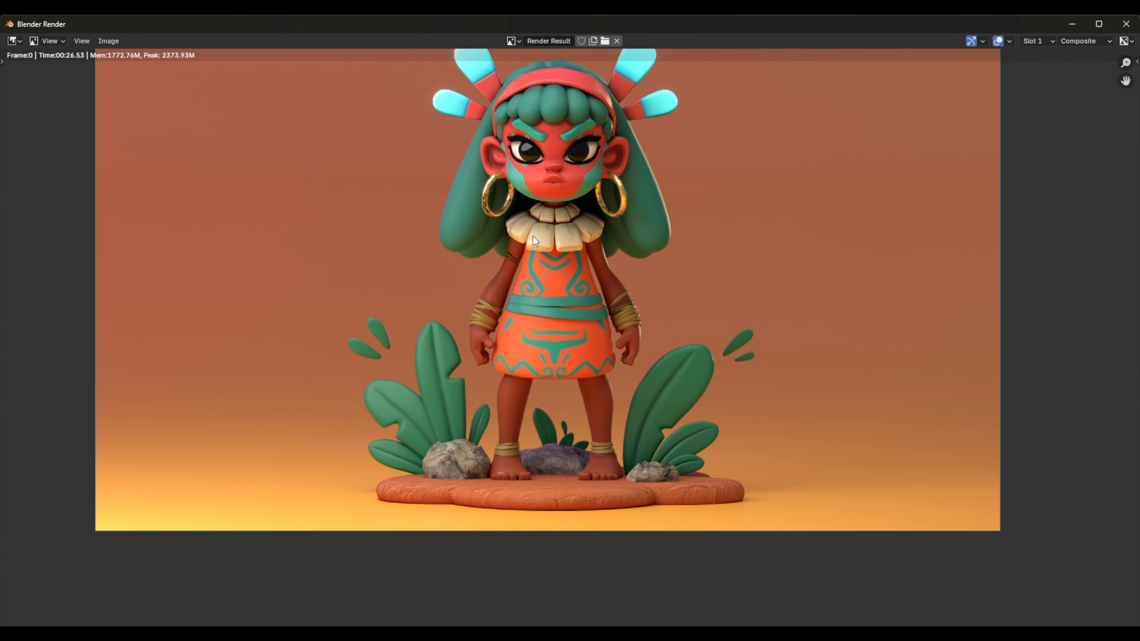
{"action": "middle_click_drag", "start_coordinate": [533, 239], "coordinate": [516, 311]}
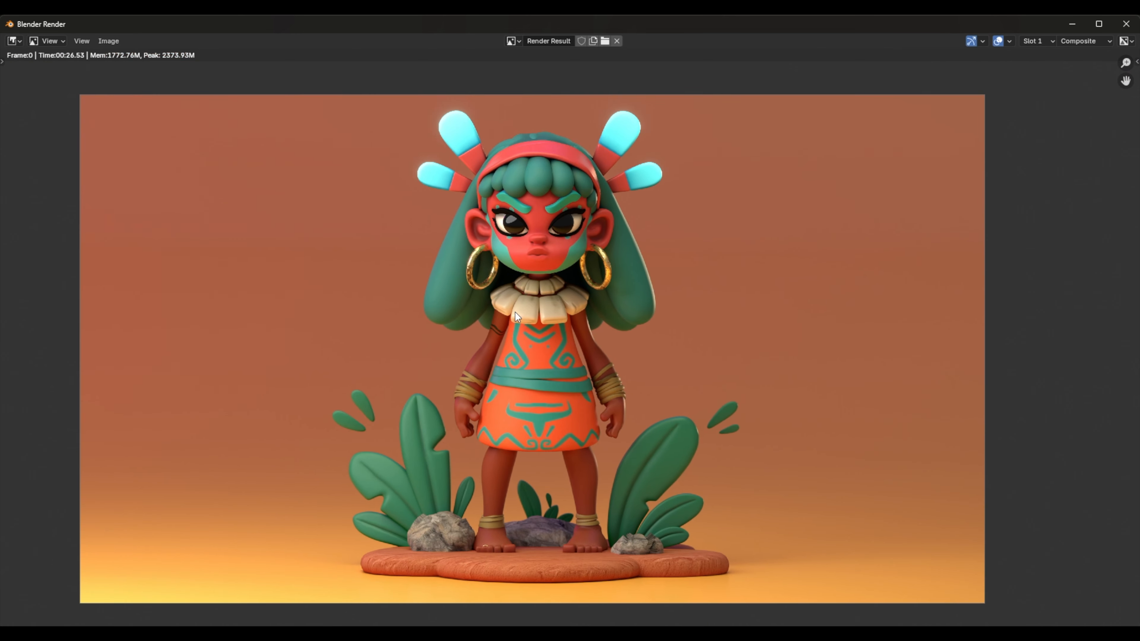
{"action": "left_click", "coordinate": [1127, 26]}
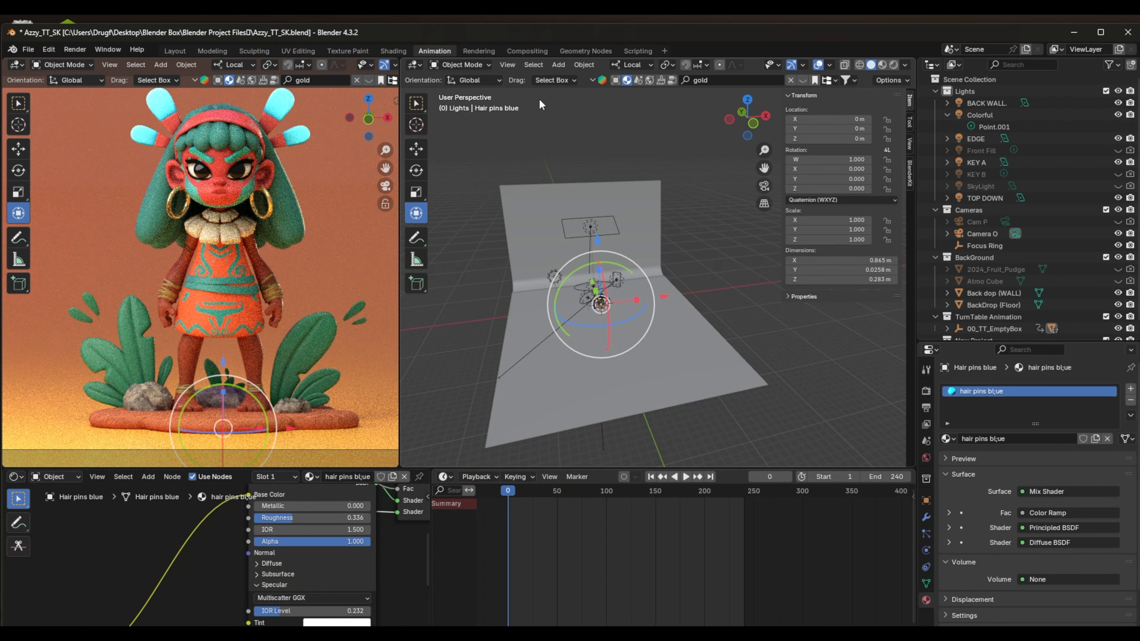
Switch to the Rendering workspace and review the whole render beside the compositing node tree.
{"action": "left_click", "coordinate": [472, 52]}
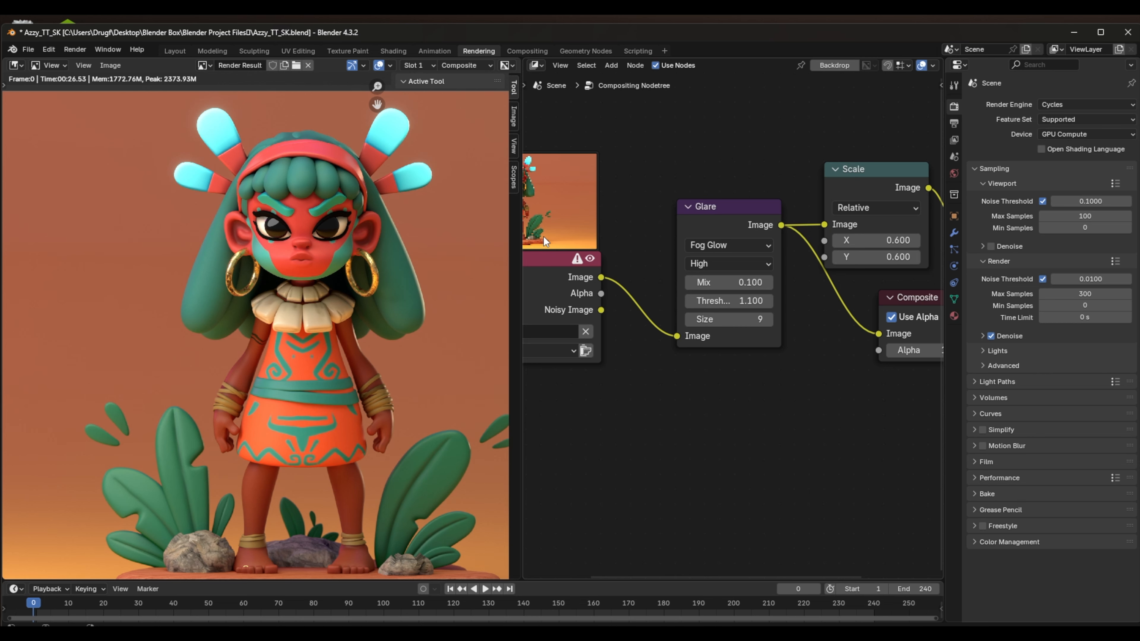
{"action": "scroll", "coordinate": [358, 293], "scroll_direction": "down", "scroll_amount": 2}
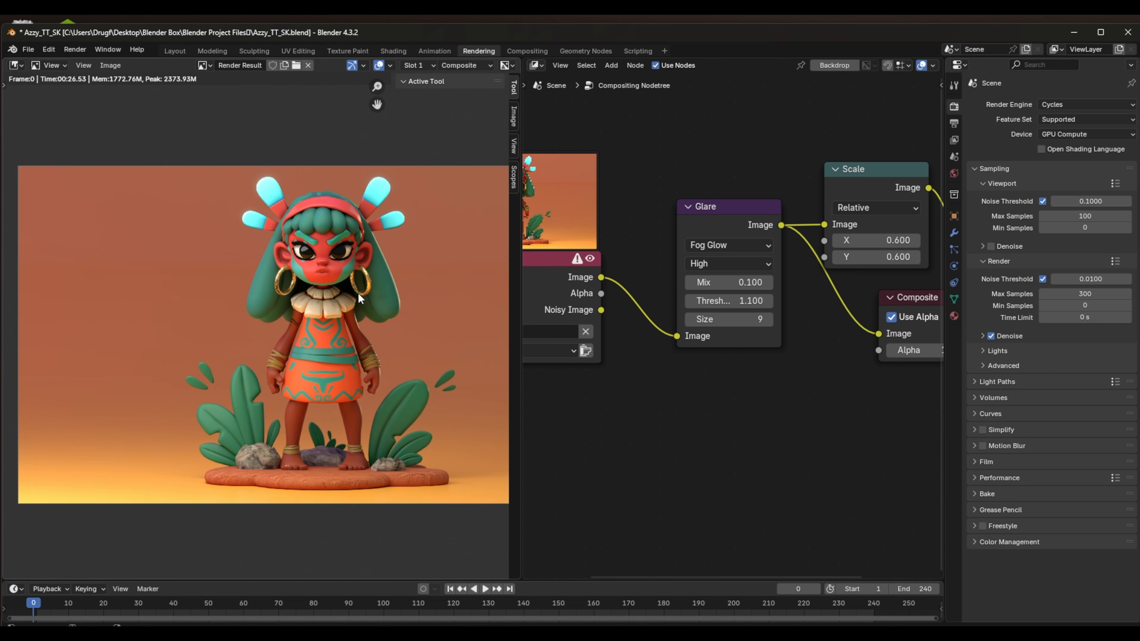
{"action": "scroll", "coordinate": [358, 297], "scroll_direction": "down", "scroll_amount": 1}
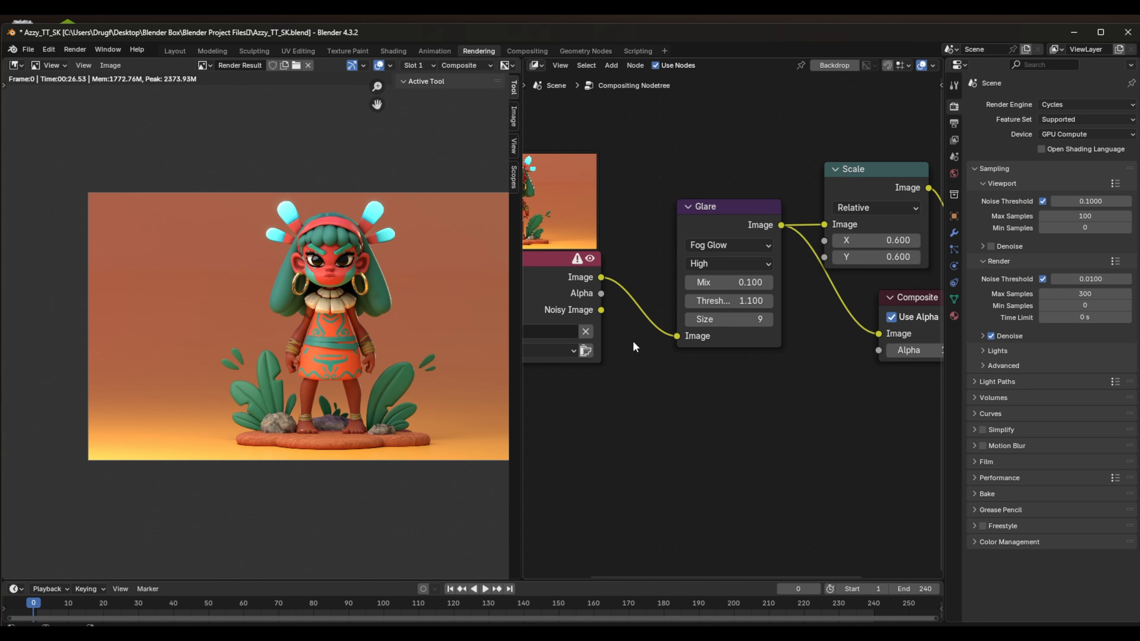
{"action": "scroll", "coordinate": [633, 339], "scroll_direction": "down", "scroll_amount": 2}
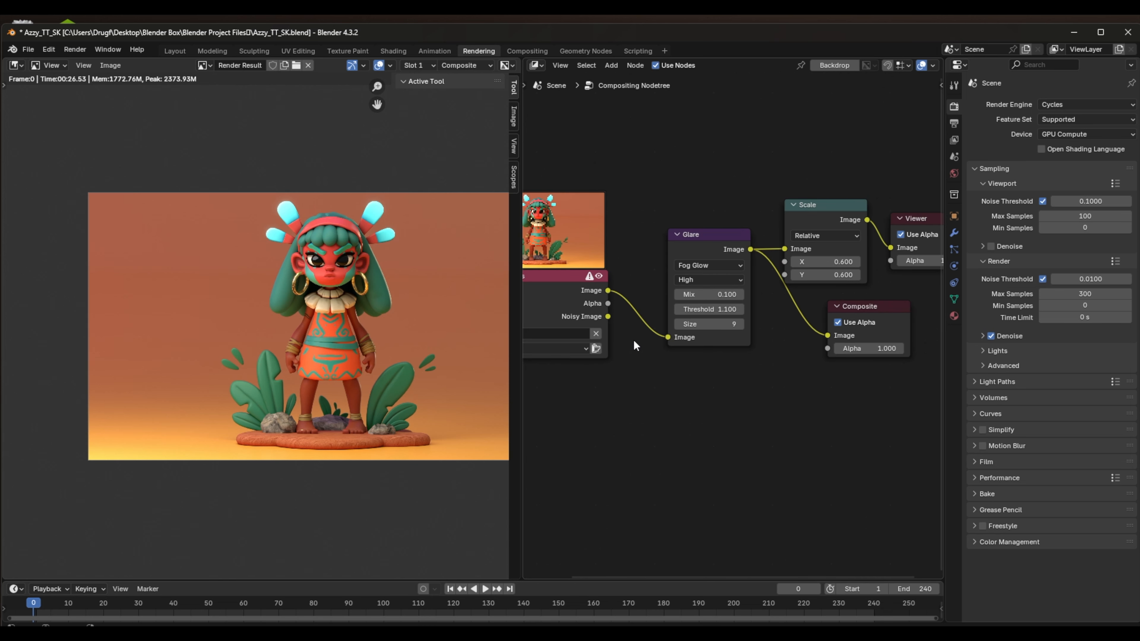
{"action": "scroll", "coordinate": [634, 344], "scroll_direction": "down", "scroll_amount": 1}
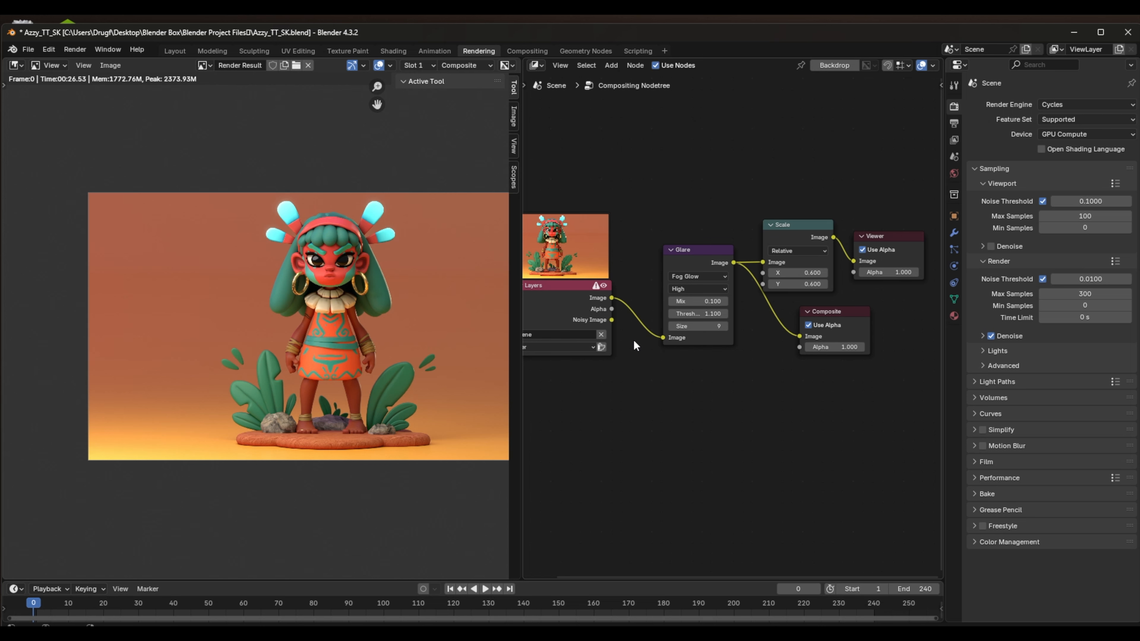
{"action": "scroll", "coordinate": [633, 339], "scroll_direction": "up", "scroll_amount": 2}
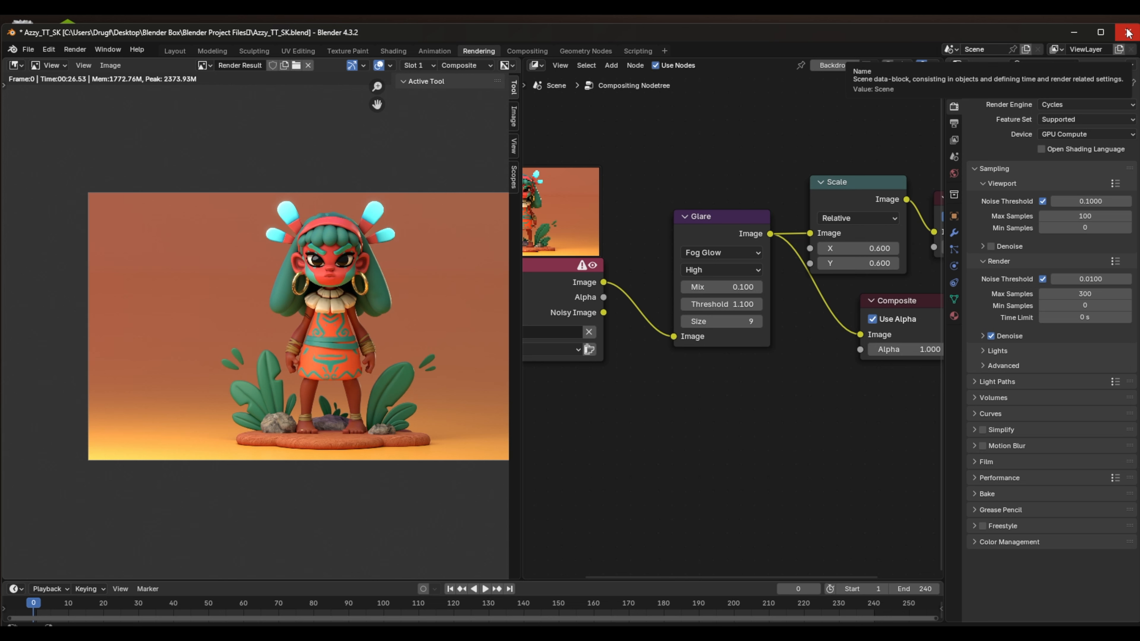
Turn the compositor's Use Nodes option off and on again, and cancel closing the file.
{"action": "left_click", "coordinate": [654, 63]}
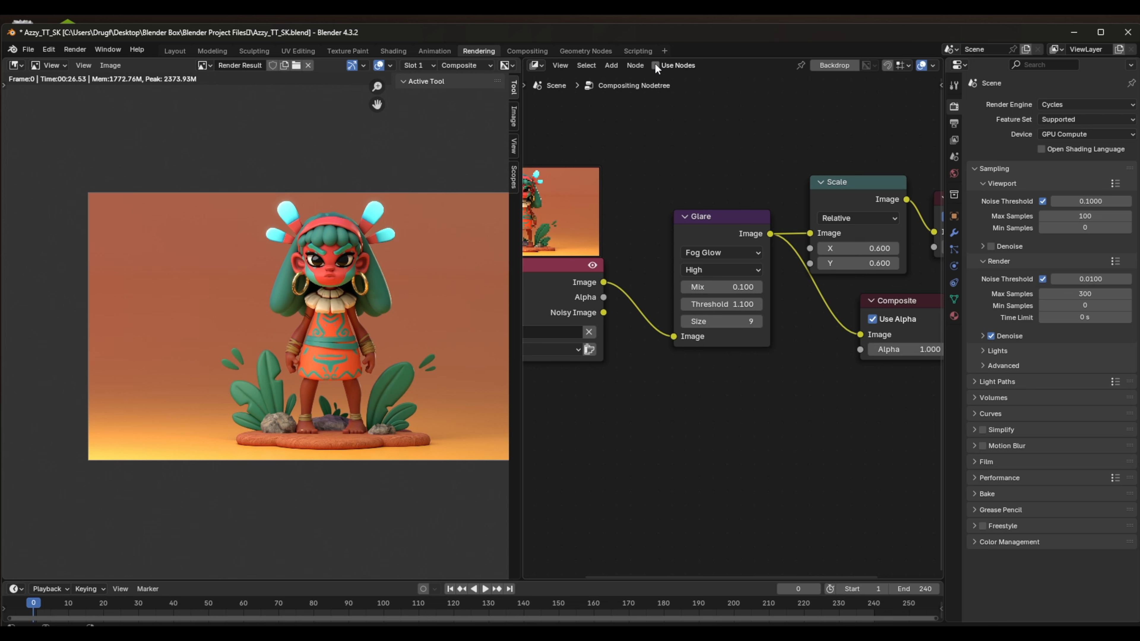
{"action": "left_click", "coordinate": [655, 63]}
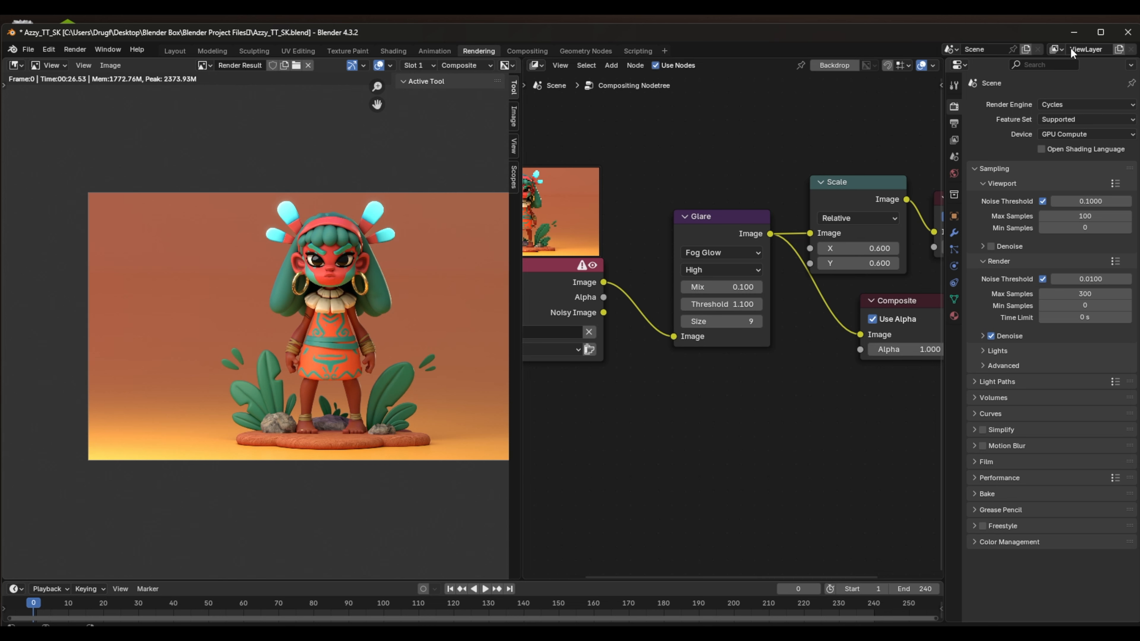
{"action": "left_click", "coordinate": [1128, 34]}
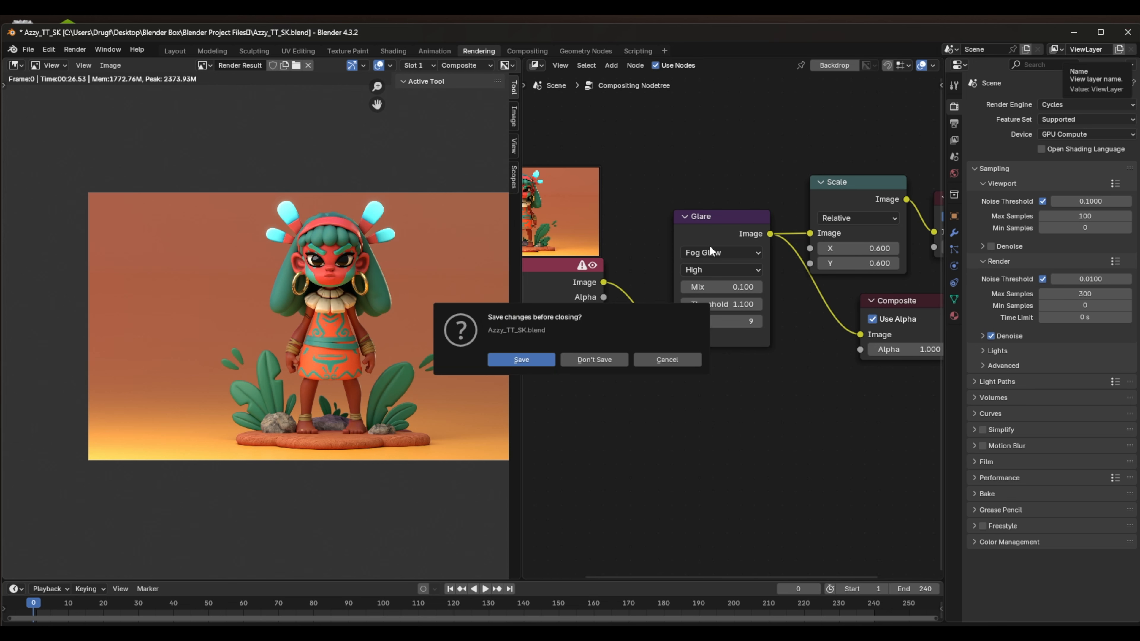
{"action": "left_click", "coordinate": [651, 358]}
Switch to the Animation workspace and select the green waist band on the character's dress.
{"action": "left_click", "coordinate": [433, 51]}
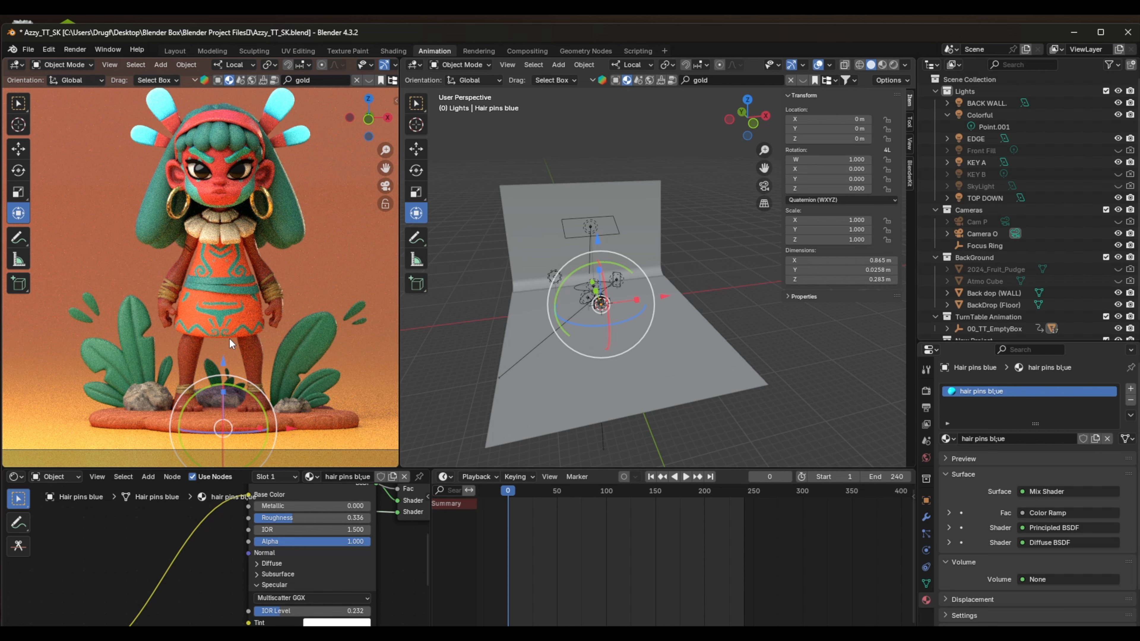
{"action": "scroll", "coordinate": [224, 323], "scroll_direction": "up", "scroll_amount": 5}
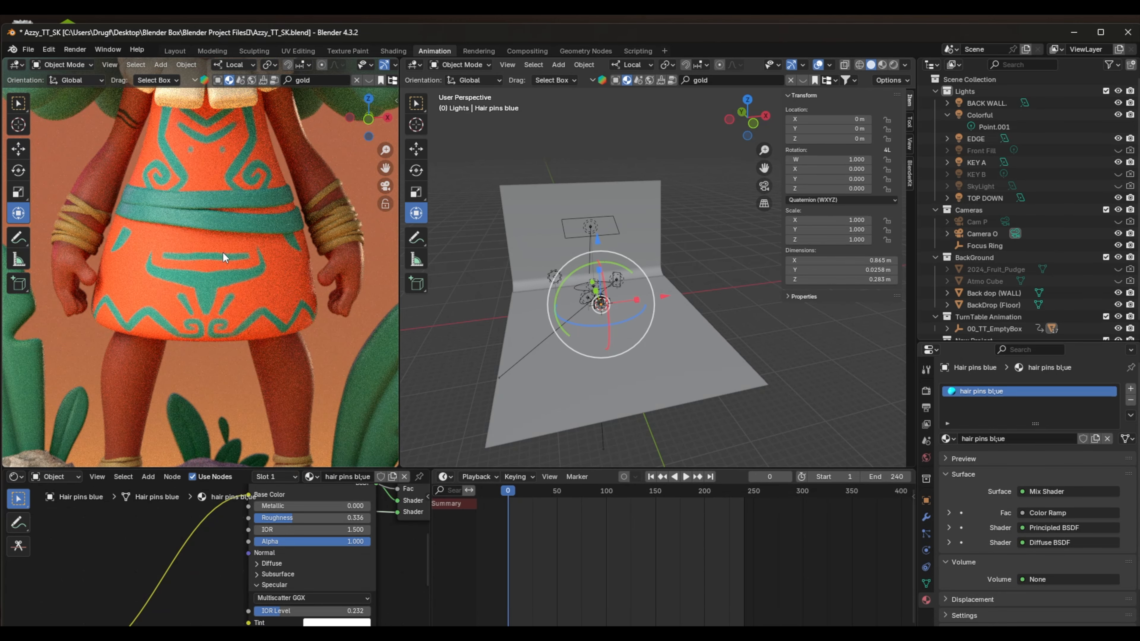
{"action": "left_click", "coordinate": [223, 206]}
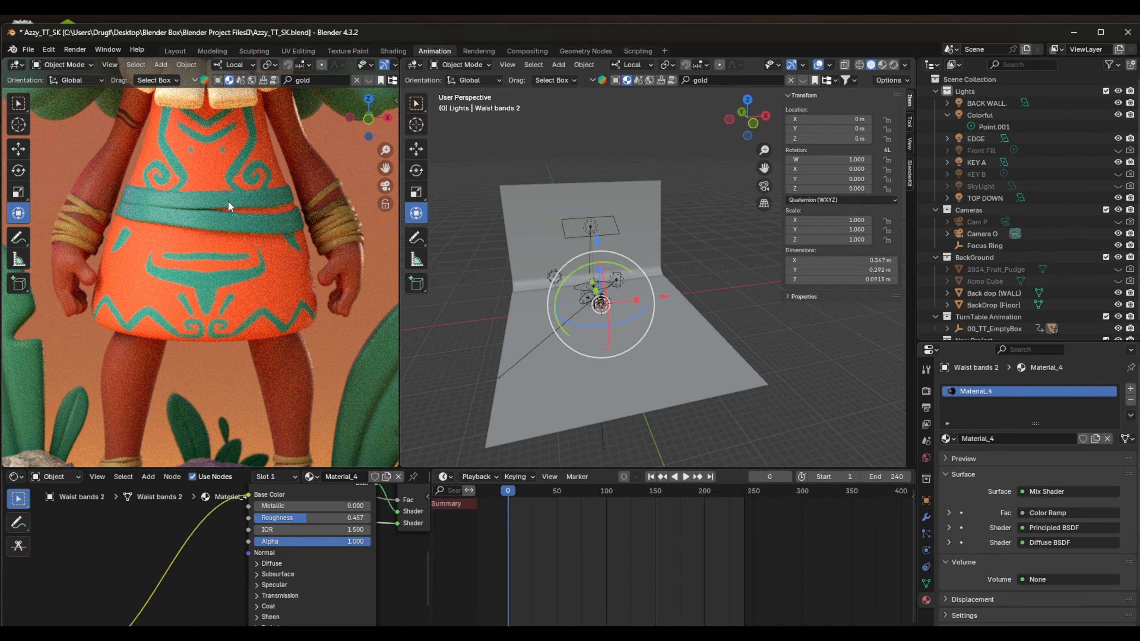
Show the BlenderKit asset browser and search its materials for "aztec".
{"action": "left_click", "coordinate": [909, 172]}
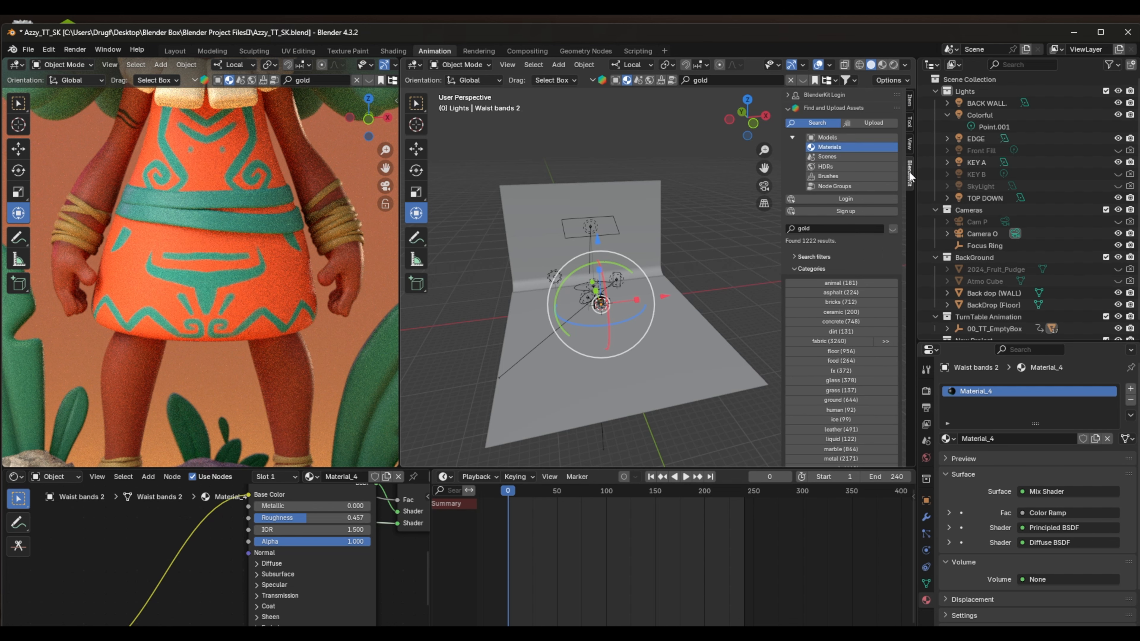
{"action": "left_click", "coordinate": [800, 81]}
{"action": "left_click", "coordinate": [803, 81]}
{"action": "left_click", "coordinate": [804, 82]}
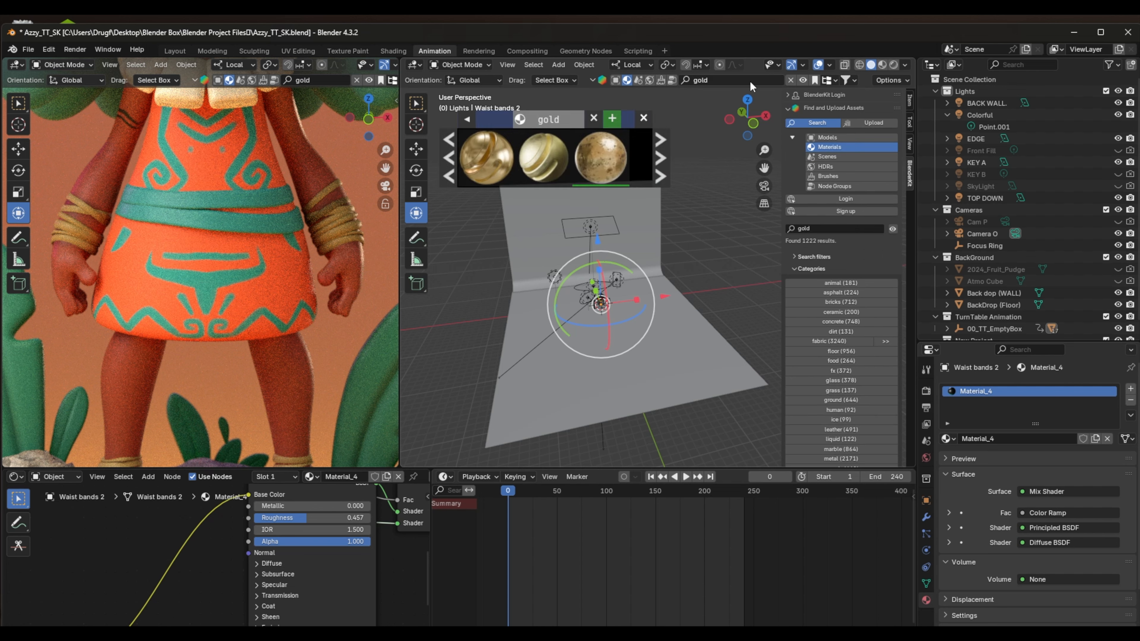
{"action": "left_click", "coordinate": [751, 82]}
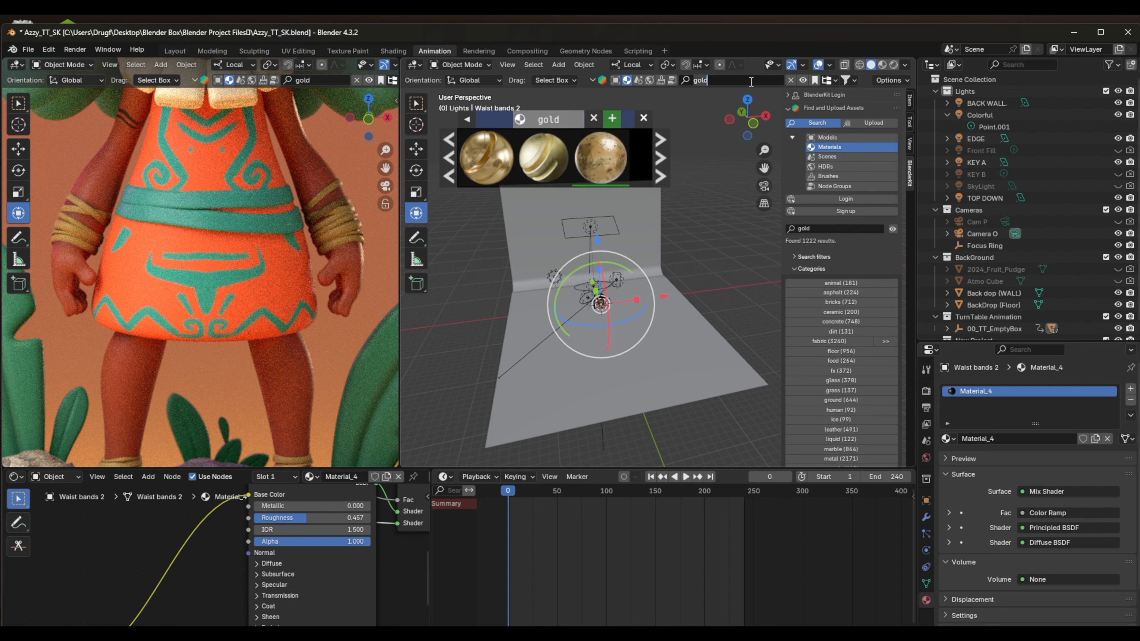
{"action": "key", "text": "ctrl+BackSpace"}
{"action": "type", "text": "aztec"}
{"action": "key", "text": "Return"}
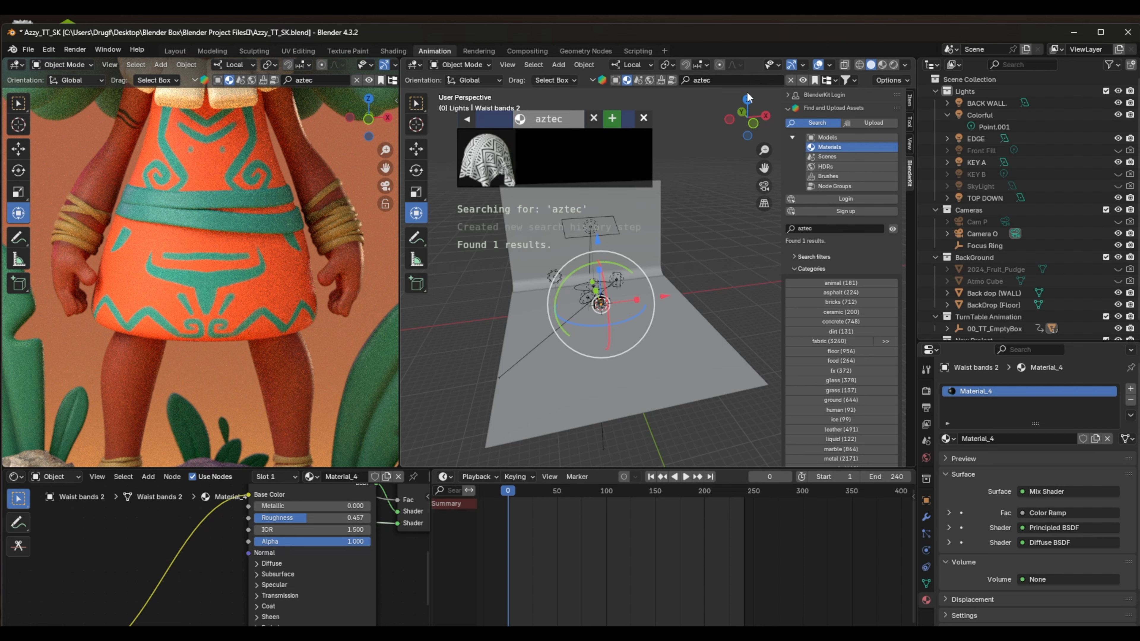
Apply the "Traditional ethnic pattern fabric" material from the search results to the character's waist band.
{"action": "mouse_move", "coordinate": [485, 169]}
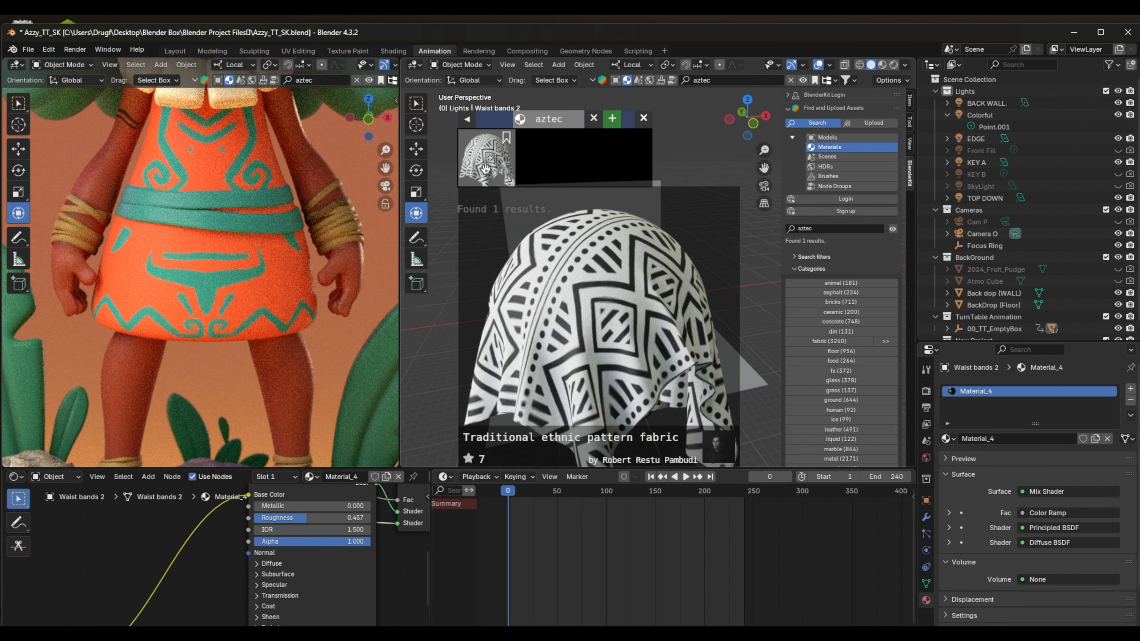
{"action": "scroll", "coordinate": [291, 300], "scroll_direction": "down", "scroll_amount": 4}
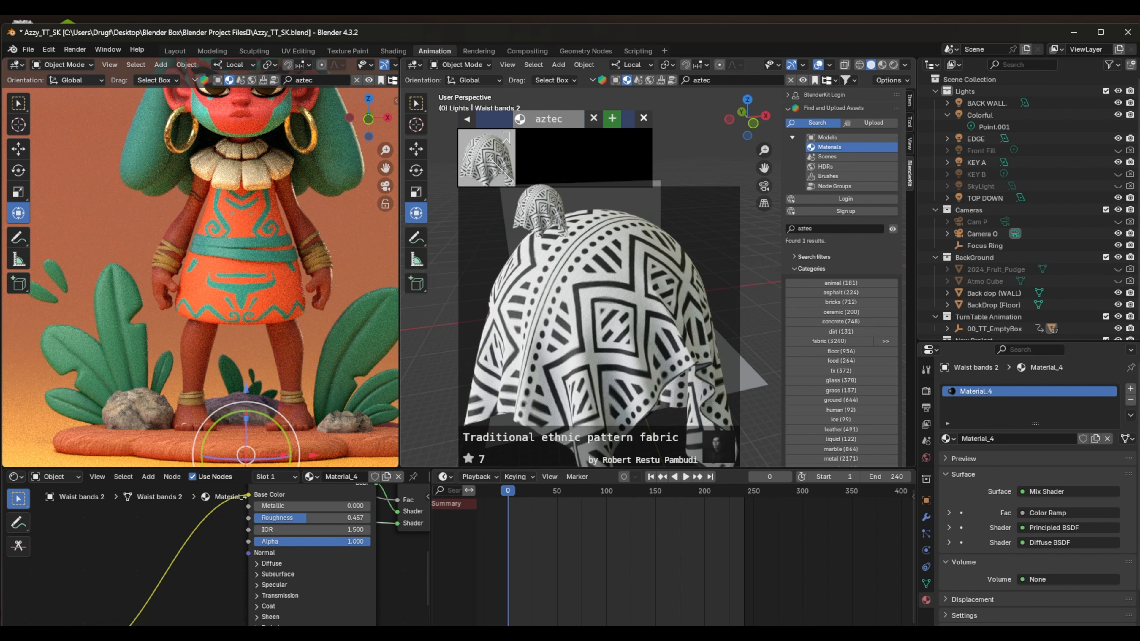
{"action": "left_click", "coordinate": [493, 162]}
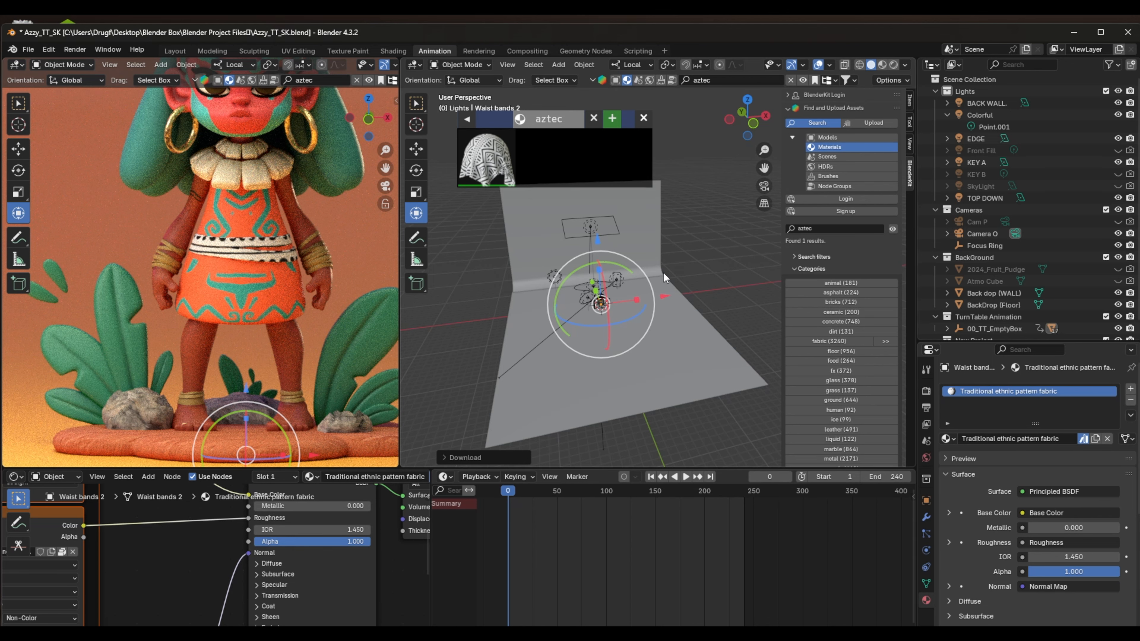
Raise the fabric material's Mapping node scale to about 3.2 so the pattern repeats more finely on the waist band.
{"action": "scroll", "coordinate": [168, 575], "scroll_direction": "down", "scroll_amount": 6}
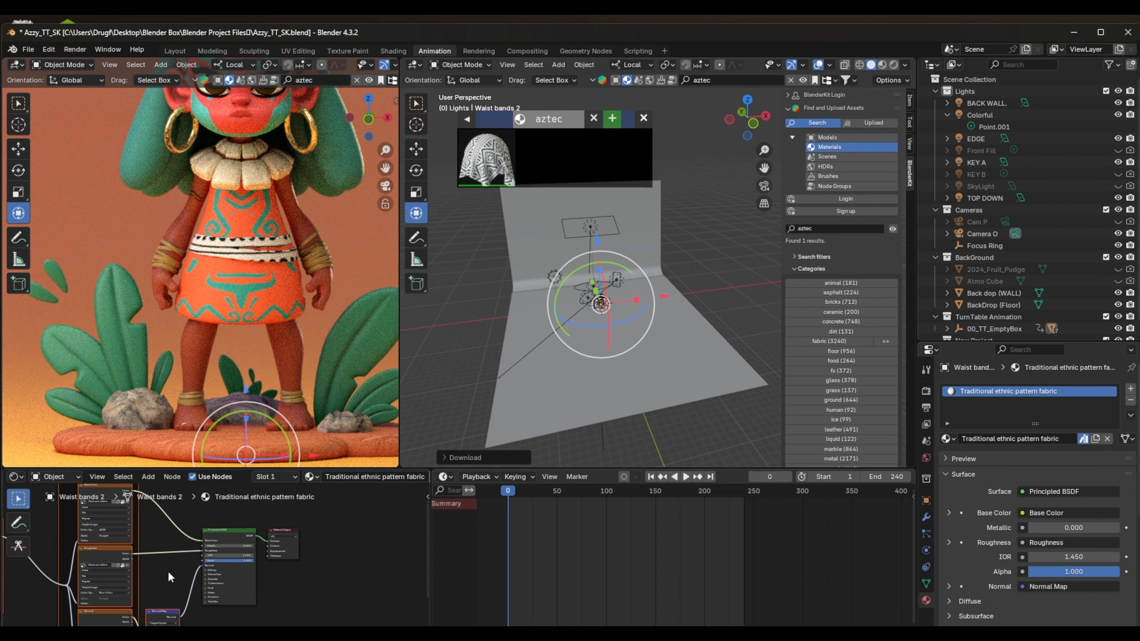
{"action": "scroll", "coordinate": [251, 547], "scroll_direction": "up", "scroll_amount": 6}
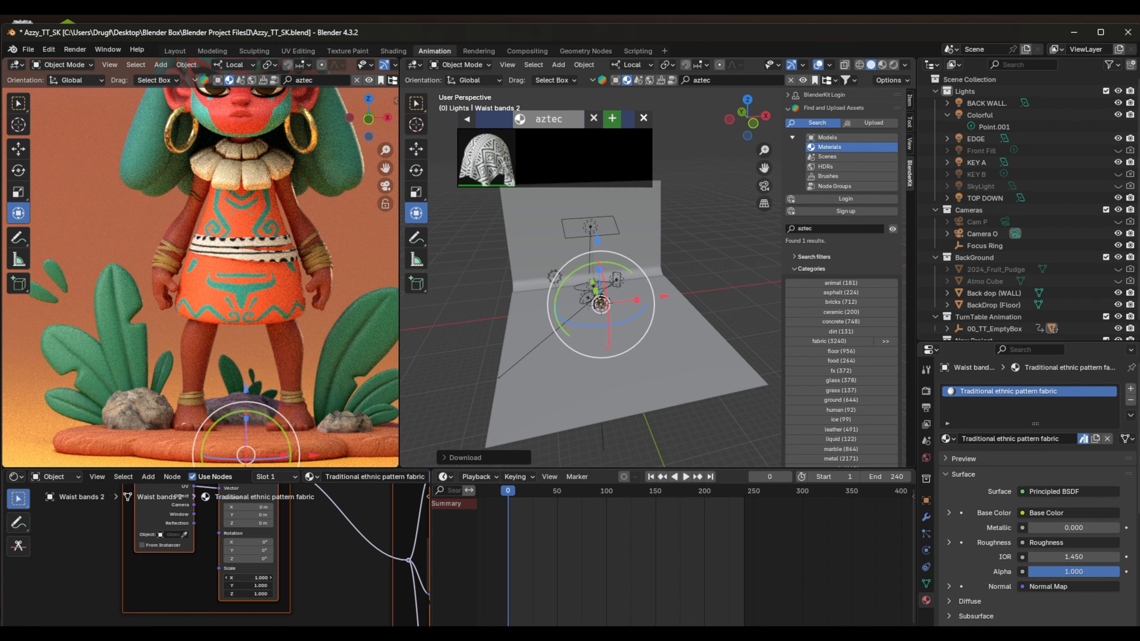
{"action": "left_click_drag", "start_coordinate": [248, 578], "coordinate": [314, 578]}
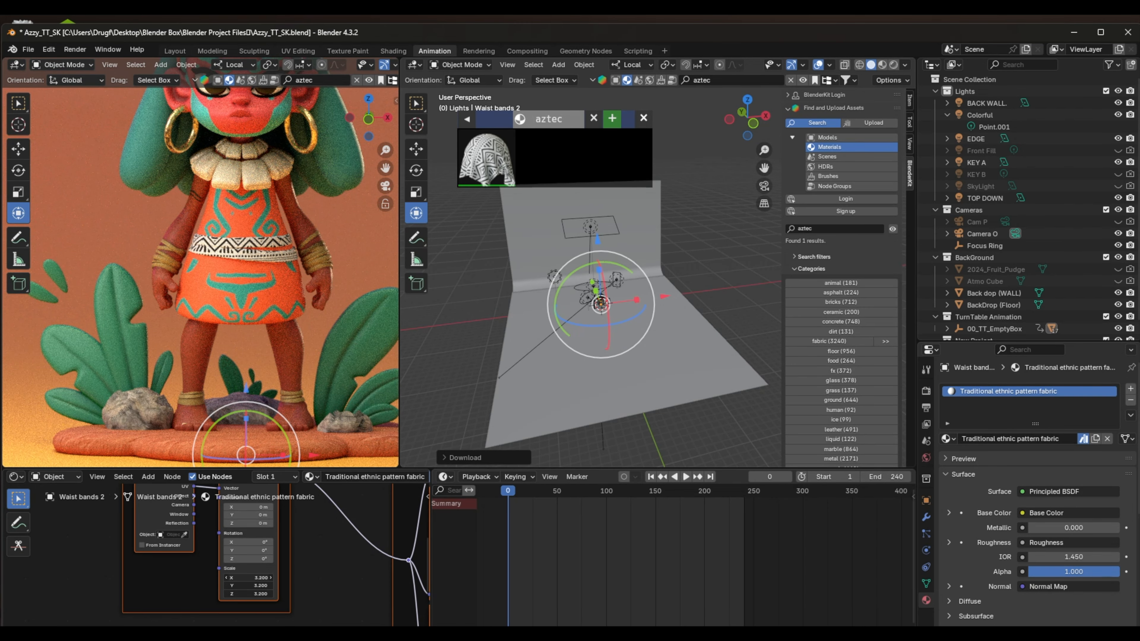
{"action": "scroll", "coordinate": [254, 362], "scroll_direction": "down", "scroll_amount": 3}
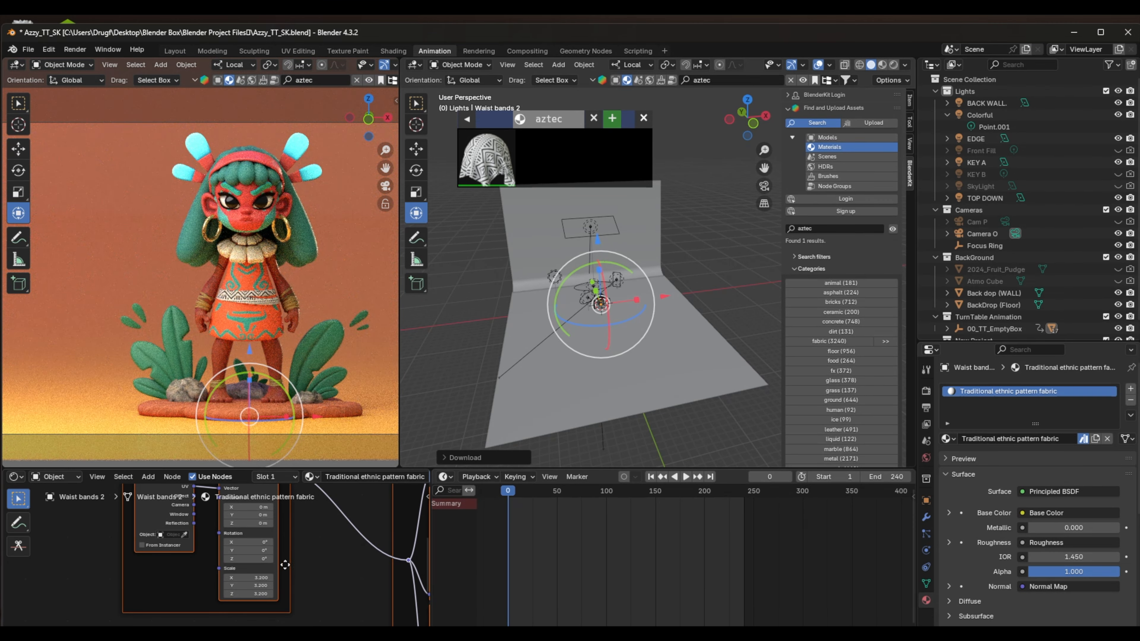
Examine the fabric material's node tree, including its base color, roughness and normal textures and their links to the Principled BSDF.
{"action": "scroll", "coordinate": [294, 563], "scroll_direction": "down", "scroll_amount": 3}
{"action": "middle_click_drag", "start_coordinate": [380, 533], "coordinate": [235, 563]}
{"action": "scroll", "coordinate": [324, 573], "scroll_direction": "down", "scroll_amount": 4}
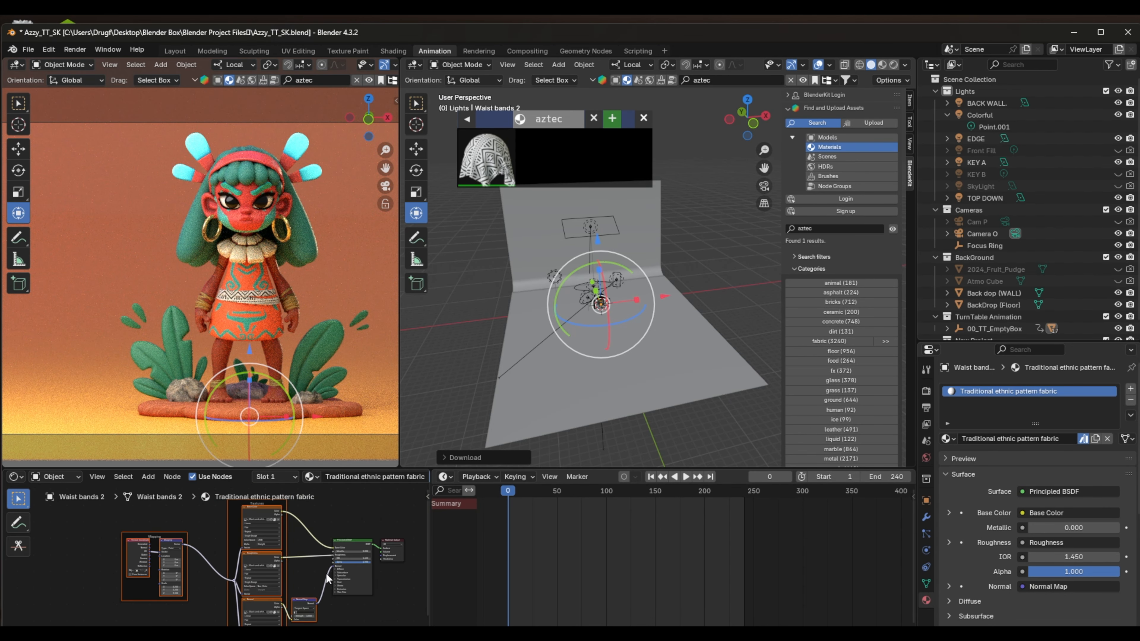
{"action": "scroll", "coordinate": [331, 577], "scroll_direction": "up", "scroll_amount": 8}
{"action": "middle_click_drag", "start_coordinate": [318, 575], "coordinate": [333, 521]}
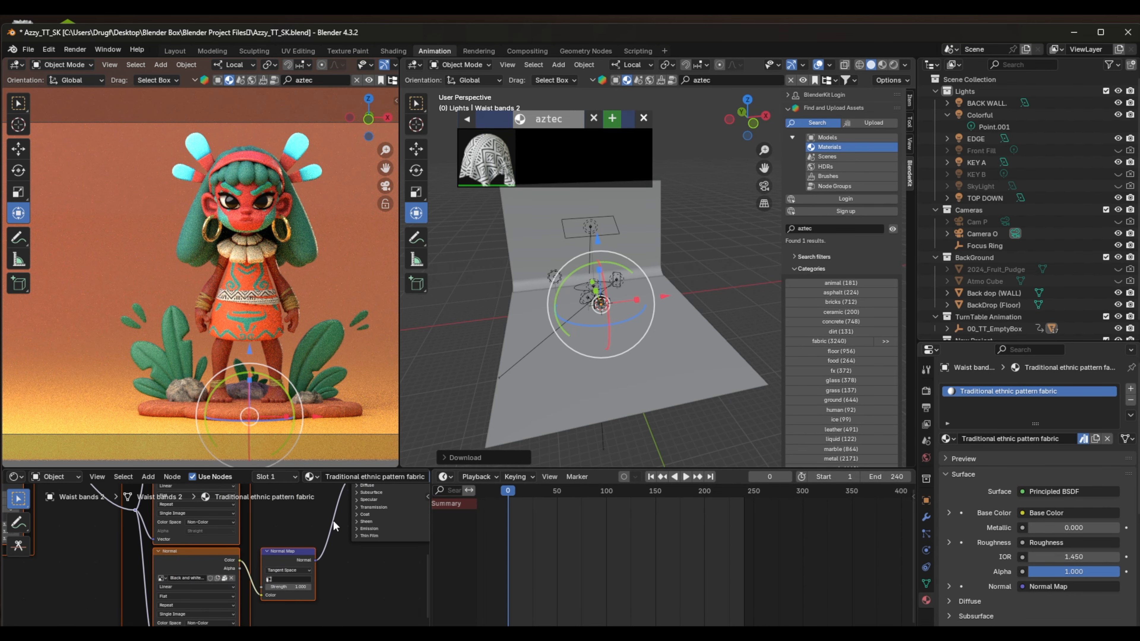
{"action": "scroll", "coordinate": [333, 522], "scroll_direction": "up", "scroll_amount": 2}
{"action": "scroll", "coordinate": [334, 526], "scroll_direction": "down", "scroll_amount": 4}
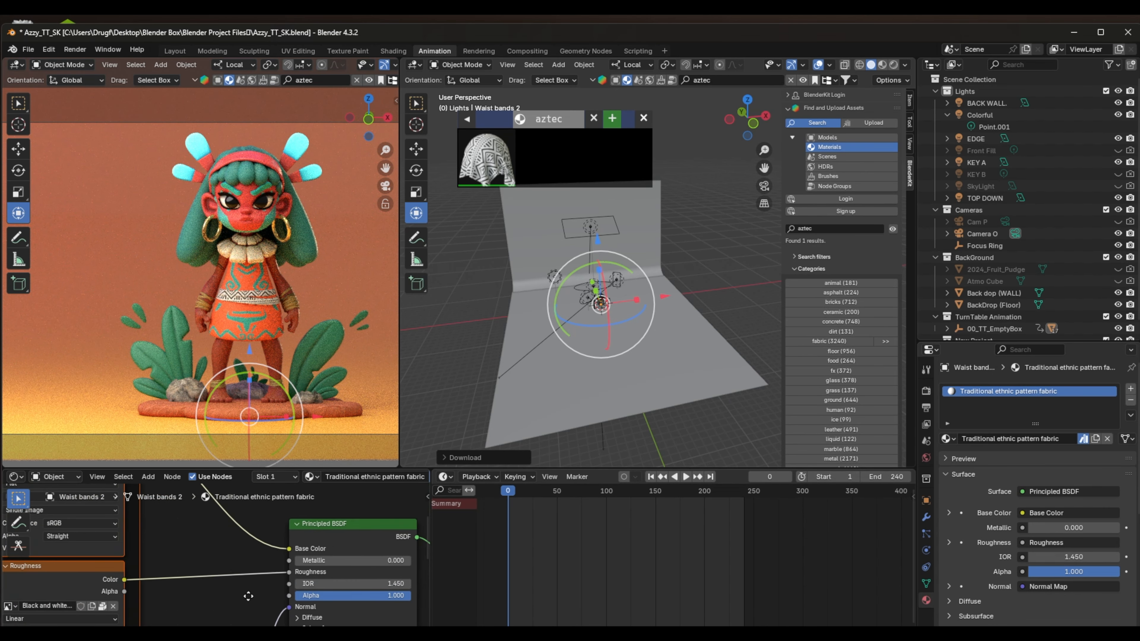
{"action": "middle_click_drag", "start_coordinate": [222, 569], "coordinate": [297, 623]}
{"action": "scroll", "coordinate": [241, 591], "scroll_direction": "up", "scroll_amount": 8}
{"action": "scroll", "coordinate": [305, 535], "scroll_direction": "down", "scroll_amount": 3}
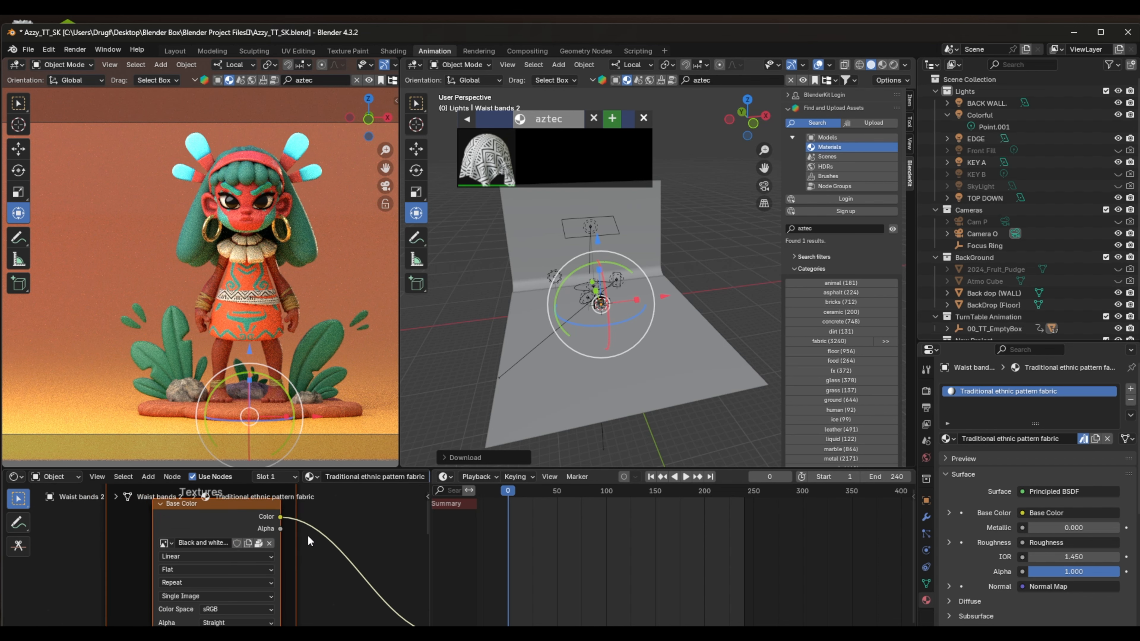
{"action": "scroll", "coordinate": [305, 535], "scroll_direction": "down", "scroll_amount": 2}
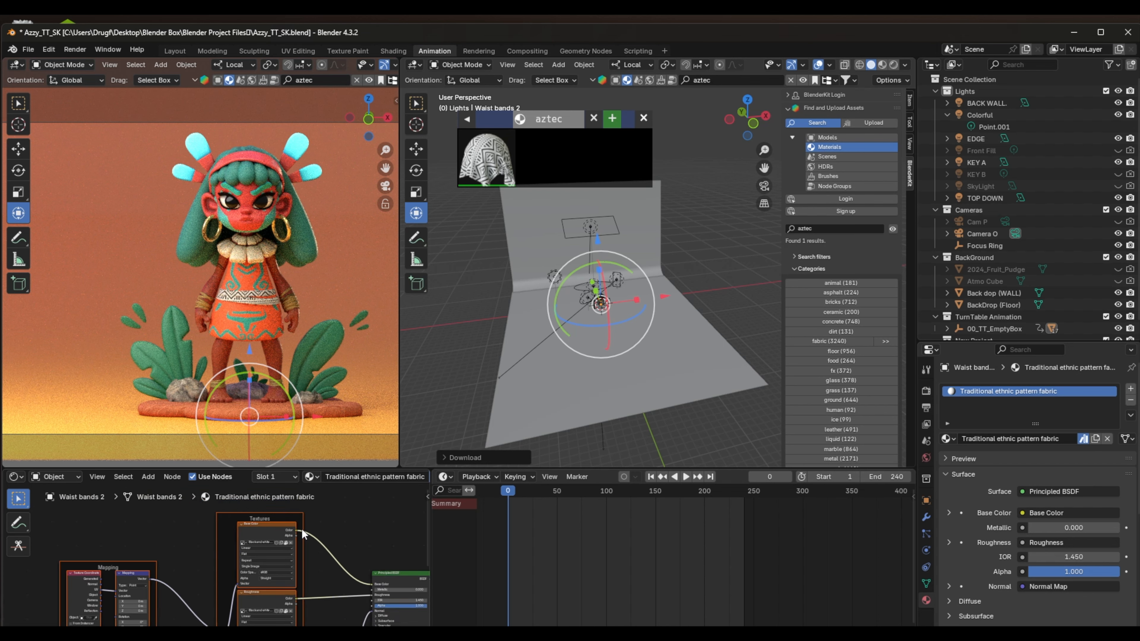
Try unlinking the Base Color texture from the fabric's Principled BSDF, and undo the disconnection.
{"action": "left_click_drag", "start_coordinate": [296, 531], "coordinate": [313, 530]}
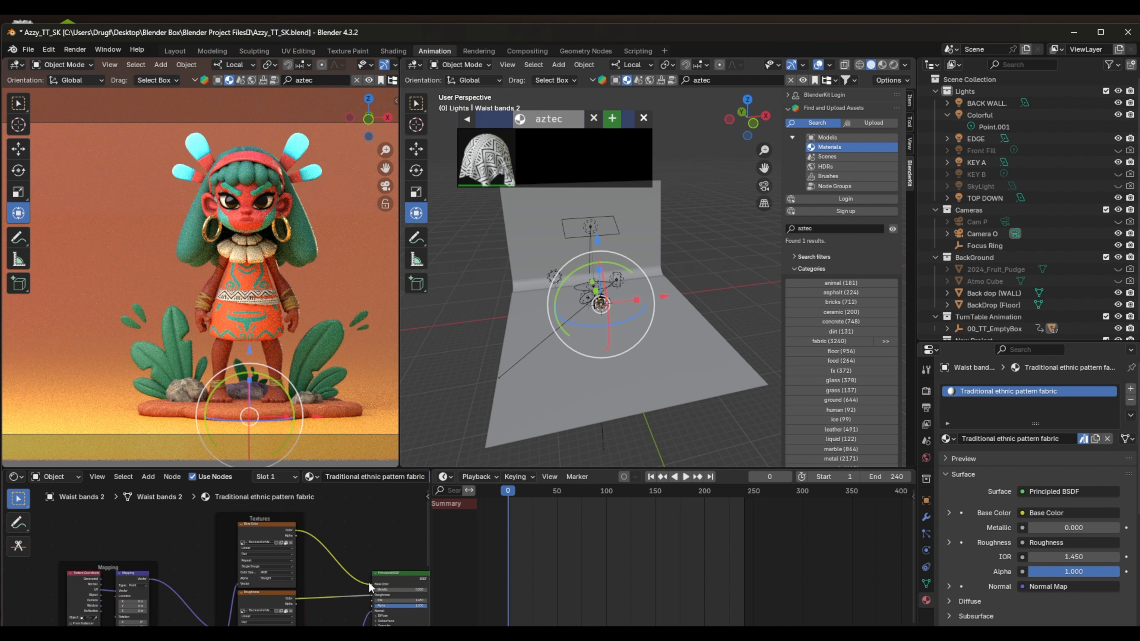
{"action": "left_click_drag", "start_coordinate": [369, 582], "coordinate": [355, 571]}
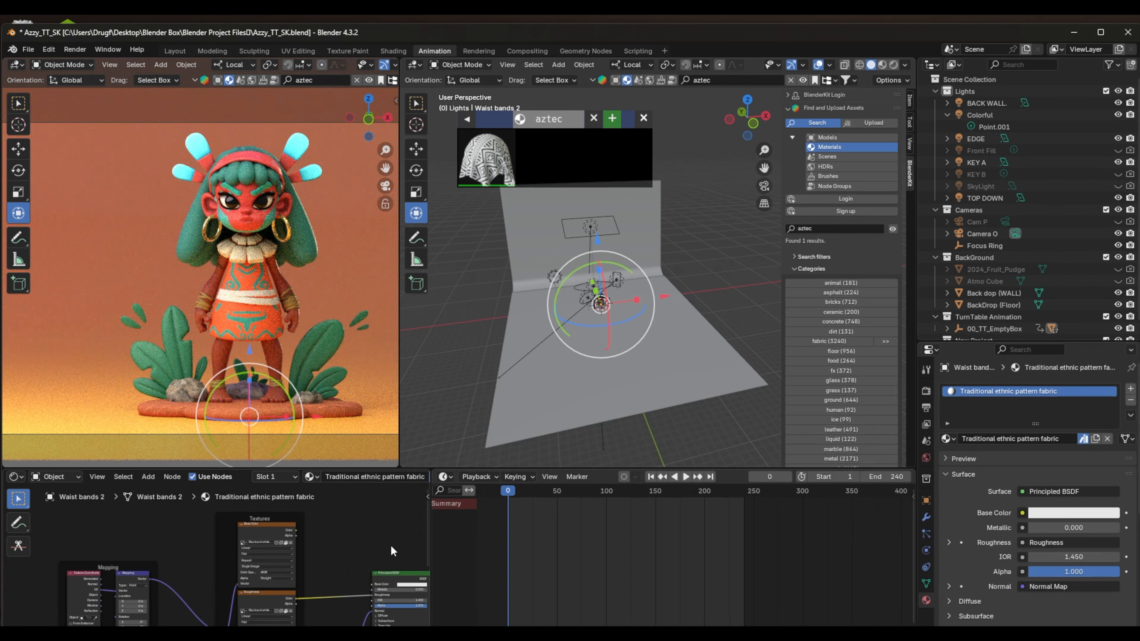
{"action": "key", "text": "ctrl+z"}
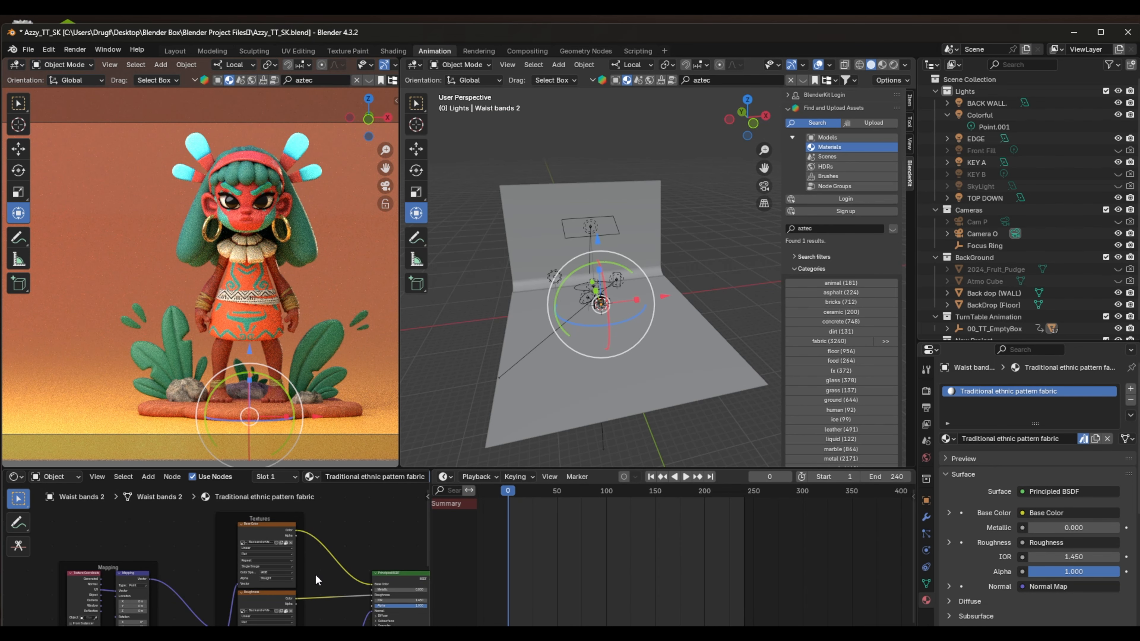
Inspect the patterned waist band in the rendered view, both up close and with the whole character.
{"action": "left_click", "coordinate": [252, 328]}
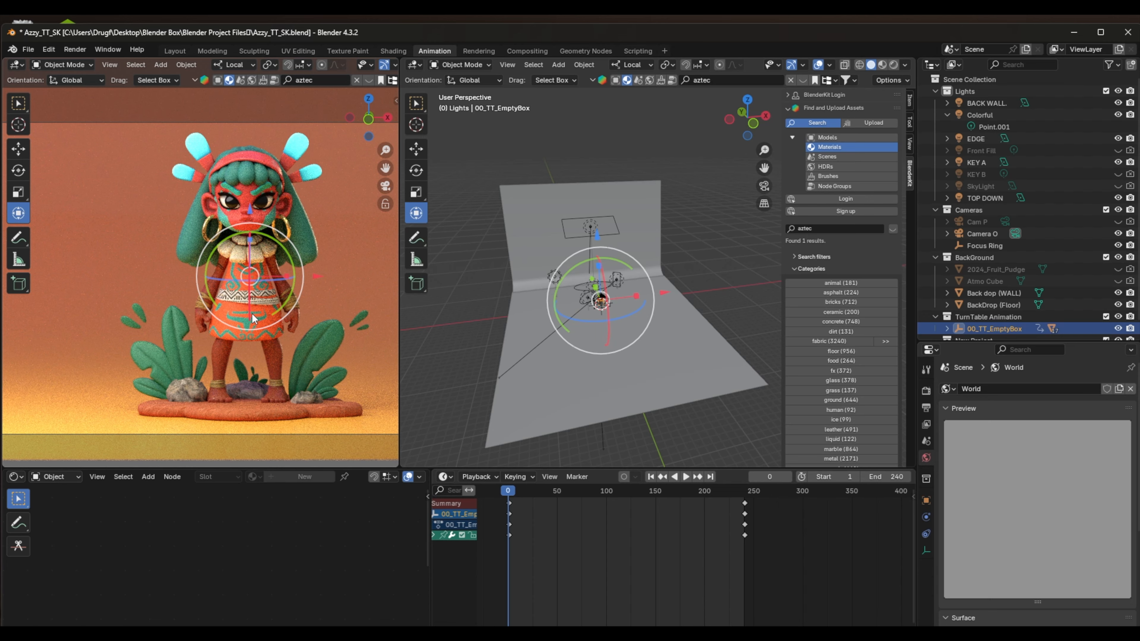
{"action": "scroll", "coordinate": [258, 321], "scroll_direction": "up", "scroll_amount": 5}
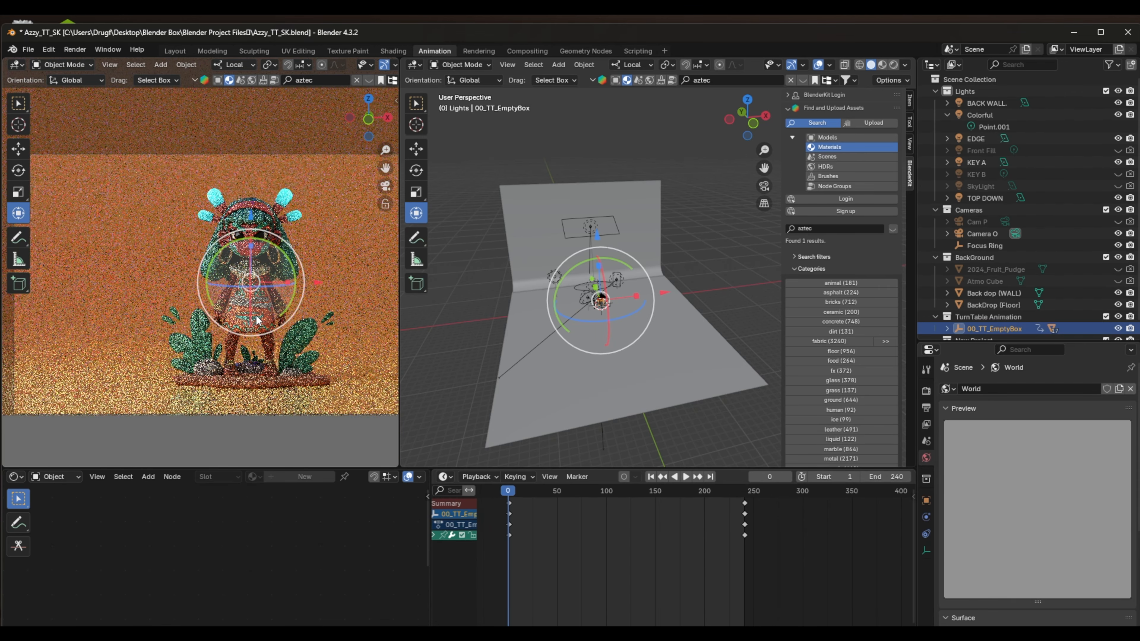
{"action": "scroll", "coordinate": [257, 321], "scroll_direction": "up", "scroll_amount": 2}
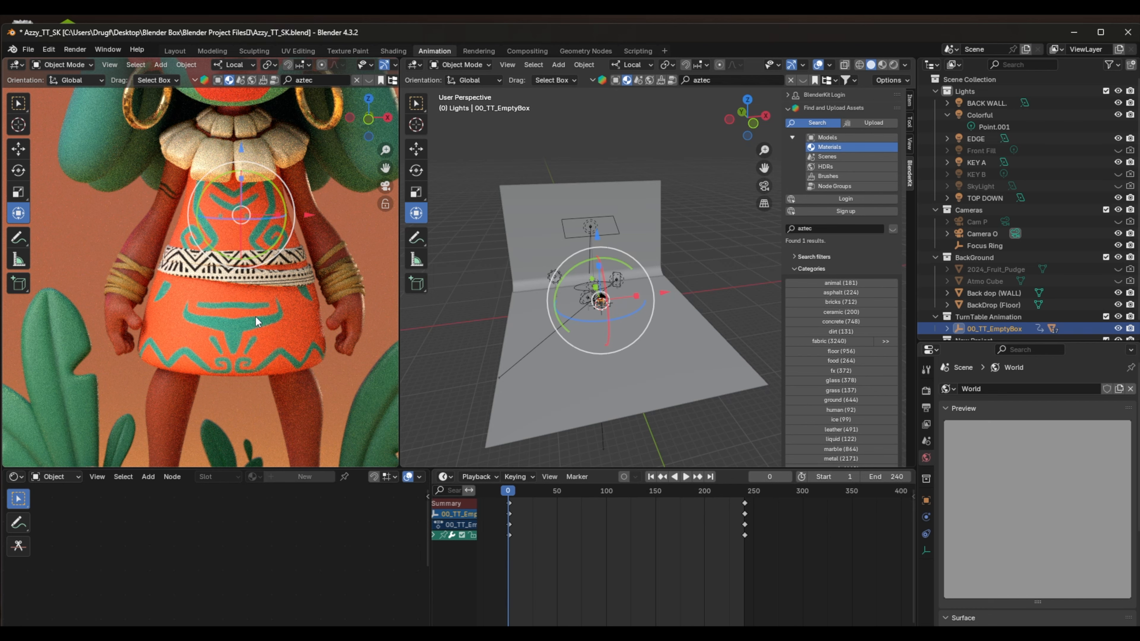
{"action": "scroll", "coordinate": [258, 321], "scroll_direction": "down", "scroll_amount": 7}
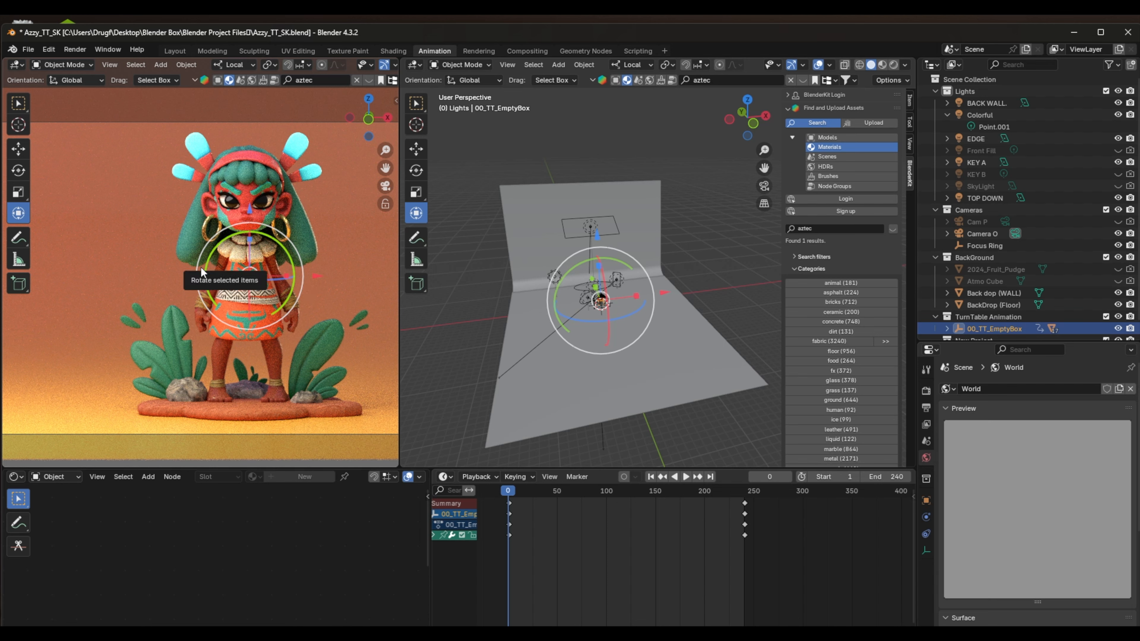
{"action": "scroll", "coordinate": [218, 266], "scroll_direction": "up", "scroll_amount": 8}
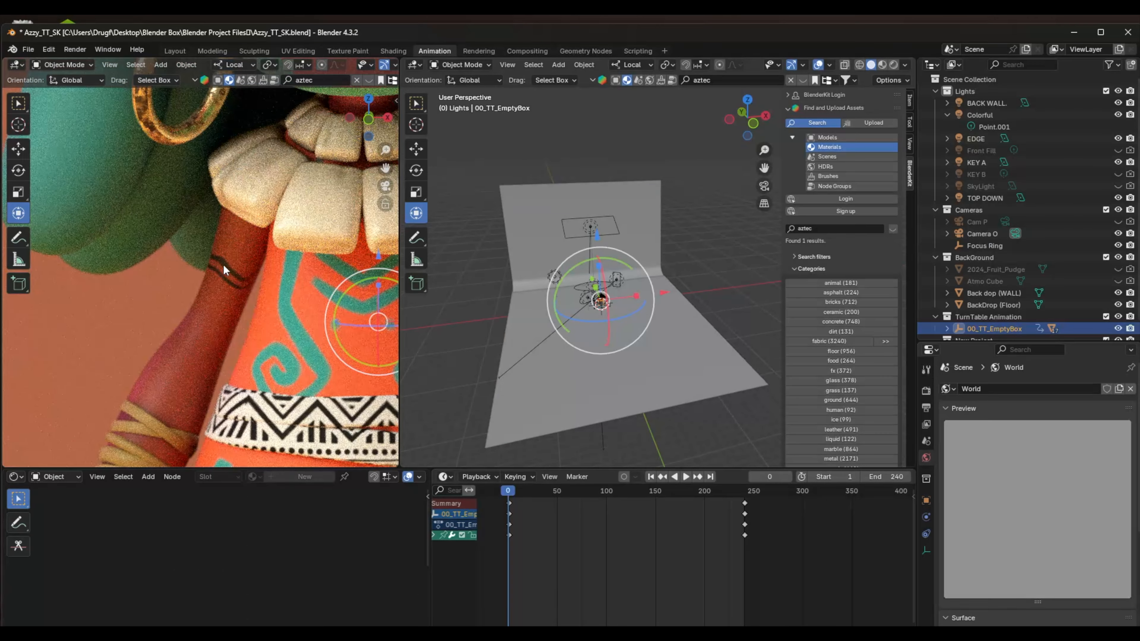
{"action": "scroll", "coordinate": [223, 264], "scroll_direction": "down", "scroll_amount": 3}
{"action": "scroll", "coordinate": [198, 230], "scroll_direction": "up", "scroll_amount": 6}
Select the upper necklace piece and locate its material's Diffuse BSDF, Ambient Occlusion and Color Ramp nodes.
{"action": "left_click", "coordinate": [212, 157]}
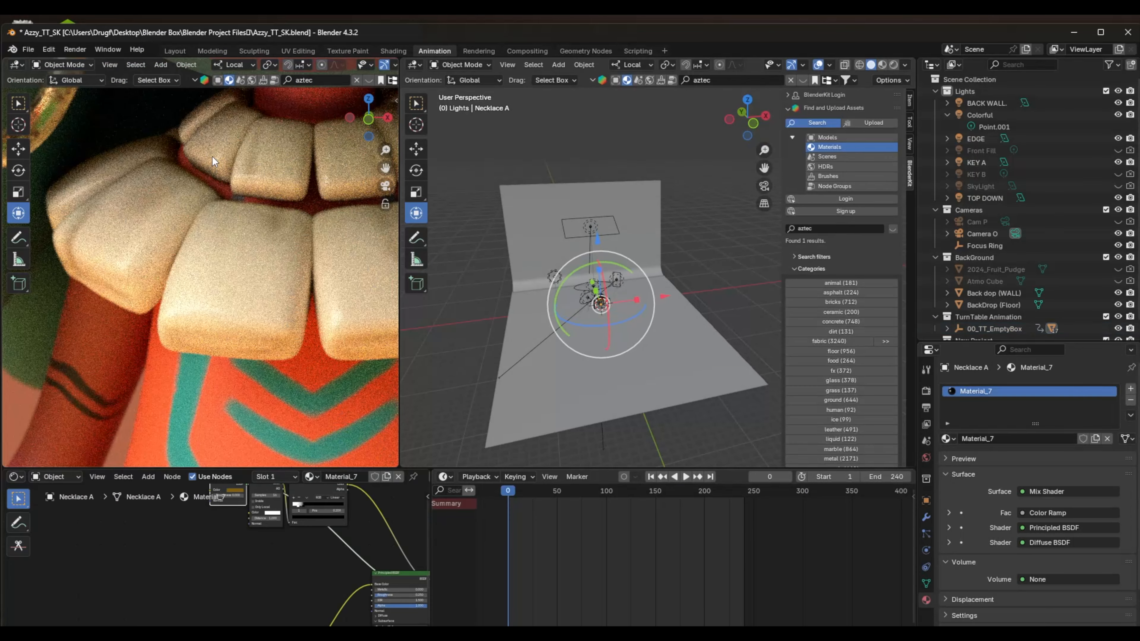
{"action": "middle_click_drag", "start_coordinate": [302, 498], "coordinate": [214, 557]}
{"action": "scroll", "coordinate": [256, 552], "scroll_direction": "down", "scroll_amount": 3}
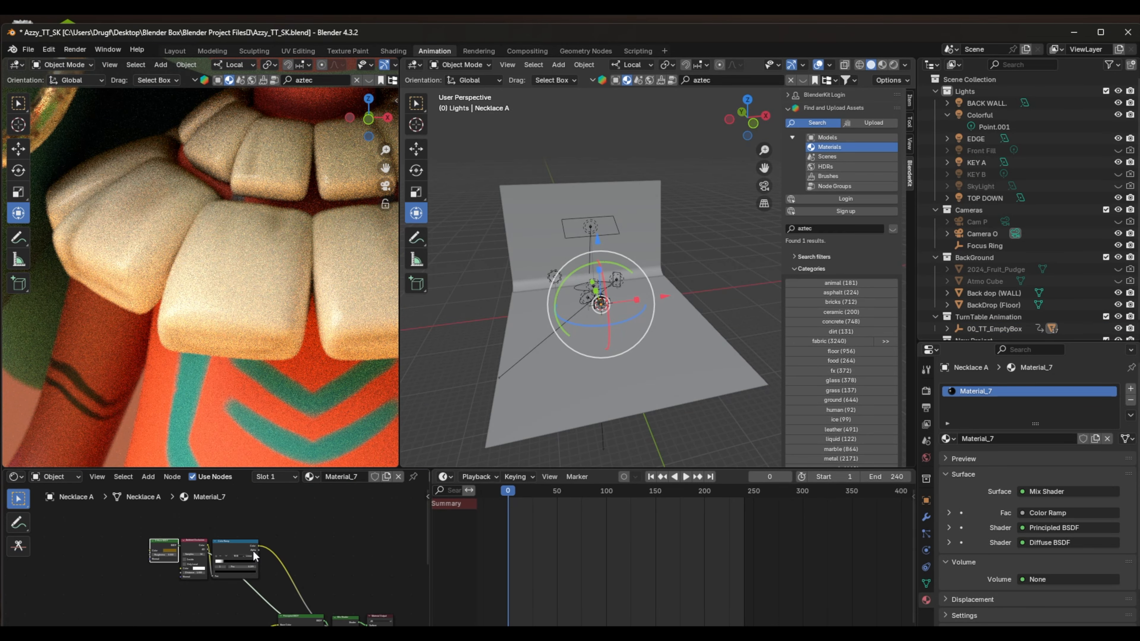
{"action": "scroll", "coordinate": [273, 574], "scroll_direction": "up", "scroll_amount": 3}
{"action": "scroll", "coordinate": [273, 575], "scroll_direction": "up", "scroll_amount": 1}
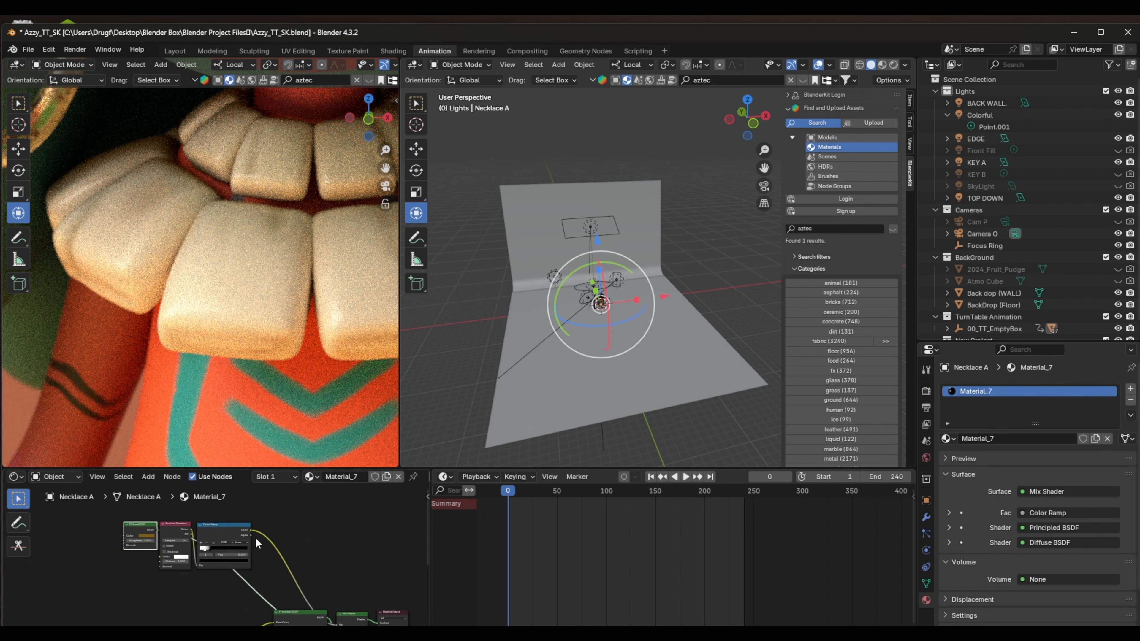
{"action": "middle_click_drag", "start_coordinate": [235, 583], "coordinate": [197, 583]}
Try a saturated red-orange color on the necklace's Diffuse BSDF node, and undo the color change.
{"action": "left_click", "coordinate": [188, 558]}
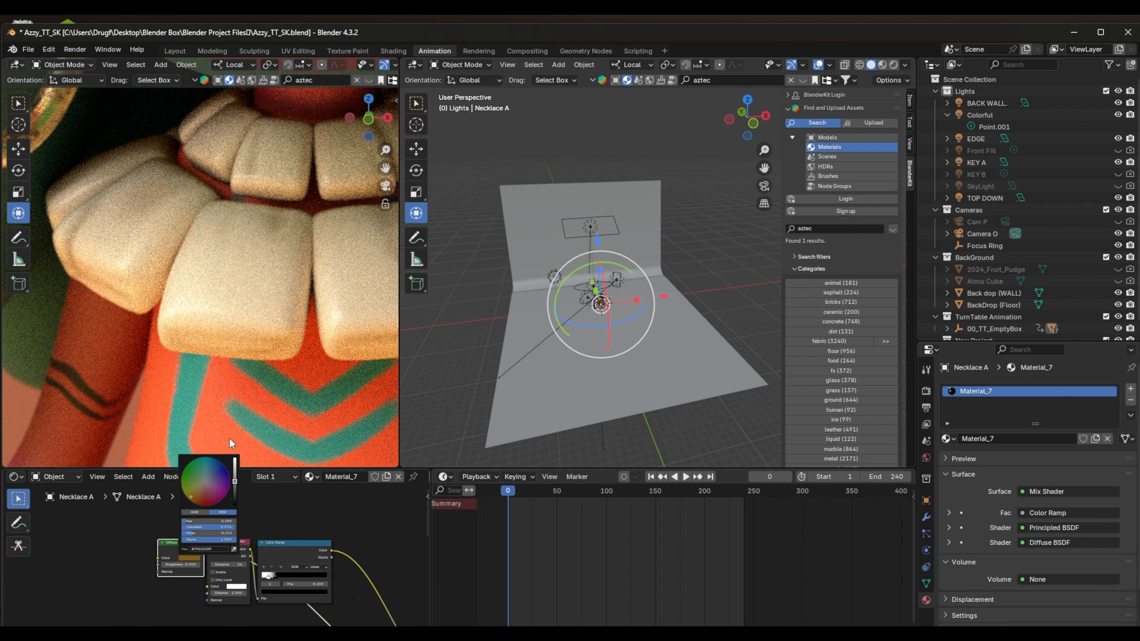
{"action": "left_click_drag", "start_coordinate": [235, 489], "coordinate": [197, 510]}
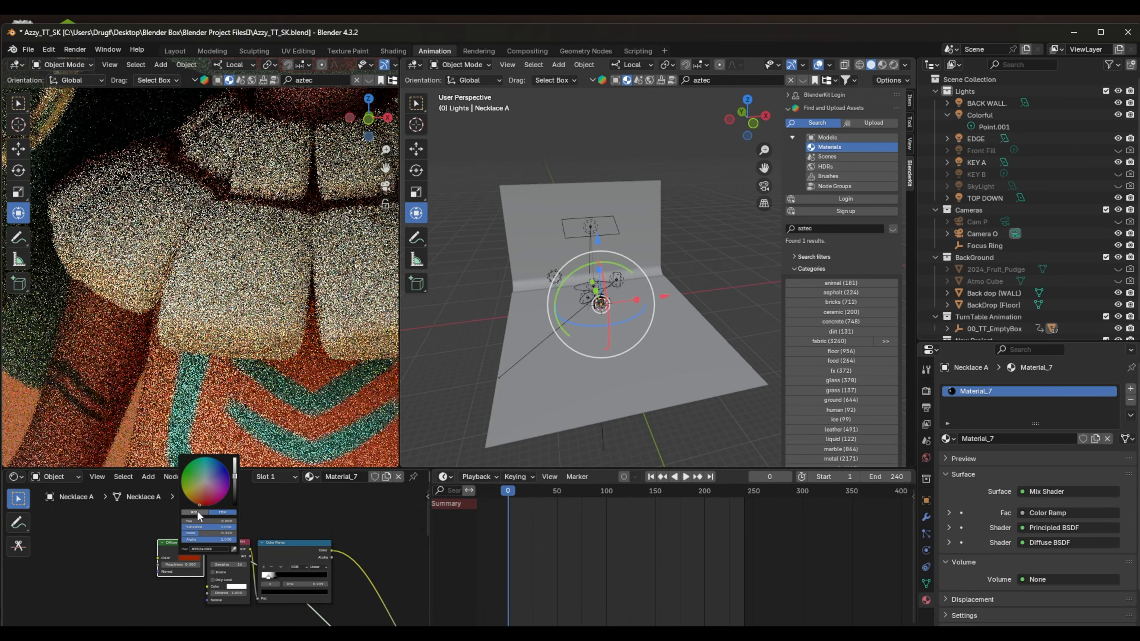
{"action": "key", "text": "ctrl+z"}
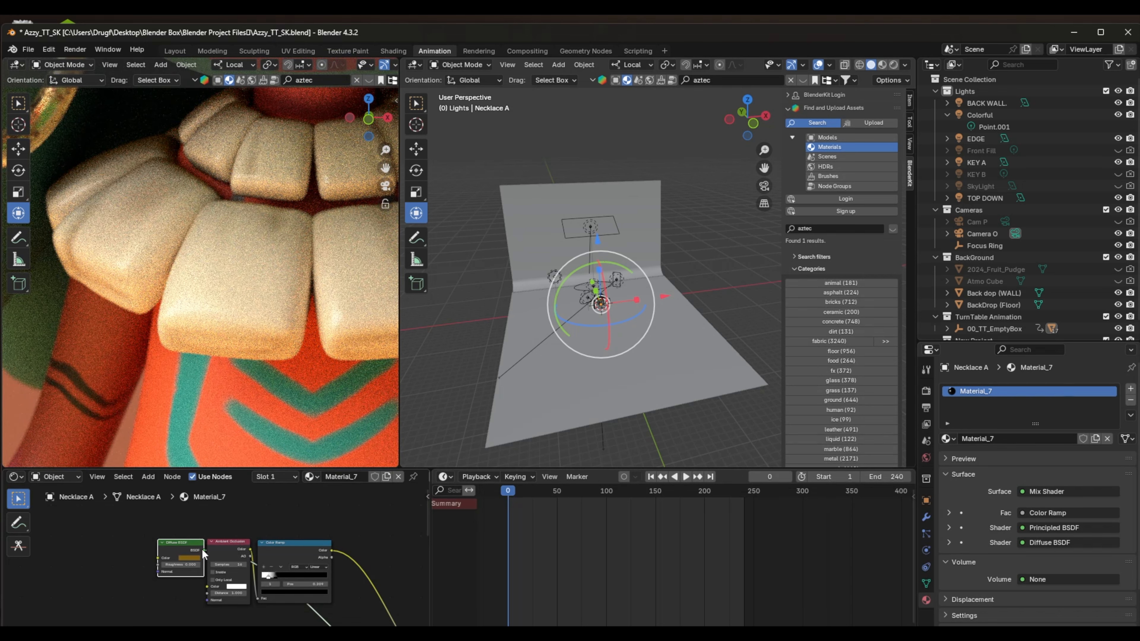
Brighten the brown Diffuse BSDF color of the necklace material and spread its Color Ramp stops for a wider gradient.
{"action": "left_click", "coordinate": [190, 556]}
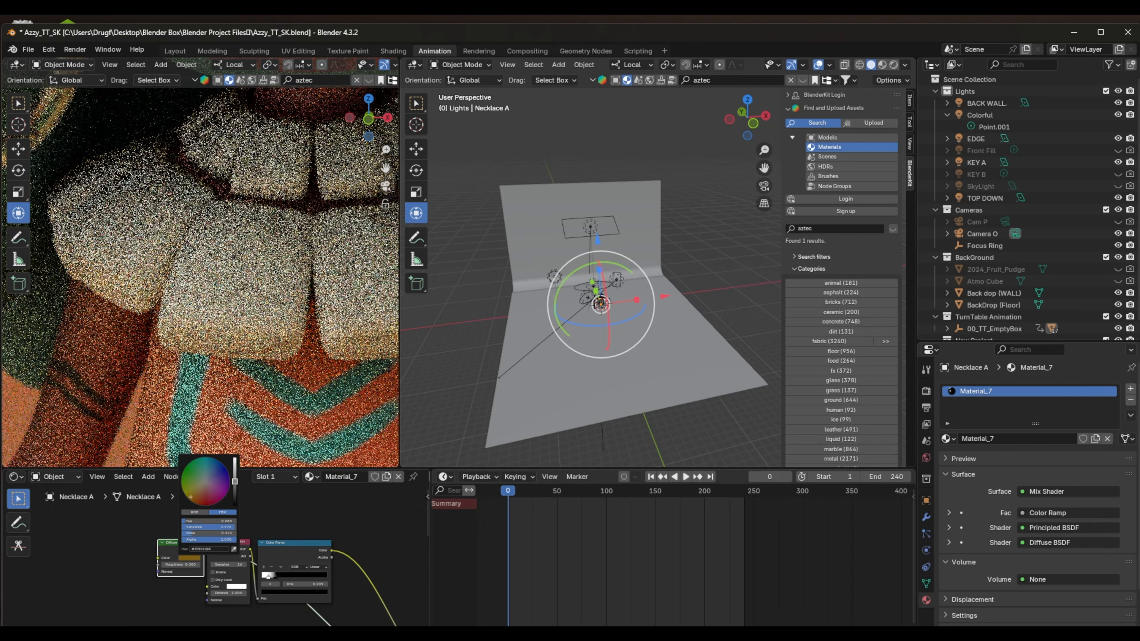
{"action": "left_click_drag", "start_coordinate": [234, 475], "coordinate": [235, 474]}
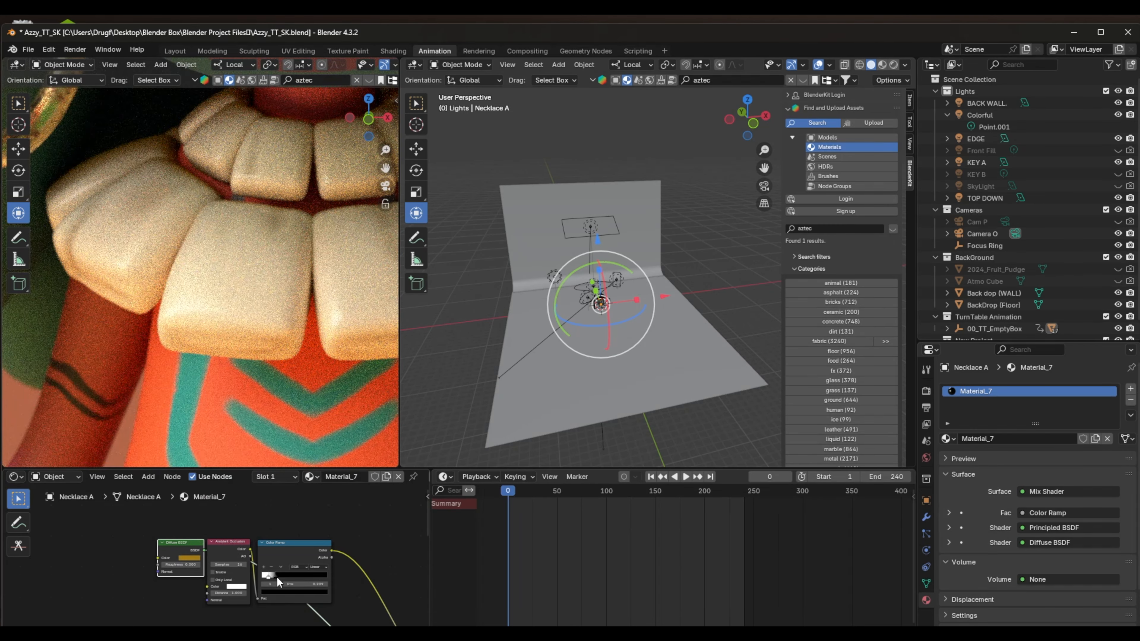
{"action": "left_click_drag", "start_coordinate": [276, 576], "coordinate": [290, 576]}
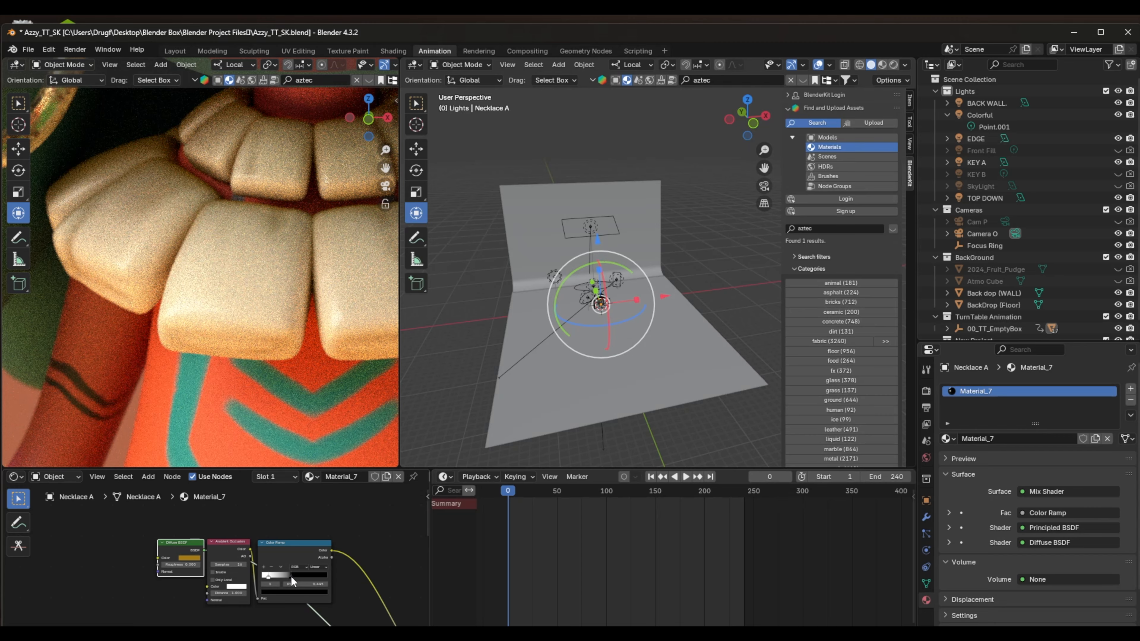
{"action": "left_click_drag", "start_coordinate": [291, 576], "coordinate": [270, 576]}
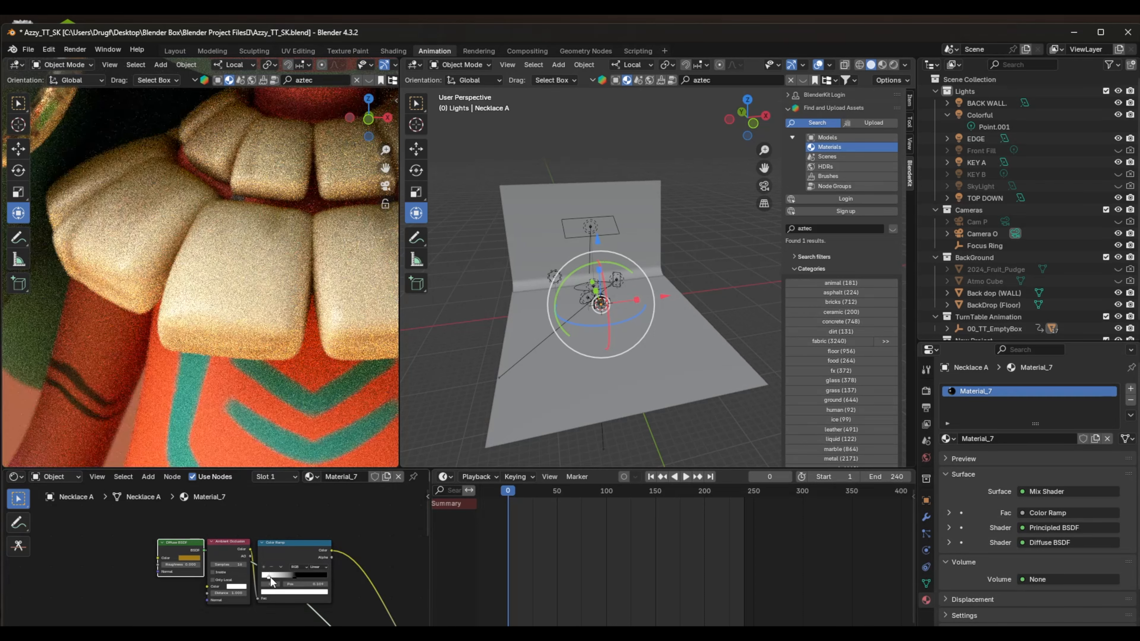
Compare the necklace's shading with the face and dress from farther away and up close.
{"action": "scroll", "coordinate": [303, 350], "scroll_direction": "down", "scroll_amount": 5}
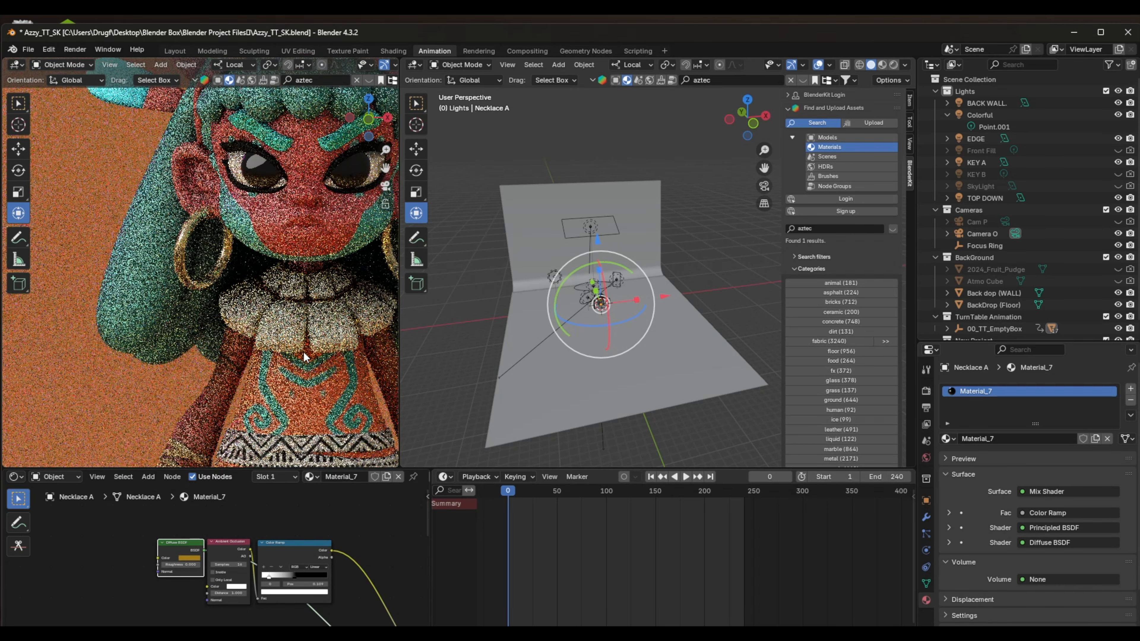
{"action": "scroll", "coordinate": [304, 355], "scroll_direction": "down", "scroll_amount": 3}
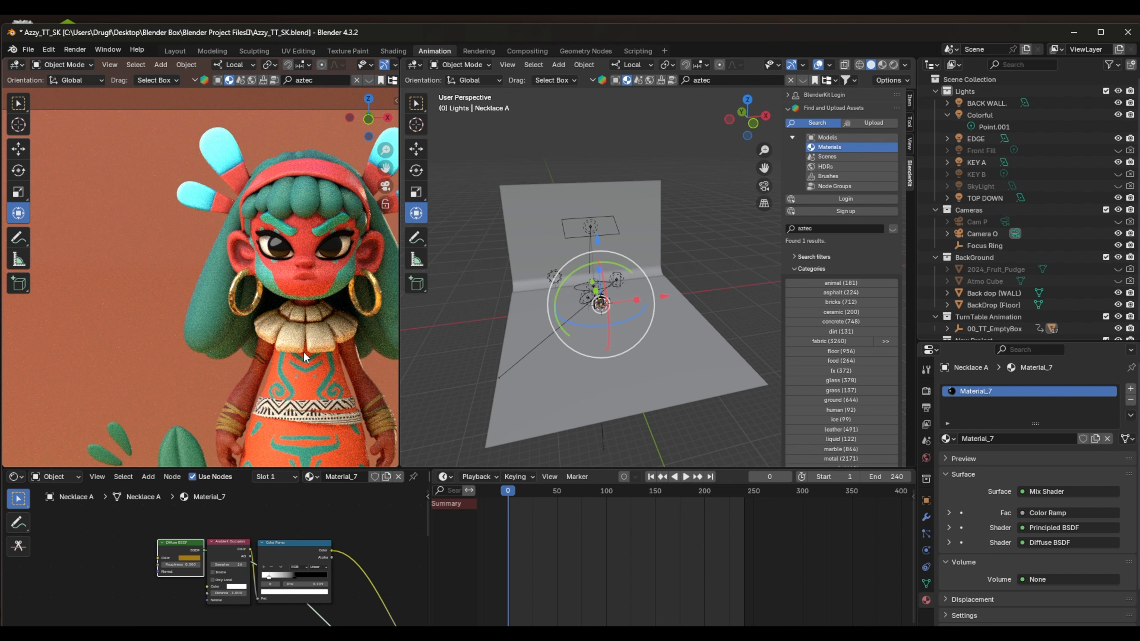
{"action": "scroll", "coordinate": [281, 292], "scroll_direction": "up", "scroll_amount": 2}
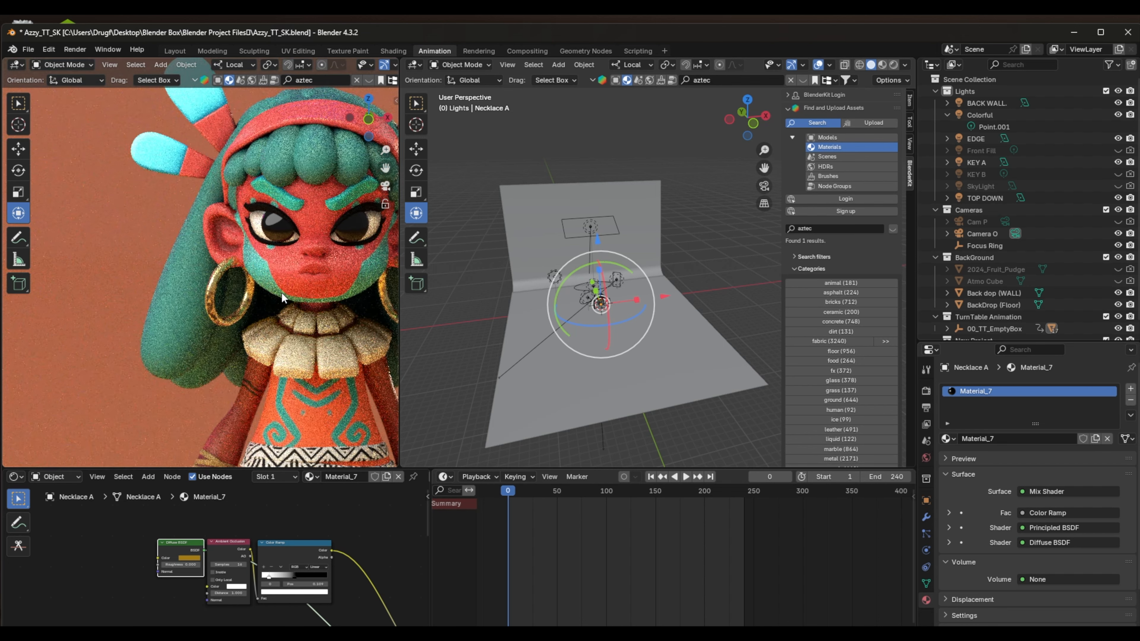
{"action": "scroll", "coordinate": [282, 293], "scroll_direction": "up", "scroll_amount": 2}
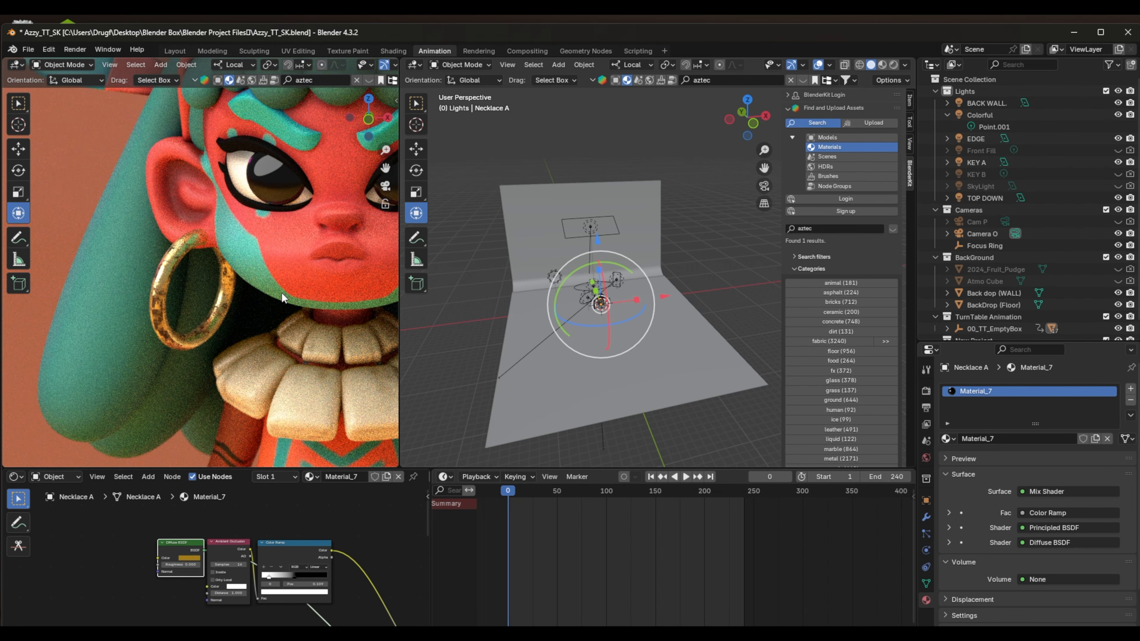
{"action": "scroll", "coordinate": [281, 292], "scroll_direction": "down", "scroll_amount": 2}
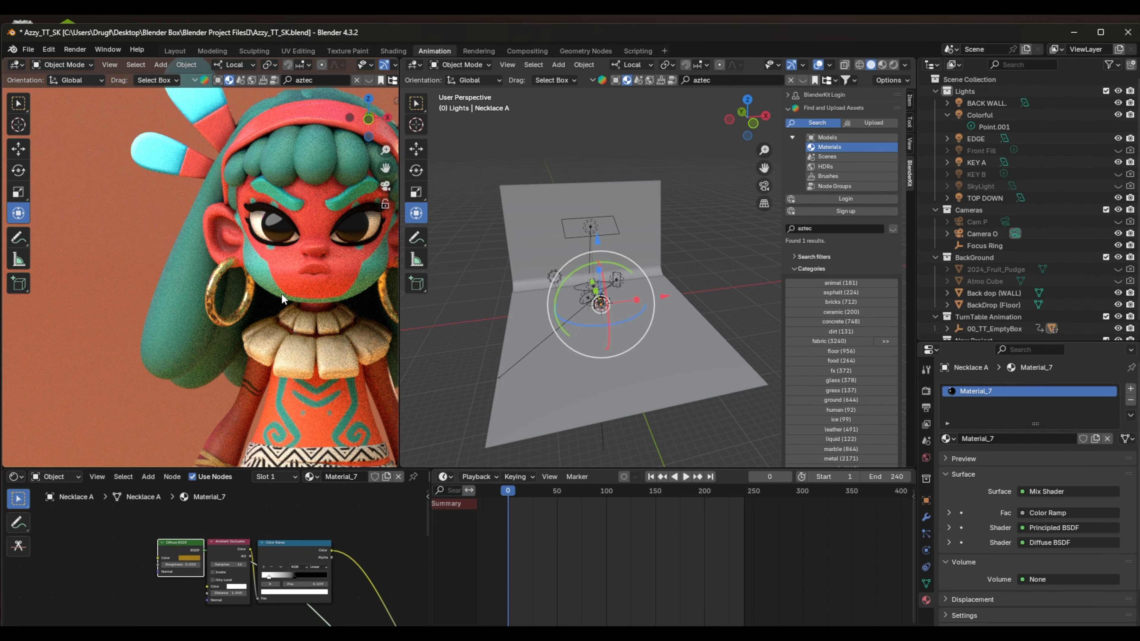
Examine the necklace, face, dress and full character in the rendered view, both up close and from farther away.
{"action": "scroll", "coordinate": [282, 293], "scroll_direction": "down", "scroll_amount": 1}
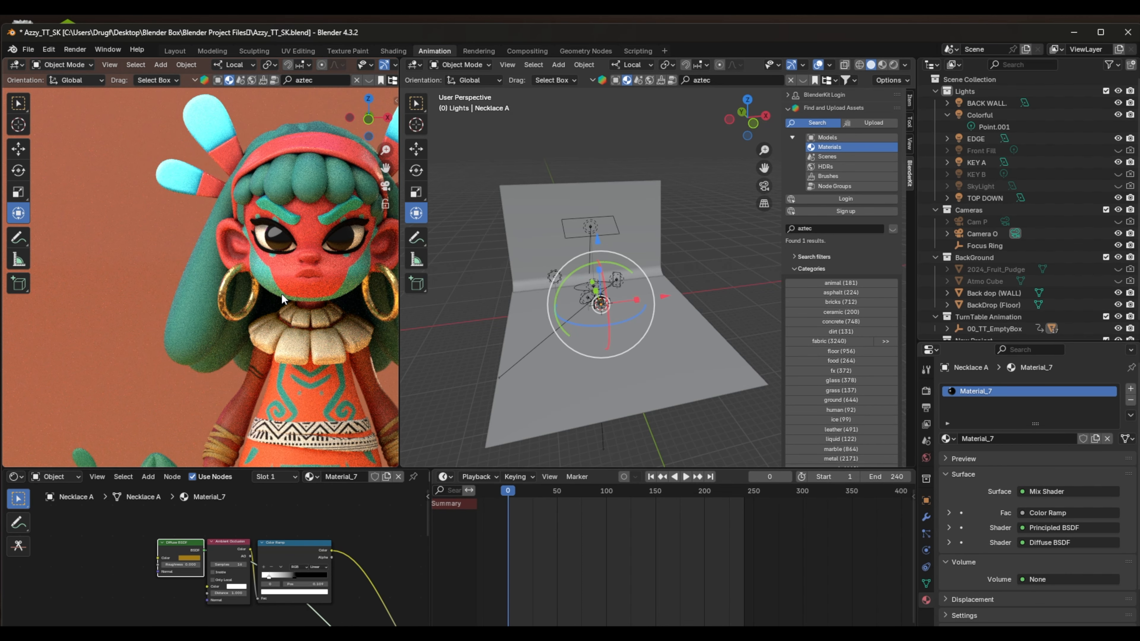
{"action": "middle_click_drag", "start_coordinate": [281, 293], "coordinate": [226, 317], "text": "shift"}
{"action": "scroll", "coordinate": [159, 245], "scroll_direction": "up", "scroll_amount": 2}
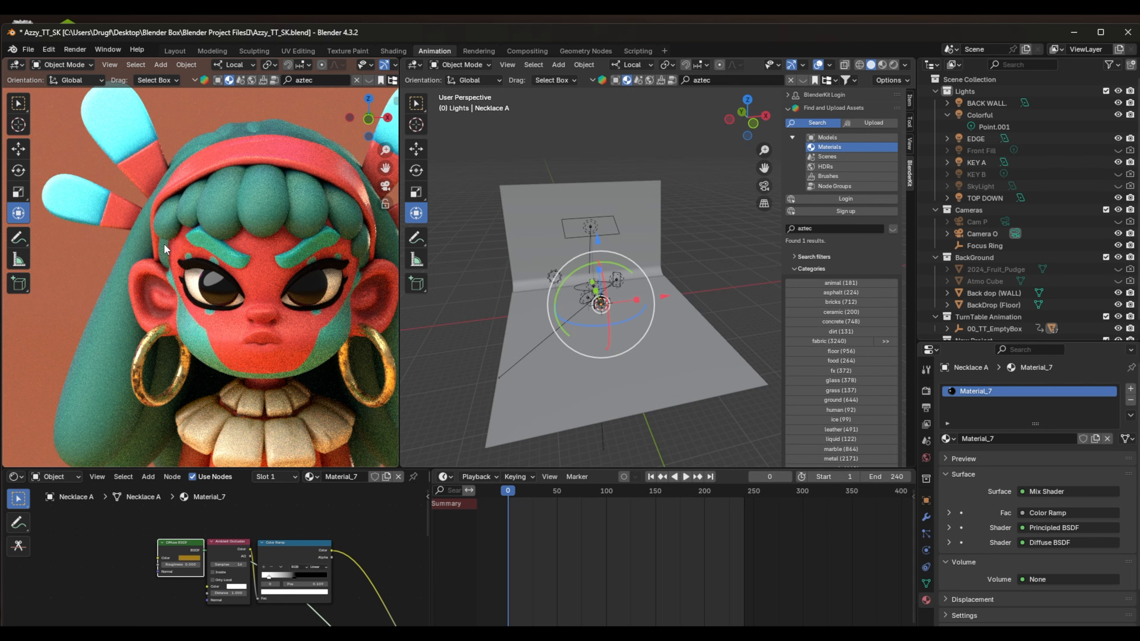
{"action": "scroll", "coordinate": [258, 251], "scroll_direction": "down", "scroll_amount": 4}
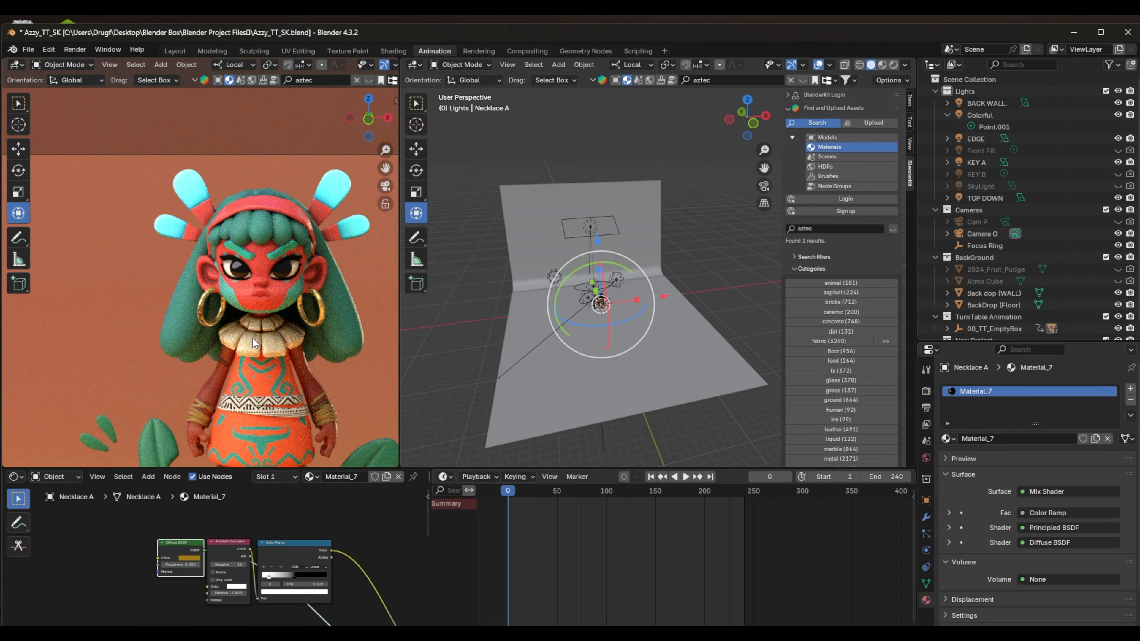
{"action": "scroll", "coordinate": [254, 352], "scroll_direction": "up", "scroll_amount": 4}
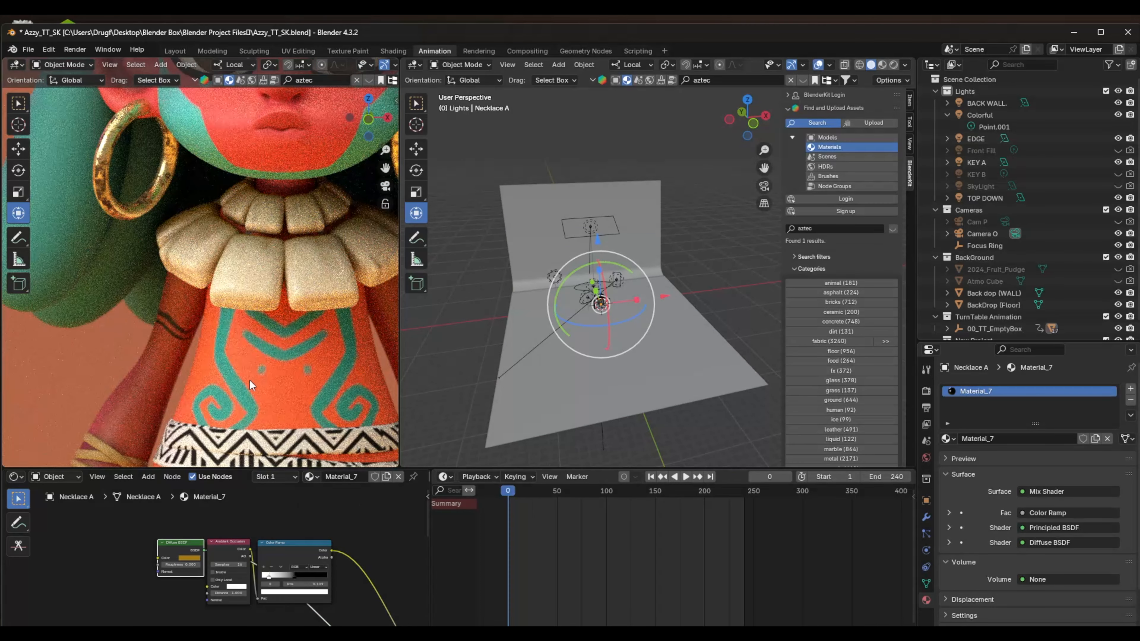
{"action": "scroll", "coordinate": [249, 380], "scroll_direction": "down", "scroll_amount": 4}
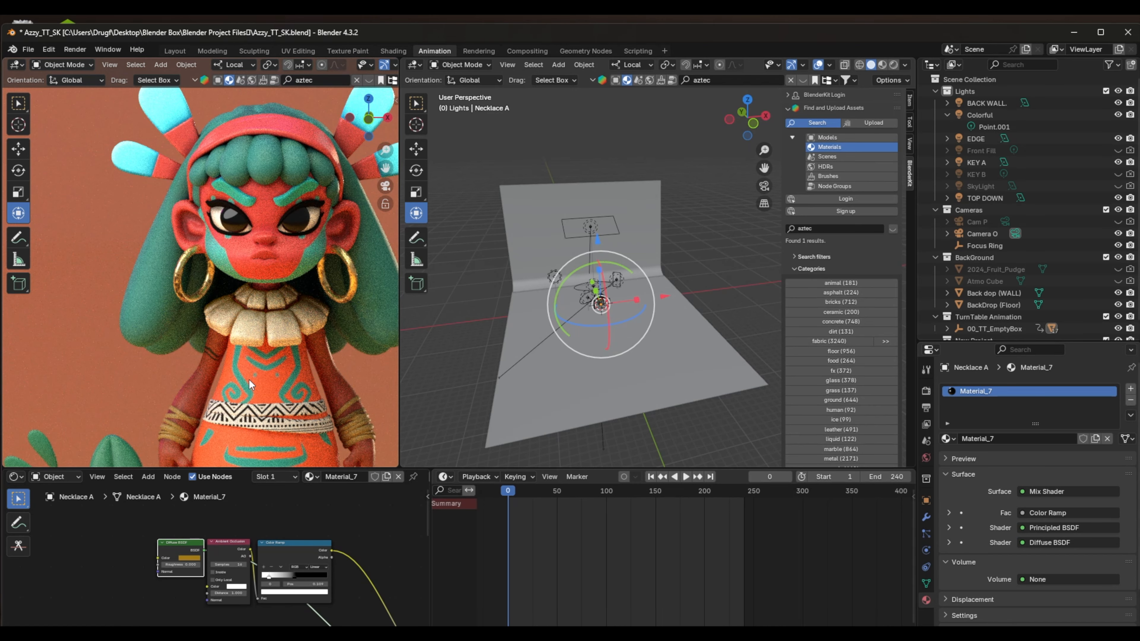
{"action": "scroll", "coordinate": [249, 378], "scroll_direction": "down", "scroll_amount": 4}
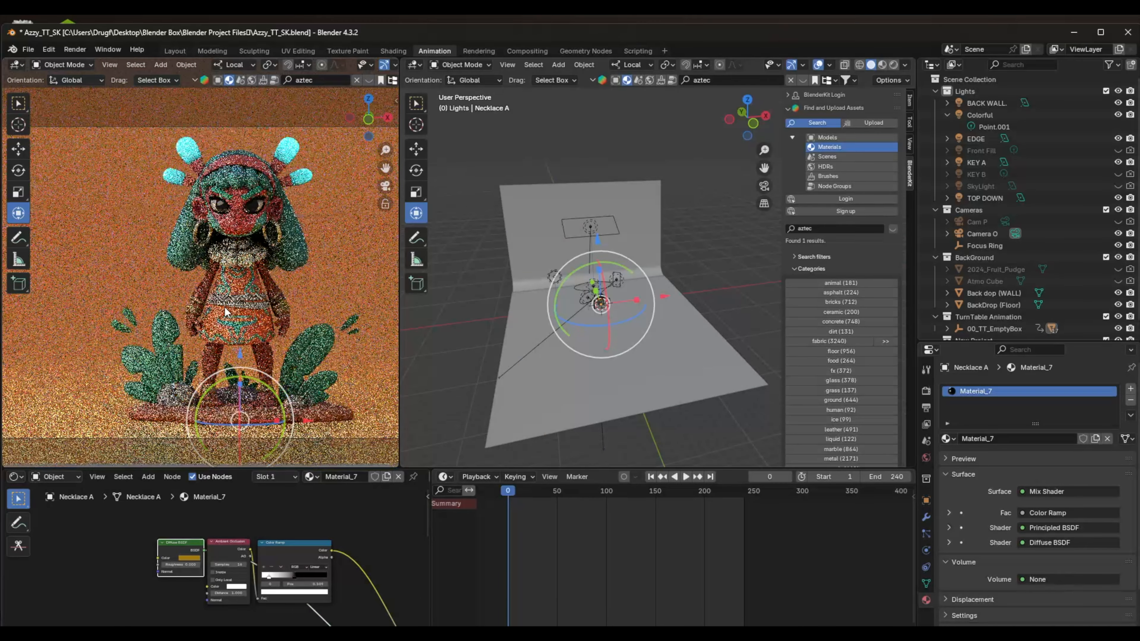
{"action": "scroll", "coordinate": [237, 284], "scroll_direction": "down", "scroll_amount": 4}
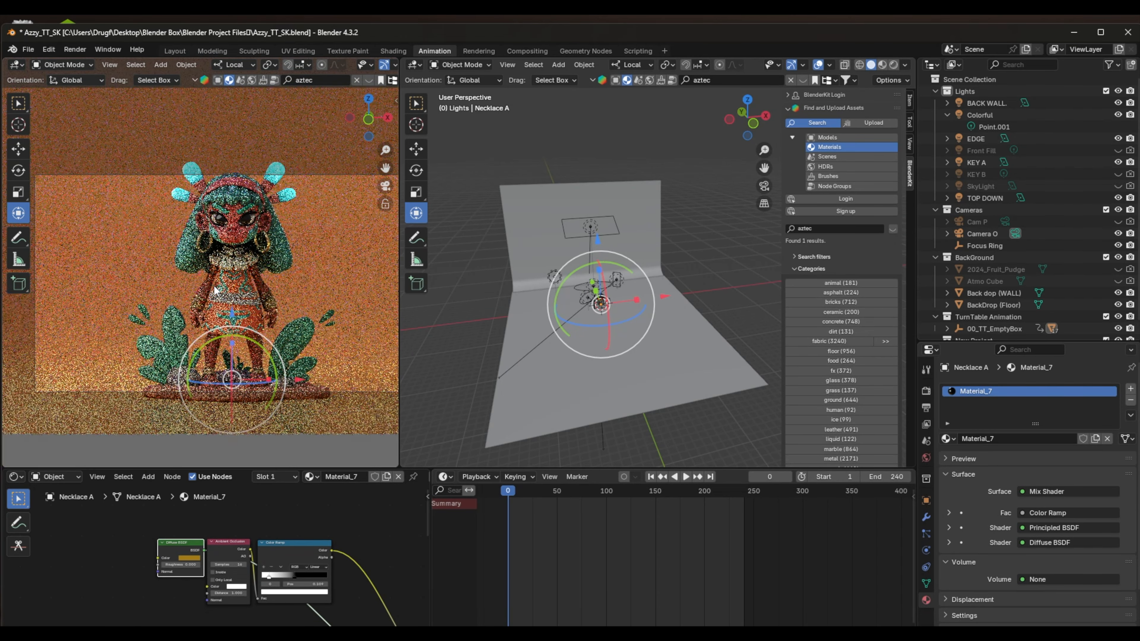
{"action": "scroll", "coordinate": [597, 356], "scroll_direction": "up", "scroll_amount": 5}
{"action": "middle_click_drag", "start_coordinate": [593, 341], "coordinate": [578, 325]}
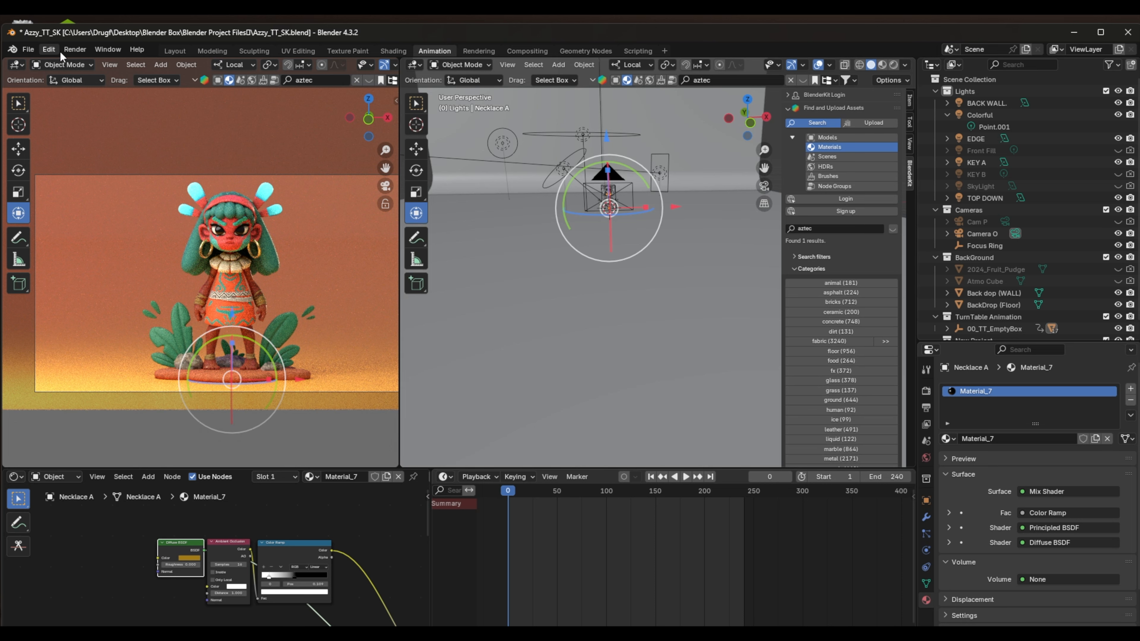
{"action": "scroll", "coordinate": [577, 305], "scroll_direction": "down", "scroll_amount": 5}
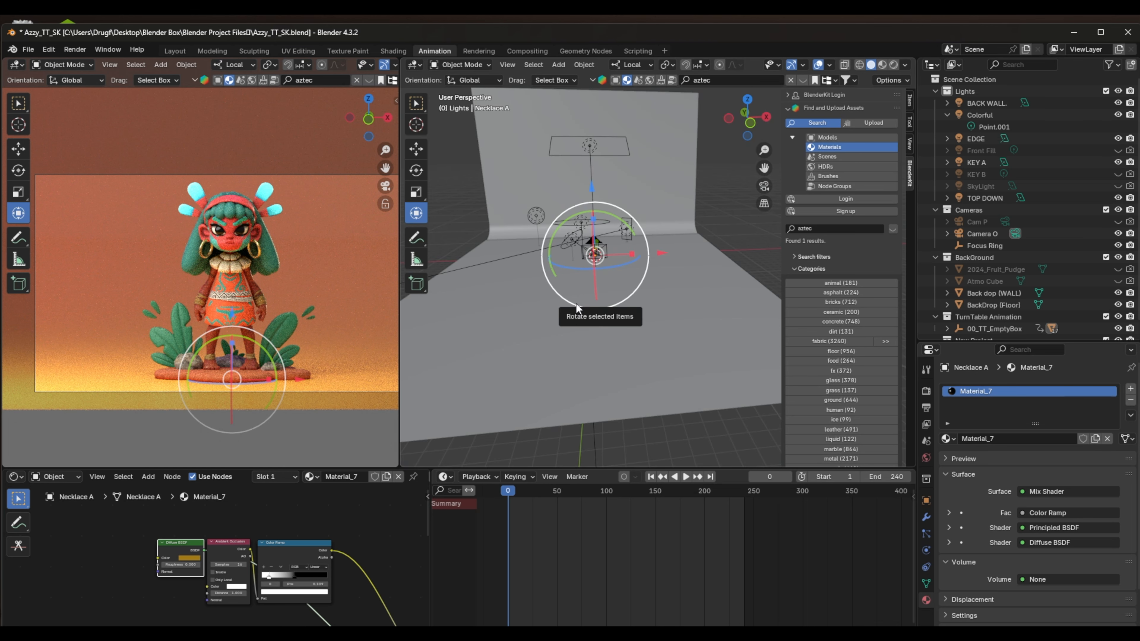
{"action": "left_click", "coordinate": [28, 49]}
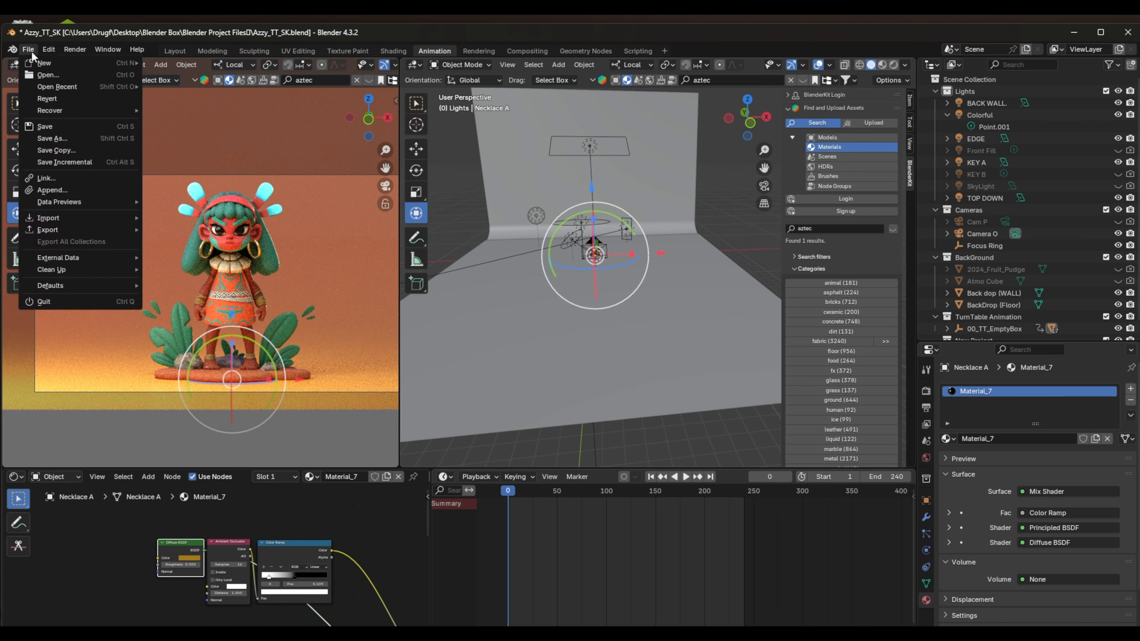
{"action": "left_click", "coordinate": [29, 50]}
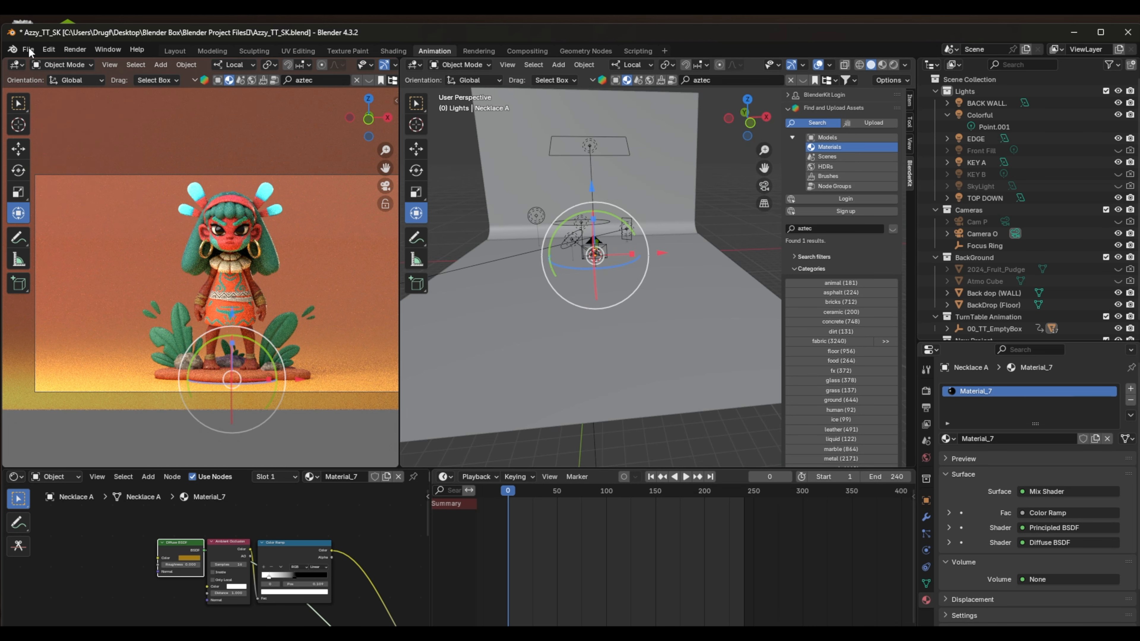
Add a cube mesh at the character's position and raise it along Z until it rests on the floor.
{"action": "key", "text": "shift+a"}
{"action": "mouse_move", "coordinate": [519, 272]}
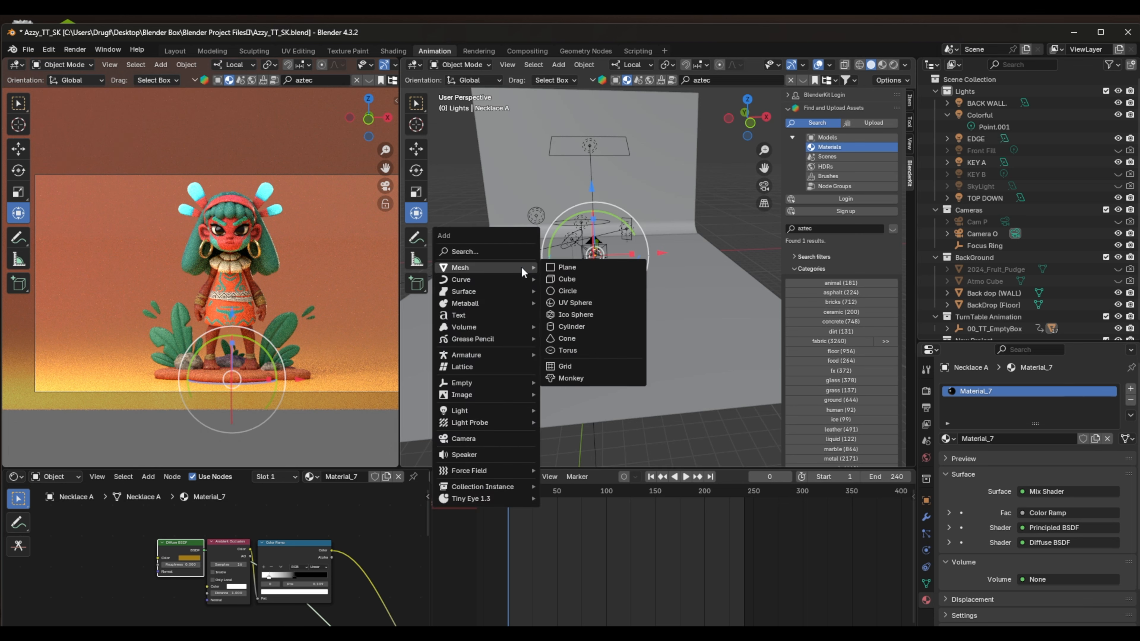
{"action": "left_click", "coordinate": [560, 278]}
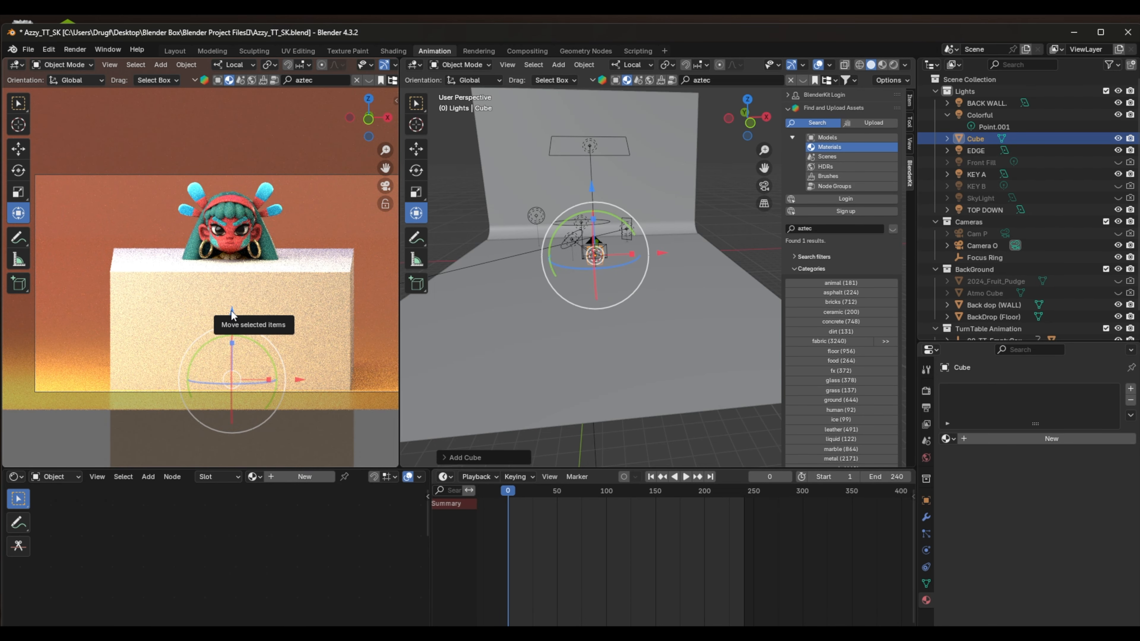
{"action": "left_click_drag", "start_coordinate": [232, 315], "coordinate": [238, 252]}
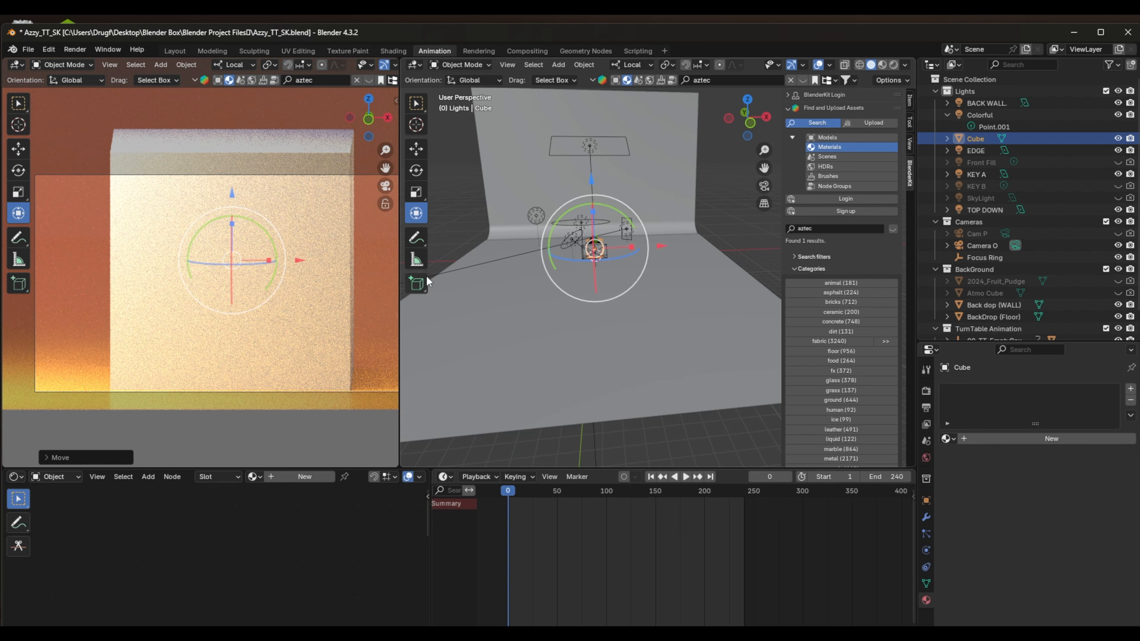
Select the new cube among the lights and camera, and frame it in the working viewport.
{"action": "left_click", "coordinate": [587, 304]}
{"action": "middle_click_drag", "start_coordinate": [586, 303], "coordinate": [619, 300]}
{"action": "scroll", "coordinate": [548, 283], "scroll_direction": "up", "scroll_amount": 6}
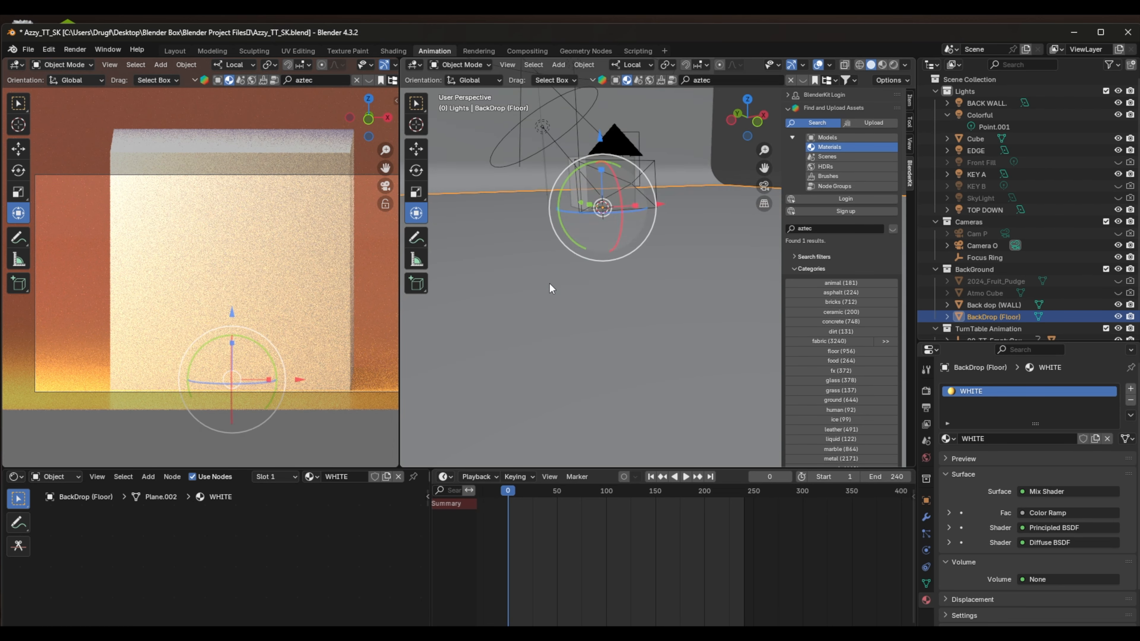
{"action": "middle_click_drag", "start_coordinate": [566, 229], "coordinate": [553, 330], "text": "shift"}
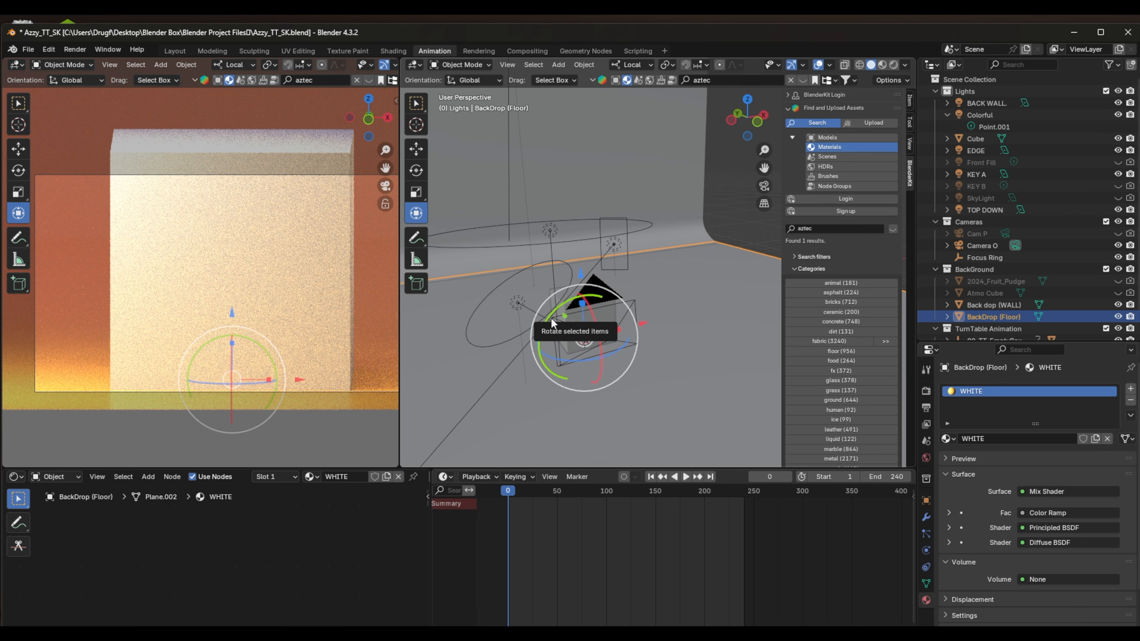
{"action": "key", "text": "super"}
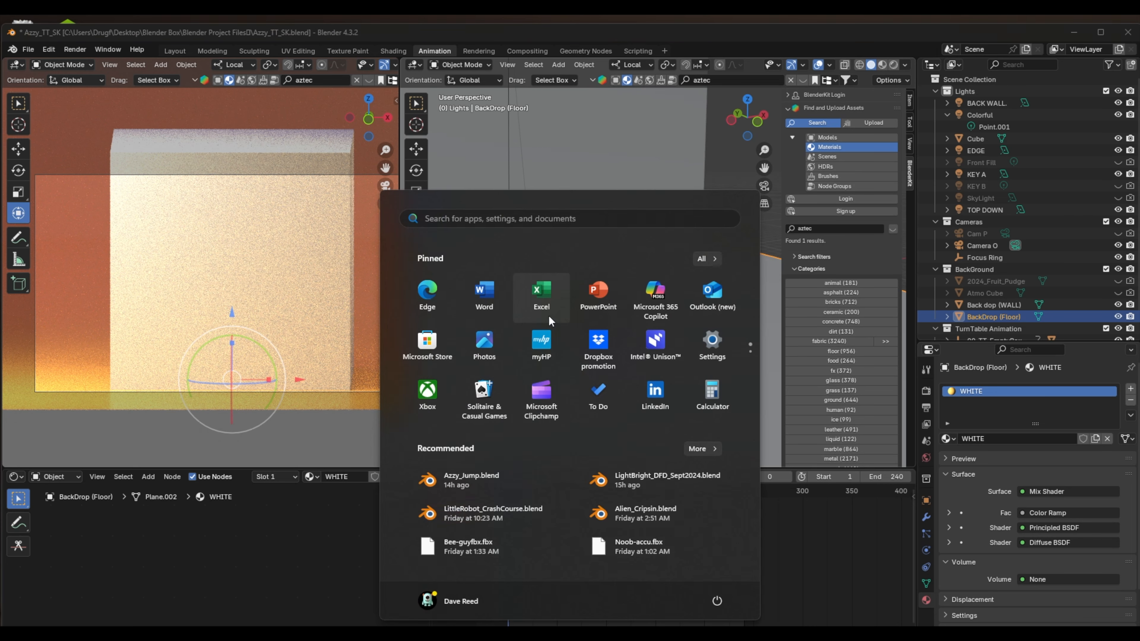
{"action": "left_click", "coordinate": [585, 177]}
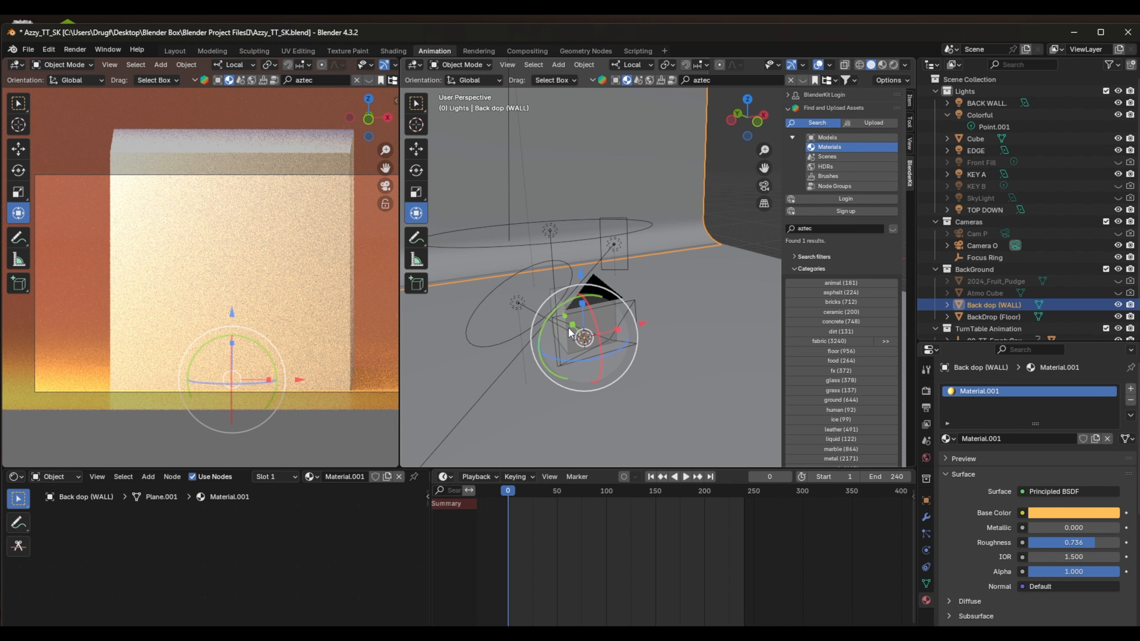
{"action": "key", "text": "space"}
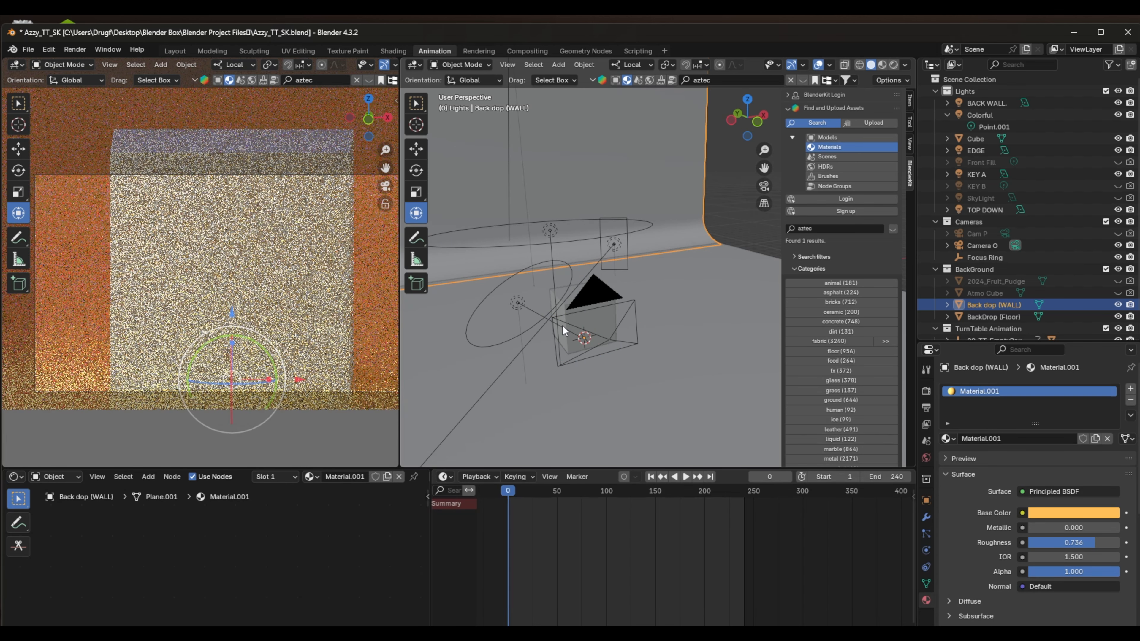
{"action": "scroll", "coordinate": [562, 324], "scroll_direction": "up", "scroll_amount": 3}
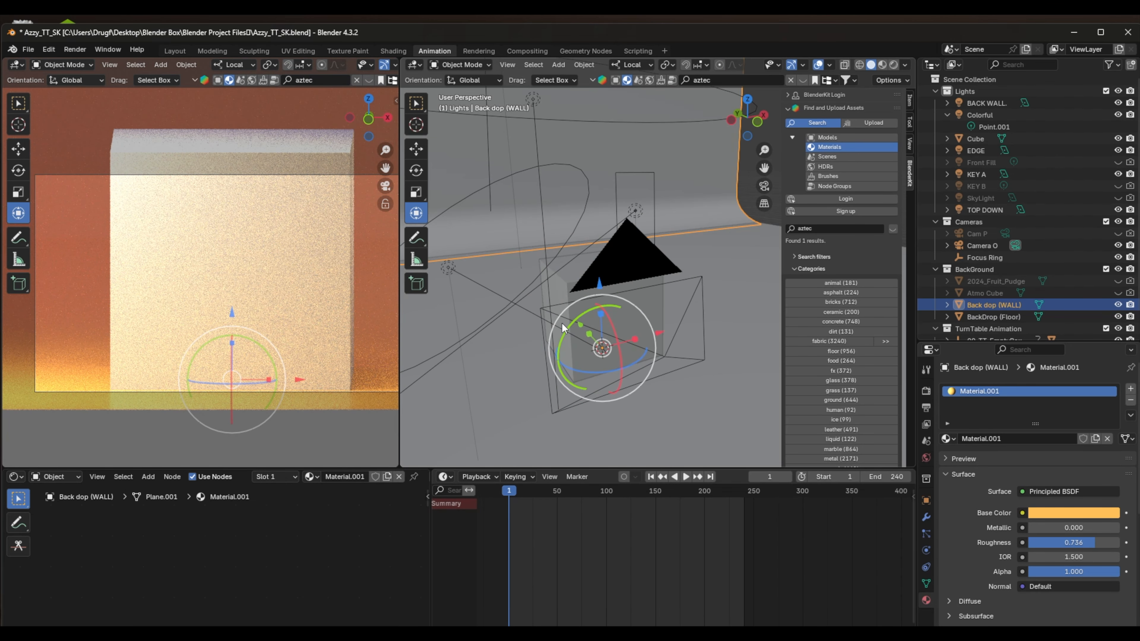
{"action": "middle_click_drag", "start_coordinate": [595, 351], "coordinate": [590, 327]}
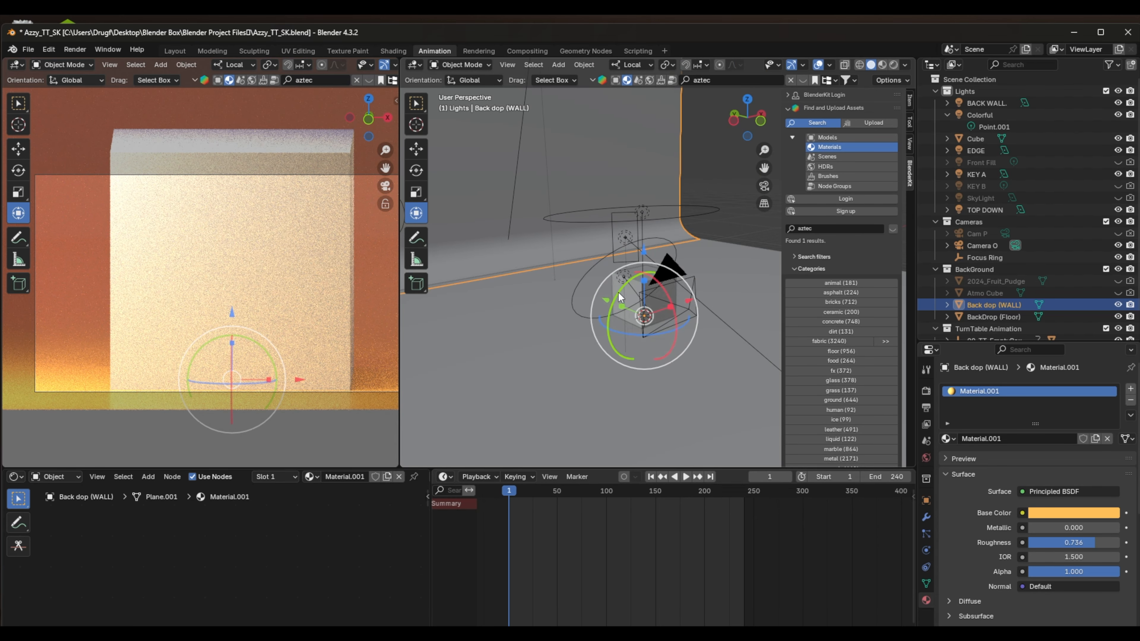
{"action": "left_click", "coordinate": [626, 313]}
{"action": "key", "text": "KP_Decimal"}
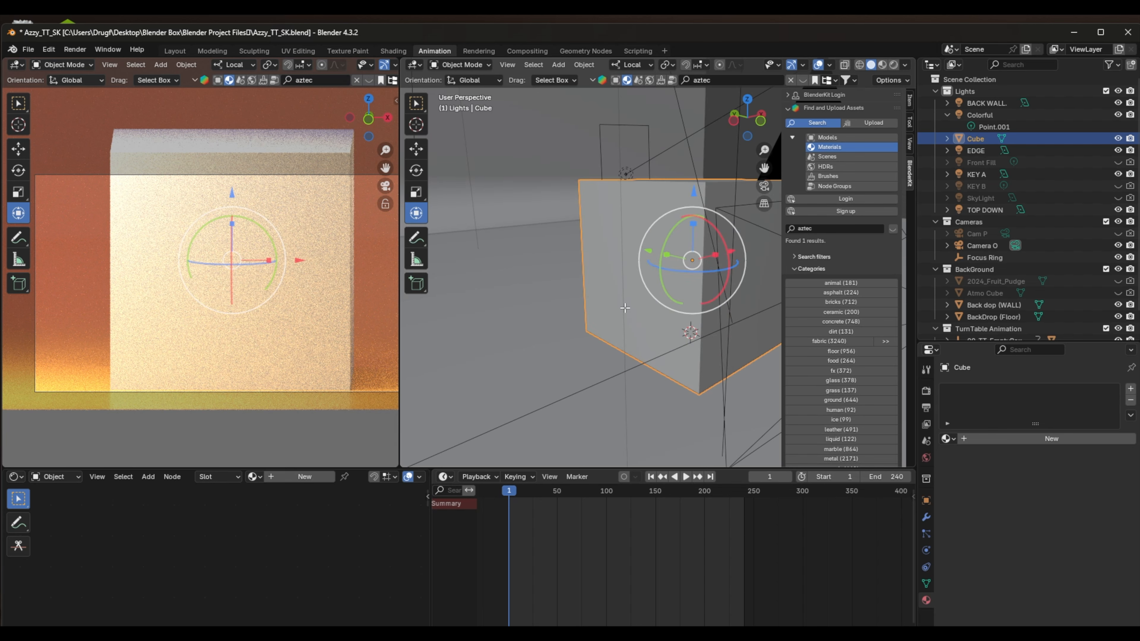
In Edit Mode, scale the cube's mesh along Y into a thin upright slab crossing the character.
{"action": "key", "text": "Tab"}
{"action": "middle_click_drag", "start_coordinate": [594, 316], "coordinate": [552, 327]}
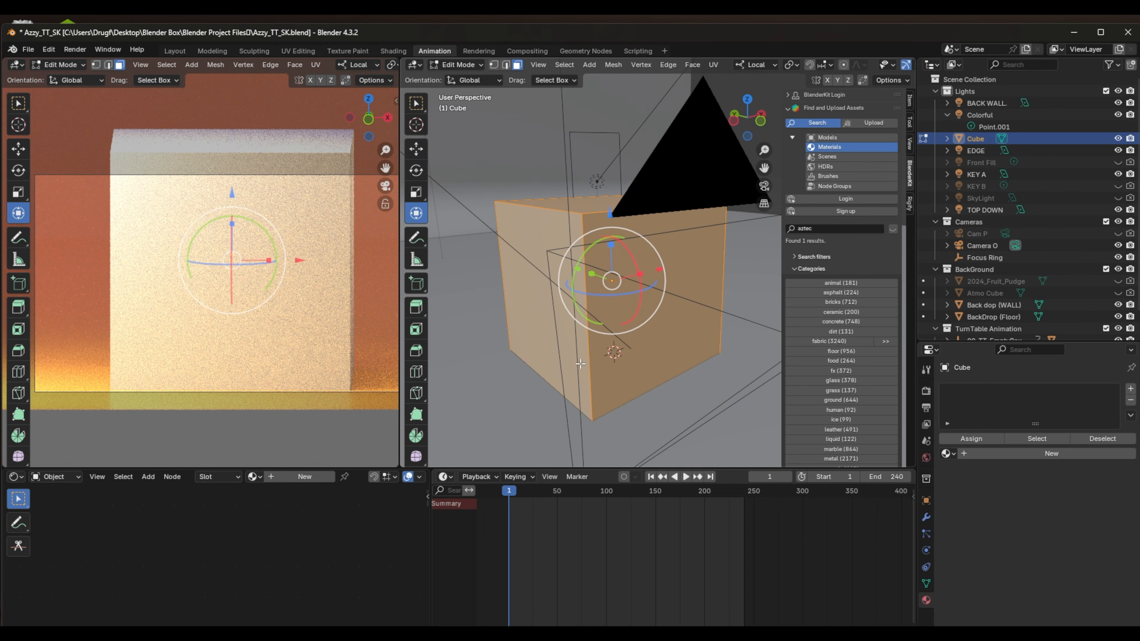
{"action": "middle_click_drag", "start_coordinate": [581, 363], "coordinate": [647, 362]}
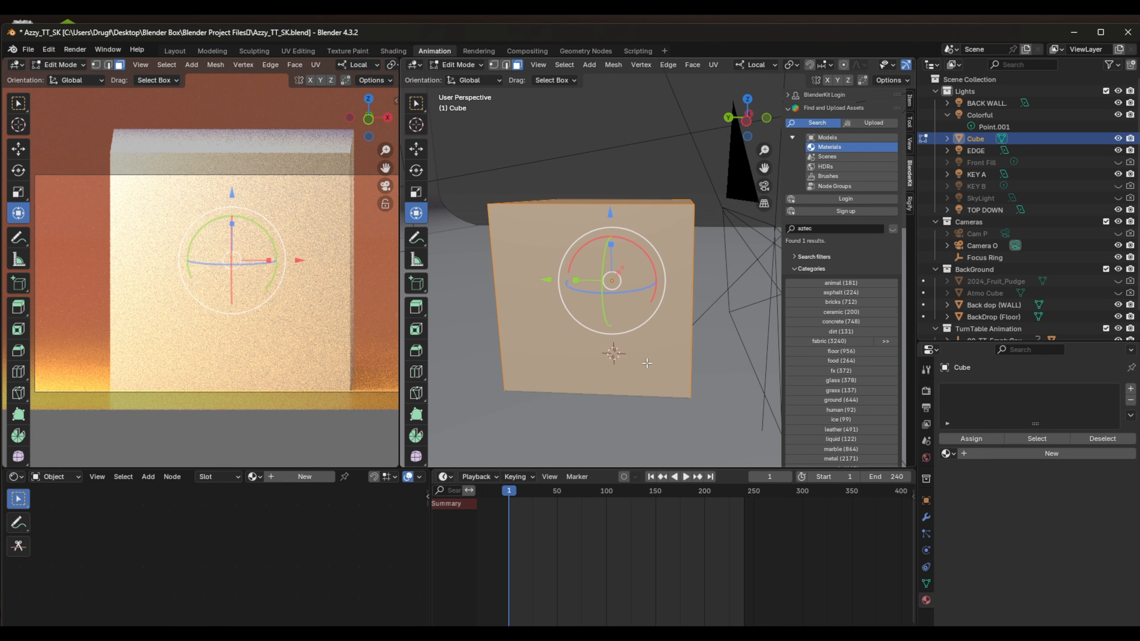
{"action": "left_click_drag", "start_coordinate": [576, 280], "coordinate": [613, 283]}
{"action": "middle_click_drag", "start_coordinate": [577, 350], "coordinate": [499, 339]}
{"action": "scroll", "coordinate": [570, 360], "scroll_direction": "up", "scroll_amount": 4}
{"action": "scroll", "coordinate": [571, 360], "scroll_direction": "down", "scroll_amount": 1}
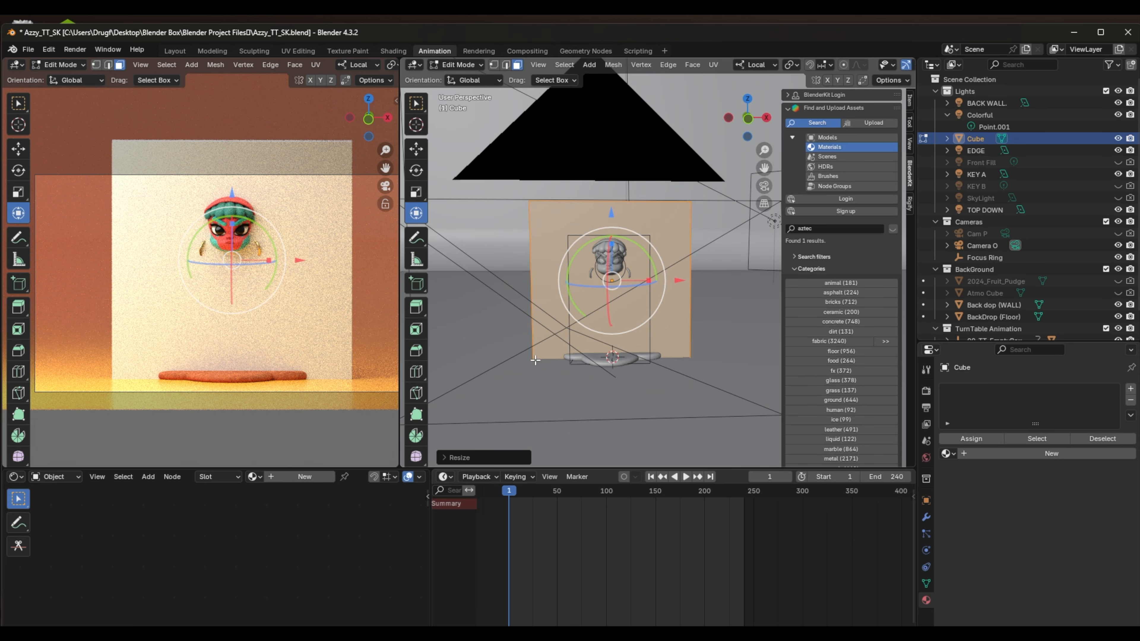
{"action": "middle_click_drag", "start_coordinate": [530, 362], "coordinate": [533, 281]}
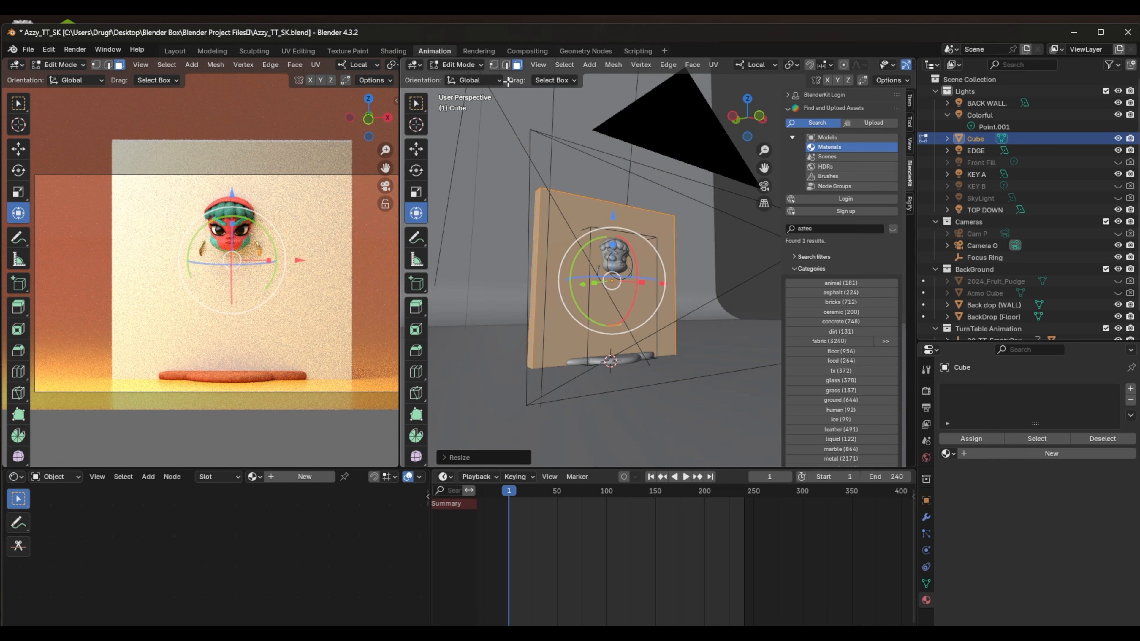
Switch to vertex selection and move the slab's lower-left corner inward along X to slant that side.
{"action": "left_click", "coordinate": [494, 64]}
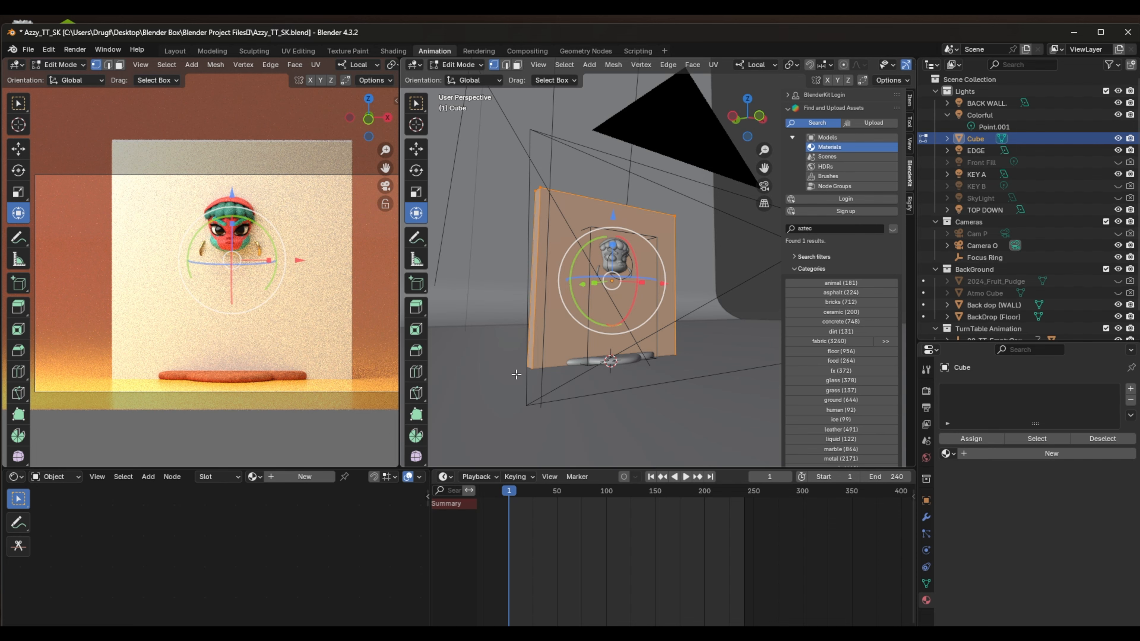
{"action": "left_click", "coordinate": [531, 366]}
{"action": "middle_click_drag", "start_coordinate": [463, 359], "coordinate": [517, 363]}
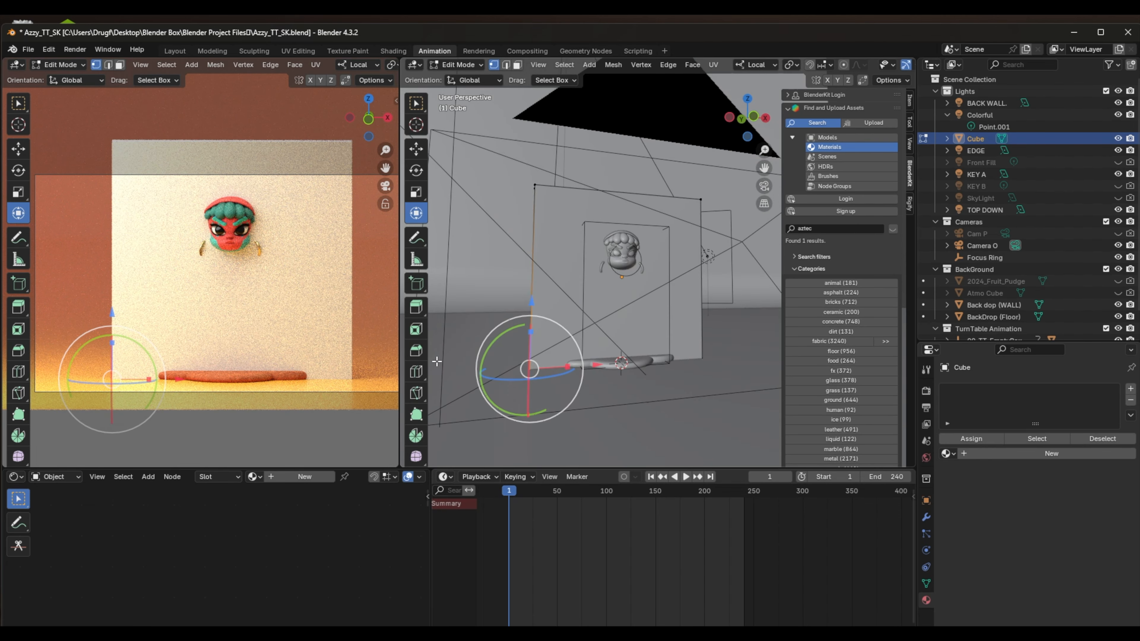
{"action": "left_click_drag", "start_coordinate": [597, 365], "coordinate": [677, 363]}
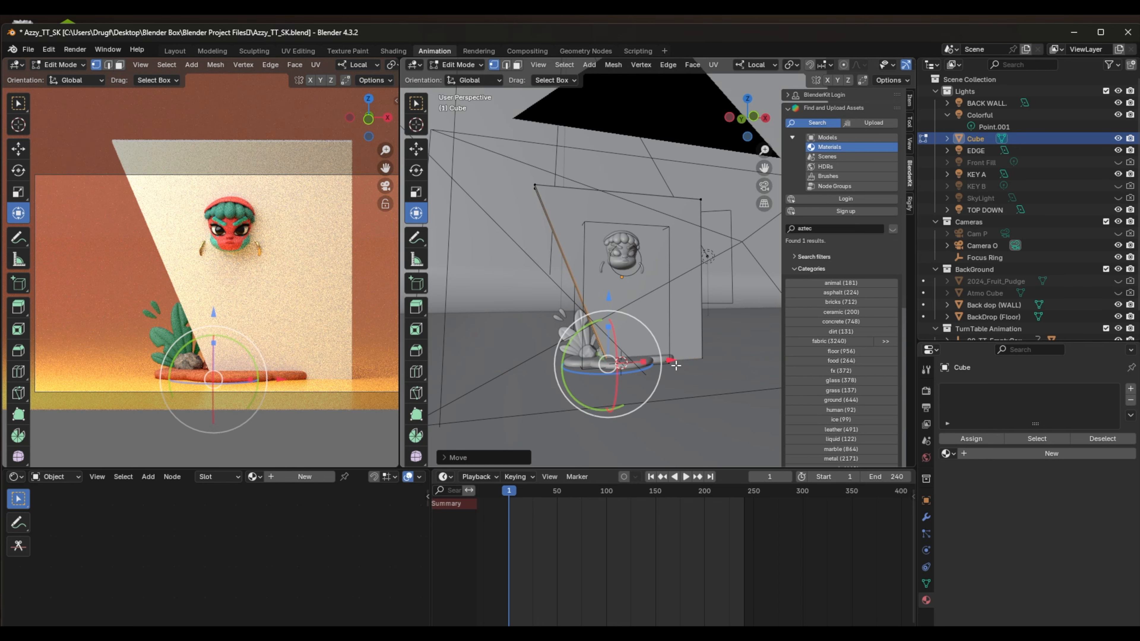
Isolate the slab in a front view and move its lower-left corner farther along X toward the center.
{"action": "key", "text": "KP_Divide"}
{"action": "key", "text": "KP_1"}
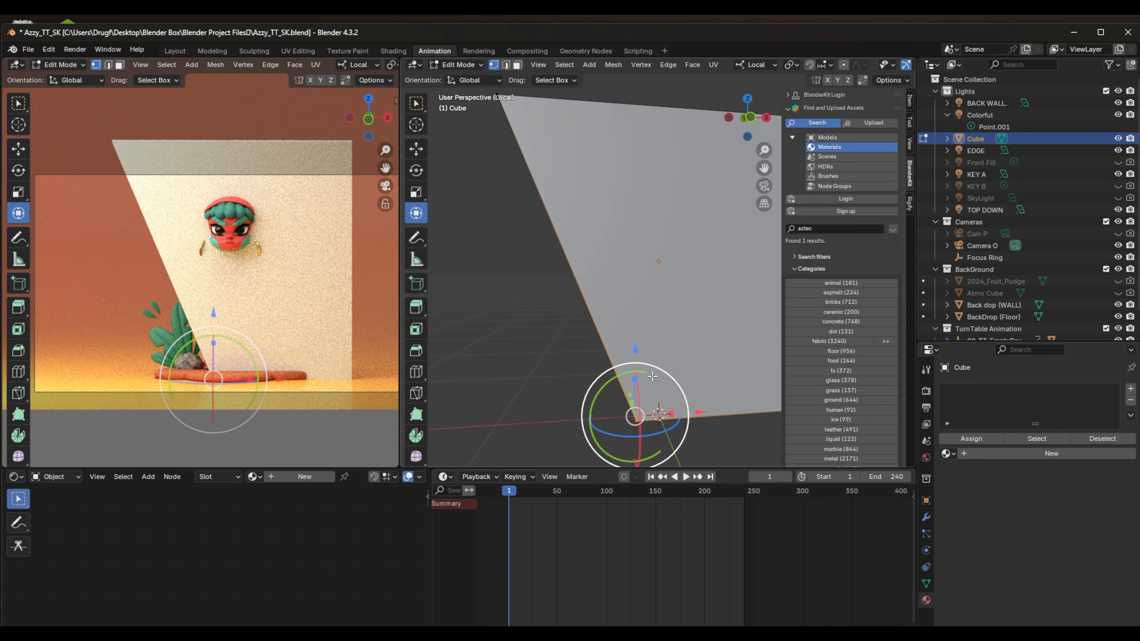
{"action": "scroll", "coordinate": [645, 368], "scroll_direction": "down", "scroll_amount": 2}
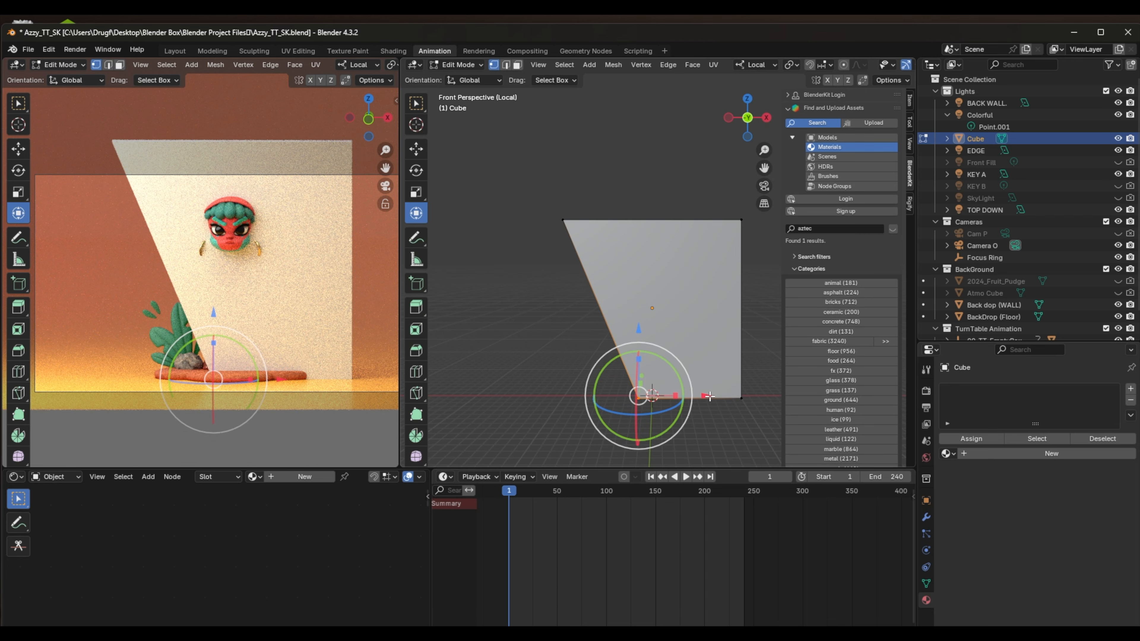
{"action": "left_click_drag", "start_coordinate": [709, 396], "coordinate": [725, 401]}
Switch to orthographic projection and align the moved corner along X with the 3D cursor at the world center.
{"action": "scroll", "coordinate": [673, 414], "scroll_direction": "up", "scroll_amount": 8}
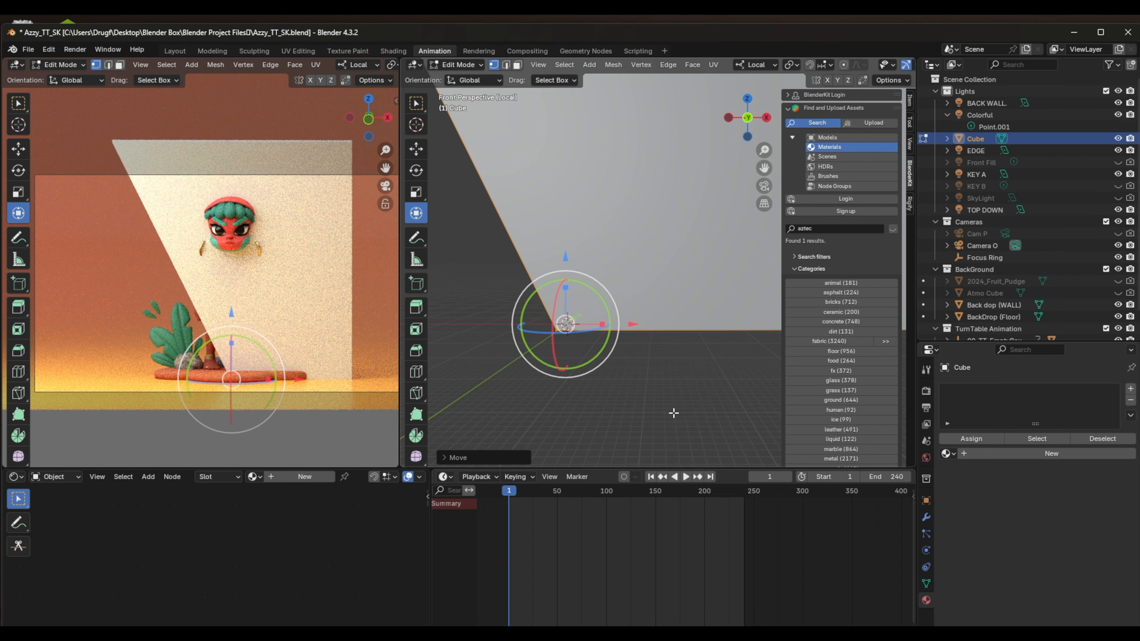
{"action": "left_click", "coordinate": [763, 205]}
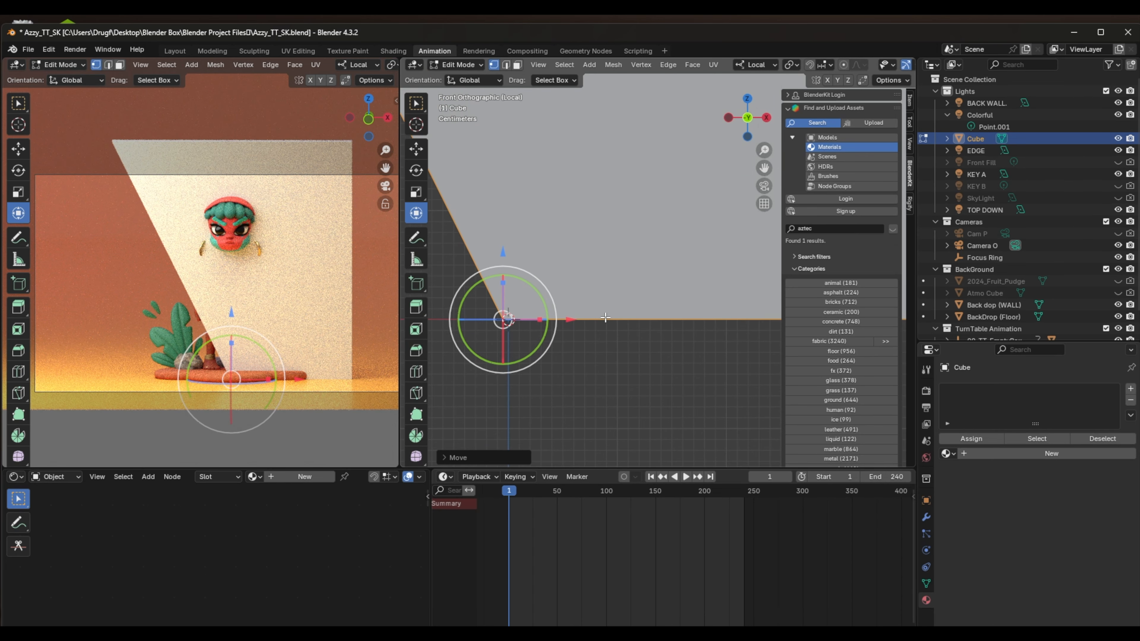
{"action": "middle_click_drag", "start_coordinate": [567, 326], "coordinate": [621, 331], "text": "shift"}
{"action": "scroll", "coordinate": [610, 338], "scroll_direction": "up", "scroll_amount": 6}
{"action": "middle_click_drag", "start_coordinate": [528, 315], "coordinate": [591, 327], "text": "shift"}
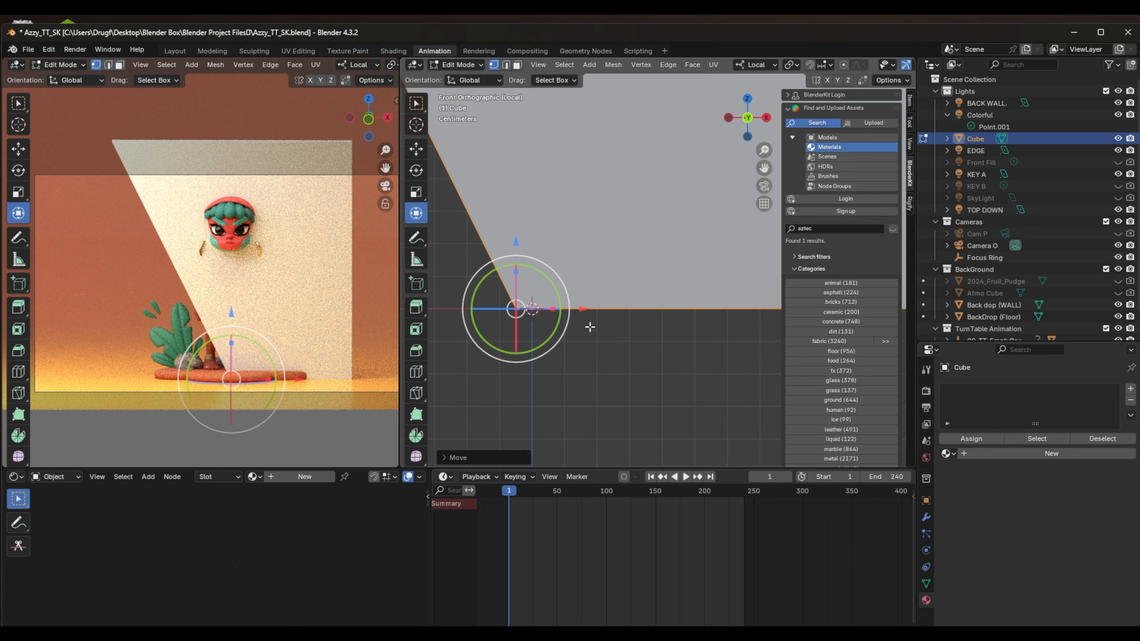
{"action": "left_click_drag", "start_coordinate": [582, 309], "coordinate": [599, 311]}
{"action": "scroll", "coordinate": [599, 312], "scroll_direction": "down", "scroll_amount": 3}
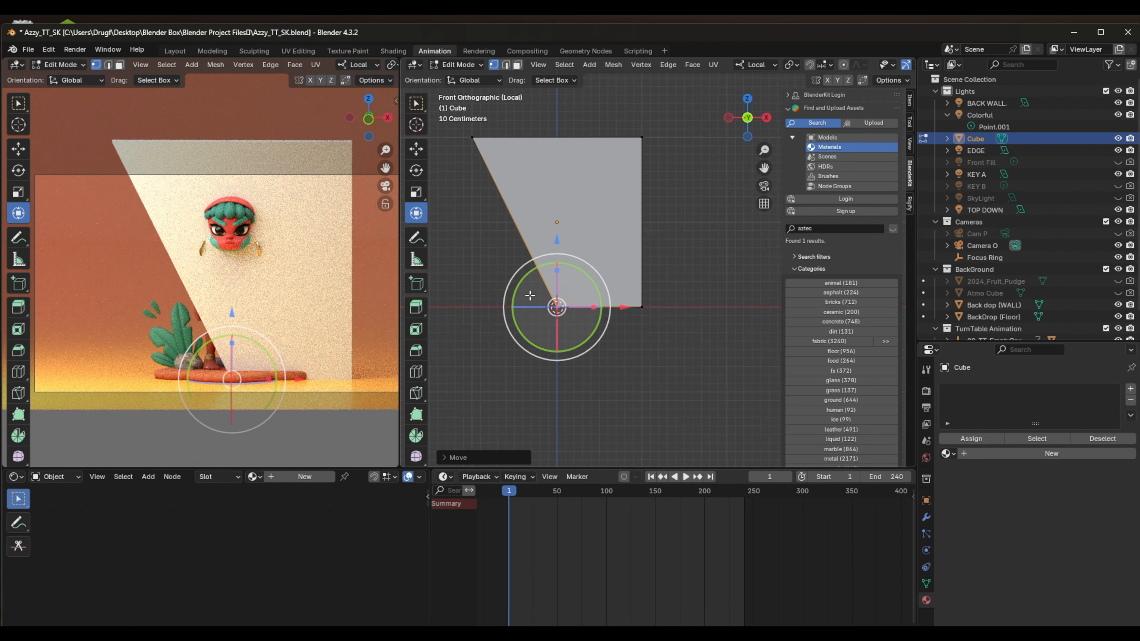
Select the slab's lower-right corner vertices and move them along X toward the world center to form a downward-pointing triangle.
{"action": "left_click", "coordinate": [645, 309]}
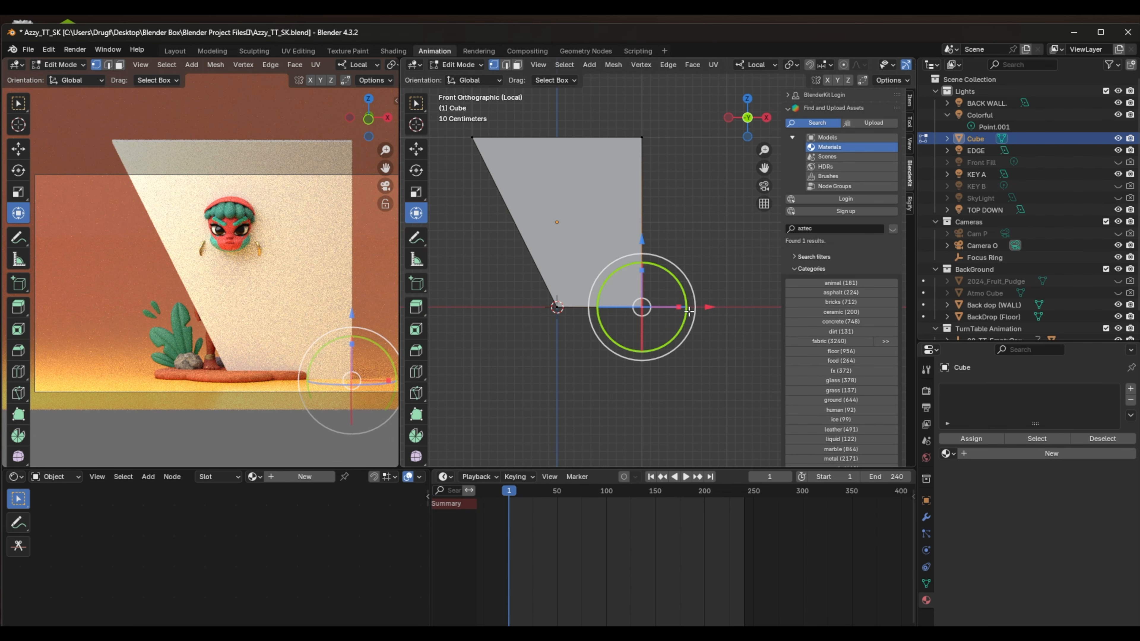
{"action": "middle_click_drag", "start_coordinate": [667, 349], "coordinate": [684, 357]}
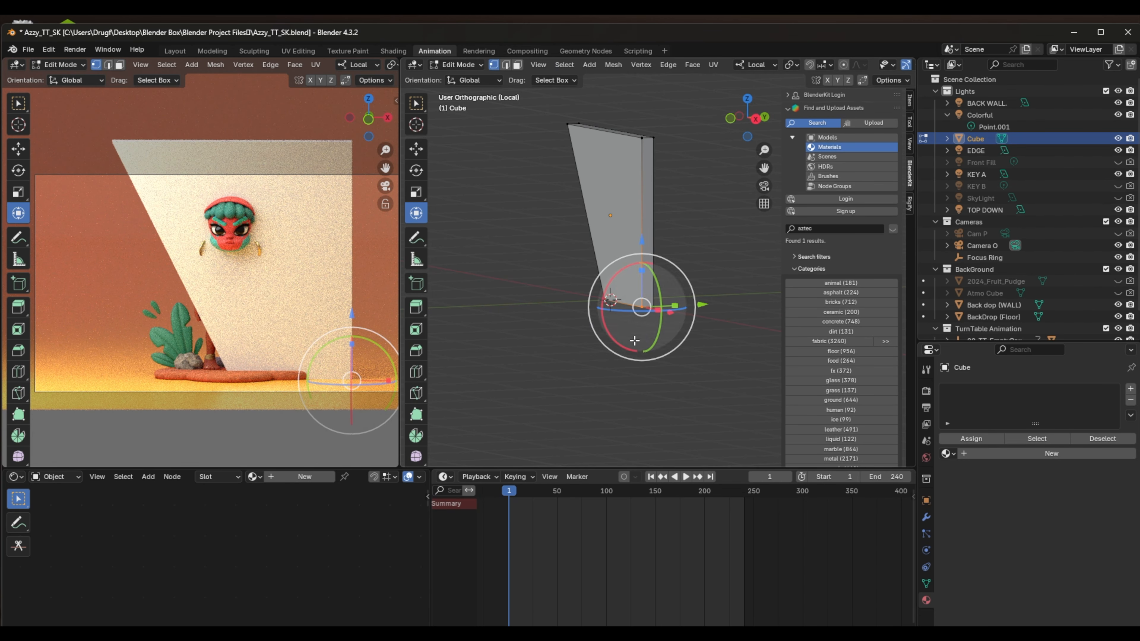
{"action": "left_click_drag", "start_coordinate": [709, 367], "coordinate": [638, 297]}
{"action": "middle_click_drag", "start_coordinate": [611, 374], "coordinate": [702, 363]}
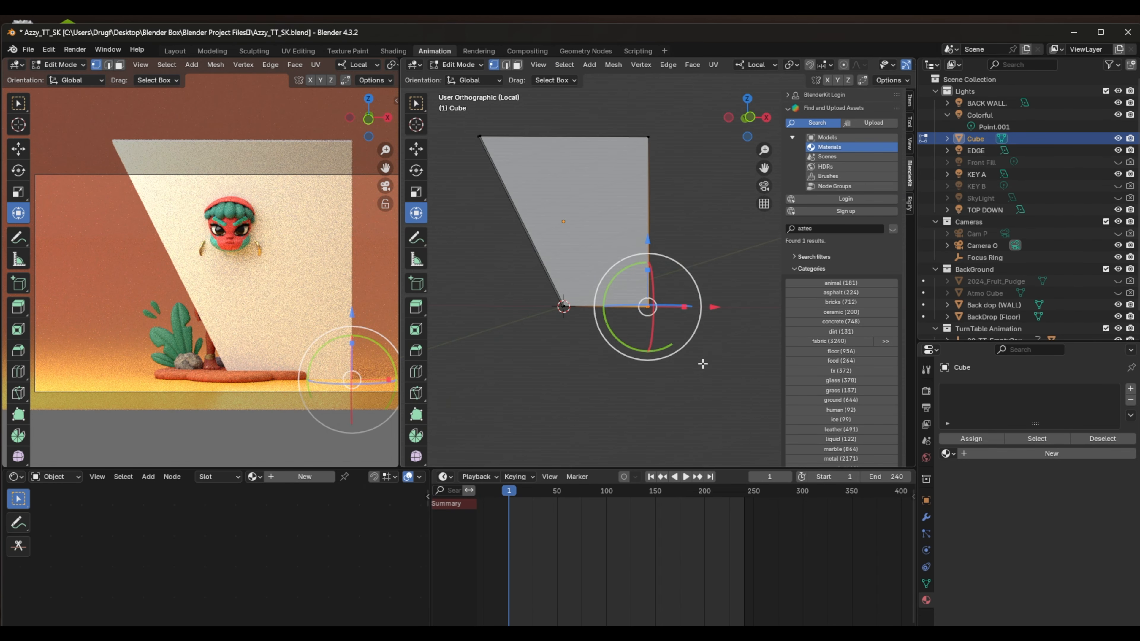
{"action": "key", "text": "KP_1"}
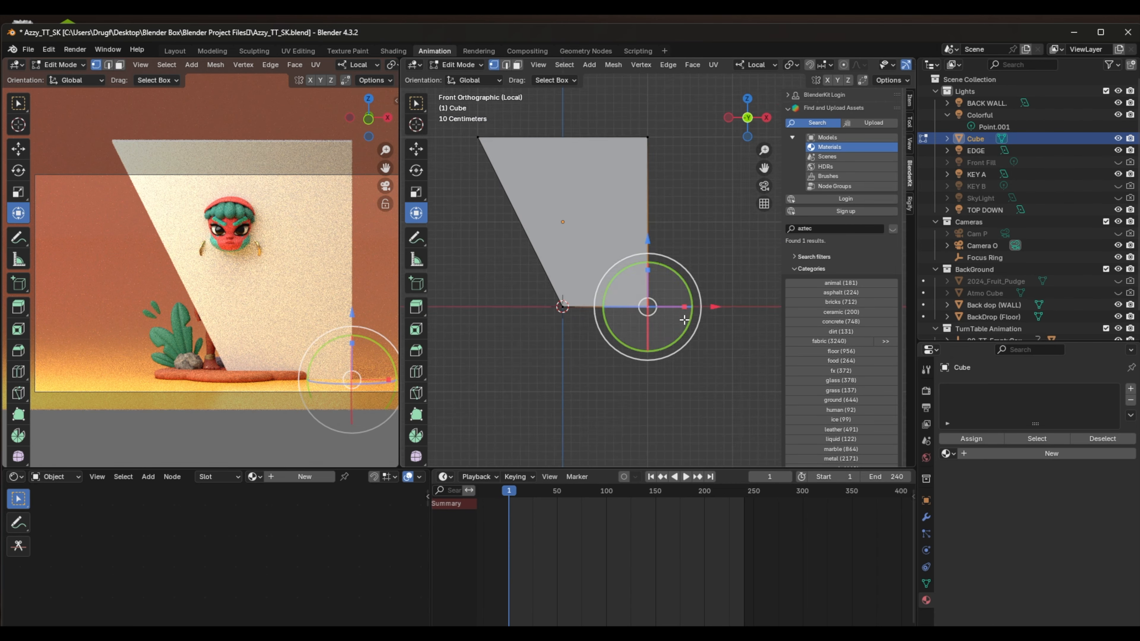
{"action": "scroll", "coordinate": [714, 298], "scroll_direction": "up", "scroll_amount": 2}
{"action": "scroll", "coordinate": [720, 294], "scroll_direction": "up", "scroll_amount": 2}
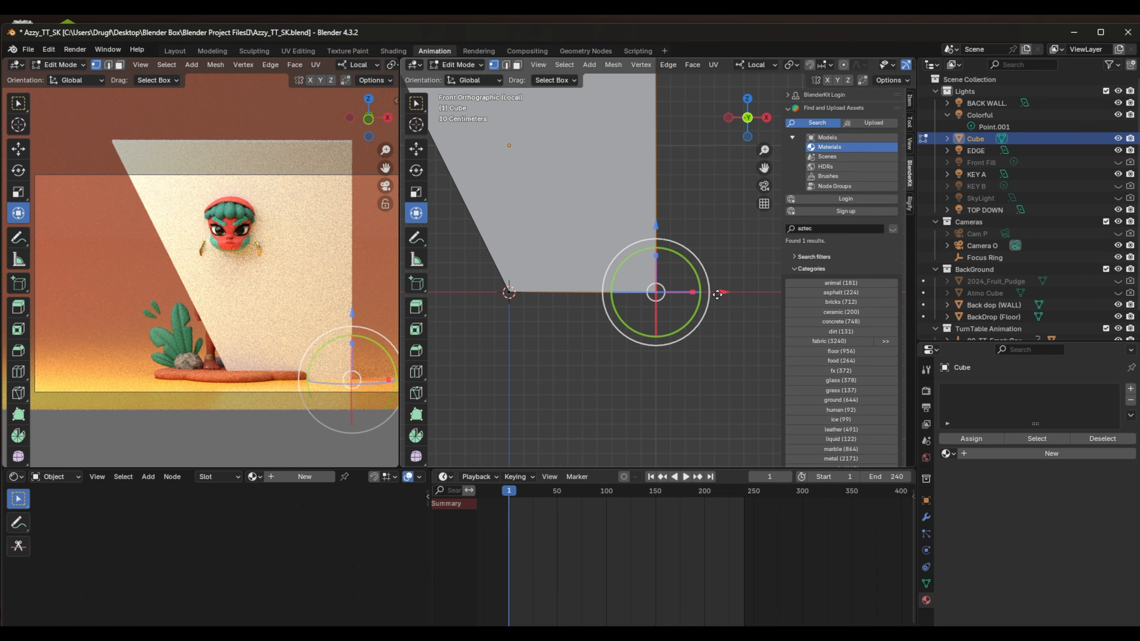
{"action": "left_click_drag", "start_coordinate": [720, 292], "coordinate": [572, 323]}
{"action": "scroll", "coordinate": [521, 317], "scroll_direction": "up", "scroll_amount": 8}
{"action": "middle_click_drag", "start_coordinate": [523, 320], "coordinate": [615, 20], "text": "shift"}
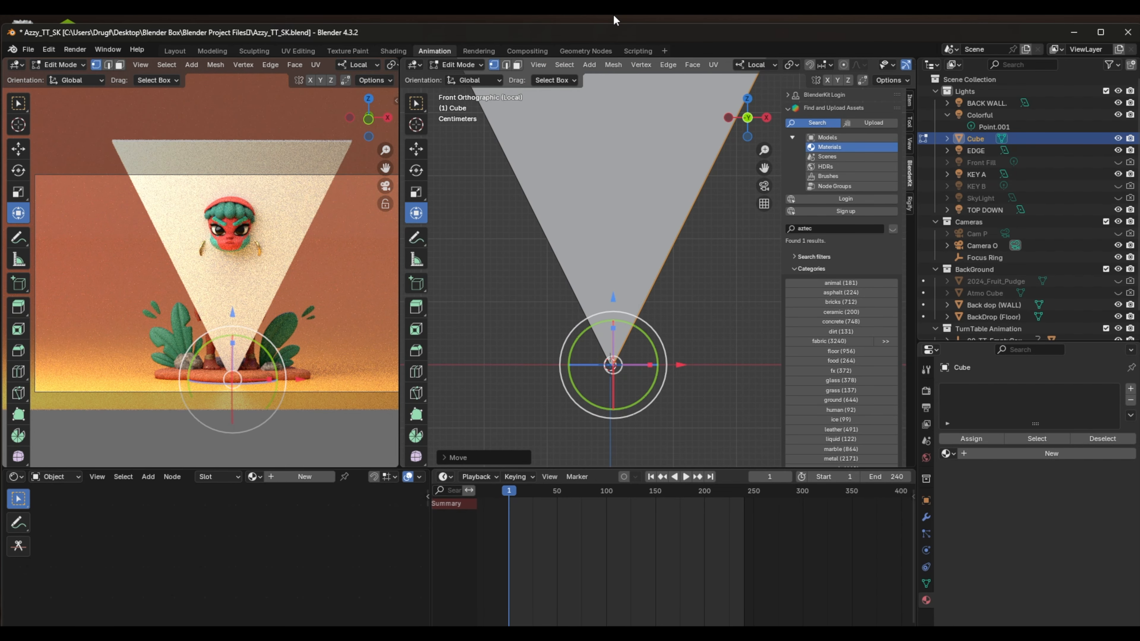
Fine-tune the lower-right corner along X in the front view until it sits exactly on the 3D cursor.
{"action": "scroll", "coordinate": [567, 303], "scroll_direction": "up", "scroll_amount": 7}
{"action": "middle_click_drag", "start_coordinate": [564, 305], "coordinate": [905, 103], "text": "shift"}
{"action": "scroll", "coordinate": [601, 342], "scroll_direction": "up", "scroll_amount": 7}
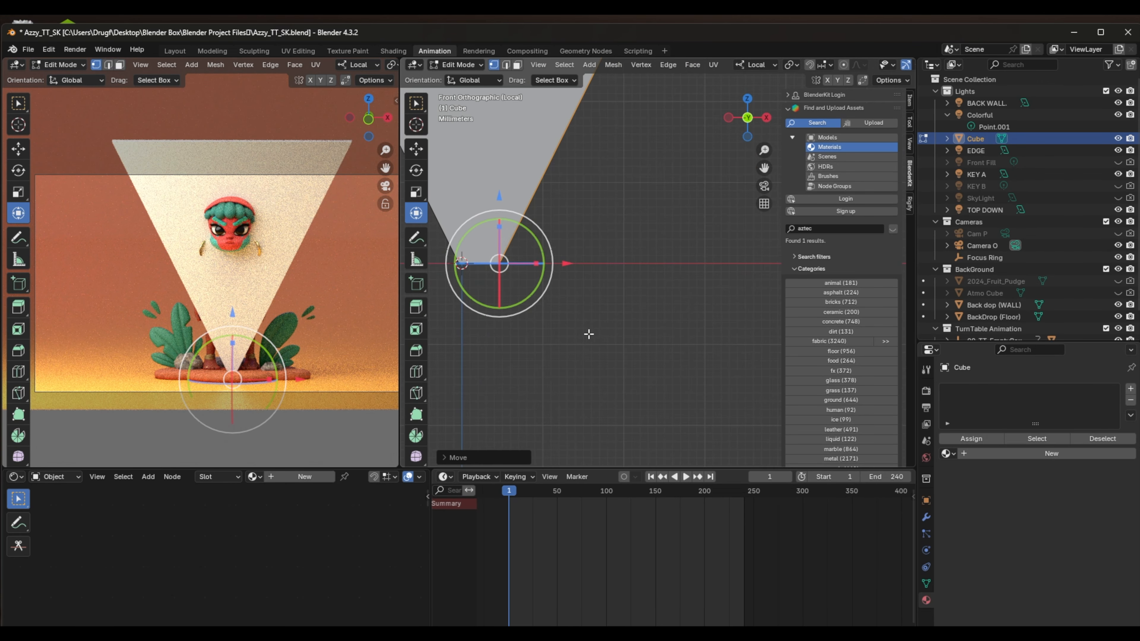
{"action": "scroll", "coordinate": [535, 281], "scroll_direction": "up", "scroll_amount": 3}
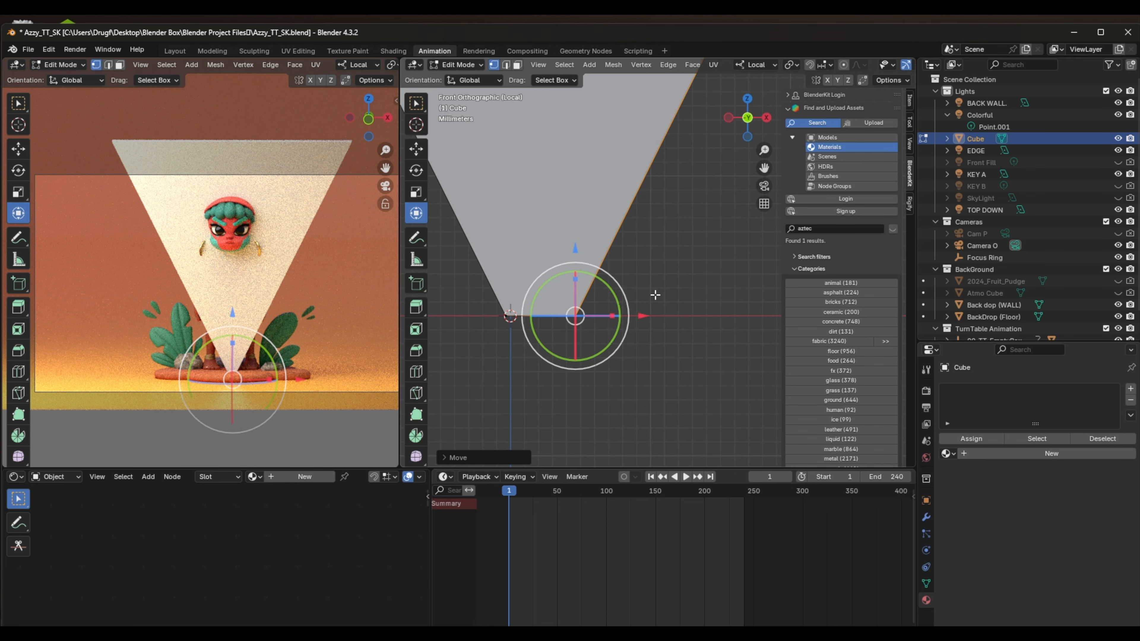
{"action": "middle_click_drag", "start_coordinate": [651, 314], "coordinate": [721, 319], "text": "shift"}
{"action": "left_click_drag", "start_coordinate": [708, 319], "coordinate": [641, 328]}
{"action": "scroll", "coordinate": [593, 297], "scroll_direction": "up", "scroll_amount": 3}
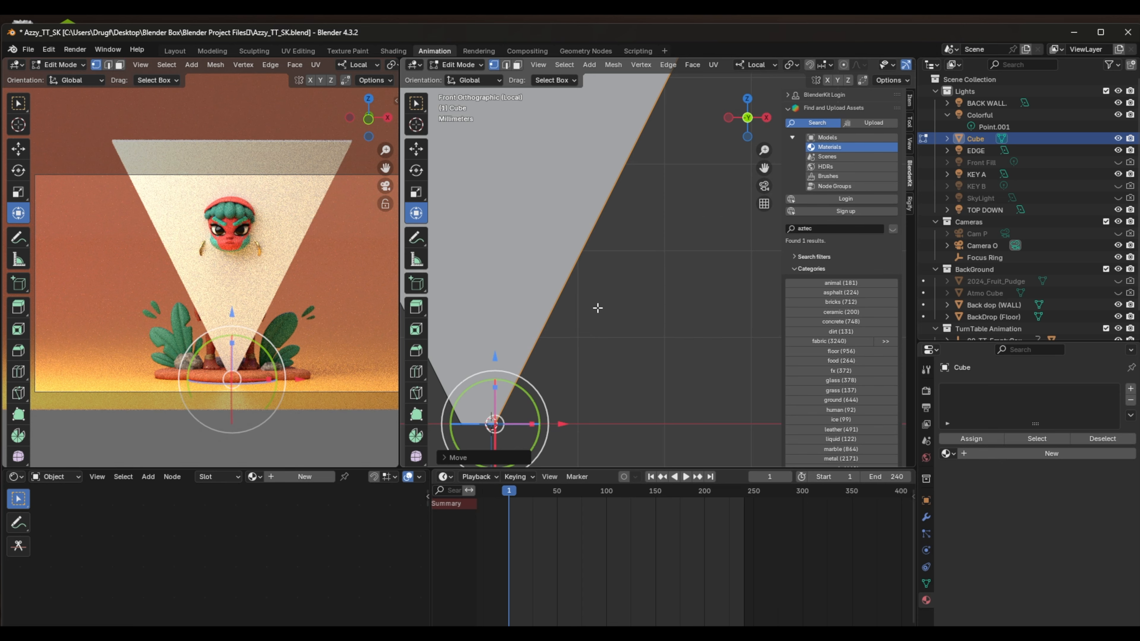
{"action": "middle_click_drag", "start_coordinate": [598, 308], "coordinate": [709, 275], "text": "shift"}
{"action": "scroll", "coordinate": [700, 329], "scroll_direction": "up", "scroll_amount": 3}
{"action": "middle_click_drag", "start_coordinate": [621, 353], "coordinate": [665, 265], "text": "shift"}
{"action": "mouse_move", "coordinate": [643, 327]}
{"action": "left_mouse_down"}
{"action": "mouse_move", "coordinate": [626, 331]}
{"action": "mouse_move", "coordinate": [635, 331]}
{"action": "left_mouse_up"}
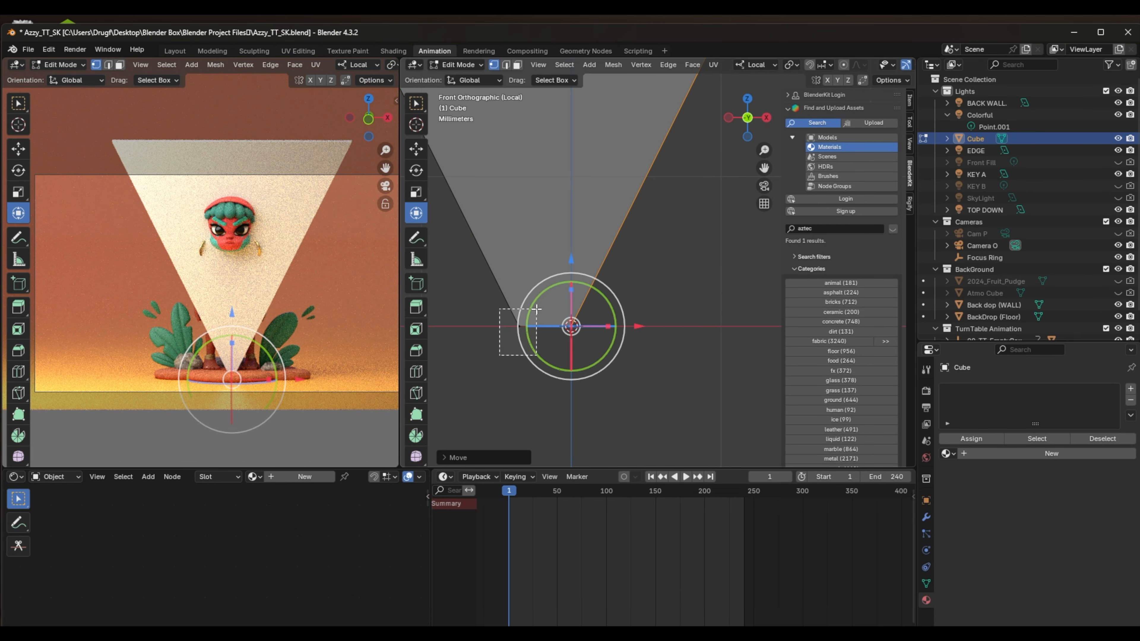
Select the lower-left corner vertices, move them along X onto the 3D cursor, and deselect the mesh.
{"action": "left_click", "coordinate": [519, 327]}
{"action": "left_click_drag", "start_coordinate": [586, 326], "coordinate": [642, 324]}
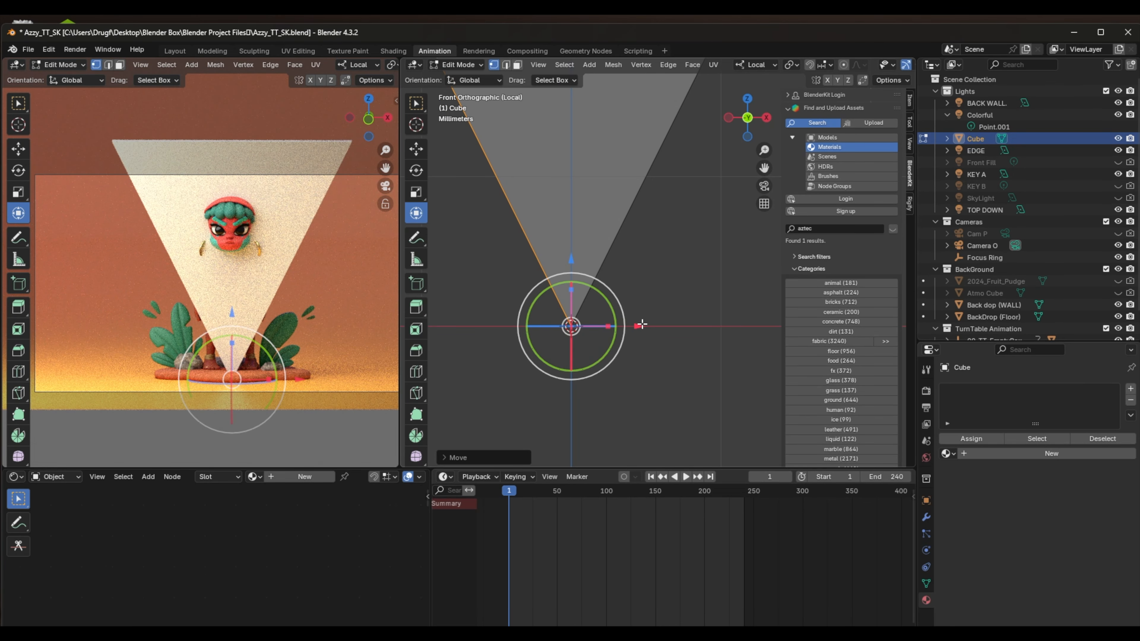
{"action": "middle_click_drag", "start_coordinate": [632, 327], "coordinate": [546, 298], "text": "shift"}
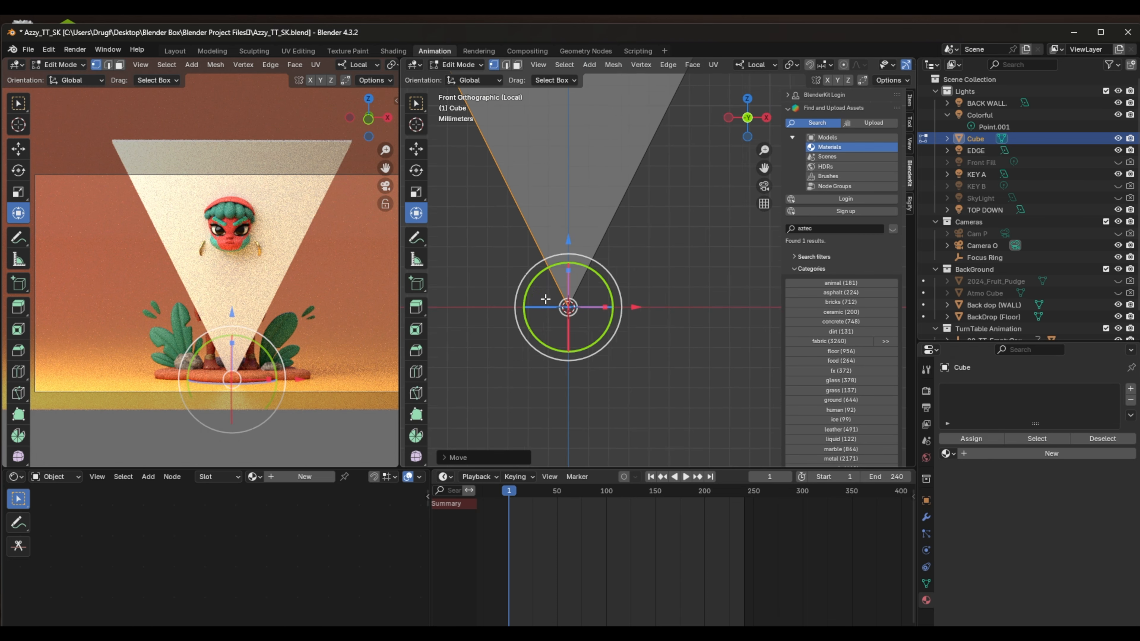
{"action": "scroll", "coordinate": [546, 298], "scroll_direction": "down", "scroll_amount": 2}
{"action": "scroll", "coordinate": [613, 268], "scroll_direction": "down", "scroll_amount": 11}
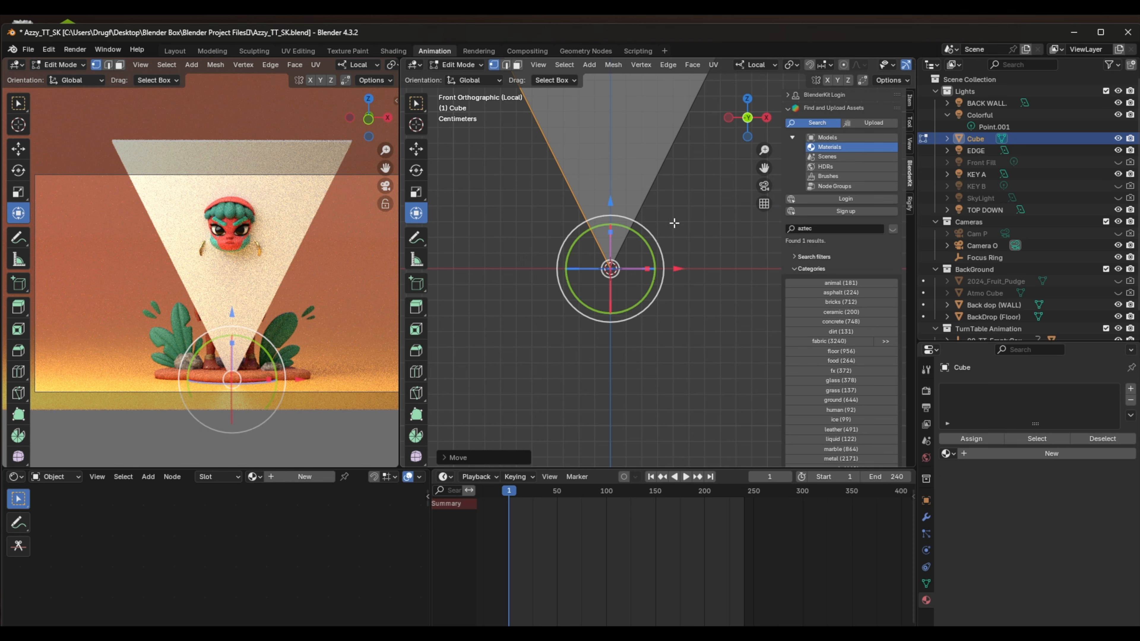
{"action": "middle_click_drag", "start_coordinate": [673, 224], "coordinate": [667, 302], "text": "shift"}
{"action": "scroll", "coordinate": [658, 324], "scroll_direction": "down", "scroll_amount": 9}
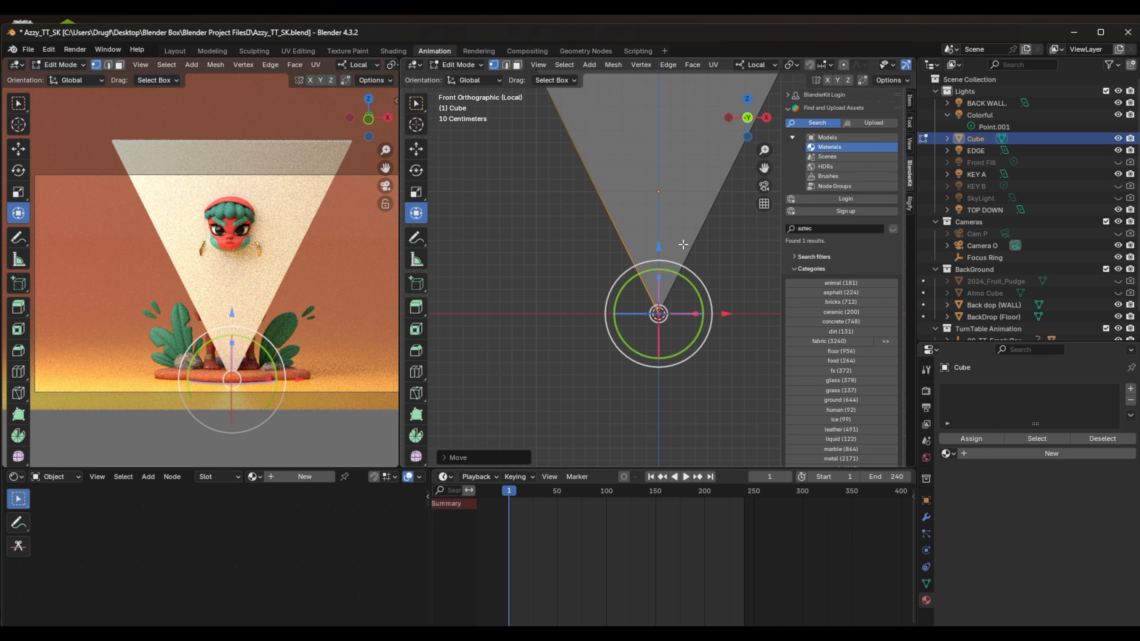
{"action": "middle_click_drag", "start_coordinate": [689, 198], "coordinate": [613, 326], "text": "shift"}
{"action": "scroll", "coordinate": [613, 326], "scroll_direction": "down", "scroll_amount": 4}
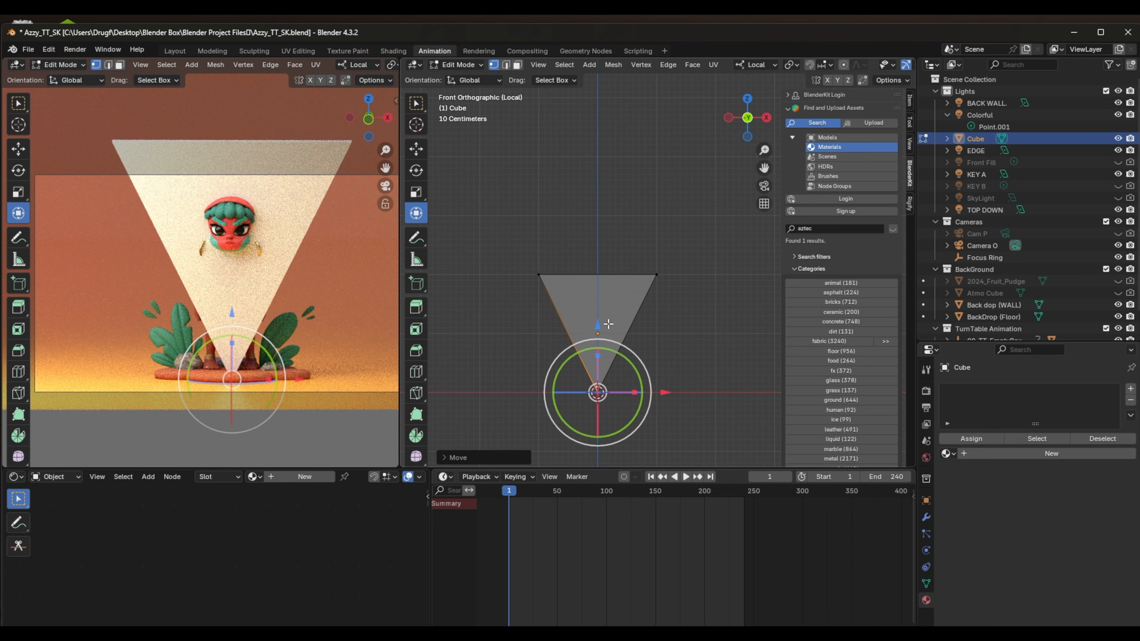
{"action": "left_click", "coordinate": [572, 239]}
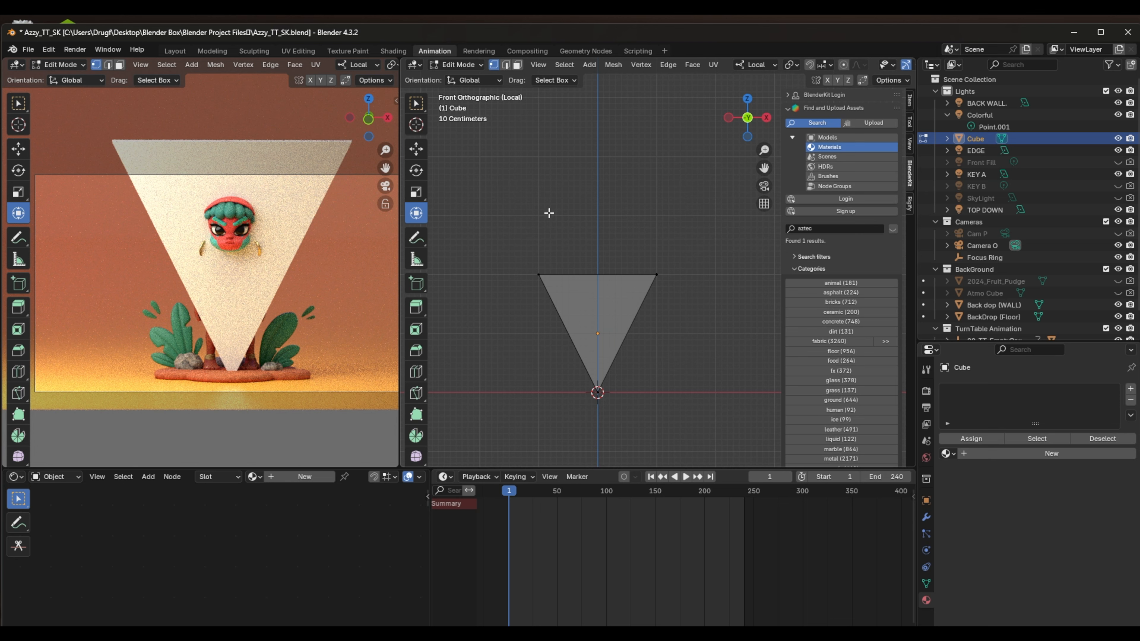
Rename the Cube object as Triangle and move it into the BackGround collection.
{"action": "double_click", "coordinate": [979, 138]}
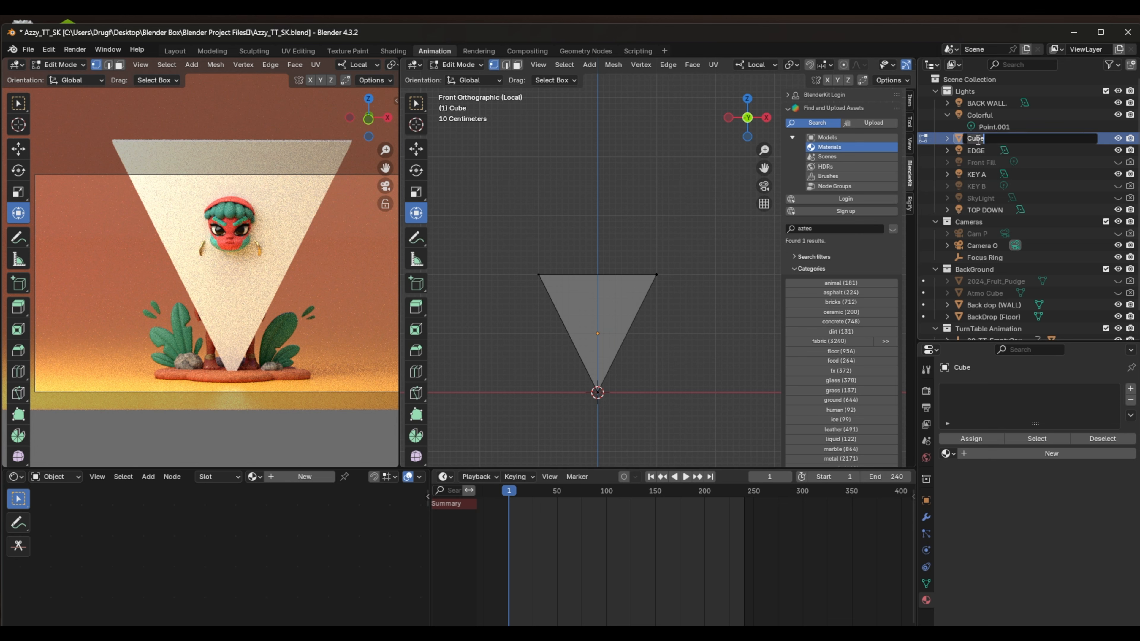
{"action": "type", "text": "otrian"}
{"action": "key", "text": "BackSpace"}
{"action": "key", "text": "BackSpace"}
{"action": "key", "text": "BackSpace"}
{"action": "key", "text": "BackSpace"}
{"action": "key", "text": "BackSpace"}
{"action": "key", "text": "BackSpace"}
{"action": "type", "text": "Triangle"}
{"action": "key", "text": "Return"}
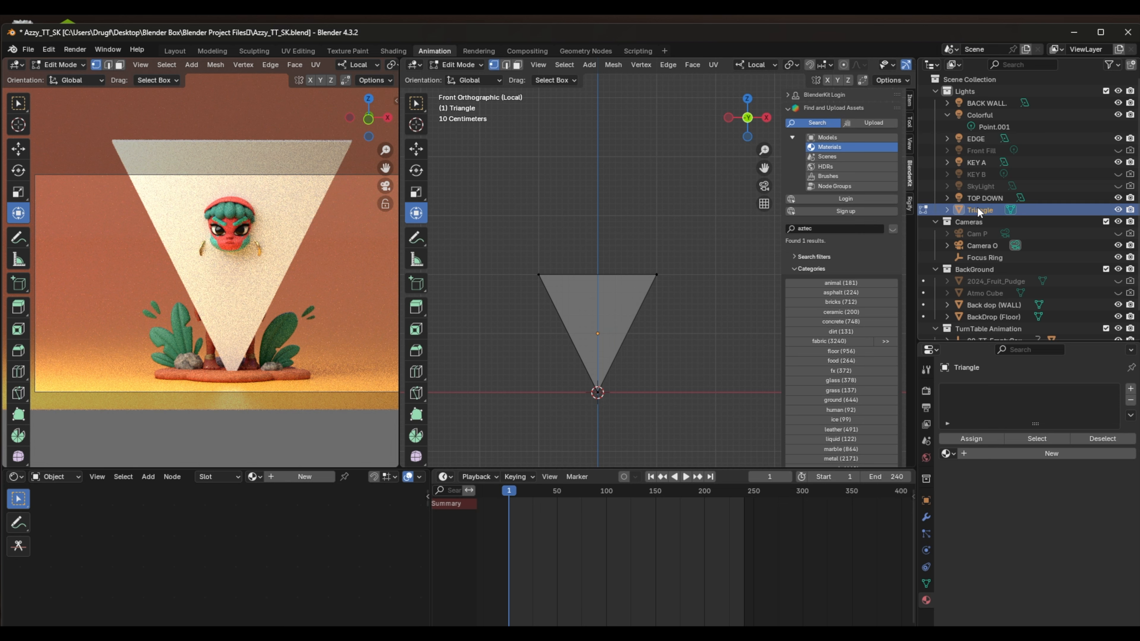
{"action": "left_click_drag", "start_coordinate": [976, 208], "coordinate": [978, 272]}
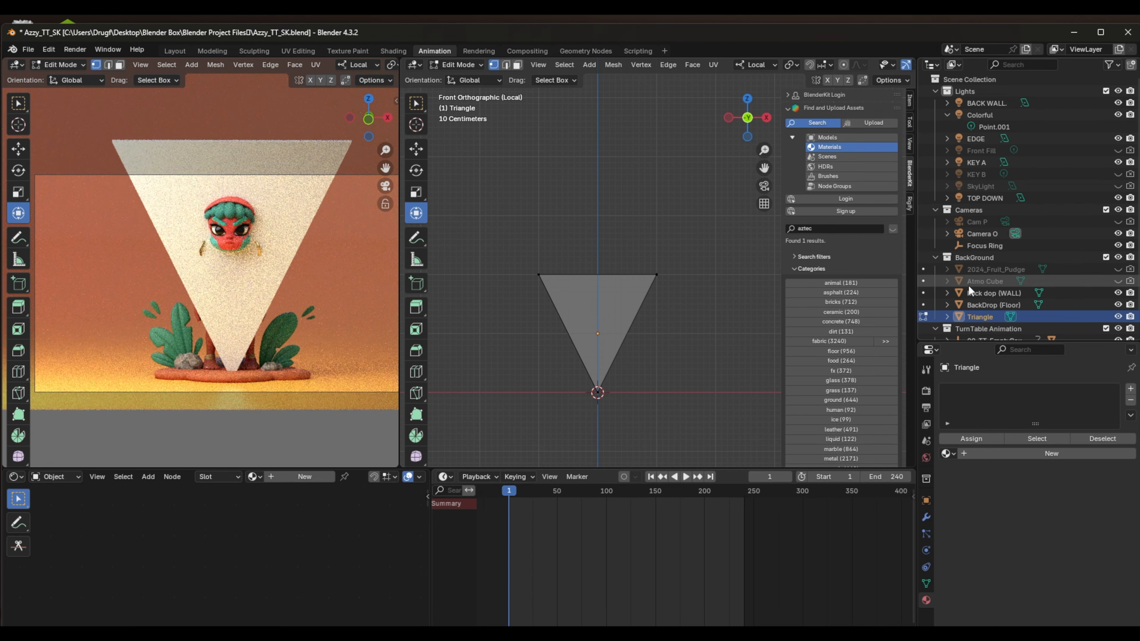
{"action": "scroll", "coordinate": [968, 294], "scroll_direction": "down", "scroll_amount": 2}
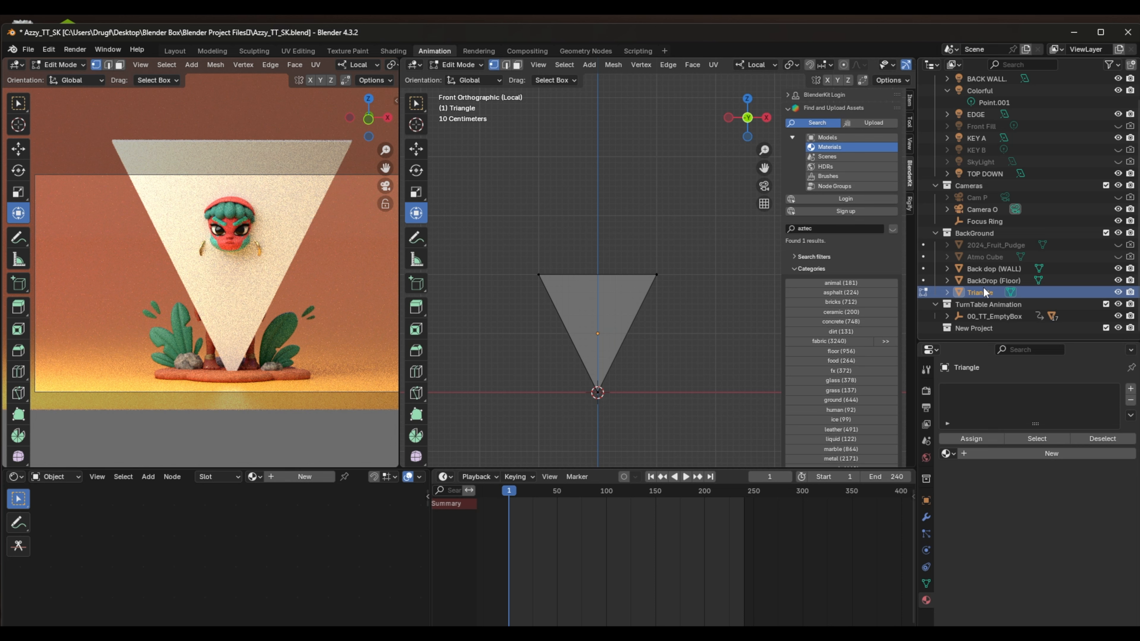
Paste a copy of Triangle, place it in the BackGround collection, and hide the original, leaving the copy selected.
{"action": "key", "text": "ctrl+v"}
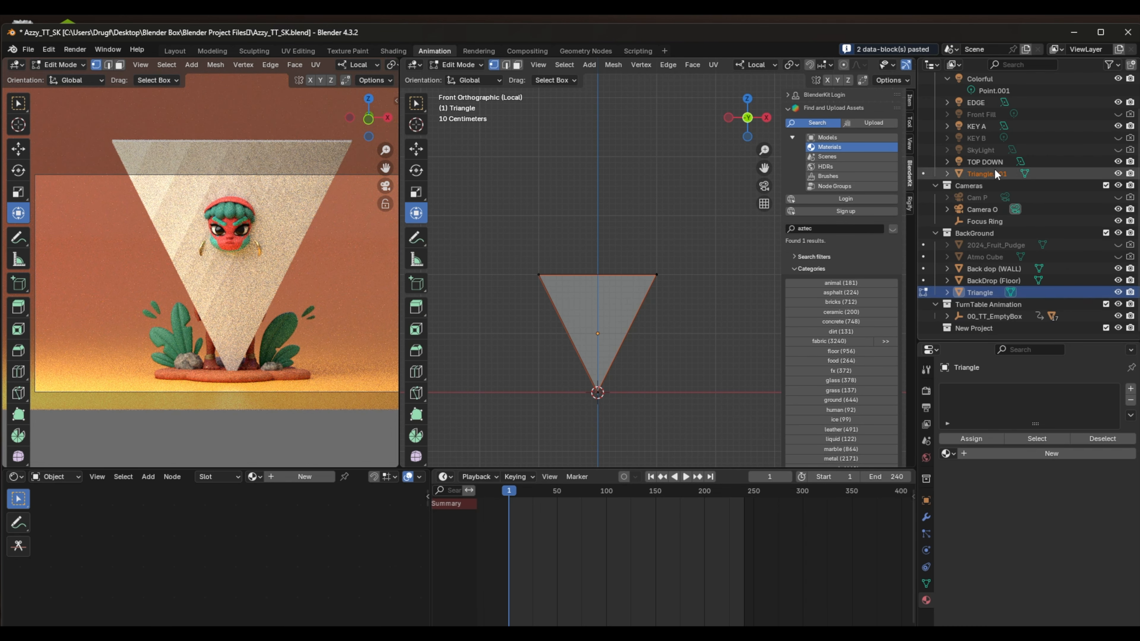
{"action": "left_click_drag", "start_coordinate": [993, 174], "coordinate": [989, 242]}
{"action": "left_click", "coordinate": [983, 291]}
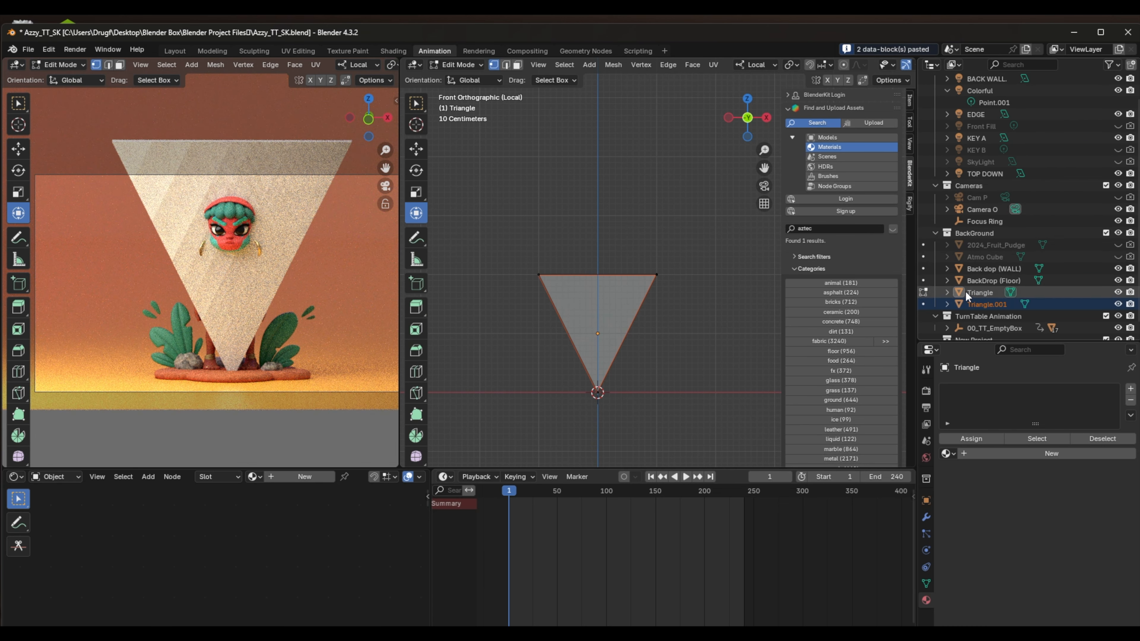
{"action": "left_click", "coordinate": [1116, 292]}
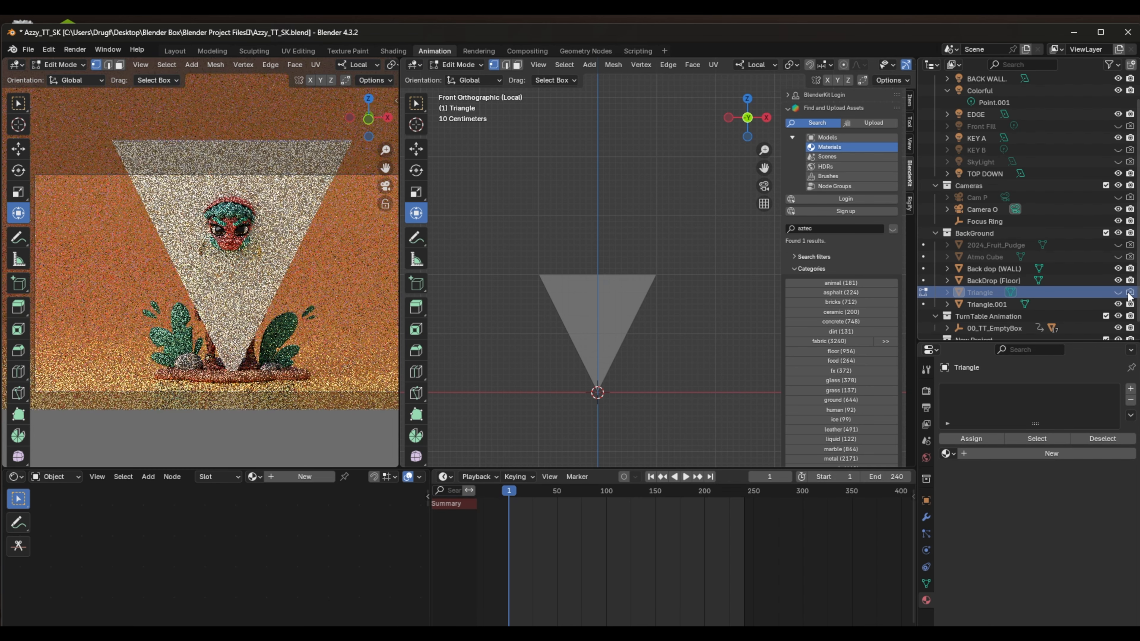
{"action": "left_click", "coordinate": [986, 305]}
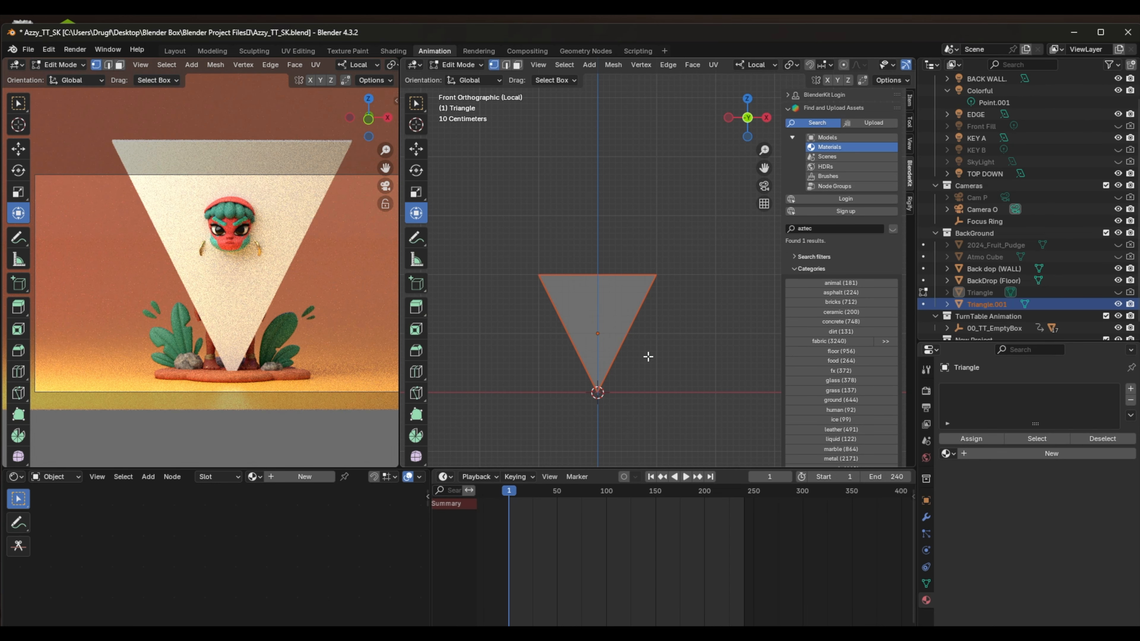
Leave local view, turn off X-ray, and frame the triangle copy beside the character from the side.
{"action": "key", "text": "KP_Divide"}
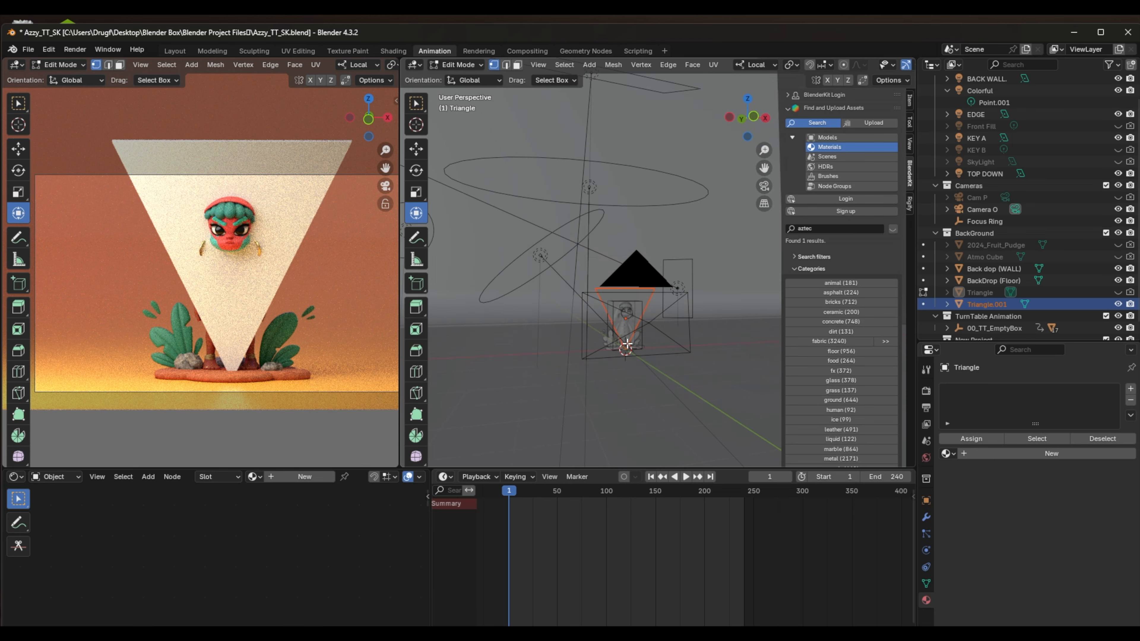
{"action": "middle_click_drag", "start_coordinate": [627, 344], "coordinate": [688, 359]}
{"action": "key", "text": "alt+z"}
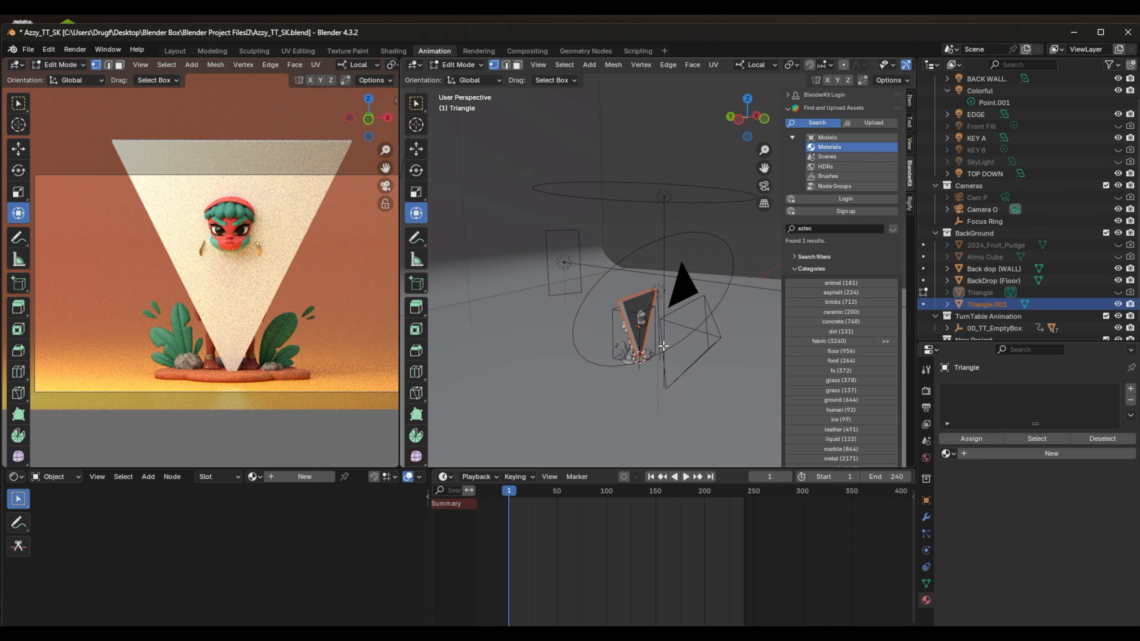
{"action": "scroll", "coordinate": [662, 346], "scroll_direction": "up", "scroll_amount": 6}
{"action": "scroll", "coordinate": [663, 346], "scroll_direction": "down", "scroll_amount": 4}
{"action": "mouse_move", "coordinate": [673, 350]}
{"action": "middle_mouse_down"}
{"action": "mouse_move", "coordinate": [702, 349]}
{"action": "mouse_move", "coordinate": [692, 349]}
{"action": "middle_mouse_up"}
{"action": "scroll", "coordinate": [660, 347], "scroll_direction": "up", "scroll_amount": 2}
{"action": "scroll", "coordinate": [660, 347], "scroll_direction": "up", "scroll_amount": 6}
{"action": "scroll", "coordinate": [630, 340], "scroll_direction": "down", "scroll_amount": 6}
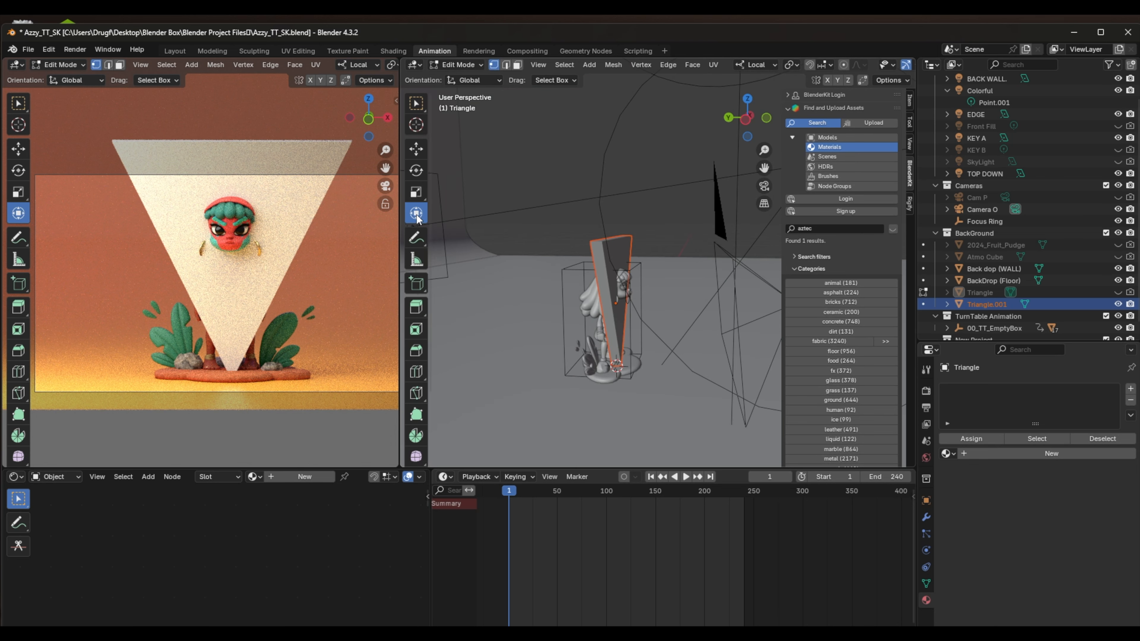
Return to Object Mode and set the triangle copy's origin to its geometry.
{"action": "key", "text": "ctrl+v"}
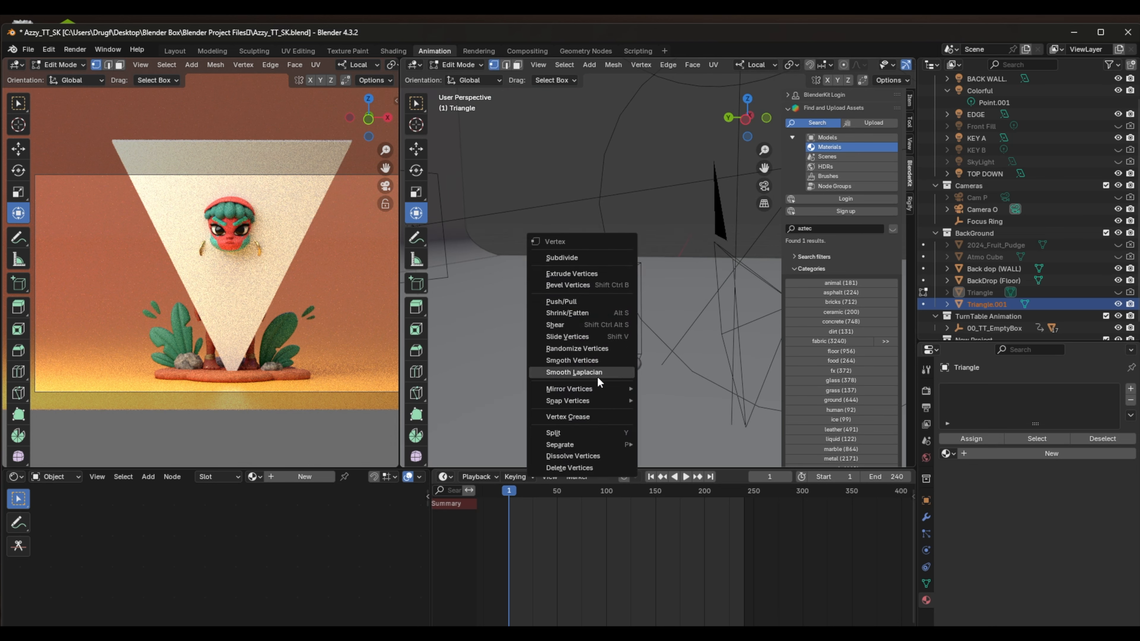
{"action": "right_click", "coordinate": [671, 245]}
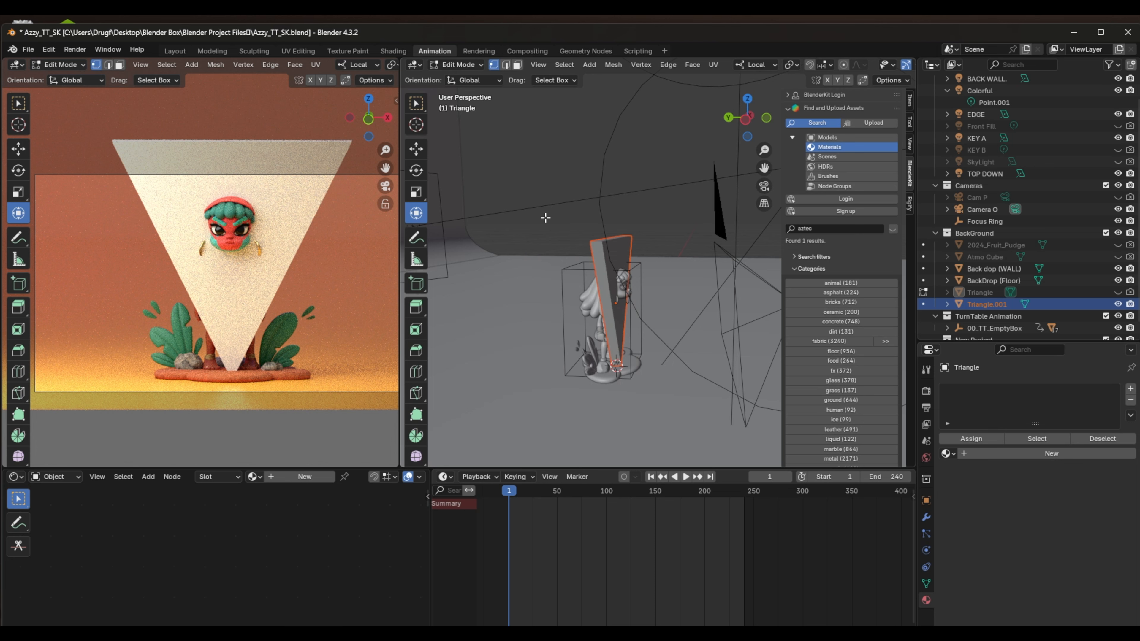
{"action": "key", "text": "Tab"}
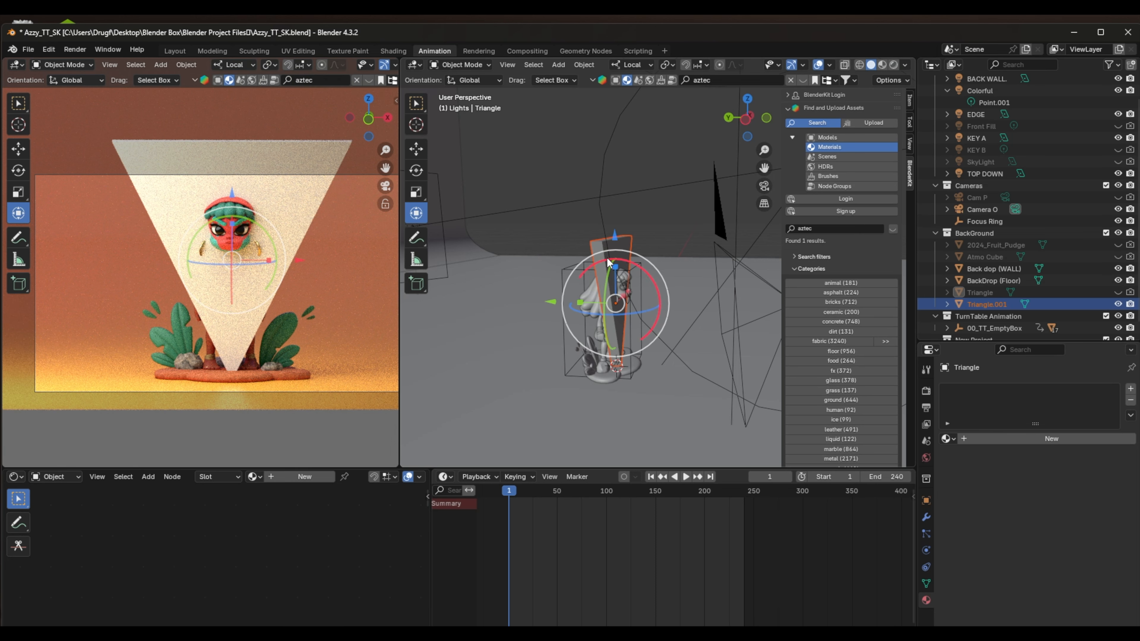
{"action": "right_click", "coordinate": [602, 248]}
{"action": "mouse_move", "coordinate": [591, 302]}
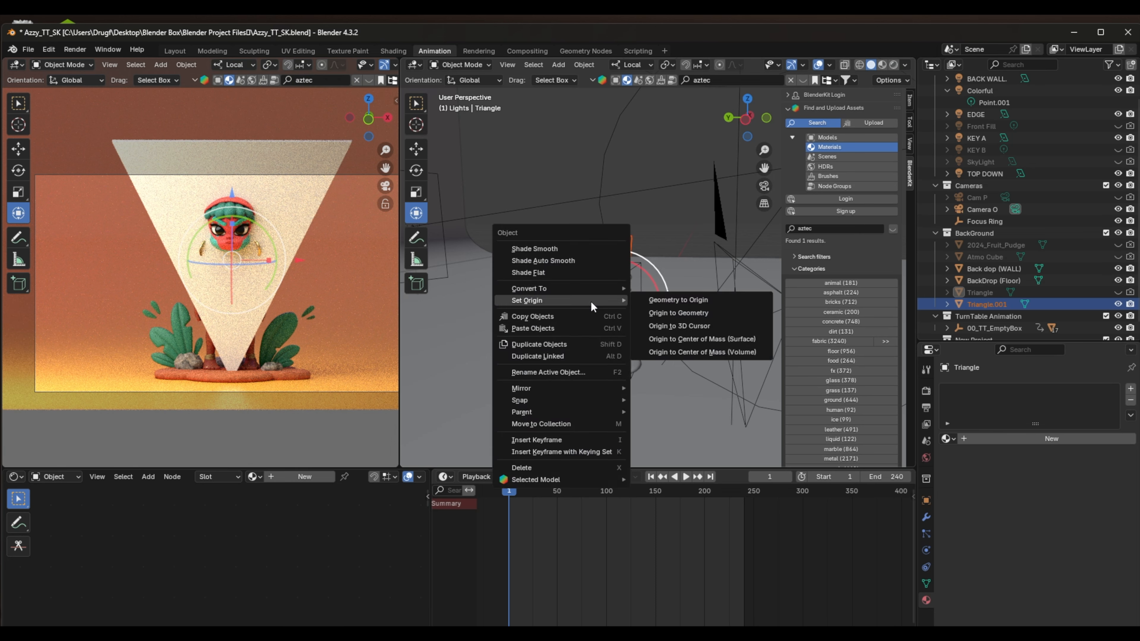
{"action": "left_click", "coordinate": [671, 314]}
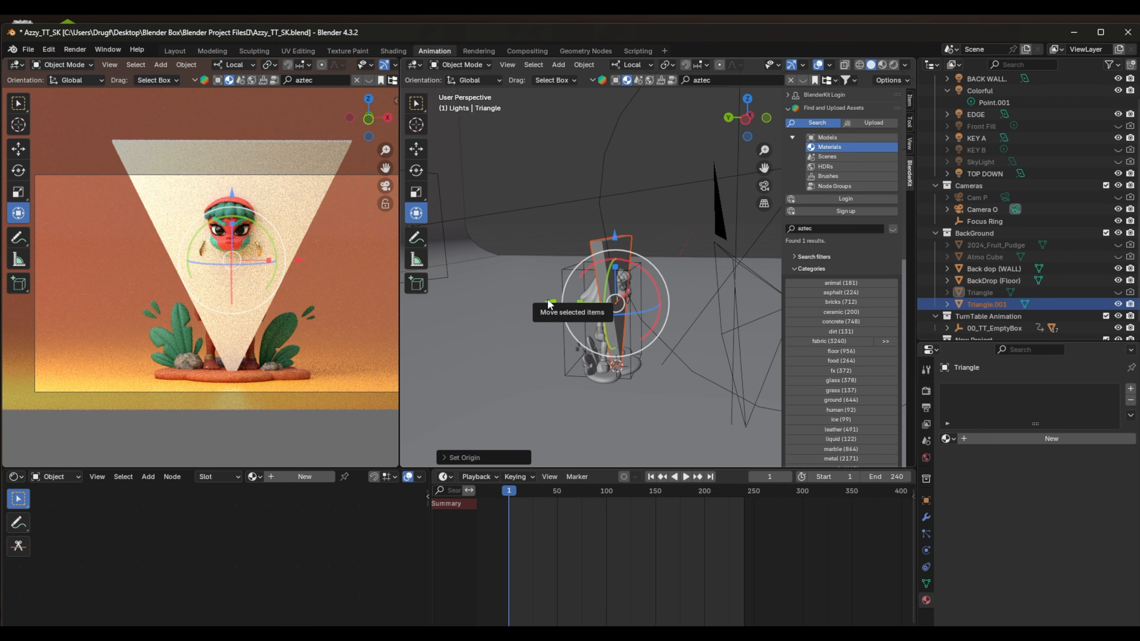
Move the triangle copy along Y to behind the character and show the object's transform properties.
{"action": "left_click_drag", "start_coordinate": [551, 304], "coordinate": [469, 286]}
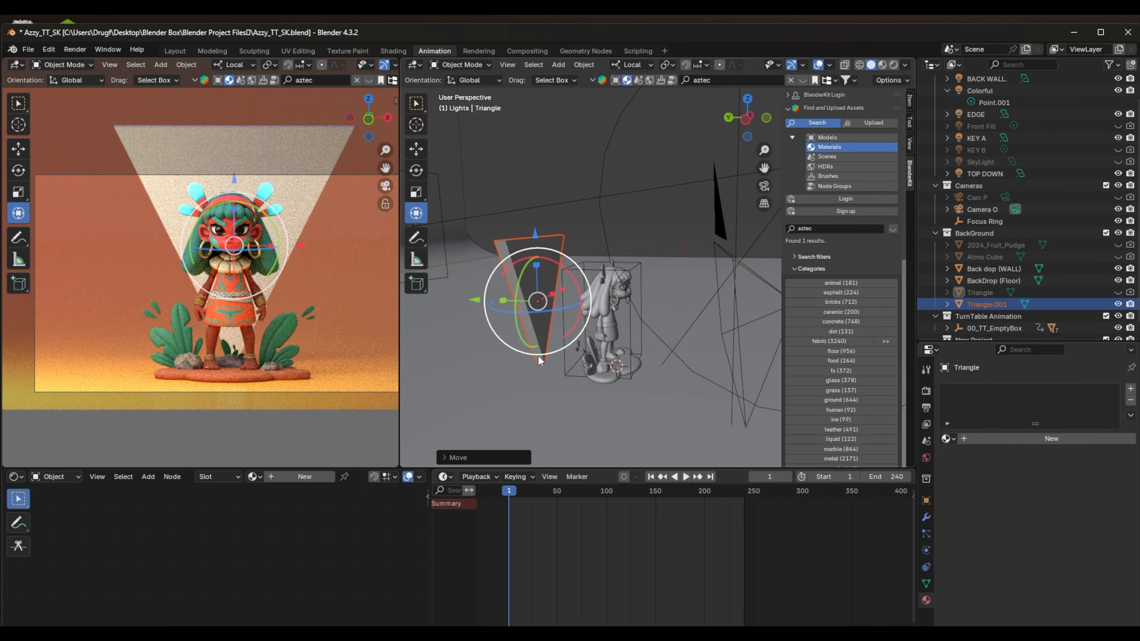
{"action": "middle_click_drag", "start_coordinate": [540, 371], "coordinate": [502, 365]}
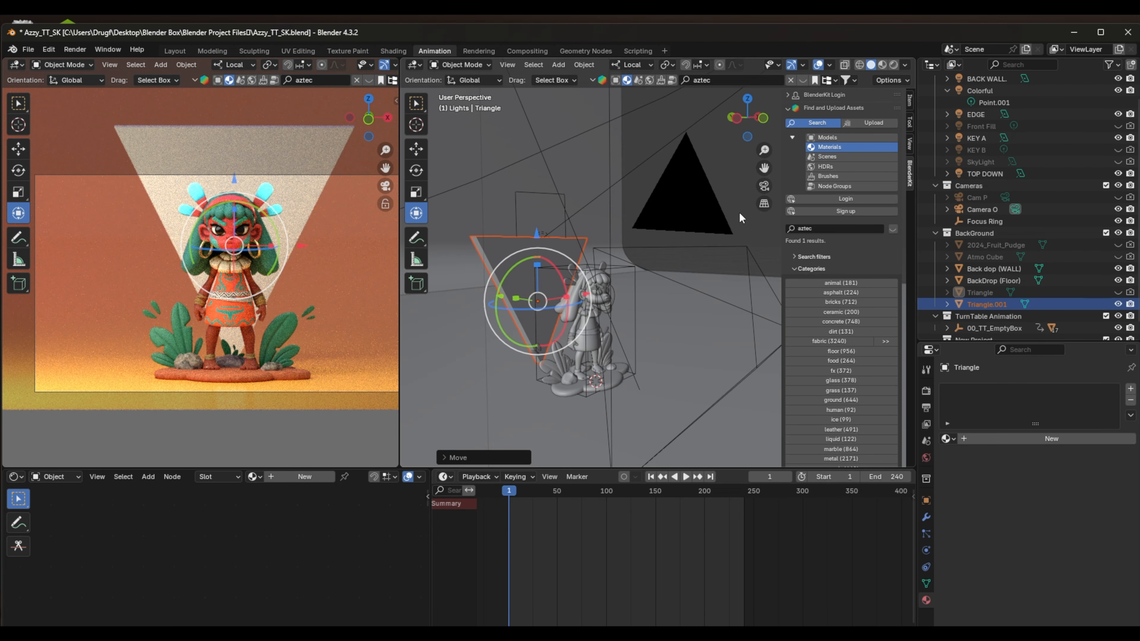
{"action": "left_click", "coordinate": [910, 100]}
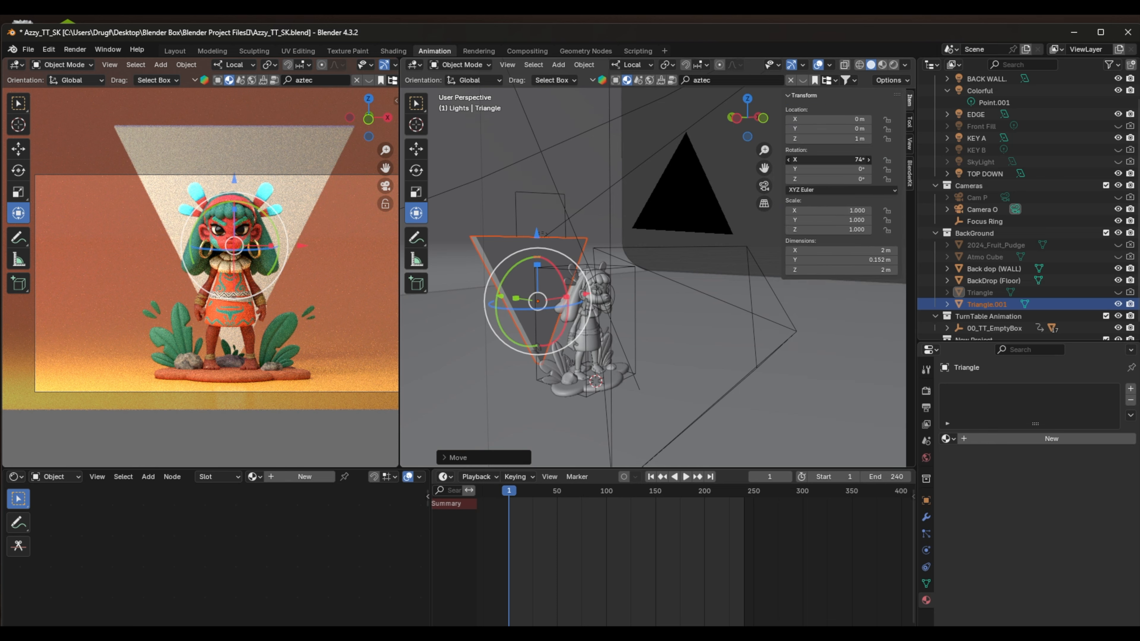
Select the triangle copy behind the character and set its Y rotation to 180°.
{"action": "mouse_move", "coordinate": [815, 160]}
{"action": "left_mouse_down"}
{"action": "mouse_move", "coordinate": [790, 161]}
{"action": "mouse_move", "coordinate": [817, 171]}
{"action": "left_mouse_up"}
{"action": "key", "text": "ctrl+z"}
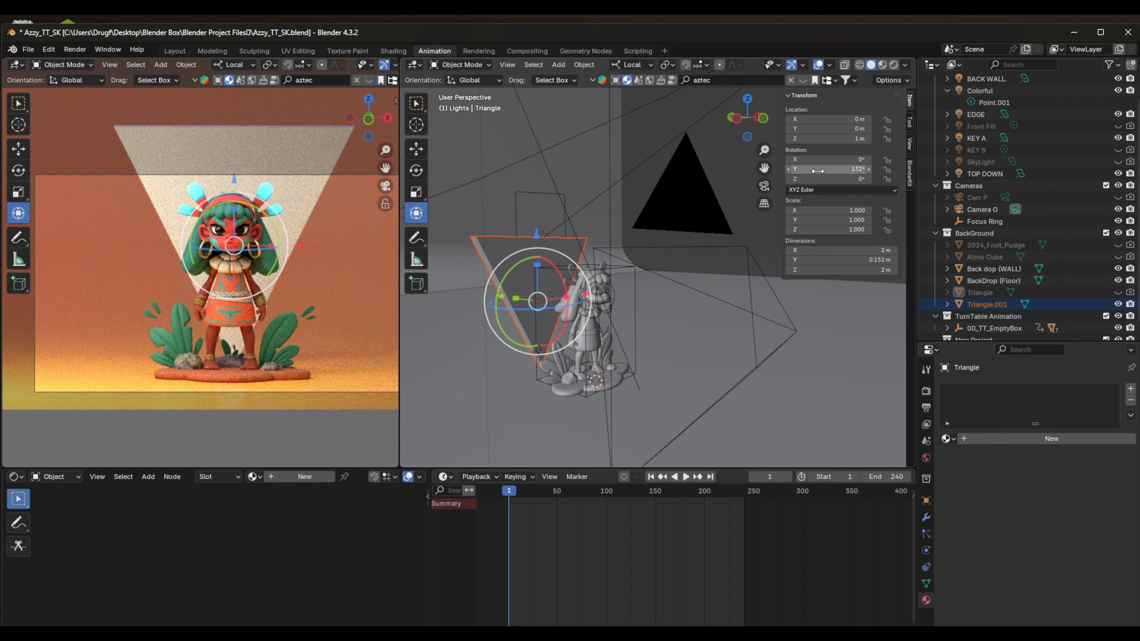
{"action": "left_click", "coordinate": [484, 228]}
{"action": "left_click", "coordinate": [498, 240]}
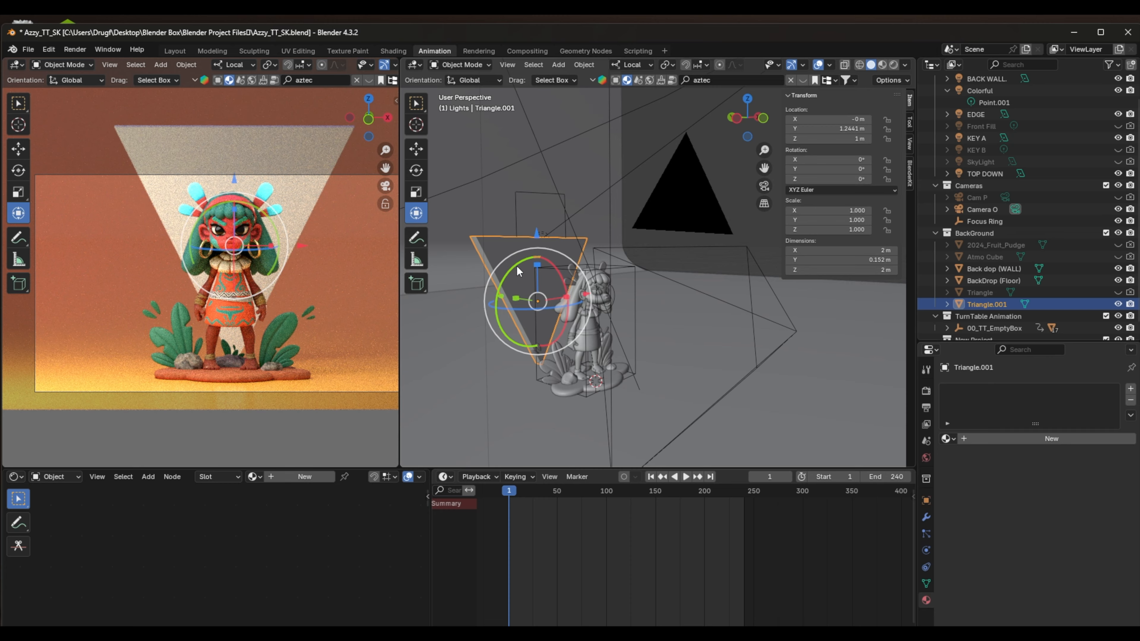
{"action": "left_click_drag", "start_coordinate": [516, 264], "coordinate": [499, 314]}
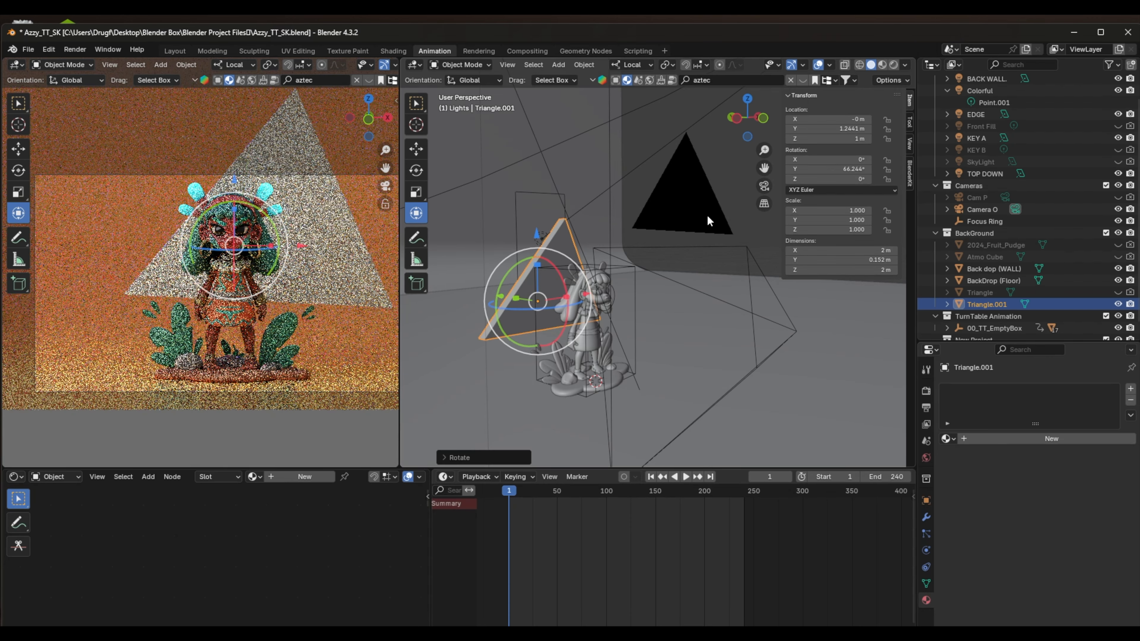
{"action": "left_click_drag", "start_coordinate": [835, 173], "coordinate": [878, 169]}
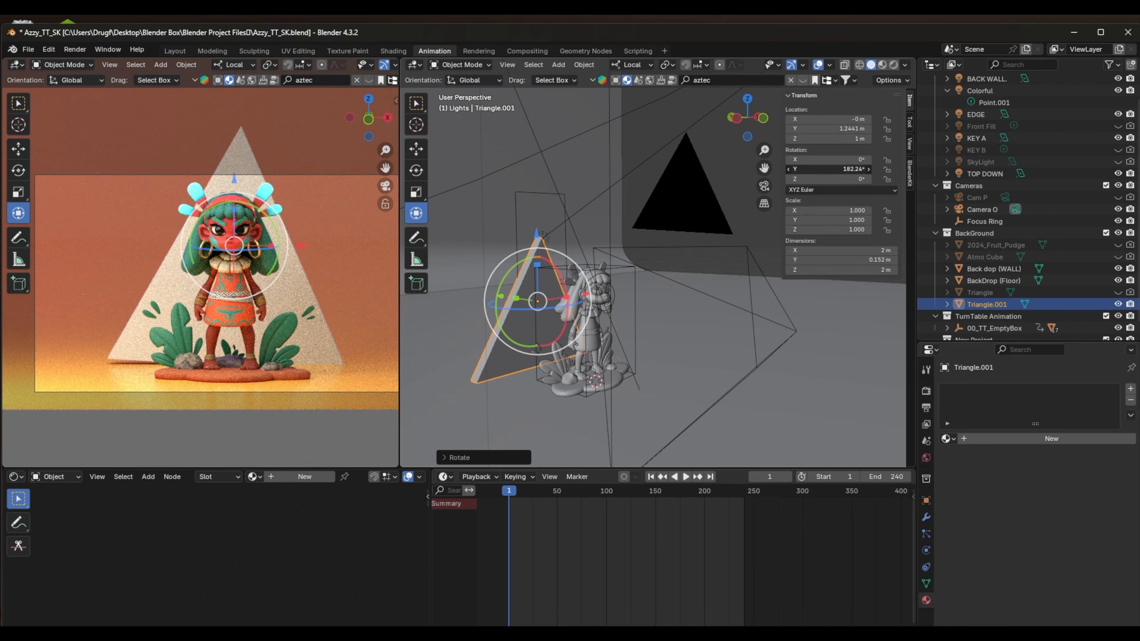
{"action": "left_click", "coordinate": [839, 170]}
{"action": "type", "text": "180"}
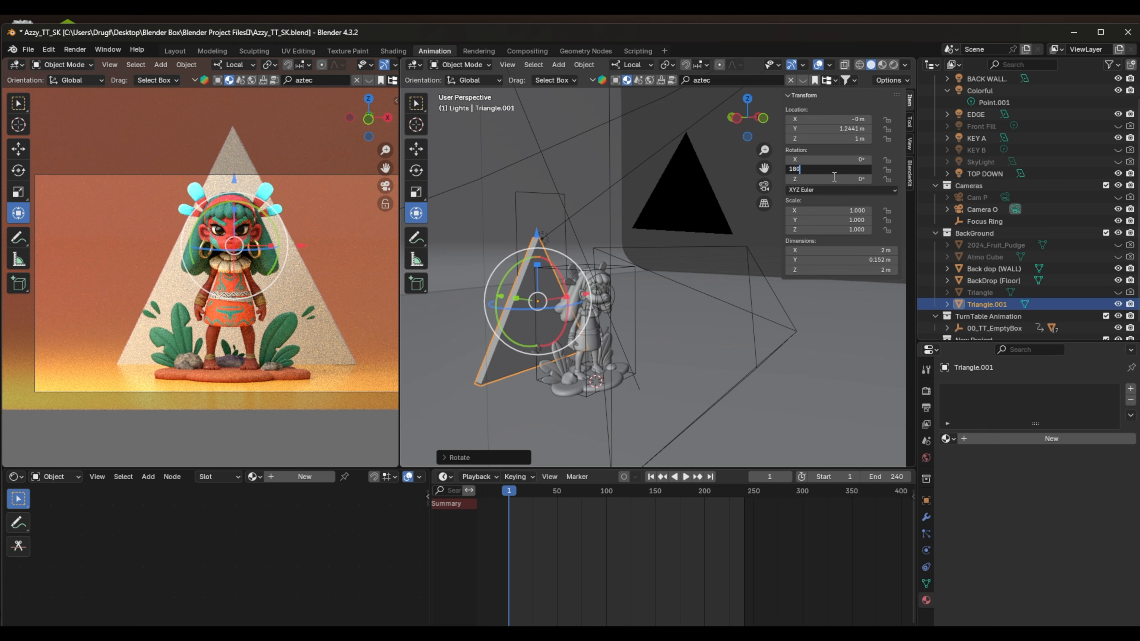
{"action": "key", "text": "Return"}
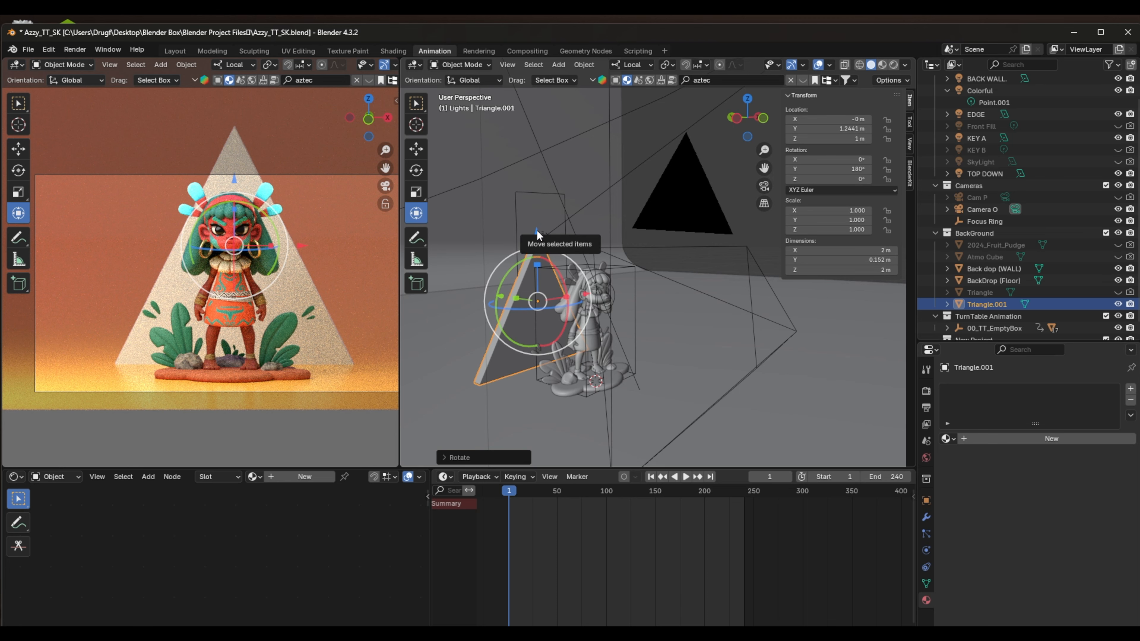
Nudge the triangle copy along Z and move it farther behind the character, to about 2.04 m on Y.
{"action": "left_click_drag", "start_coordinate": [537, 234], "coordinate": [536, 228]}
{"action": "middle_click_drag", "start_coordinate": [500, 363], "coordinate": [573, 369]}
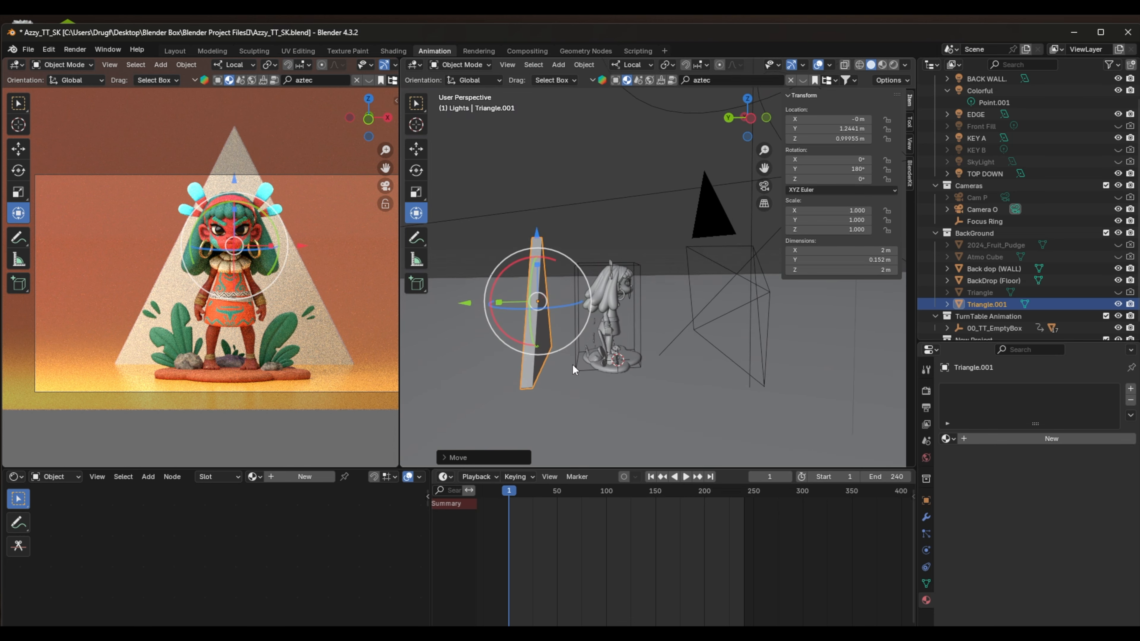
{"action": "left_click_drag", "start_coordinate": [466, 303], "coordinate": [408, 309]}
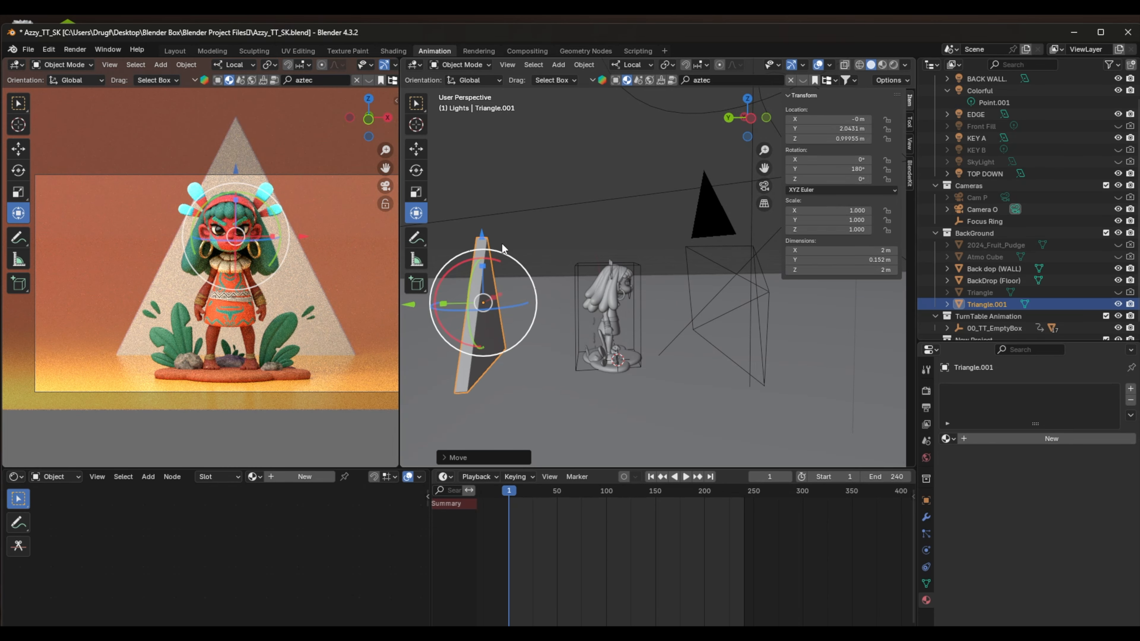
Isolate the triangle copy for mesh editing and add one centred loop cut from its apex to the middle of its base.
{"action": "middle_click_drag", "start_coordinate": [519, 243], "coordinate": [481, 271]}
{"action": "scroll", "coordinate": [481, 329], "scroll_direction": "up", "scroll_amount": 2}
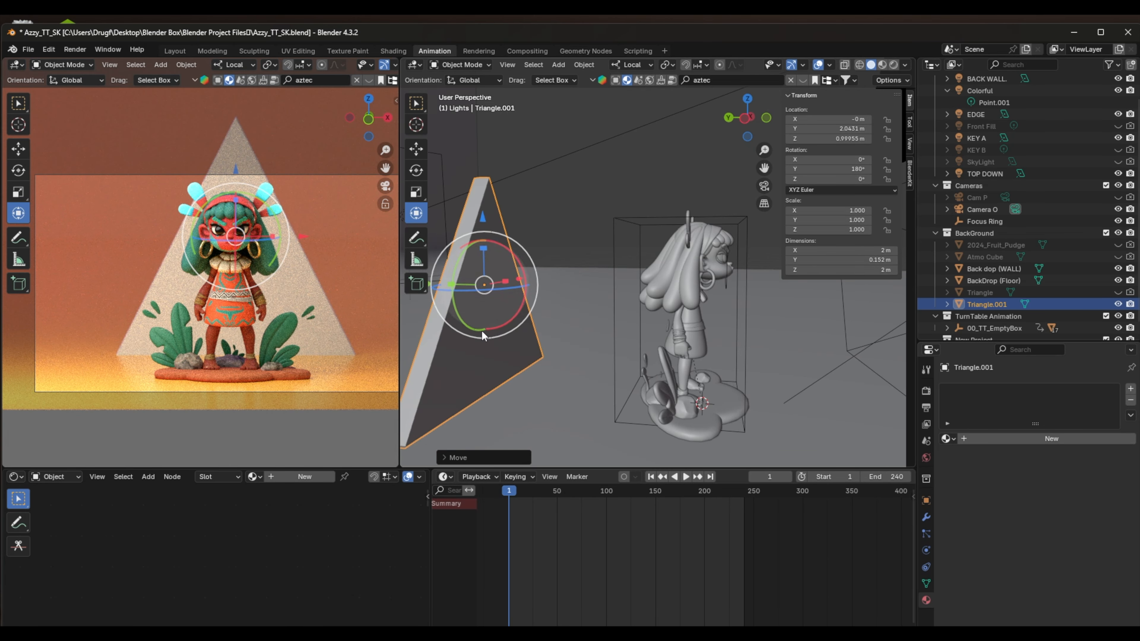
{"action": "scroll", "coordinate": [476, 336], "scroll_direction": "up", "scroll_amount": 2}
{"action": "scroll", "coordinate": [471, 339], "scroll_direction": "down", "scroll_amount": 2}
{"action": "middle_click_drag", "start_coordinate": [466, 348], "coordinate": [501, 313]}
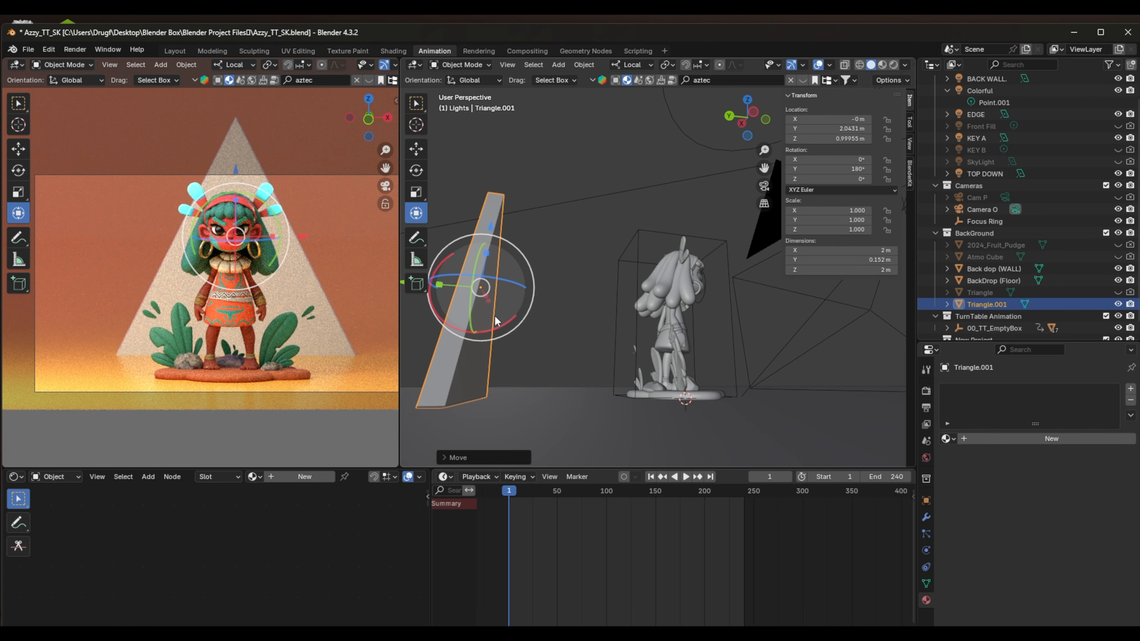
{"action": "key", "text": "KP_Divide"}
{"action": "key", "text": "Tab"}
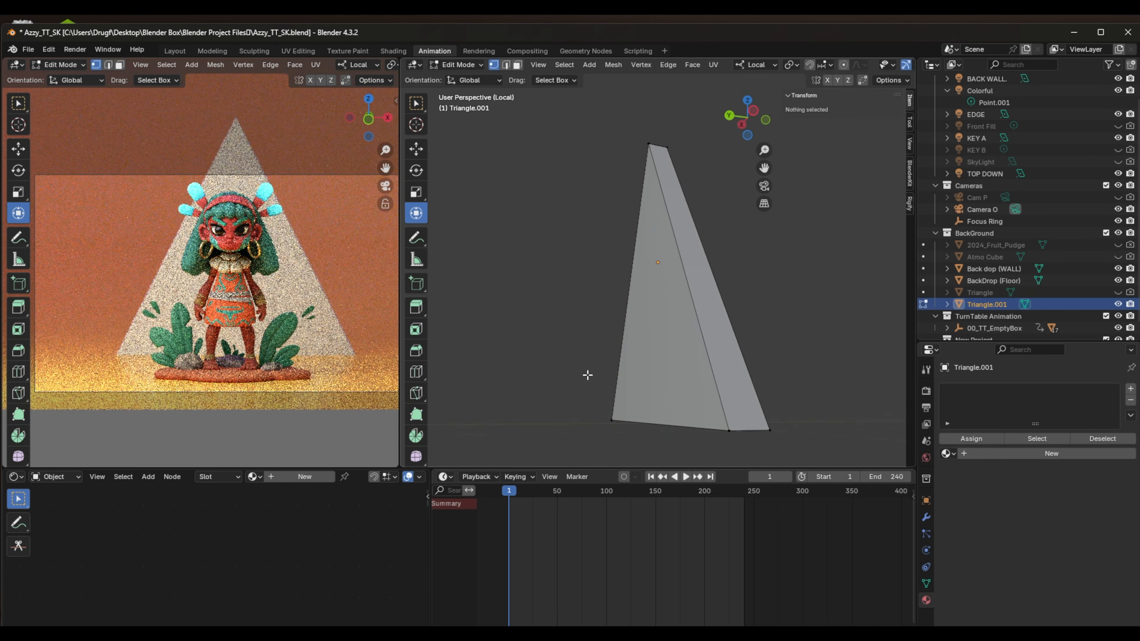
{"action": "middle_click_drag", "start_coordinate": [588, 377], "coordinate": [496, 331]}
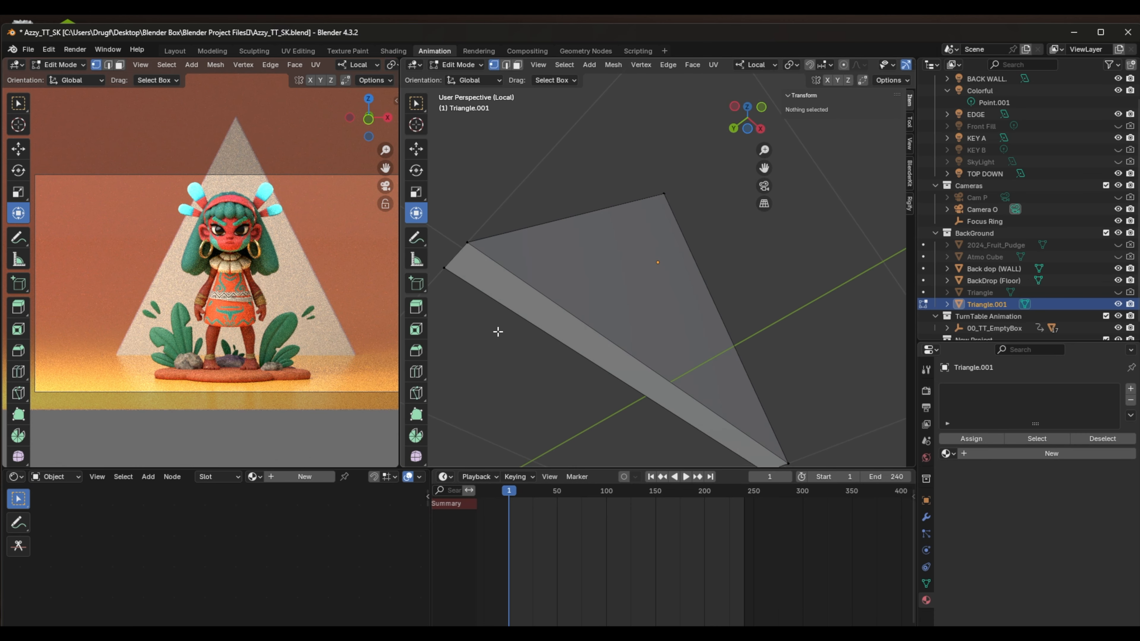
{"action": "left_click", "coordinate": [416, 371]}
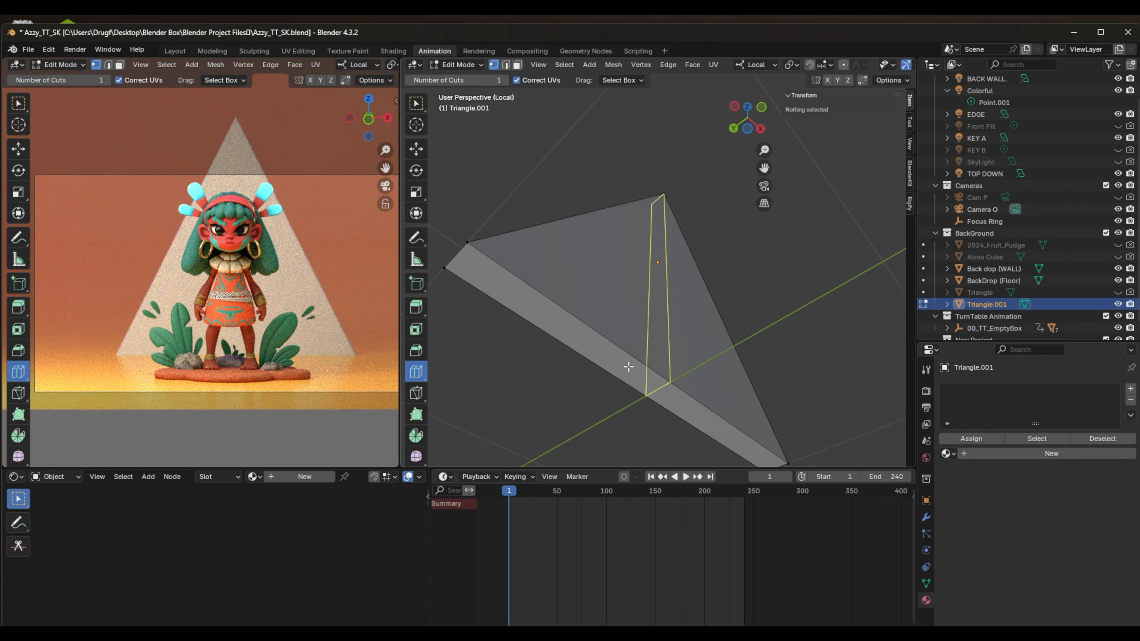
{"action": "left_click", "coordinate": [660, 391]}
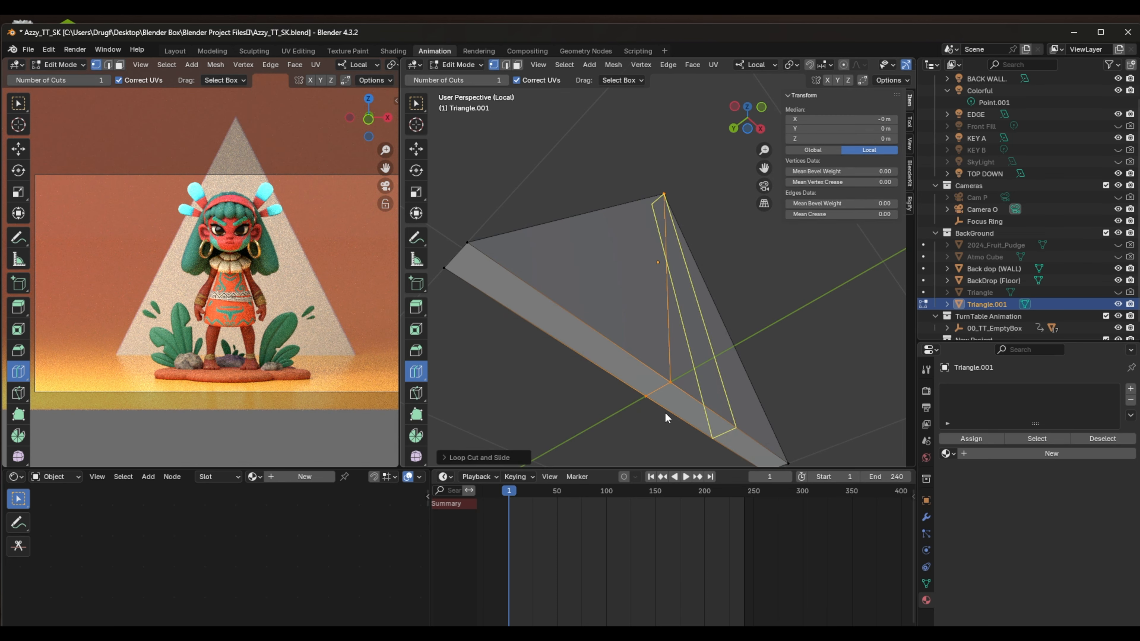
{"action": "left_click", "coordinate": [665, 378]}
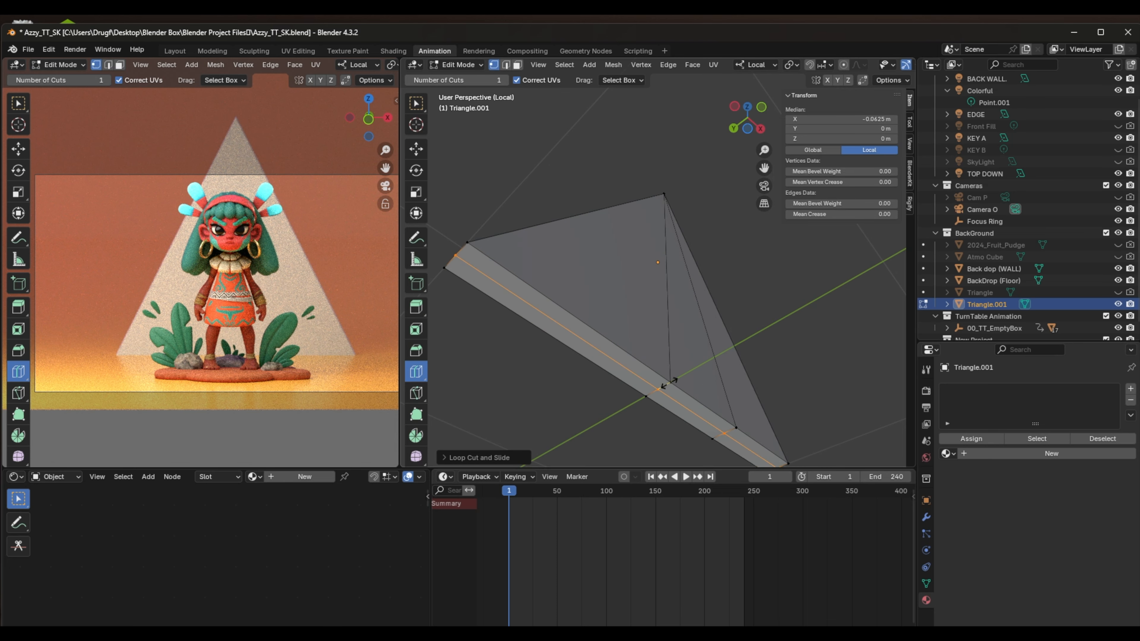
{"action": "left_click", "coordinate": [668, 380]}
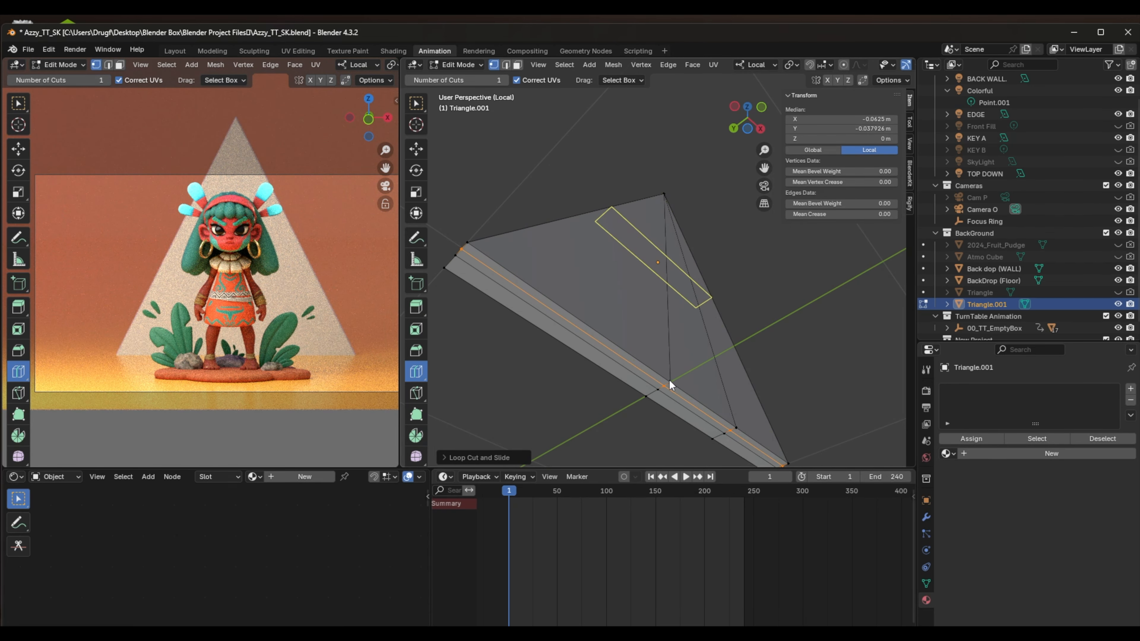
{"action": "key", "text": "ctrl+z"}
{"action": "key", "text": "ctrl+z"}
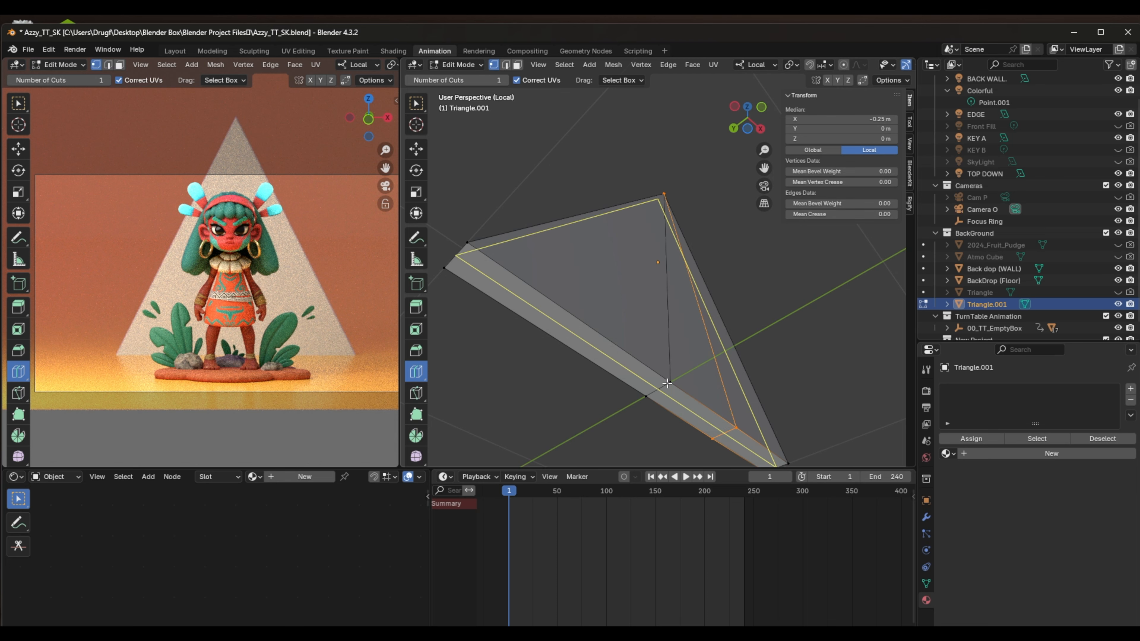
{"action": "left_click", "coordinate": [416, 212]}
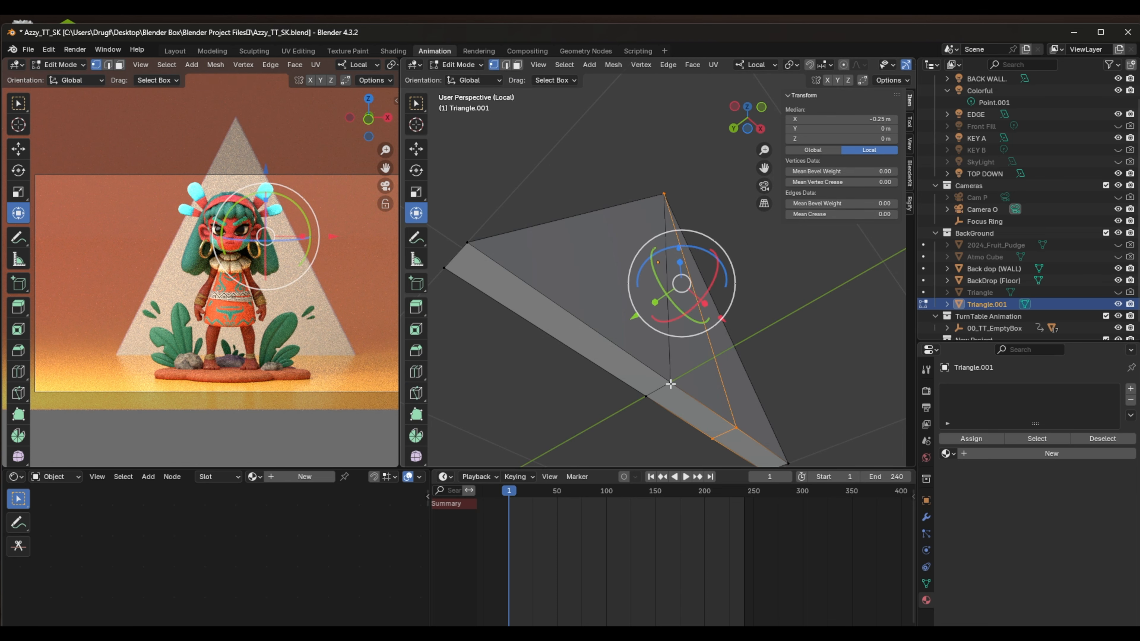
{"action": "left_click", "coordinate": [680, 403], "text": "alt"}
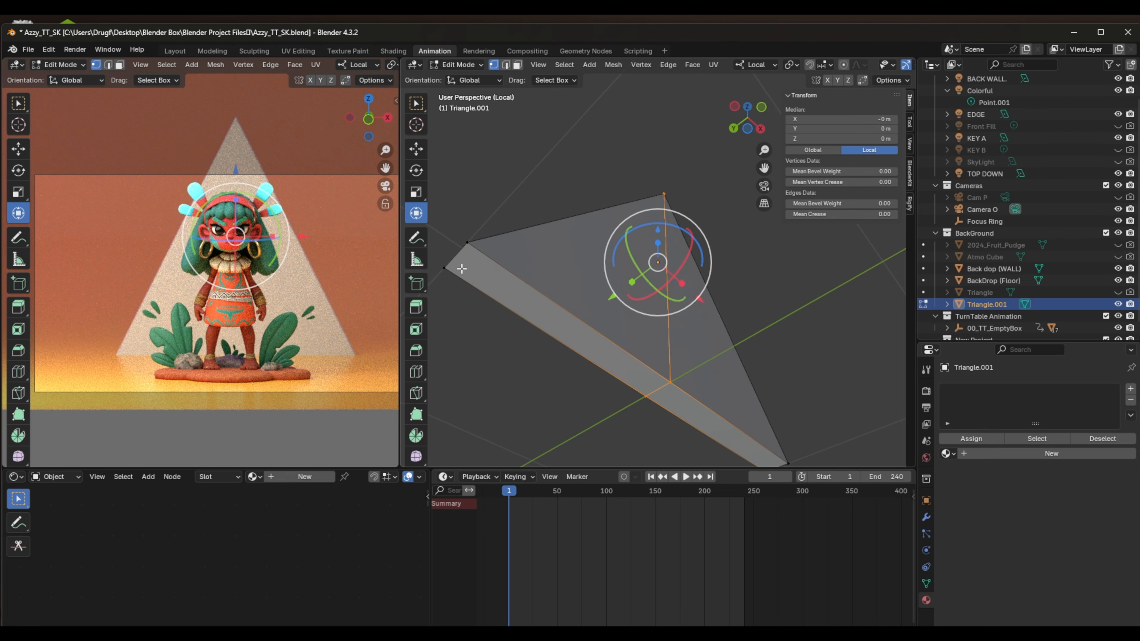
Snap the 3D cursor to the vertex at the middle of the triangle copy's base edge.
{"action": "left_click", "coordinate": [418, 149]}
{"action": "key", "text": "alt+a"}
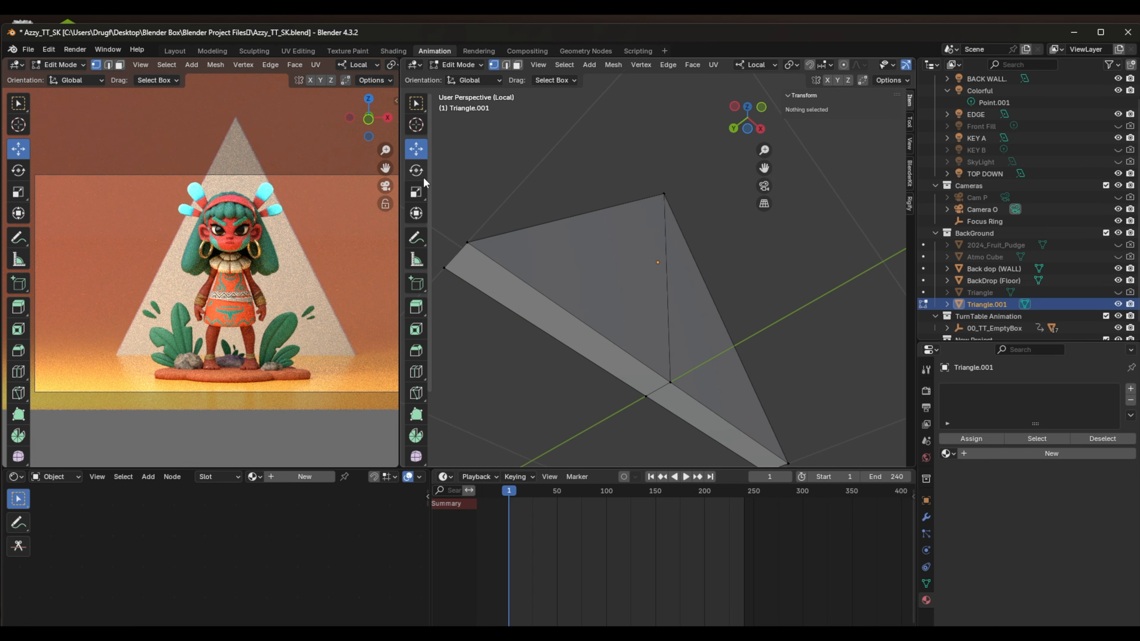
{"action": "left_click", "coordinate": [416, 213]}
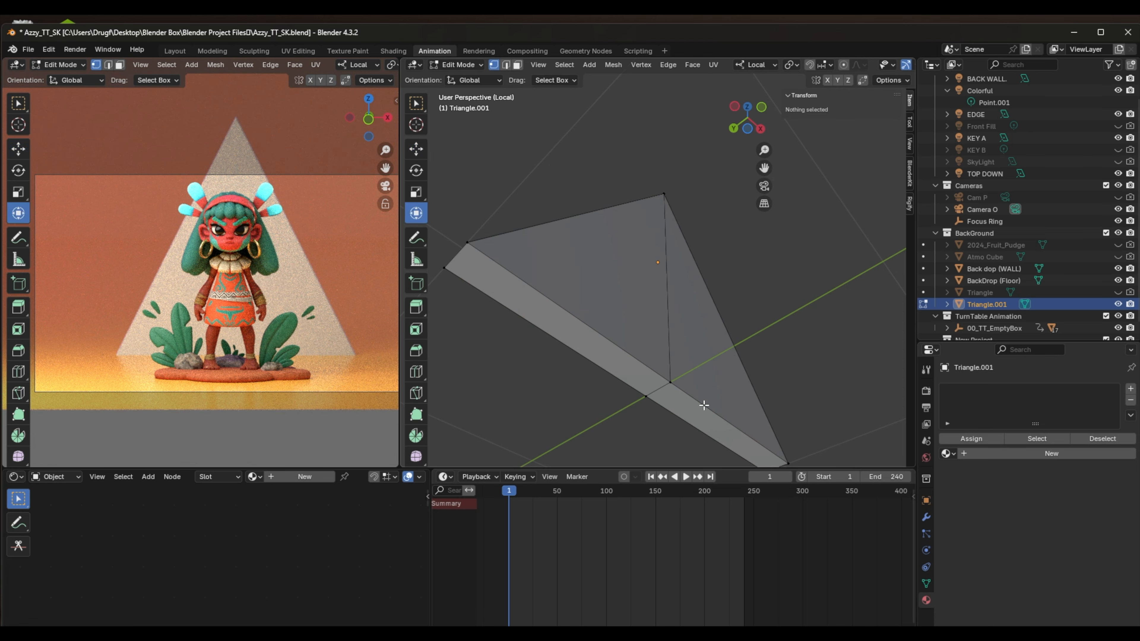
{"action": "left_click", "coordinate": [670, 382]}
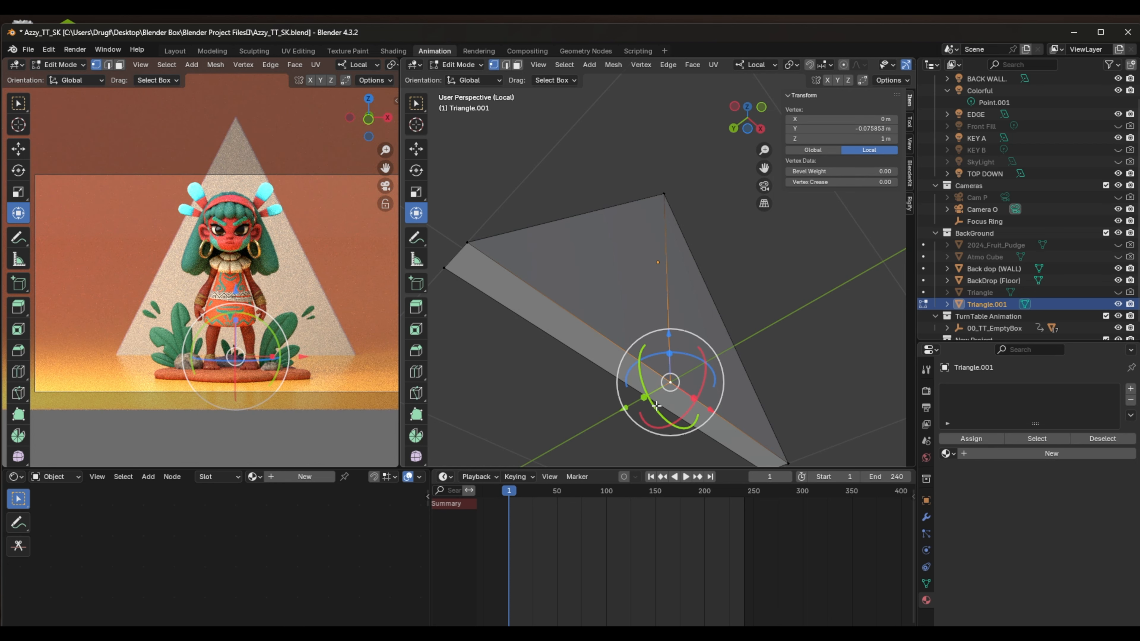
{"action": "right_click", "coordinate": [664, 373]}
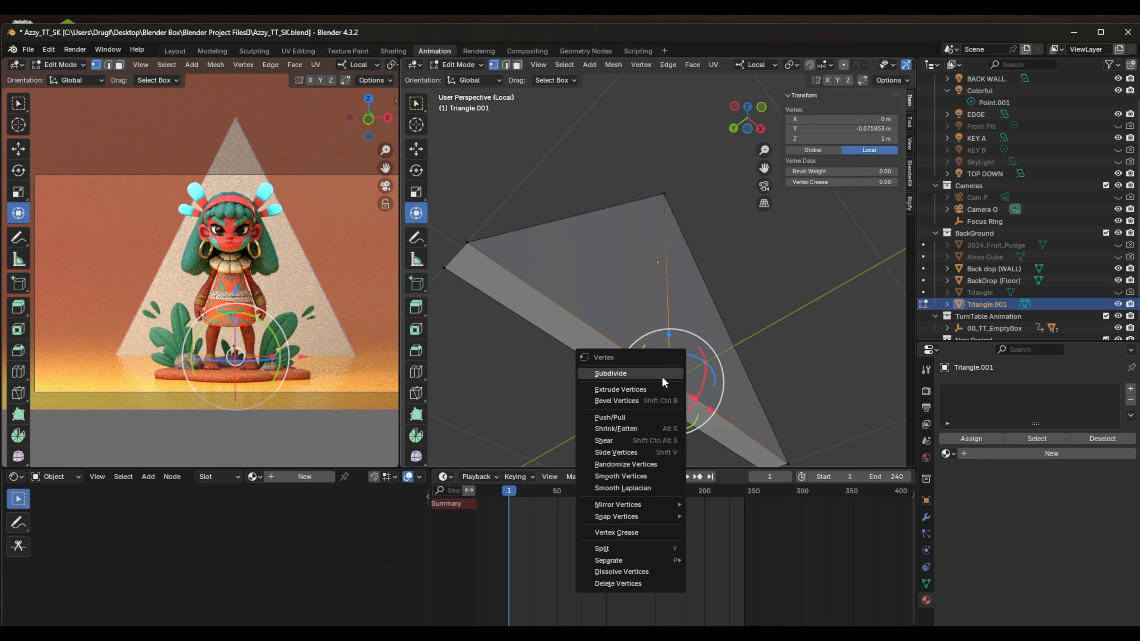
{"action": "mouse_move", "coordinate": [627, 516]}
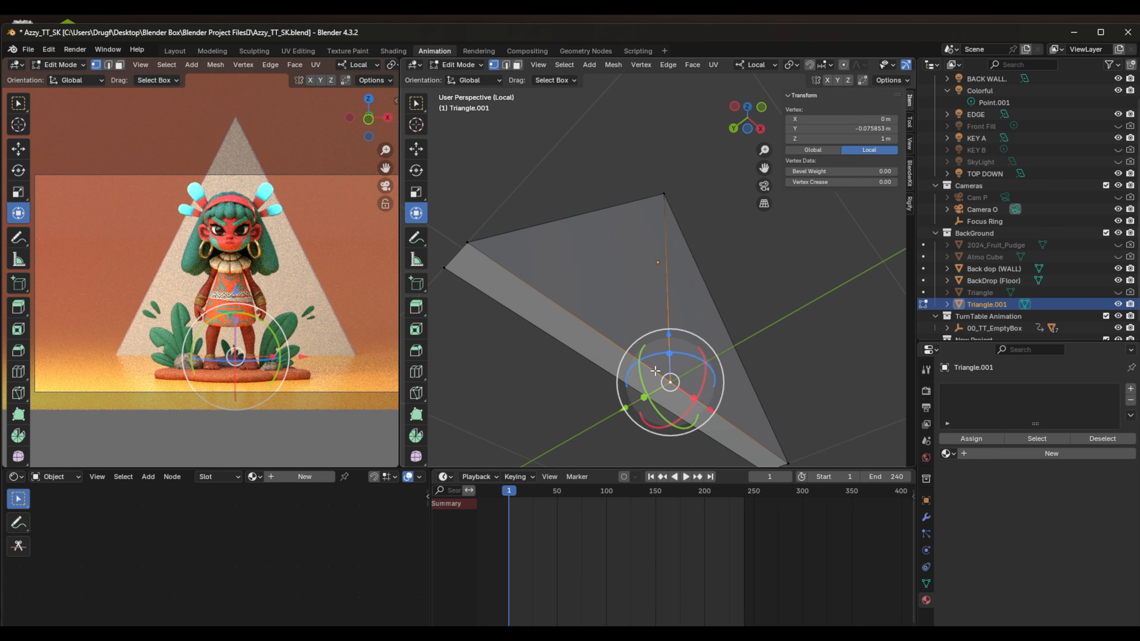
{"action": "right_click", "coordinate": [671, 381]}
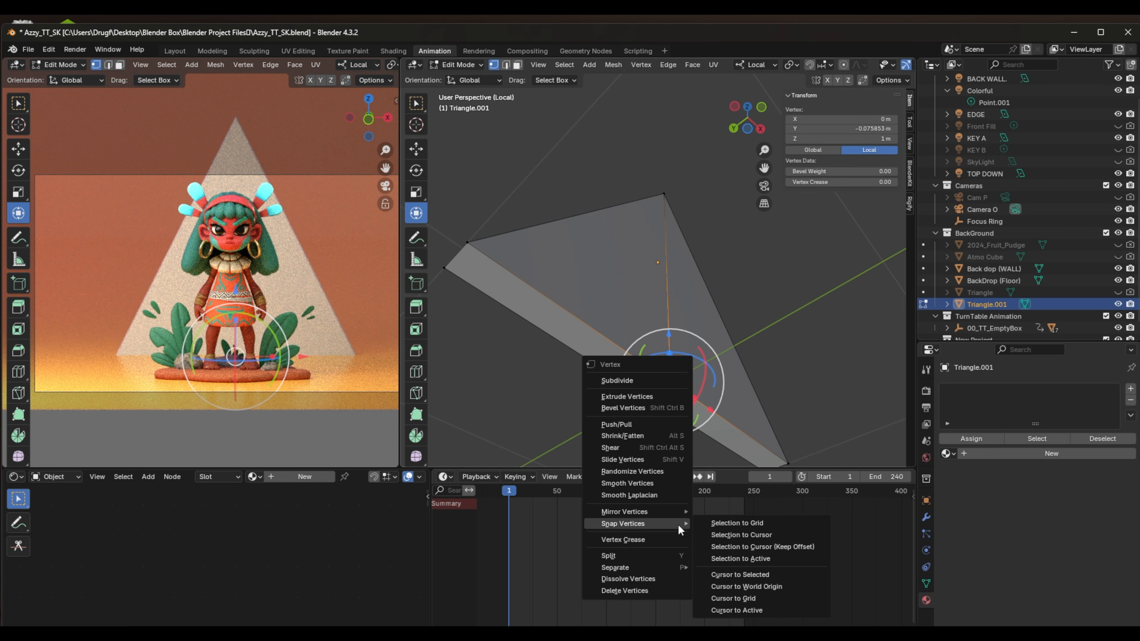
{"action": "left_click", "coordinate": [735, 574]}
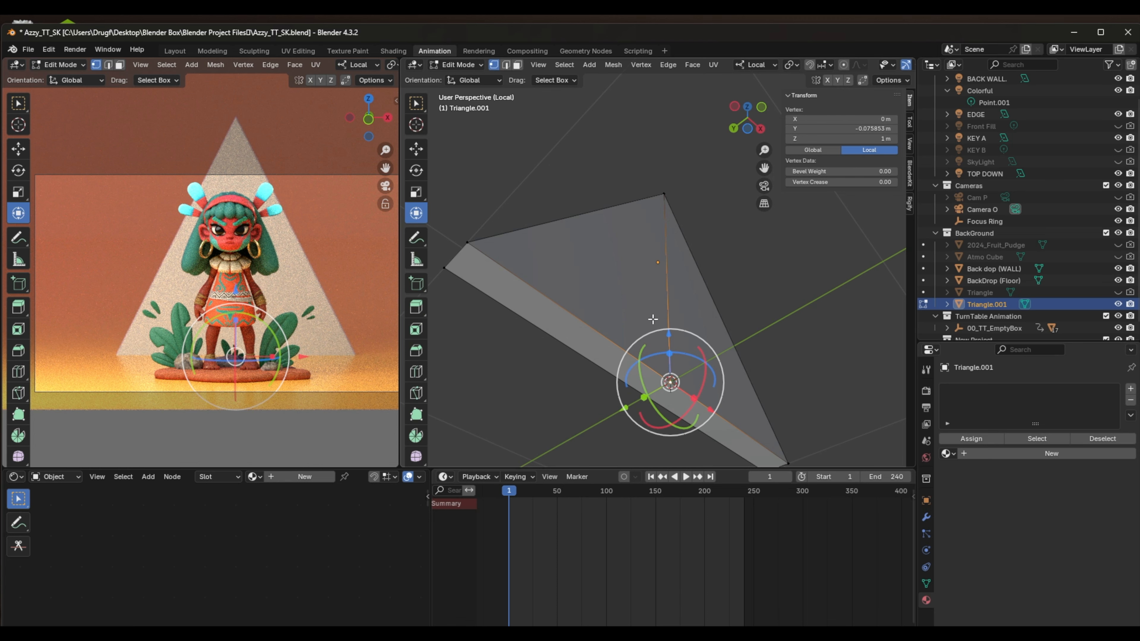
Return to Object Mode and set the triangle copy's origin to the 3D cursor.
{"action": "key", "text": "Tab"}
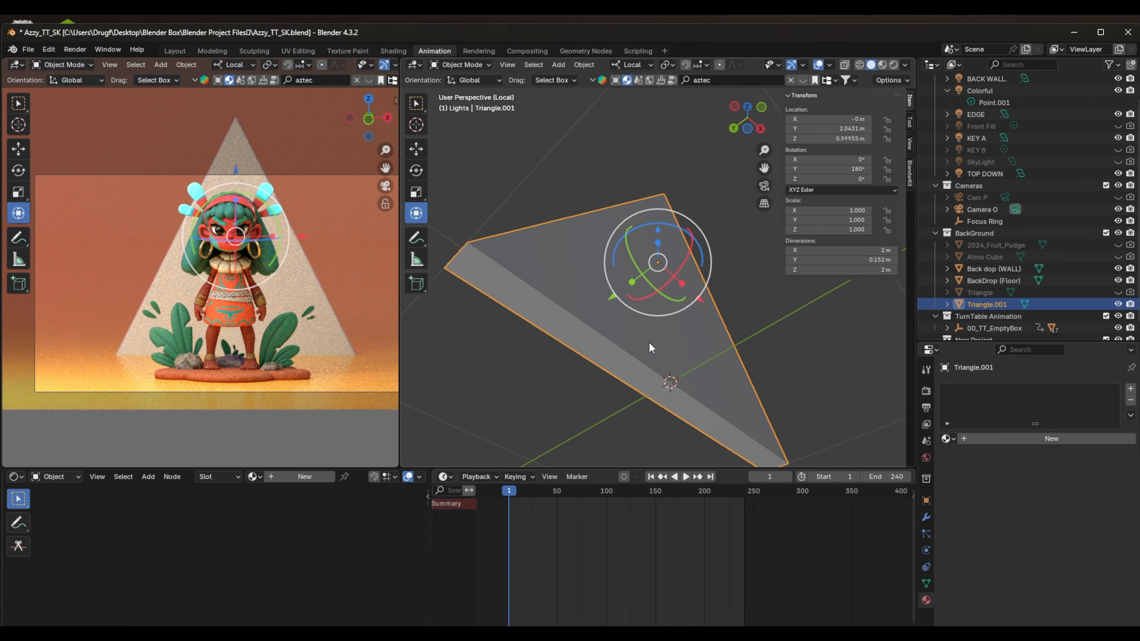
{"action": "middle_click_drag", "start_coordinate": [647, 343], "coordinate": [588, 385]}
{"action": "right_click", "coordinate": [605, 364]}
{"action": "mouse_move", "coordinate": [605, 363]}
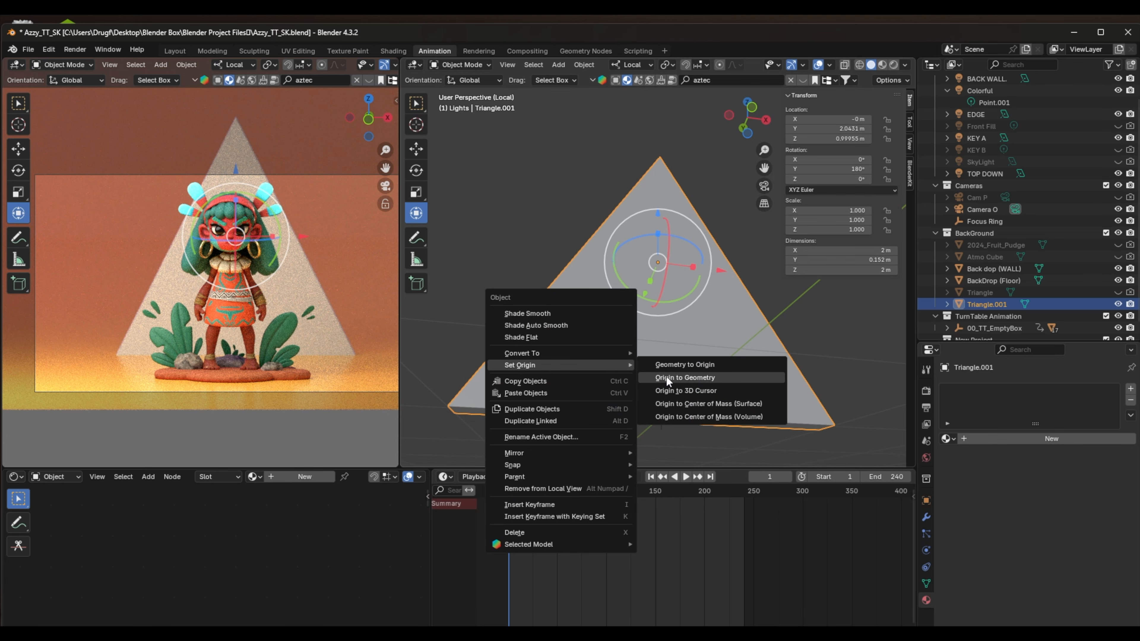
{"action": "left_click", "coordinate": [688, 389]}
Scale the triangle copy down uniformly to about 0.72 from its base-centre origin.
{"action": "middle_click_drag", "start_coordinate": [623, 383], "coordinate": [652, 341]}
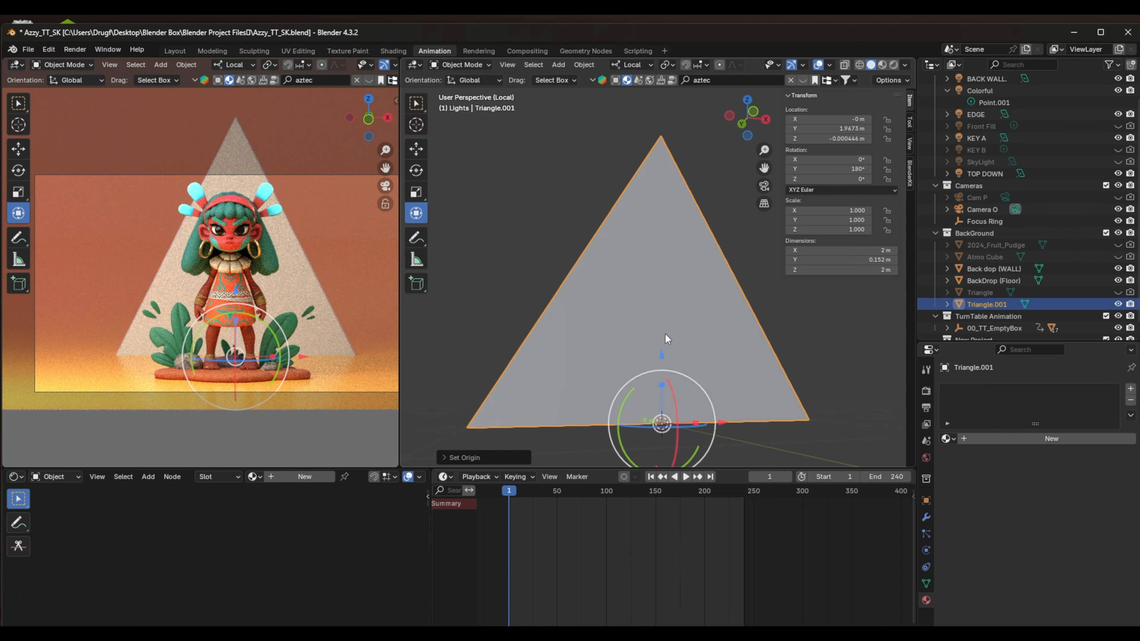
{"action": "key", "text": "s"}
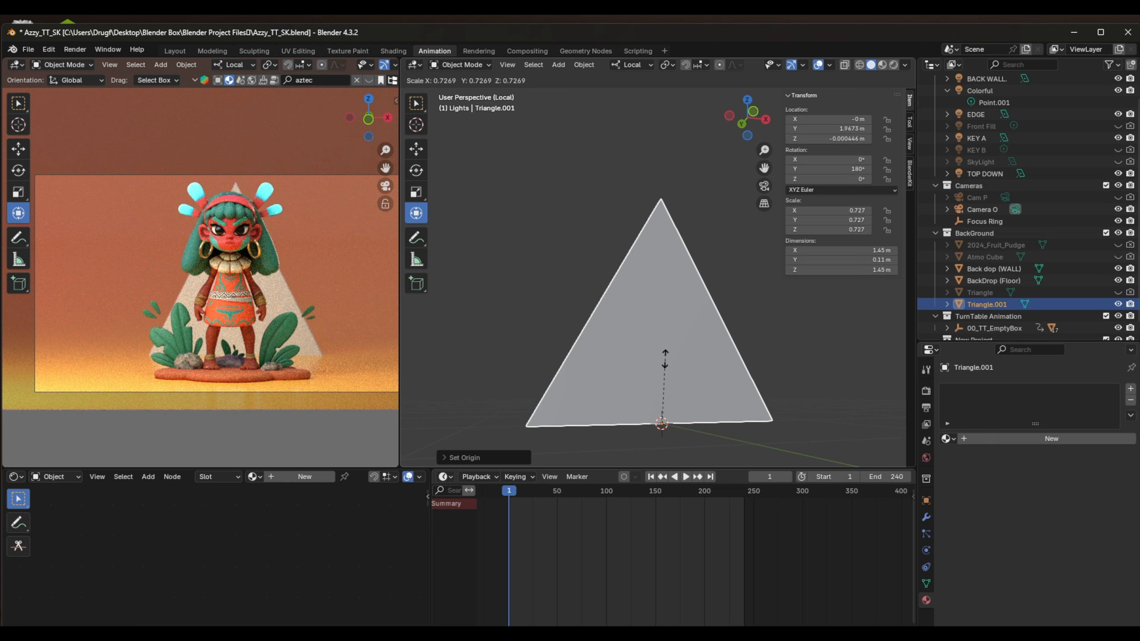
{"action": "left_click", "coordinate": [664, 361]}
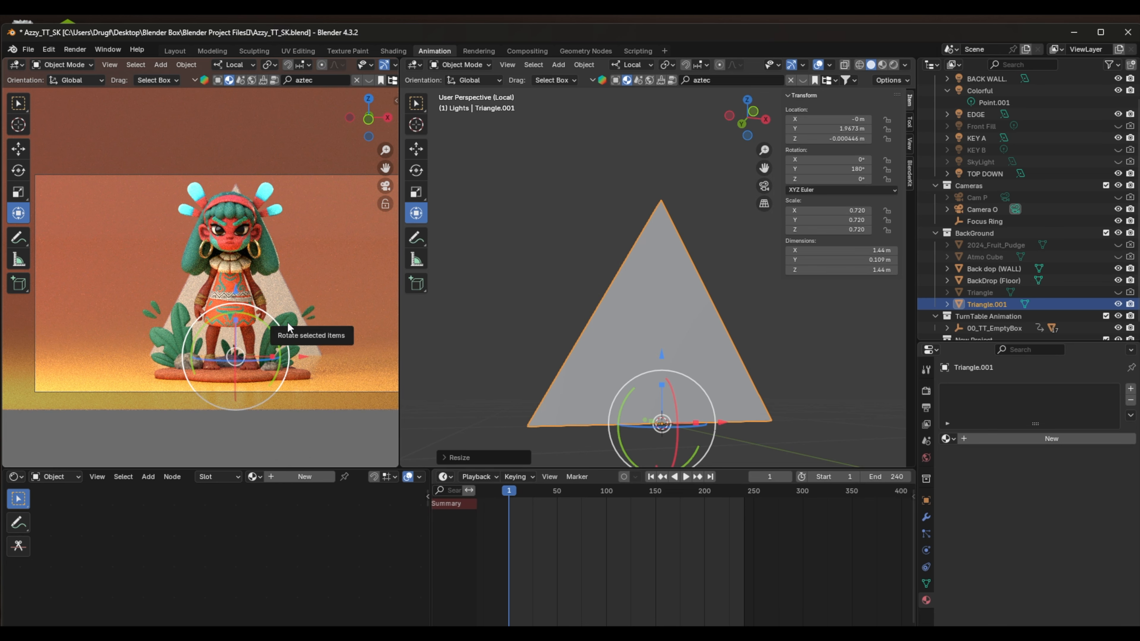
Open the object operations for the triangle copy.
{"action": "right_click", "coordinate": [299, 334]}
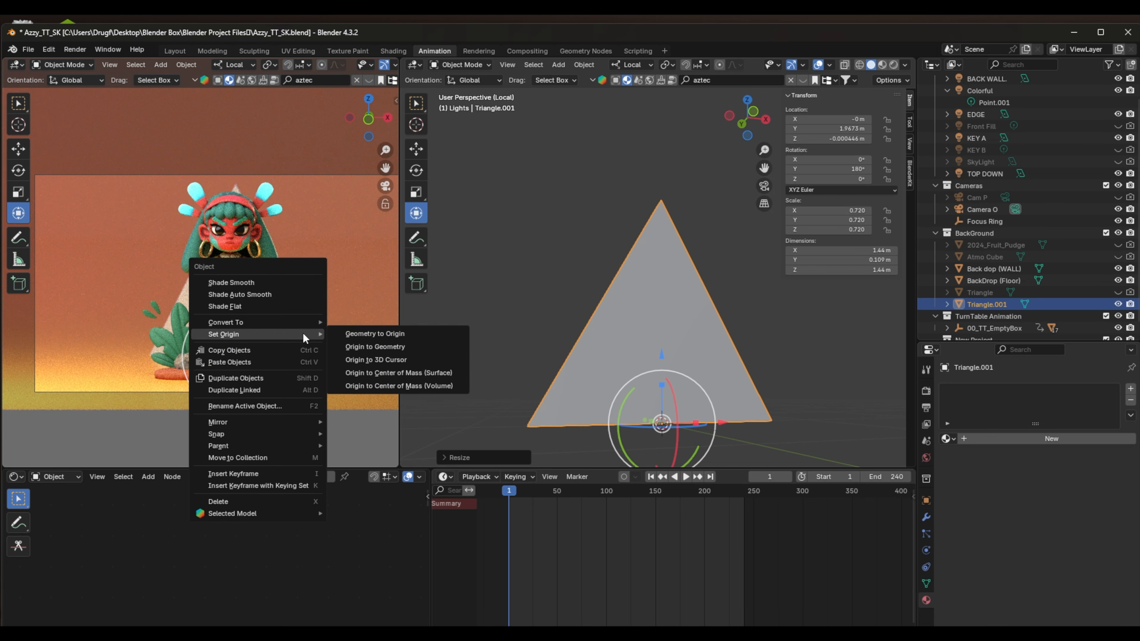